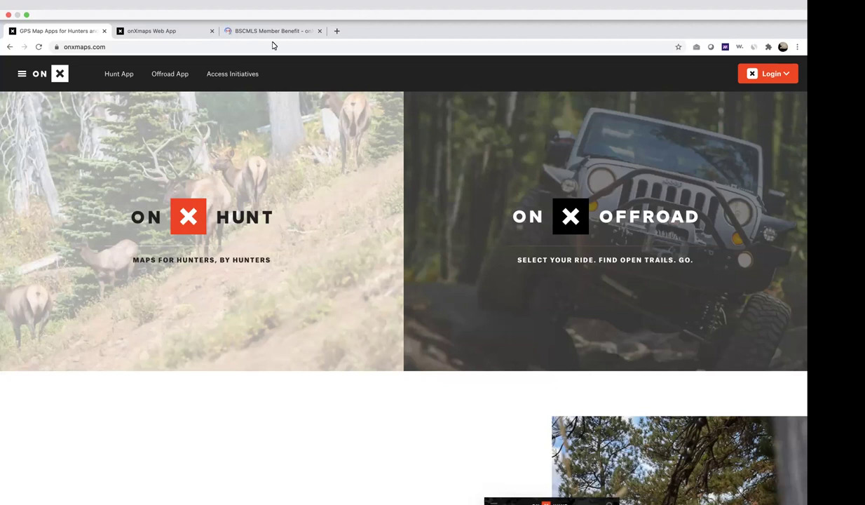
Open the 'BSCMLS Member Benefit - onX Hunt' email in the Gmail tab
left_click(234, 31)
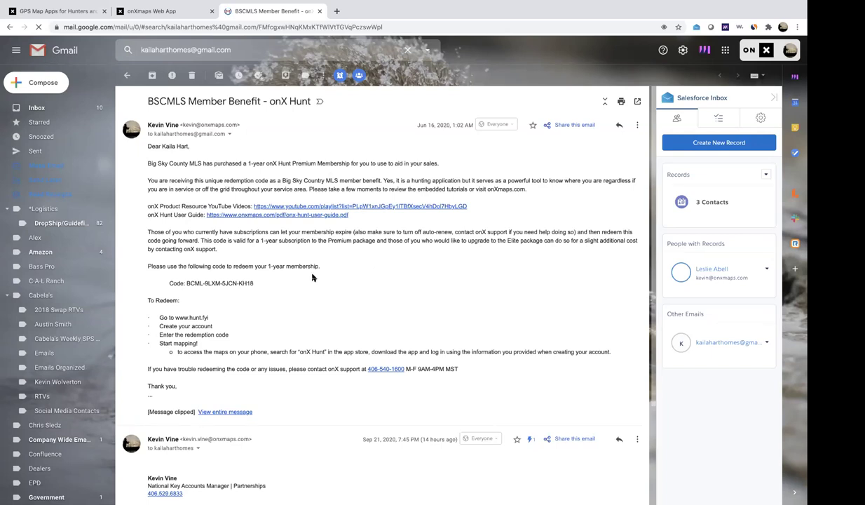
Review the email's redemption code and steps, then return to the onXmaps Web App redemption page
left_click_drag(251, 283, 185, 284)
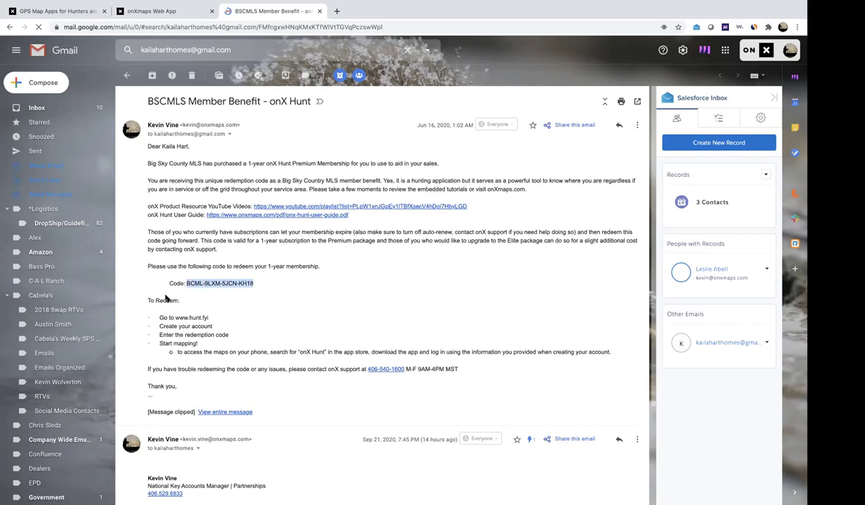
left_click_drag(173, 317, 204, 328)
left_click(186, 317)
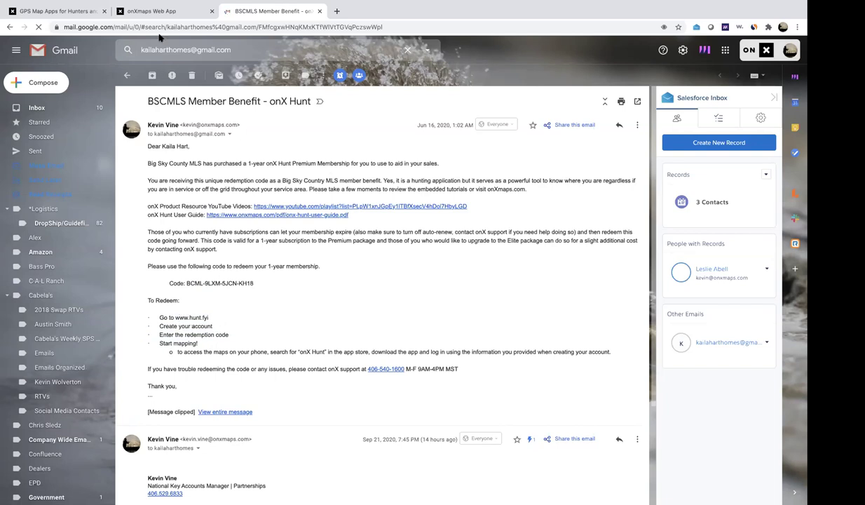
left_click(177, 14)
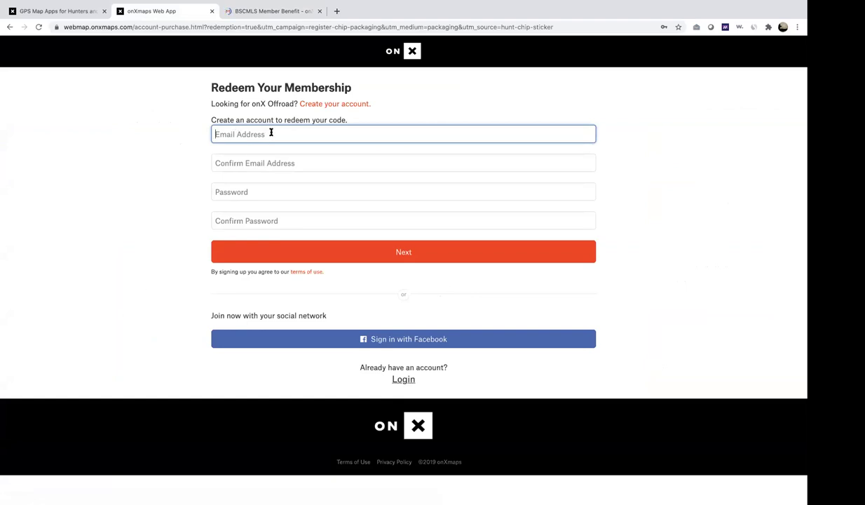
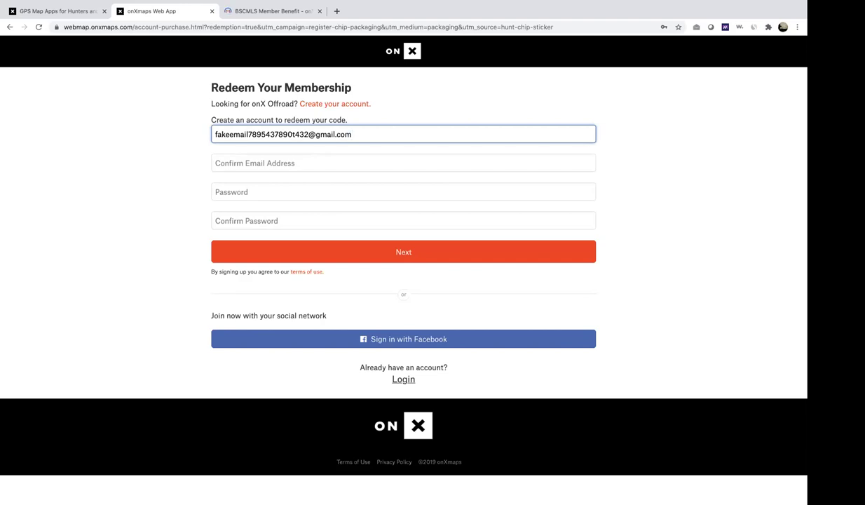
Enter and confirm an email address and an account password, then submit the account details
key("super+a")
key("super+c")
left_click(265, 162)
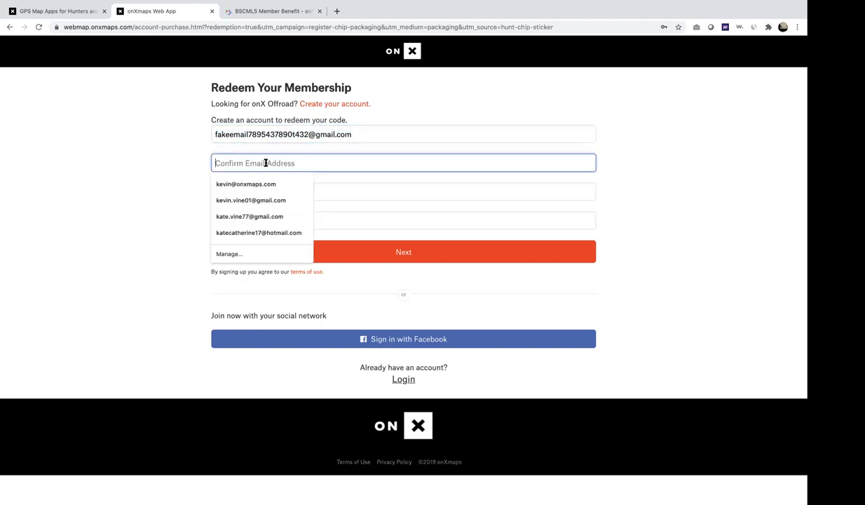
key("super+v")
left_click(266, 191)
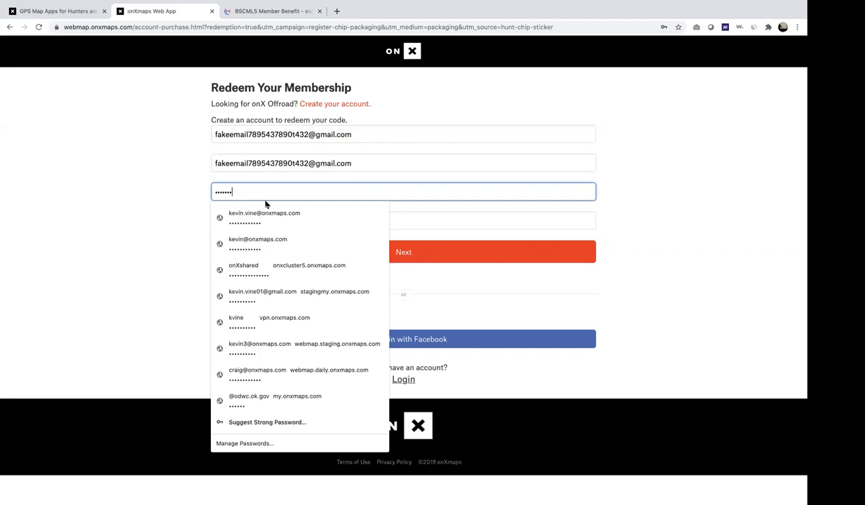
key("Tab")
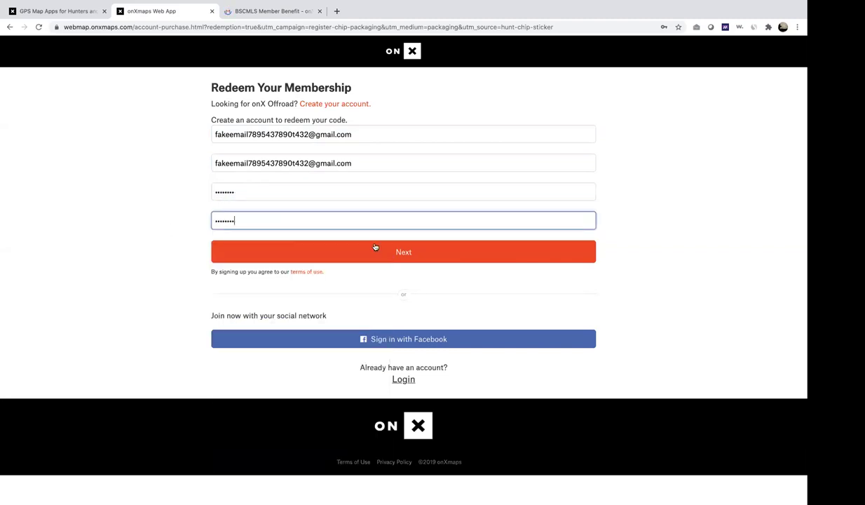
left_click(408, 257)
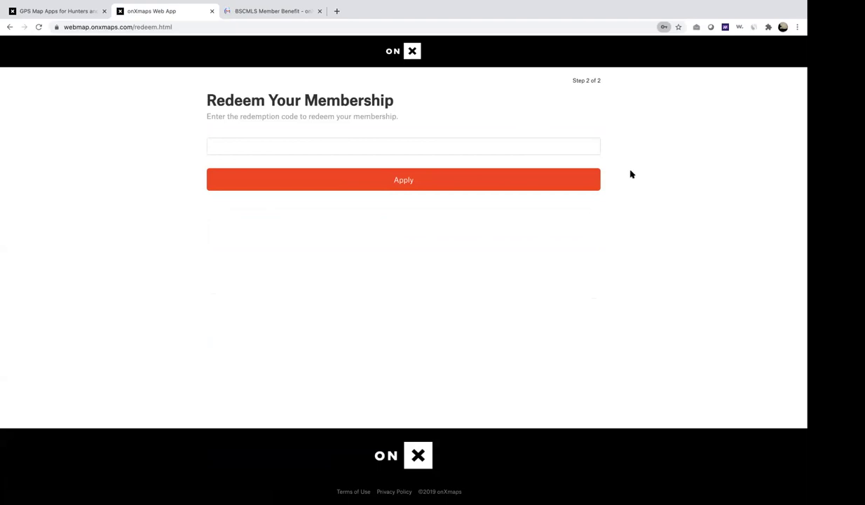
Copy the redemption code from the Gmail email and paste it into the code field
left_click(247, 147)
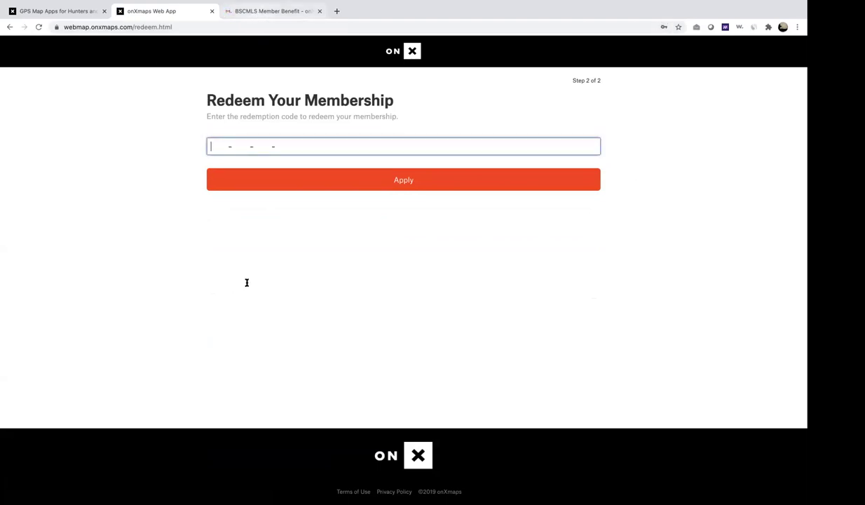
key("ctrl+Tab")
left_click_drag(252, 283, 188, 283)
key("ctrl+c")
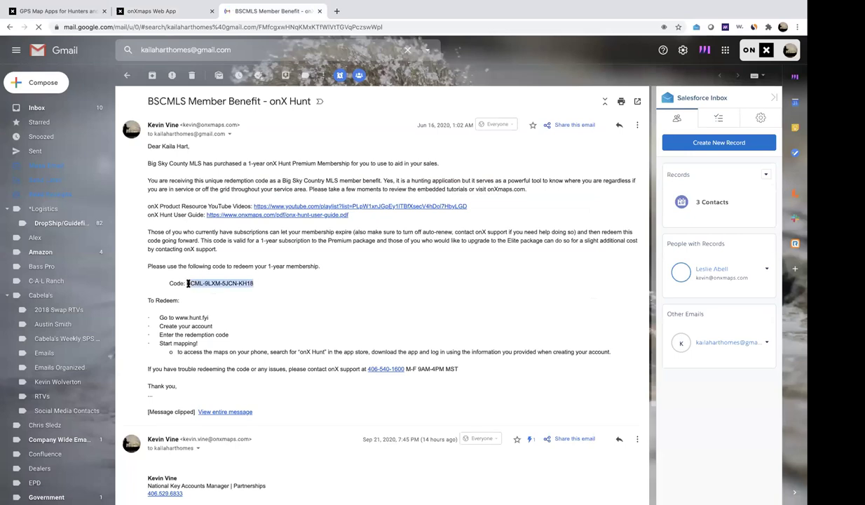
key("ctrl+shift+Tab")
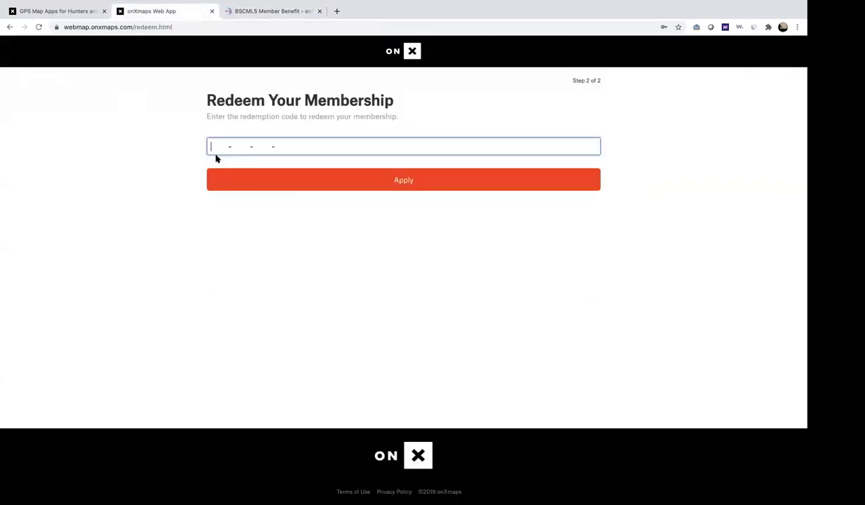
key("ctrl+v")
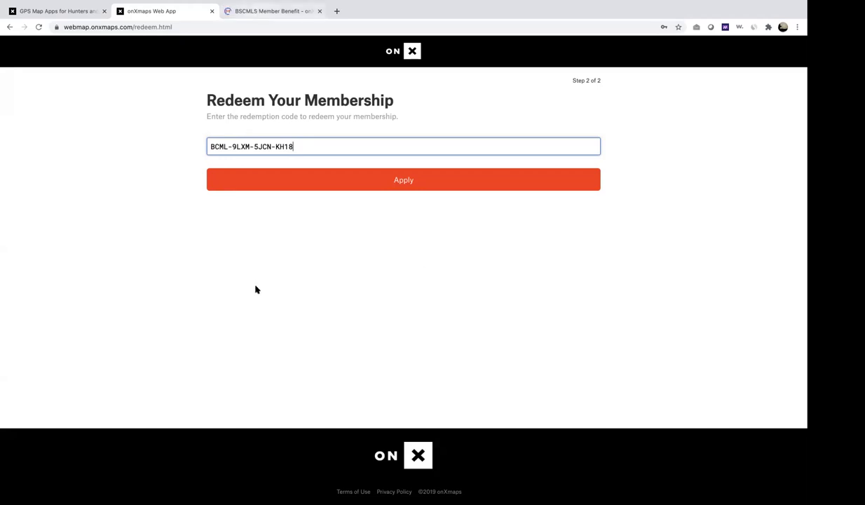
Change the code's final 8 to 3 and apply it
key("ctrl+Tab")
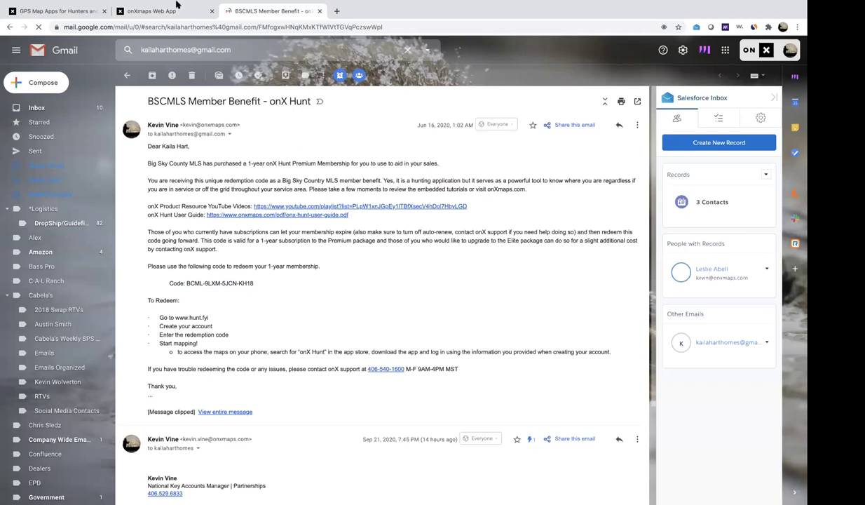
key("ctrl+shift+Tab")
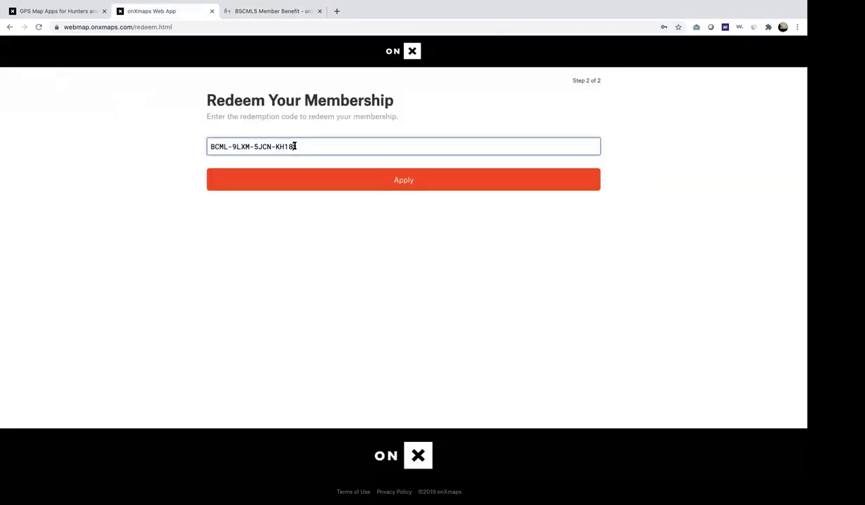
key("BackSpace")
type("3")
left_click(359, 179)
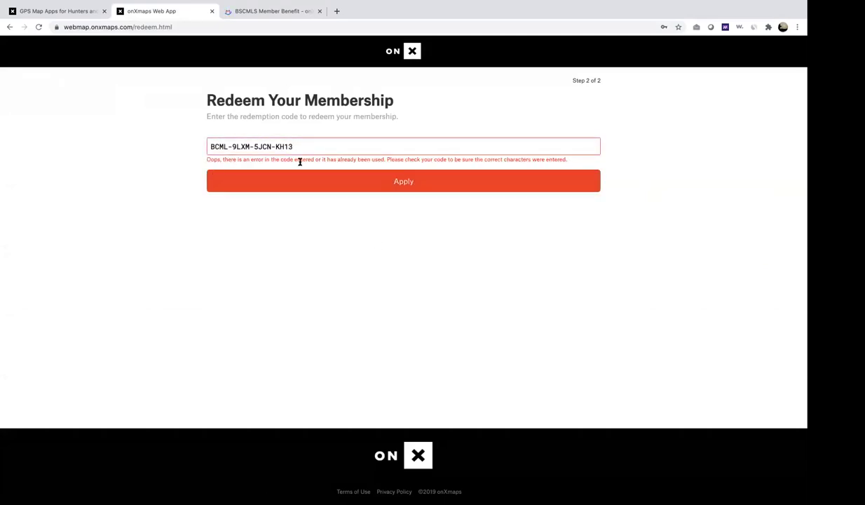
left_click_drag(385, 159, 315, 163)
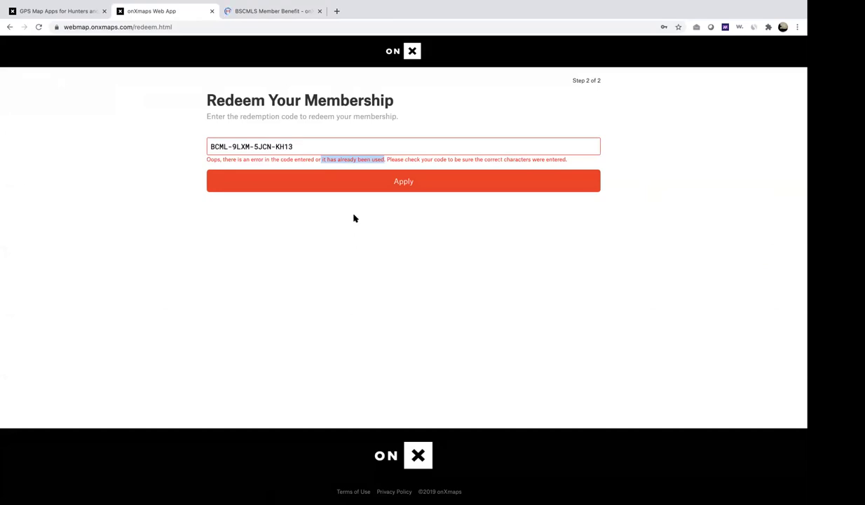
left_click(332, 252)
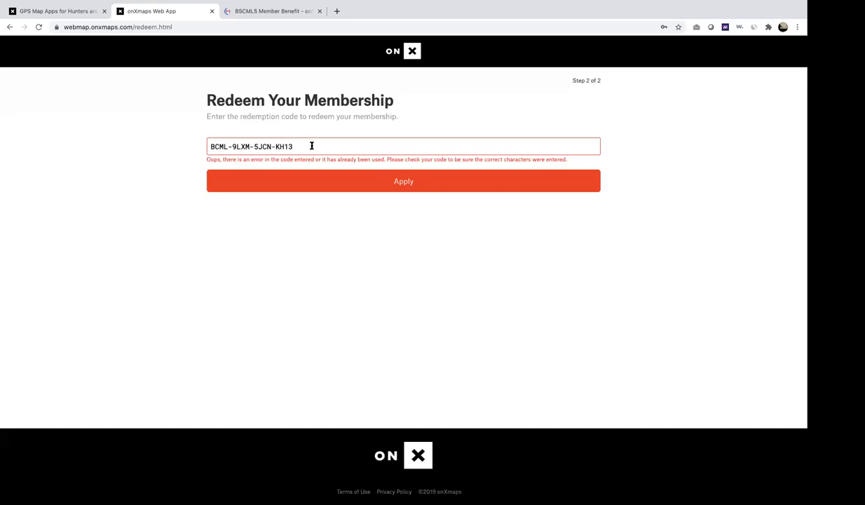
left_click(208, 27)
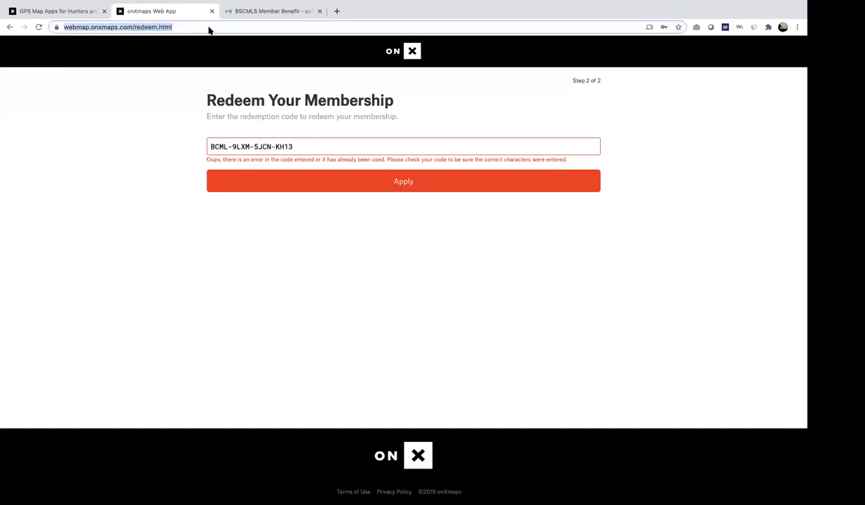
type("www.onx")
key("Return")
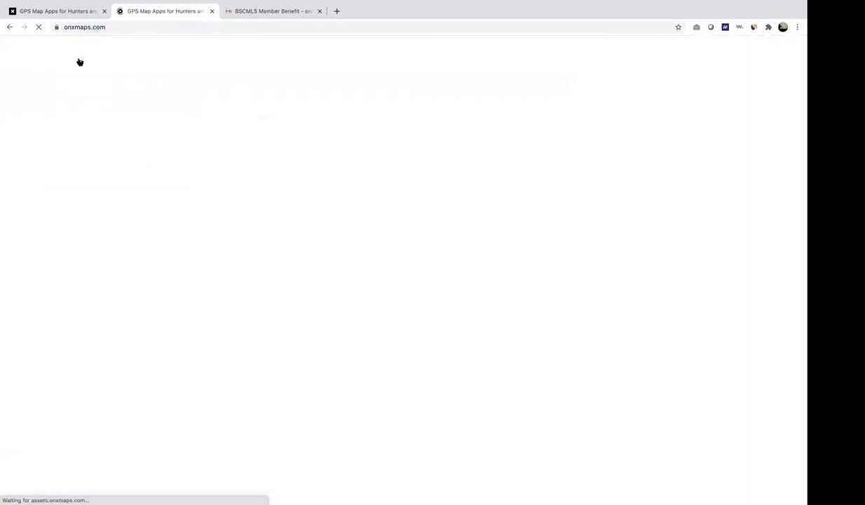
left_click(23, 54)
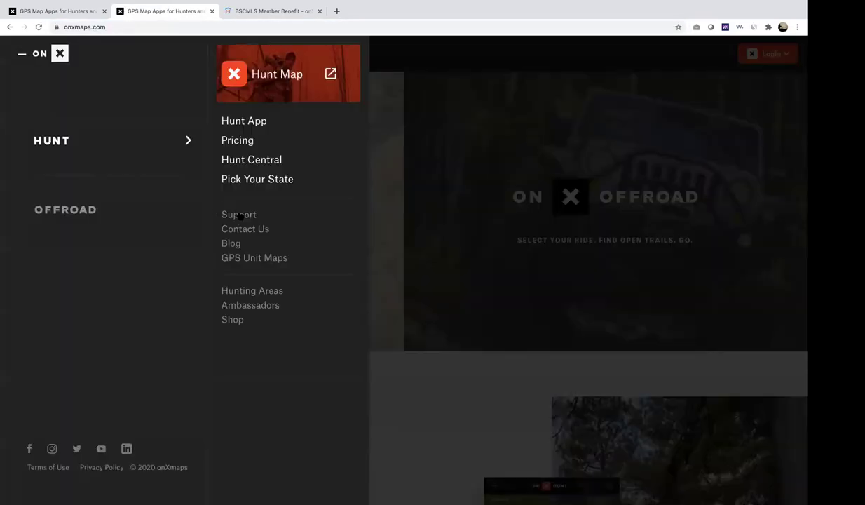
left_click(239, 215)
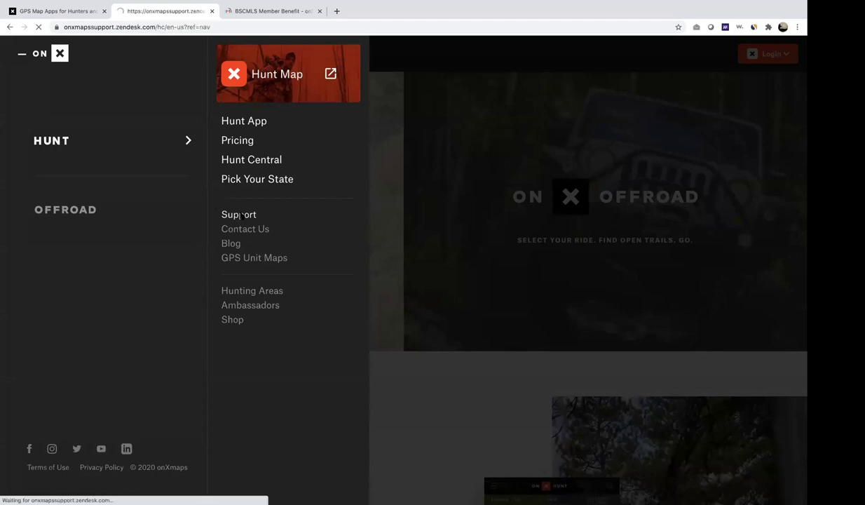
Search the help center for 'cancel'
left_click(286, 169)
type("cancel")
key("Return")
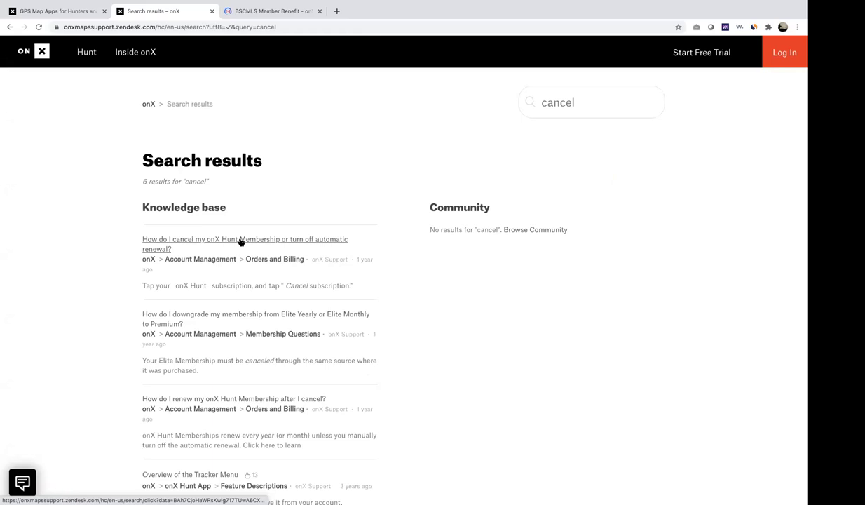
Read the iTunes cancellation instructions in the first article, then reselect the code in the Gmail email
left_click(241, 242)
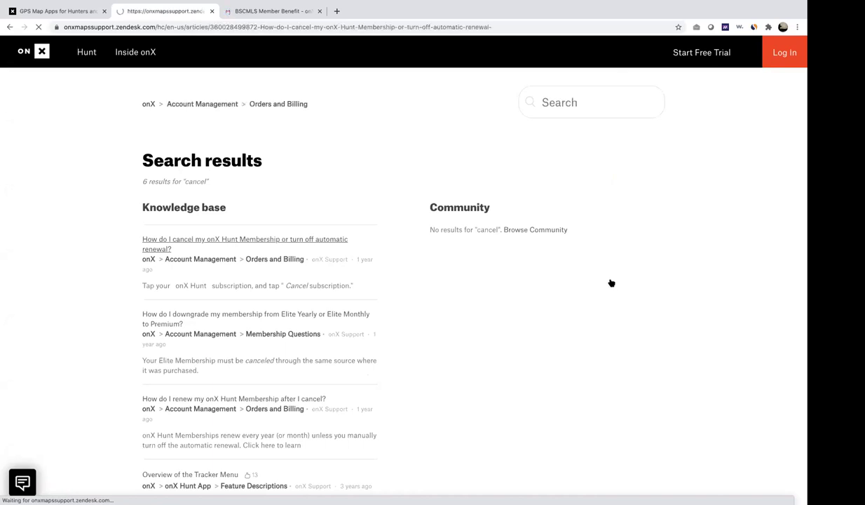
scroll(610, 283, "down", 1)
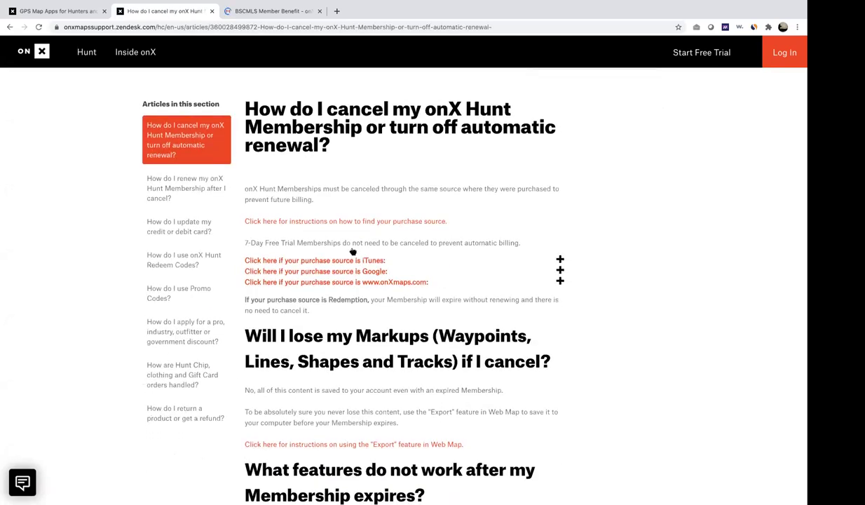
left_click(393, 262)
scroll(323, 228, "down", 3)
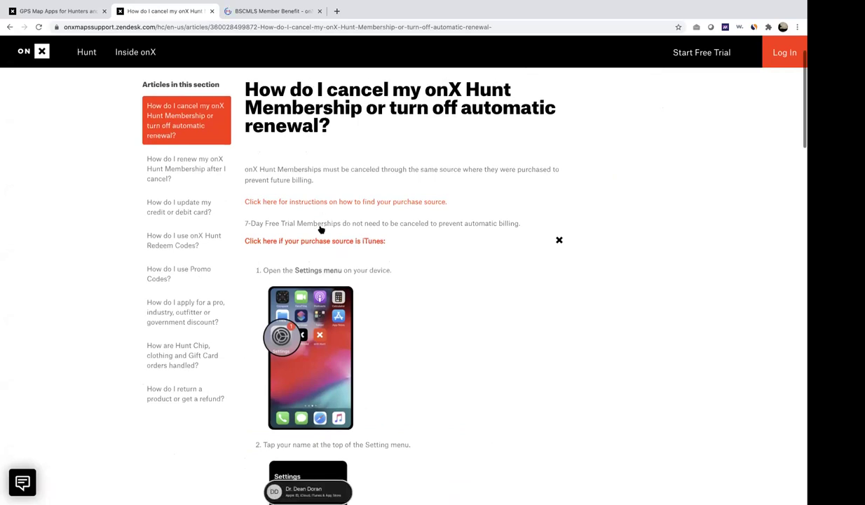
scroll(448, 384, "down", 8)
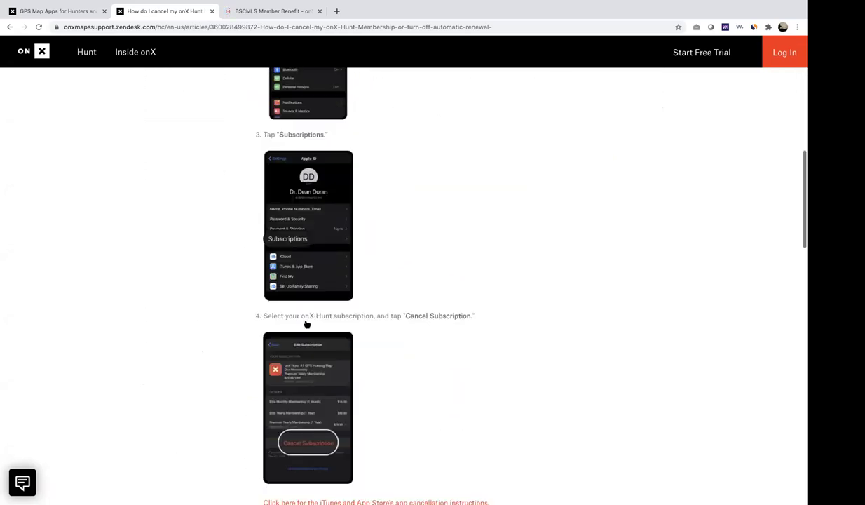
scroll(406, 310, "down", 2)
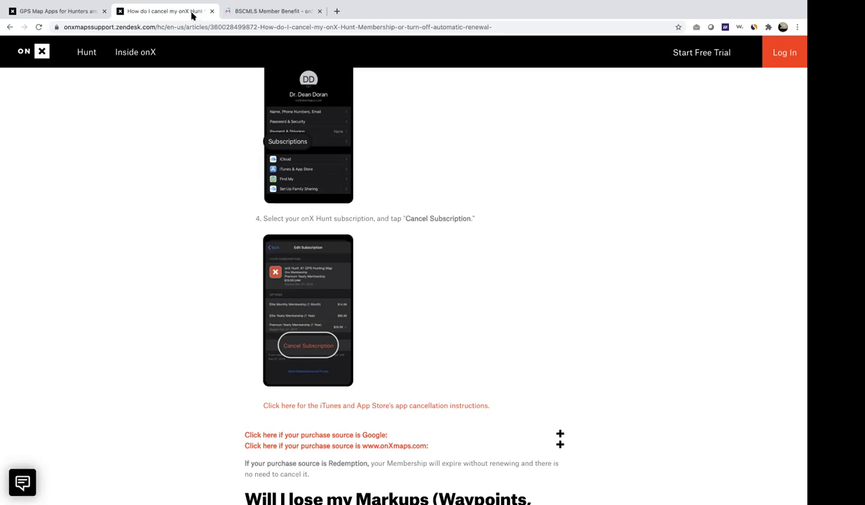
left_click(226, 13)
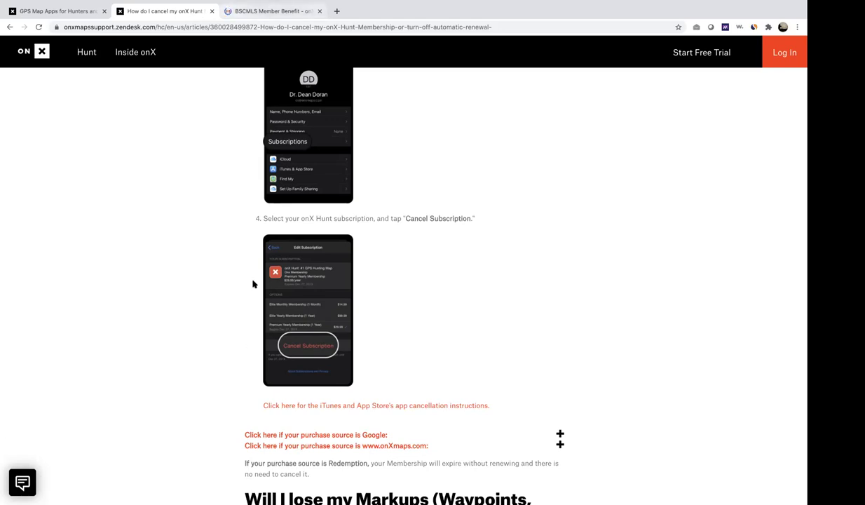
left_click_drag(254, 283, 186, 283)
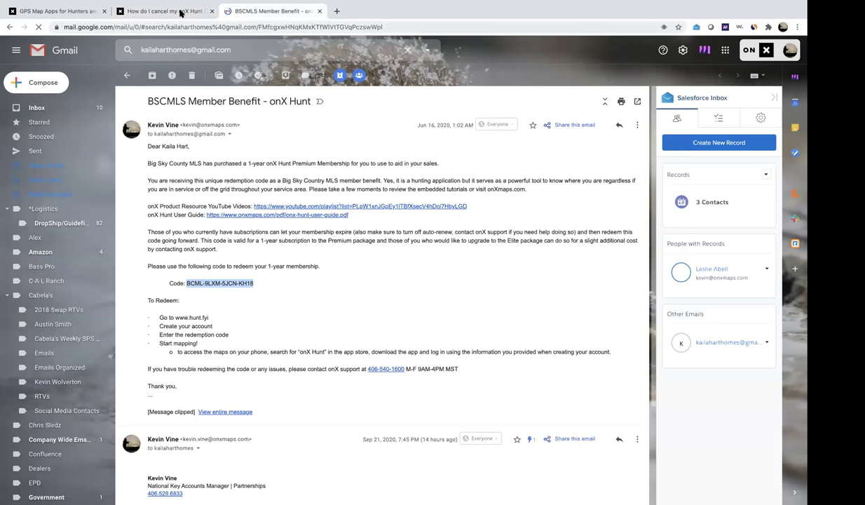
Load hunt.fyi in a new tab, log in with the saved credentials, and select the code field
left_click(335, 11)
type("hunt")
key("Return")
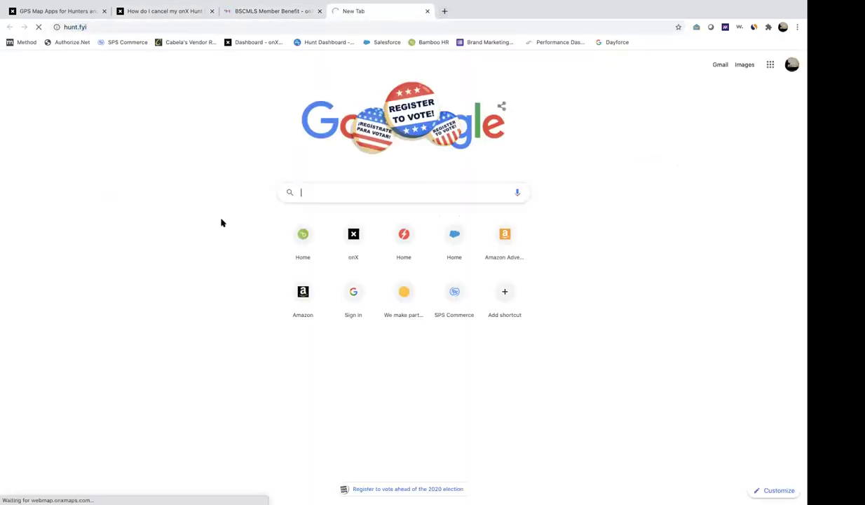
left_click(406, 381)
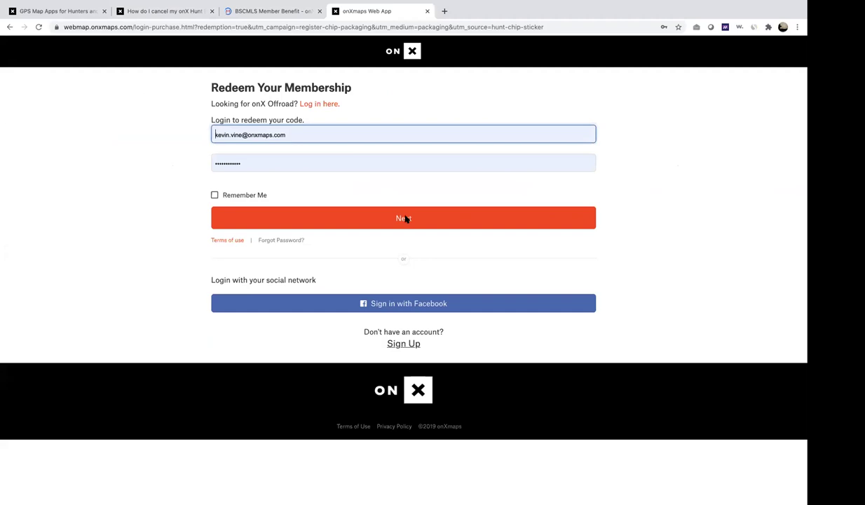
left_click(404, 218)
left_click(233, 147)
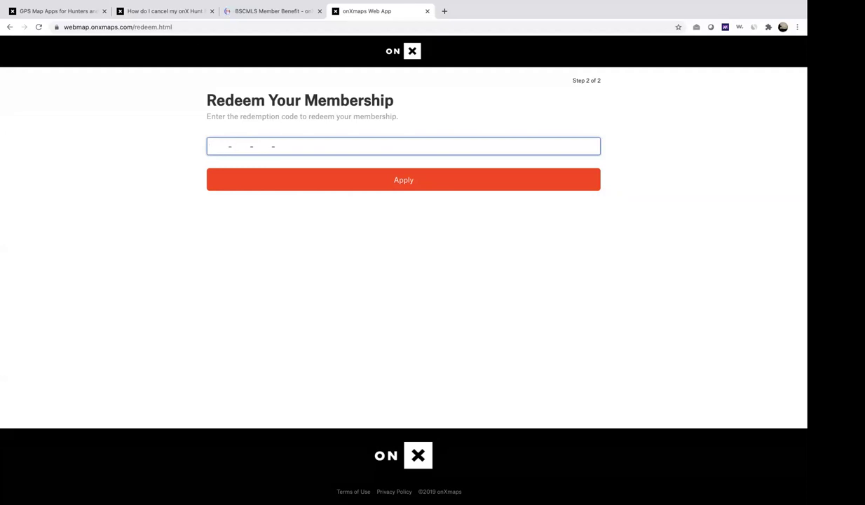
Scroll through the cancellation article, then go to the onxmaps.com homepage and open its menu
left_click(164, 14)
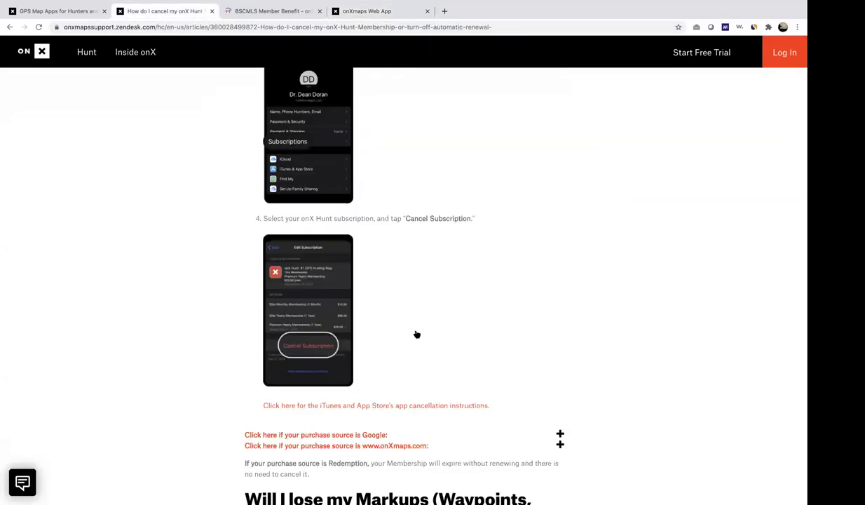
scroll(395, 278, "down", 3)
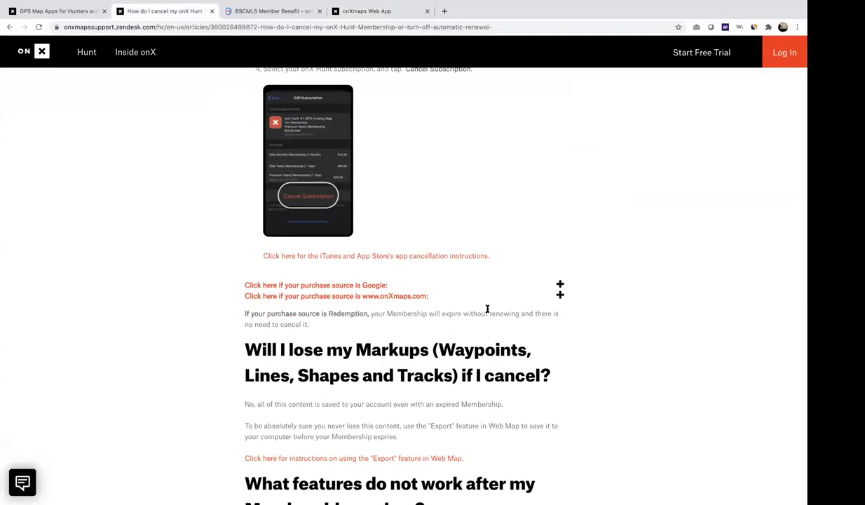
scroll(487, 310, "down", 3)
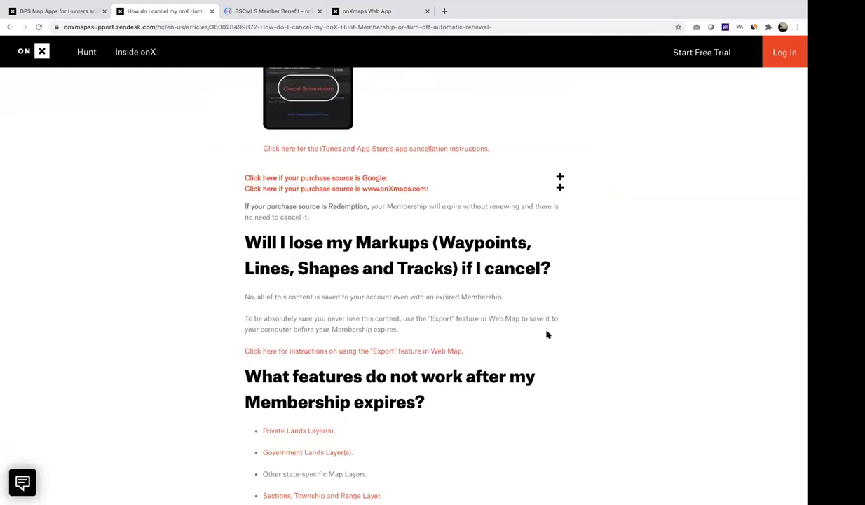
scroll(547, 335, "up", 20)
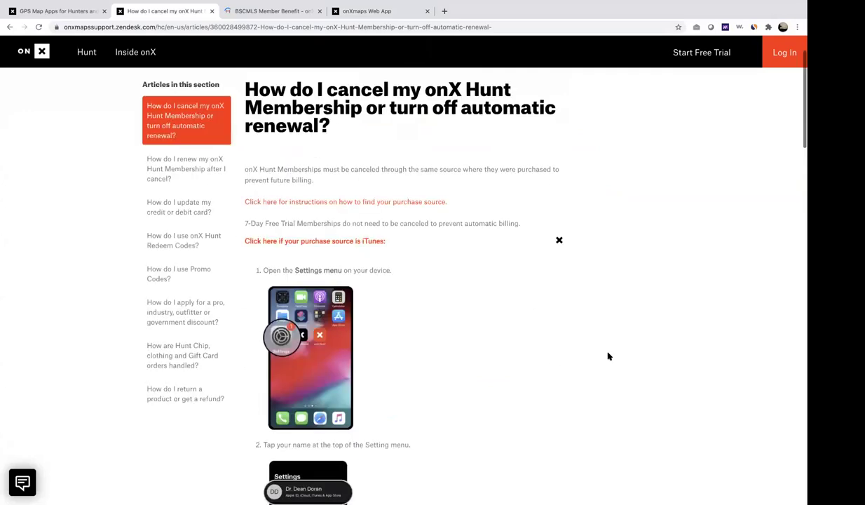
scroll(609, 356, "up", 2)
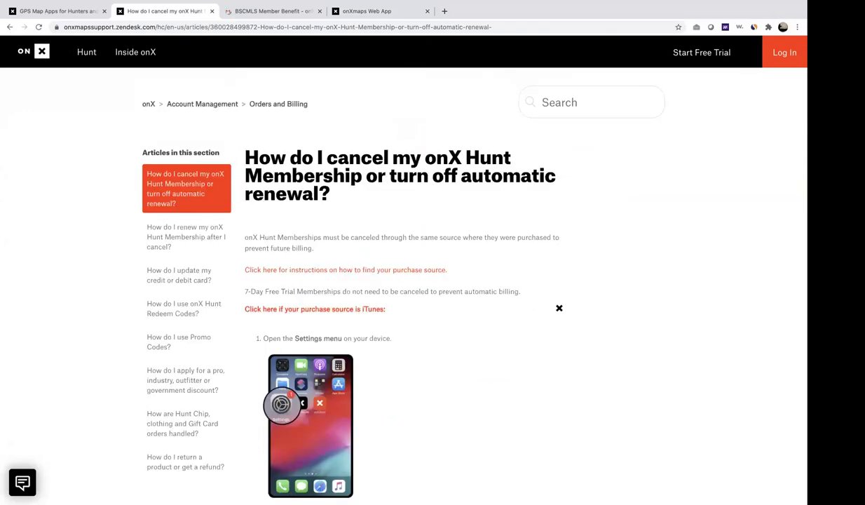
left_click(39, 52)
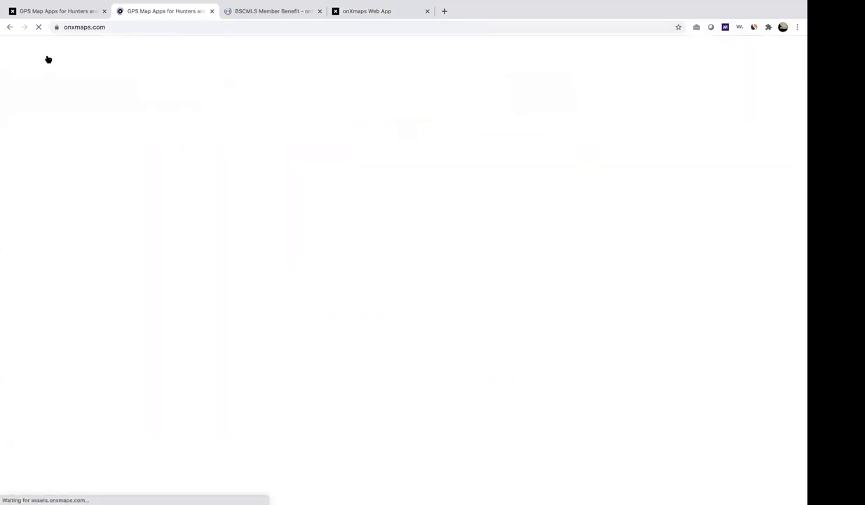
left_click(21, 54)
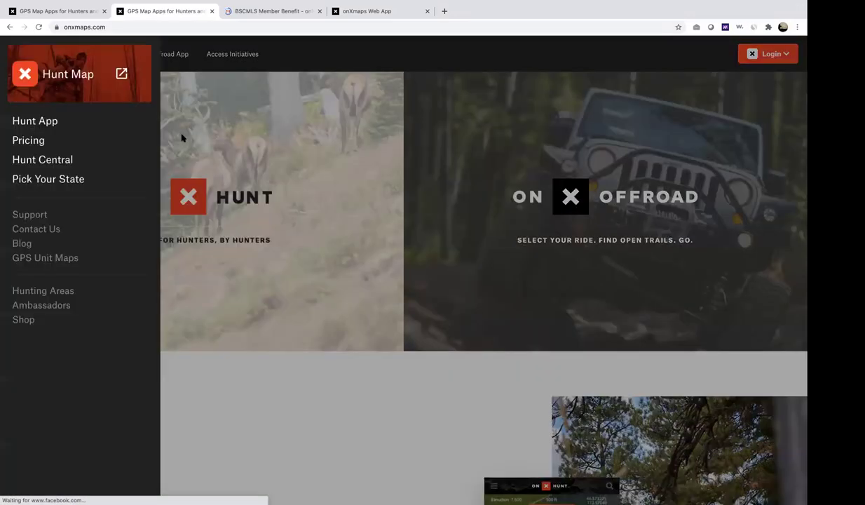
Search the onX Hunt Support center for 'cancel'
left_click(239, 215)
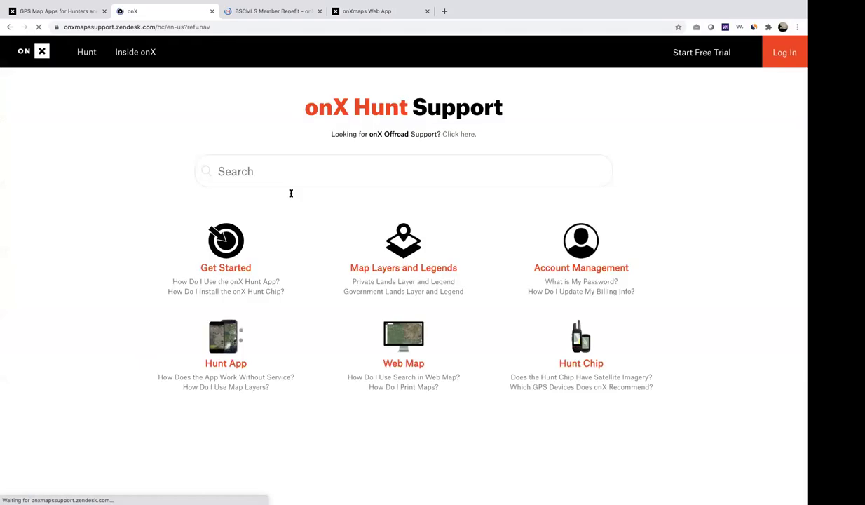
type("cancel")
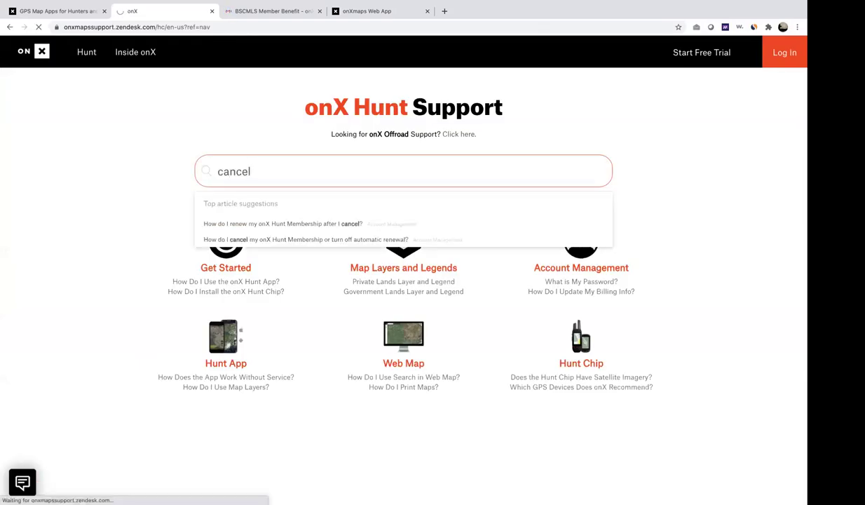
key("Return")
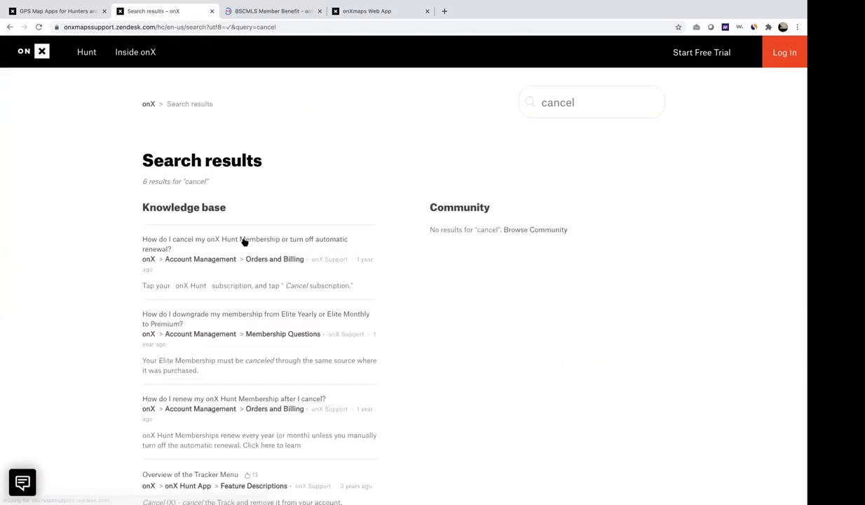
Open the article on canceling a membership or turning off auto-renewal and scroll through it
left_click(243, 239)
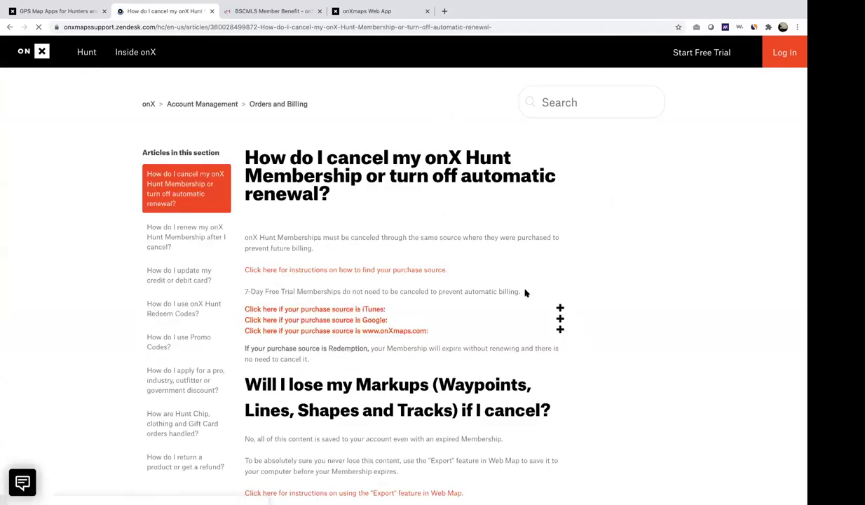
scroll(525, 292, "down", 2)
scroll(525, 293, "down", 3)
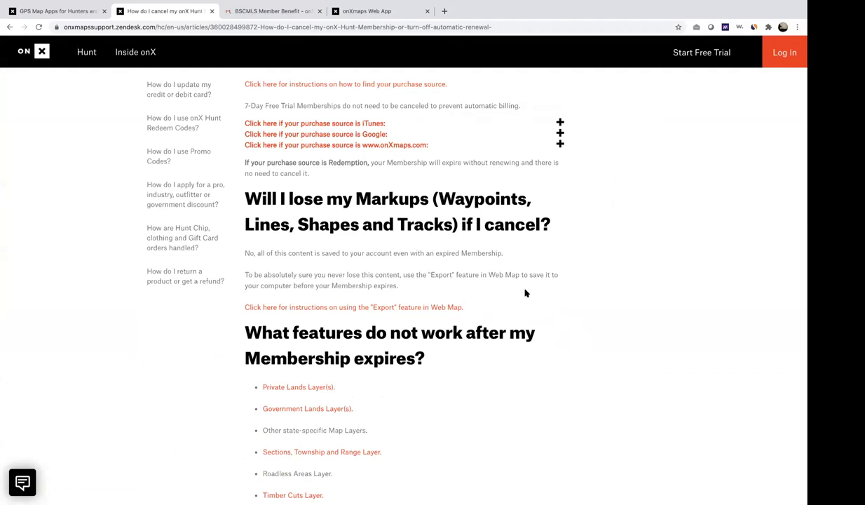
scroll(525, 292, "down", 8)
scroll(438, 204, "up", 8)
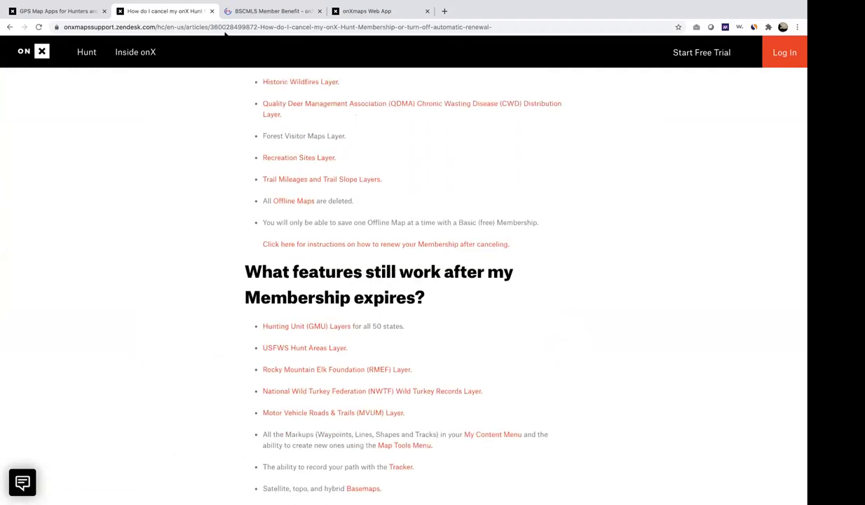
scroll(329, 181, "up", 6)
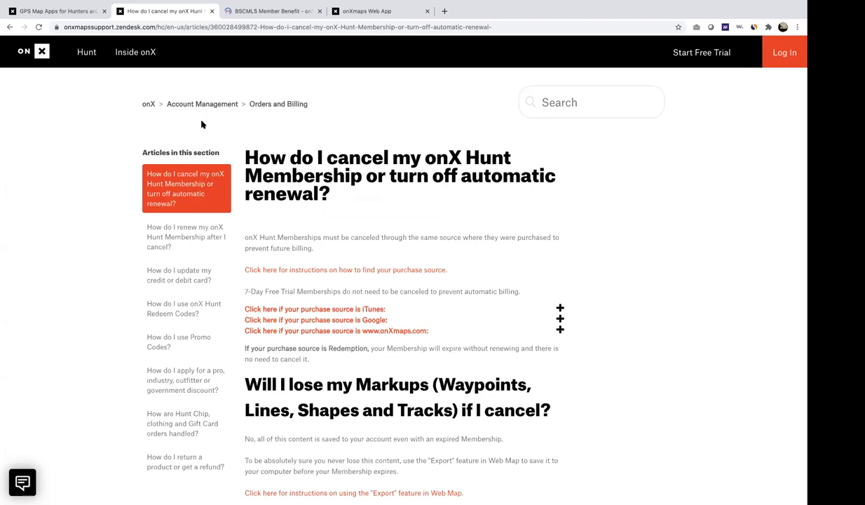
left_click(345, 16)
left_click(186, 27)
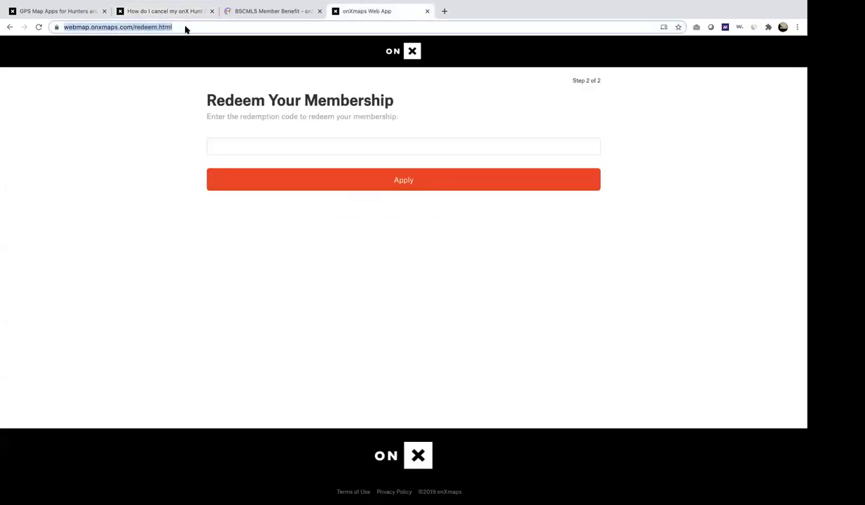
type("www")
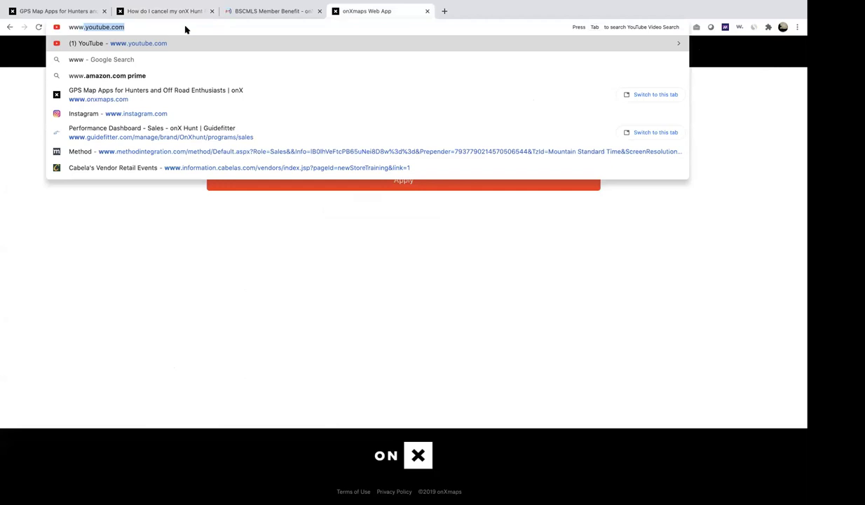
type("onx")
key("Return")
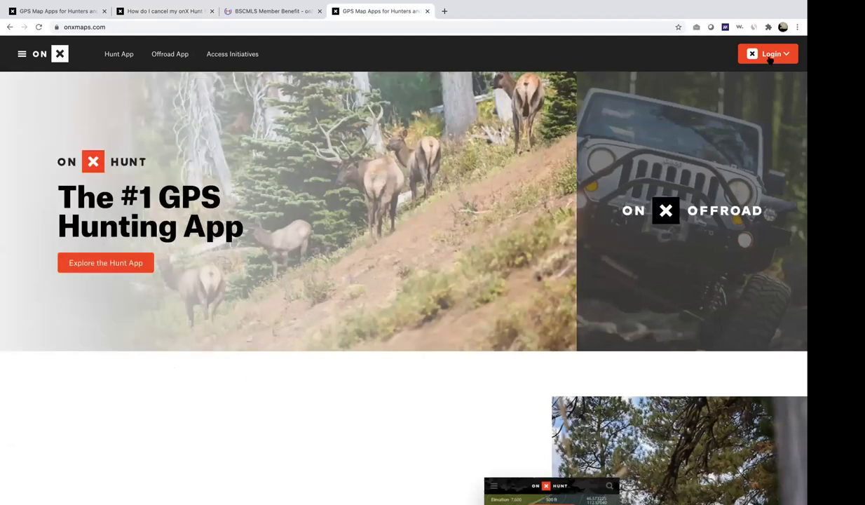
left_click(770, 56)
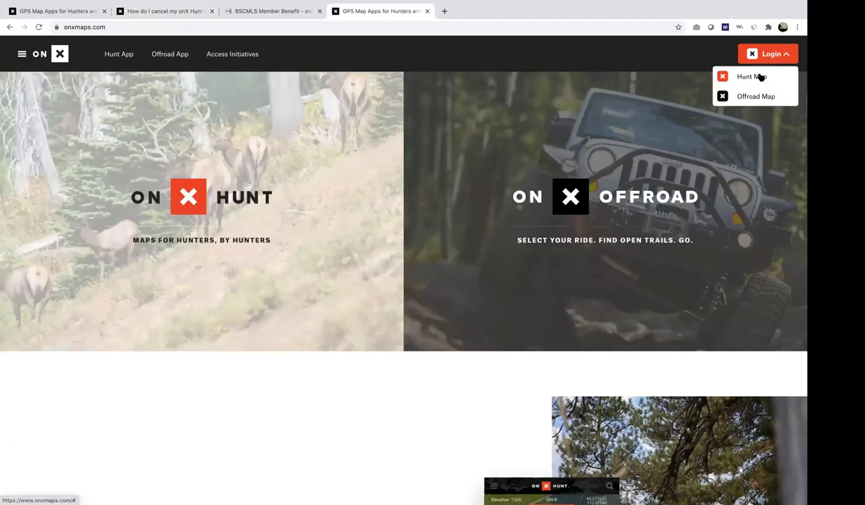
left_click(760, 77)
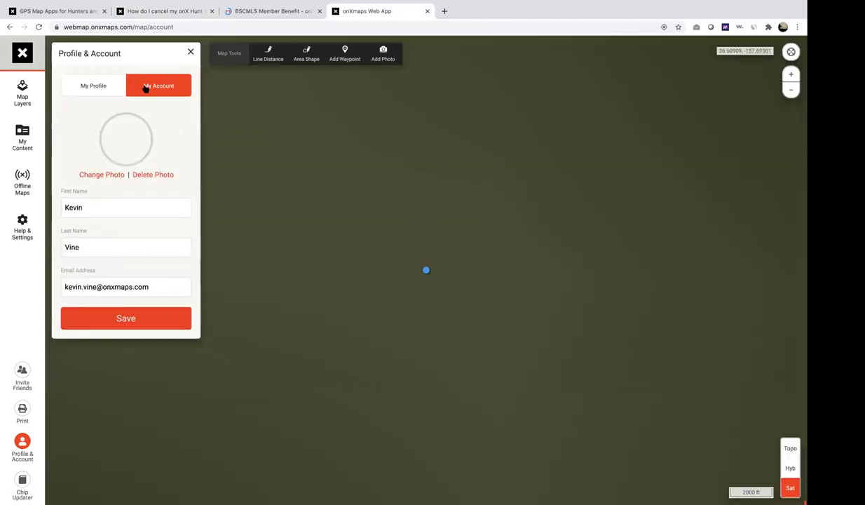
Sign back in through My Account using the saved password to restore the Montana layers
left_click(156, 86)
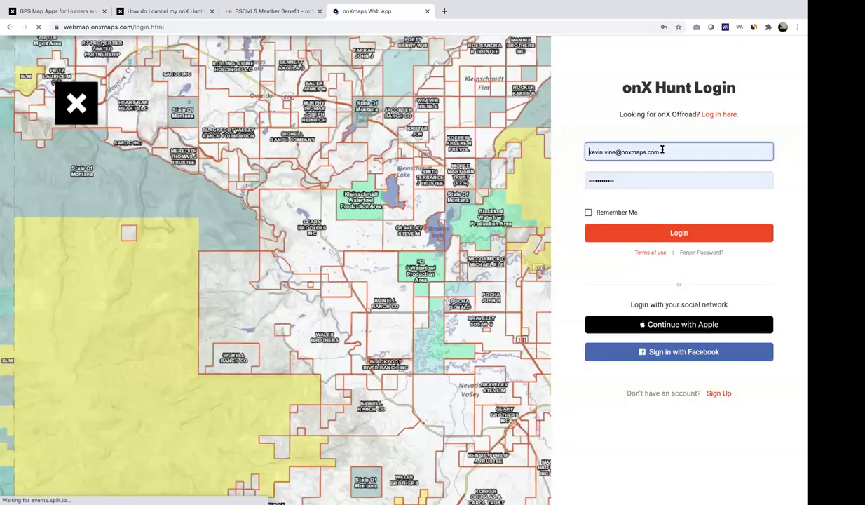
left_click(614, 181)
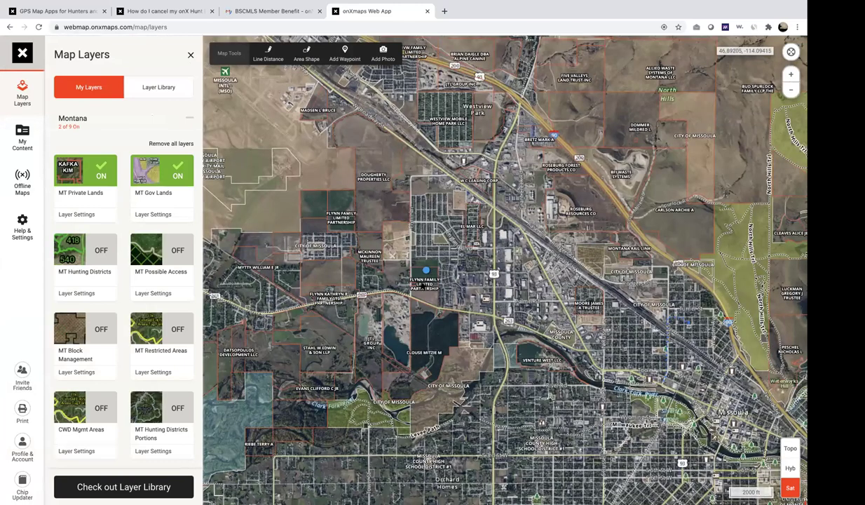
Review the Montana layers list with MT Private Lands and MT Gov Lands on, then close it
scroll(429, 264, "up", 1)
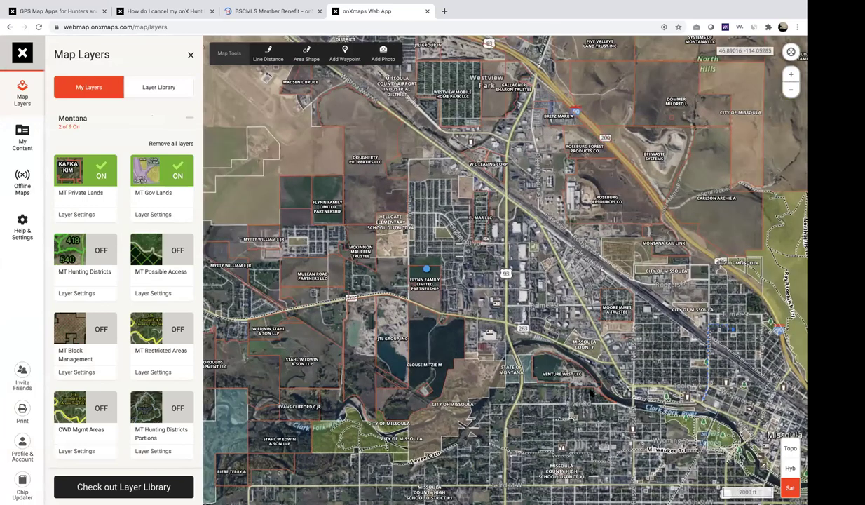
key("Escape")
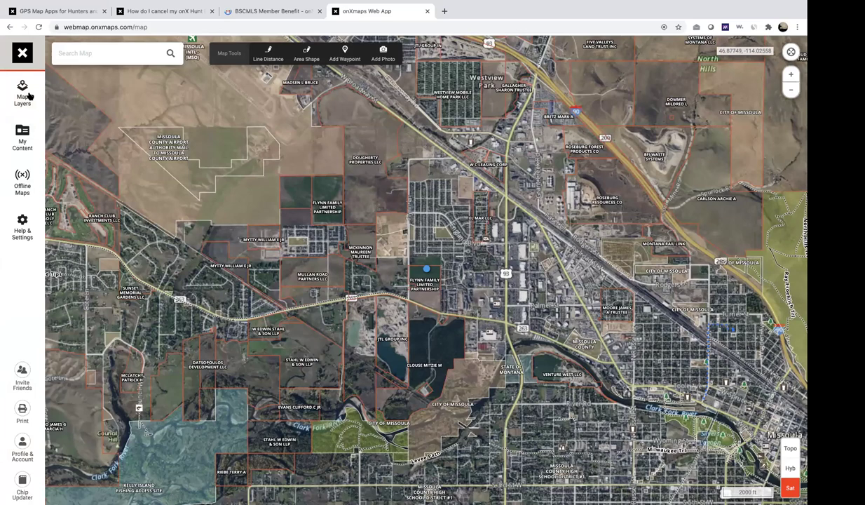
left_click(29, 96)
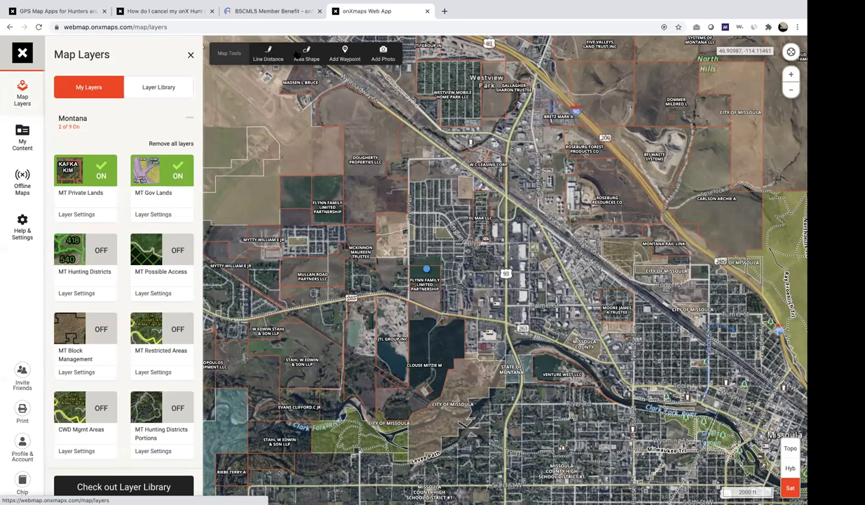
key("Escape")
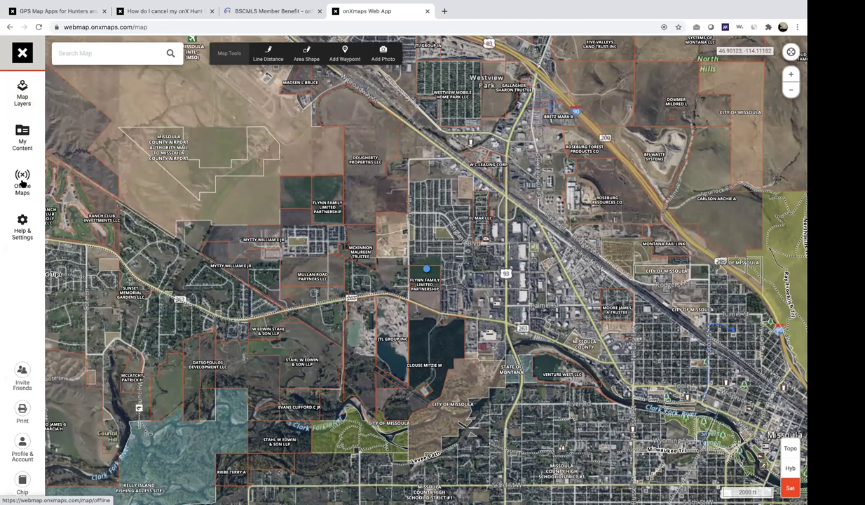
Show Help & Settings with Imperial units and Decimal GPS, dismissing the Print dialog
left_click(23, 230)
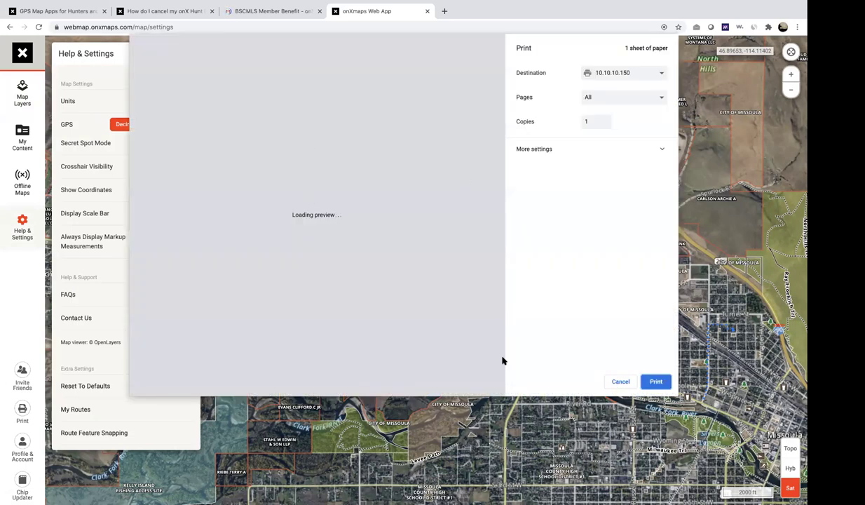
key("Escape")
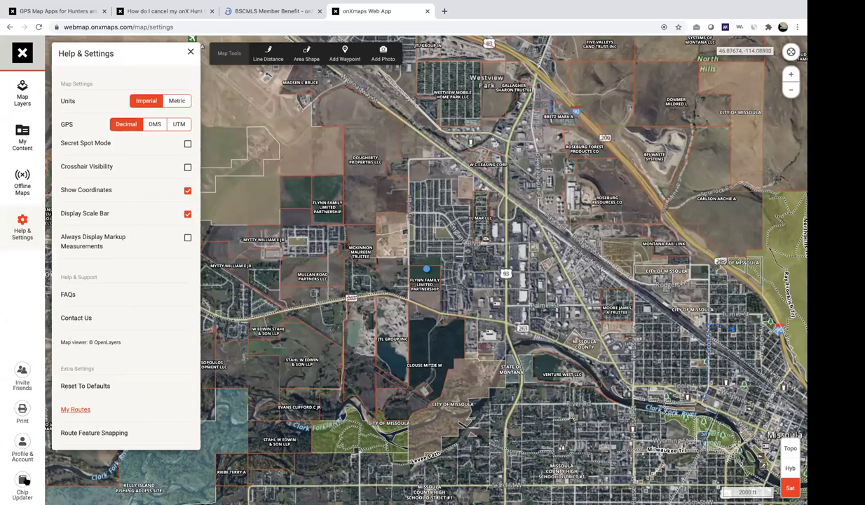
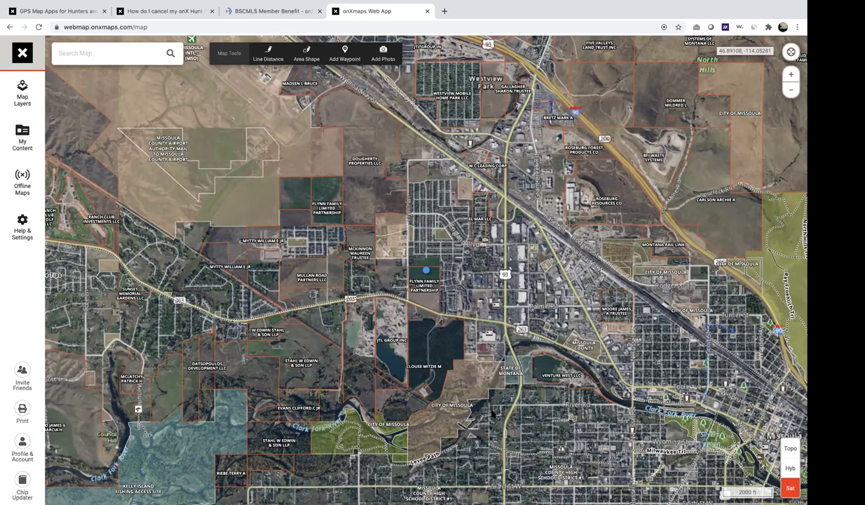
Zoom the Missoula map out to the 5000 ft scale so the waypoint pins show
scroll(457, 326, "down", 1)
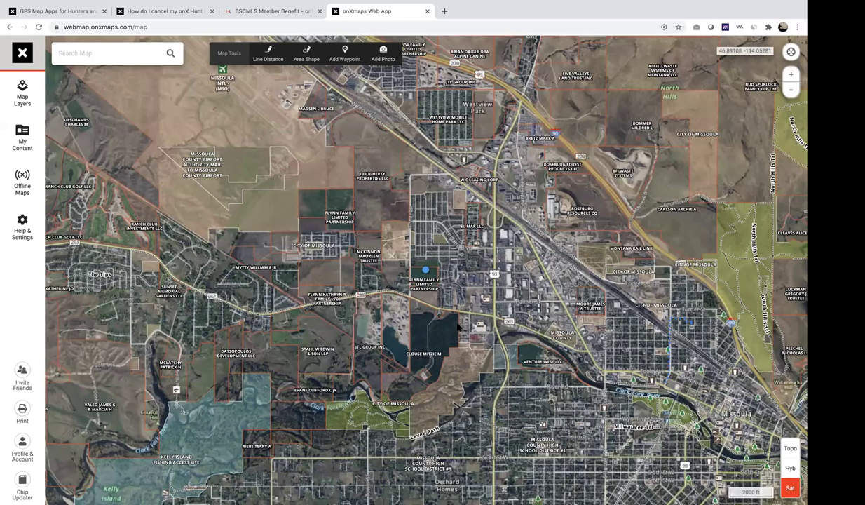
scroll(454, 282, "up", 1)
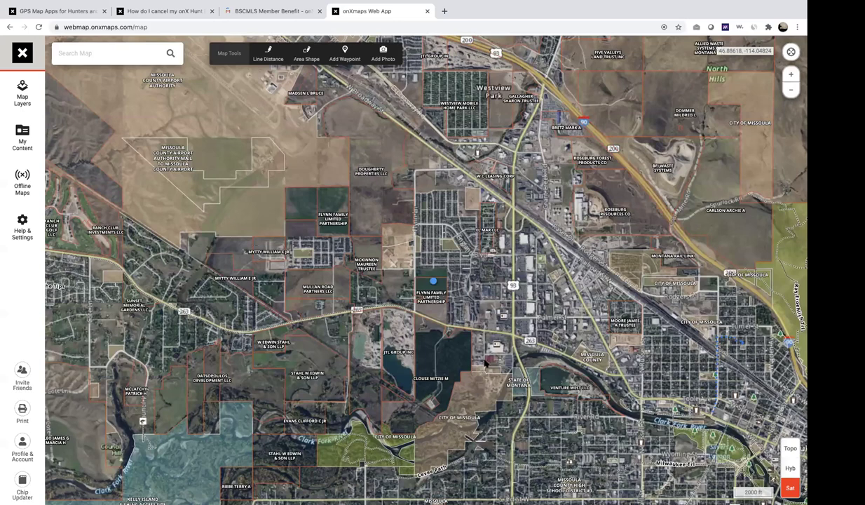
scroll(485, 362, "down", 1)
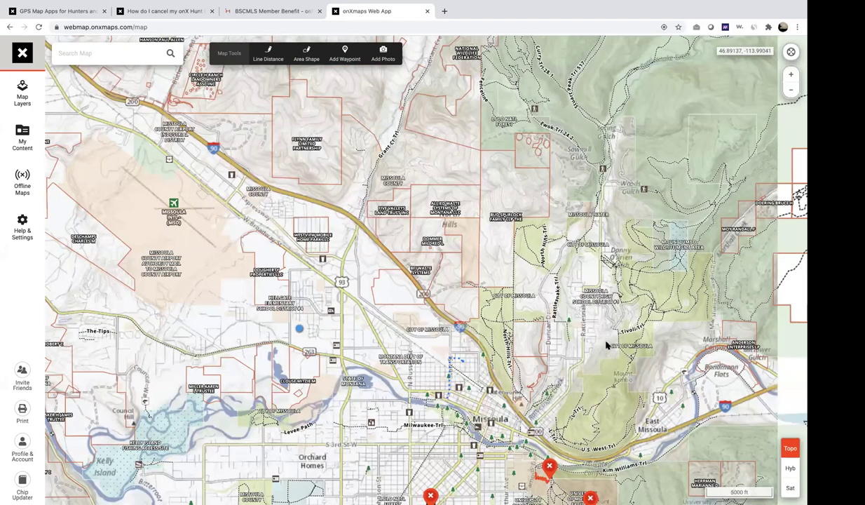
Zoom into the North Hills trails and switch the basemap to Hybrid imagery
scroll(604, 337, "up", 5)
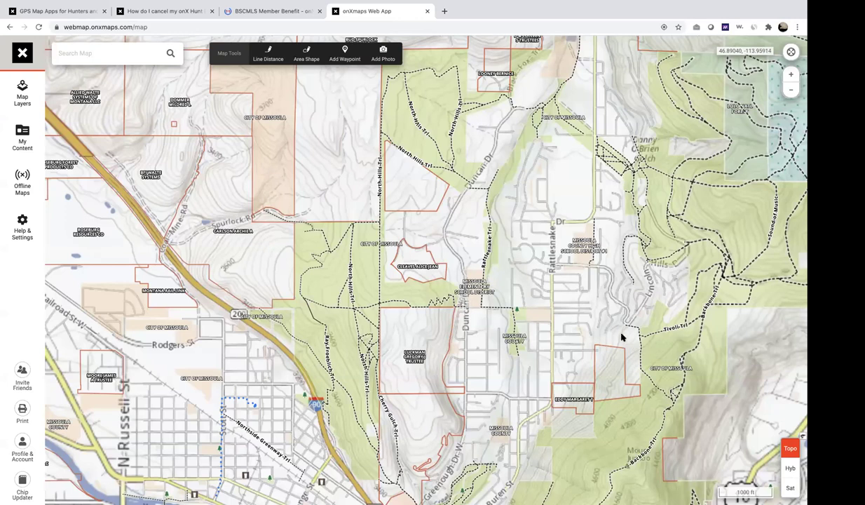
scroll(617, 330, "up", 2)
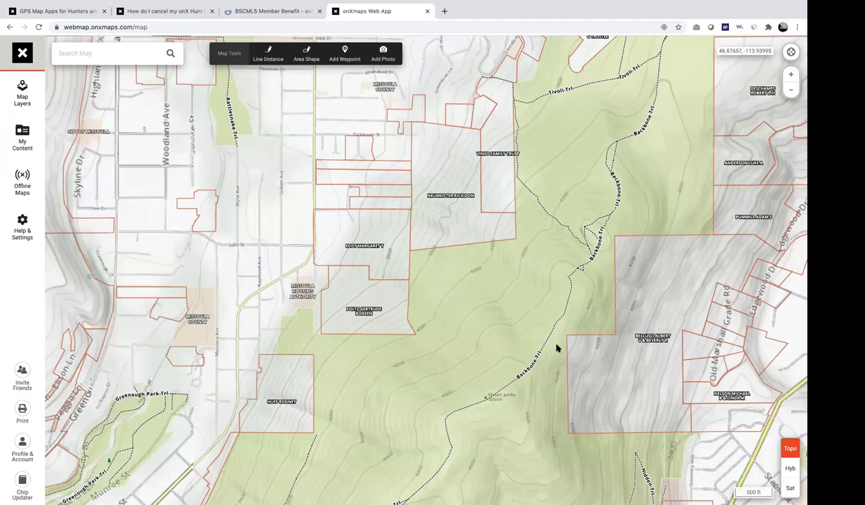
left_click(790, 467)
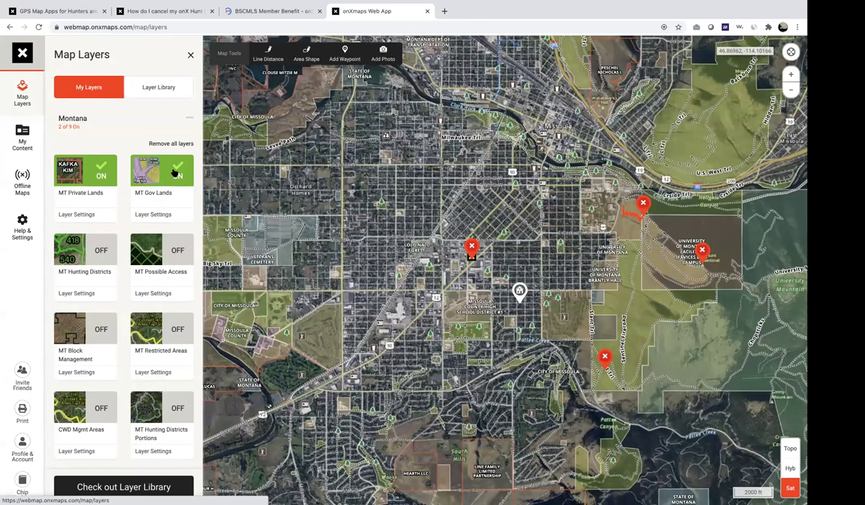
Turn off MT Gov Lands, keep MT Private Lands on, and pan to the Bitterroot River parcels
left_click(173, 173)
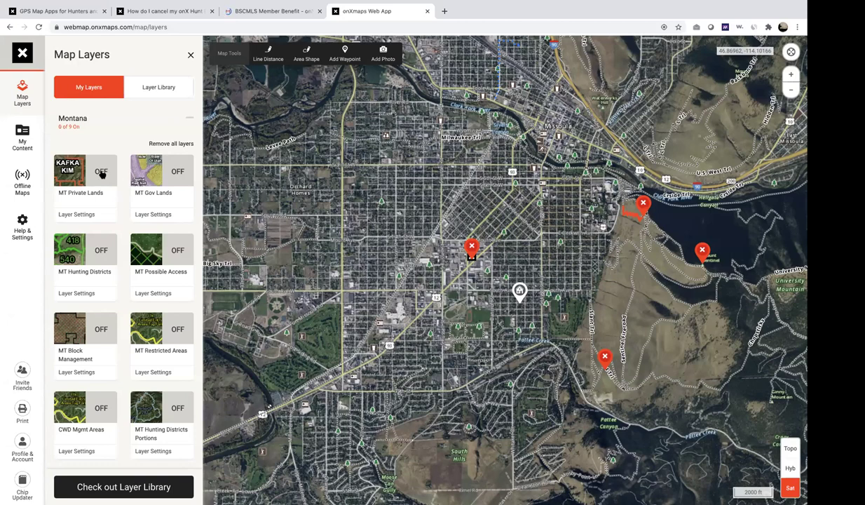
left_click(102, 173)
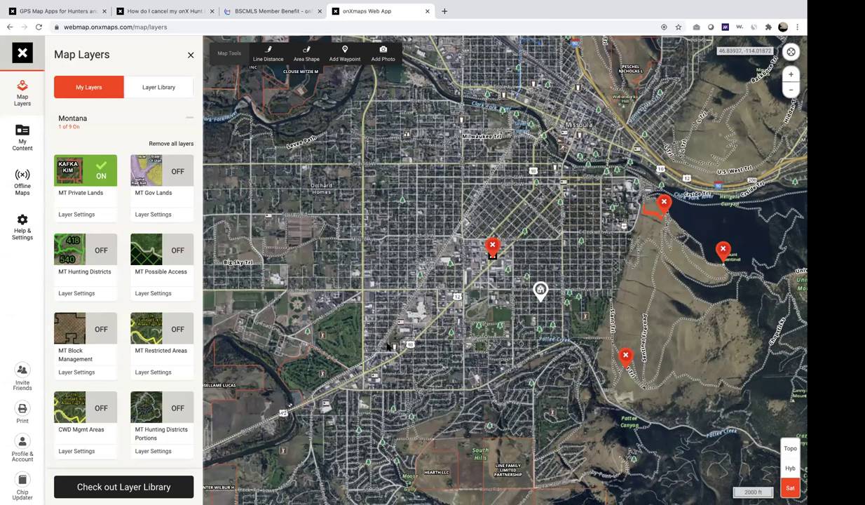
left_click_drag(375, 334, 495, 284)
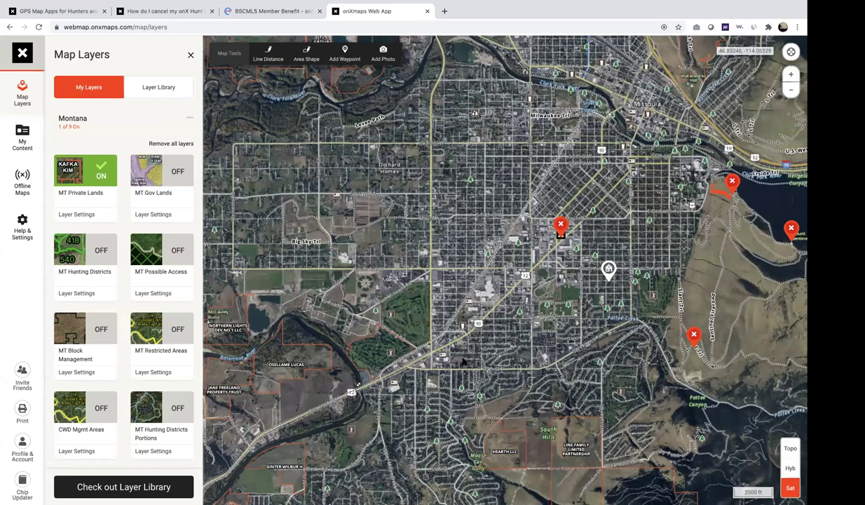
left_click_drag(462, 361, 647, 263)
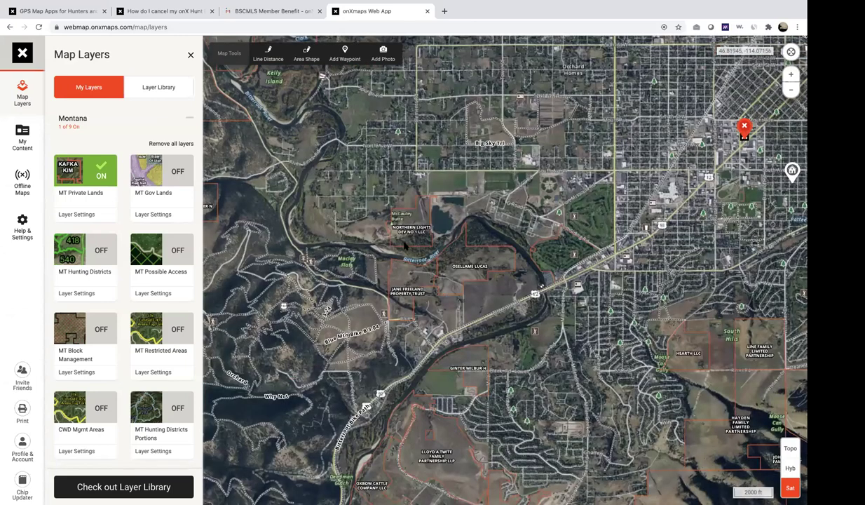
View ownership details for the 104.644-acre riverside parcel and zoom in on it
double_click(463, 359)
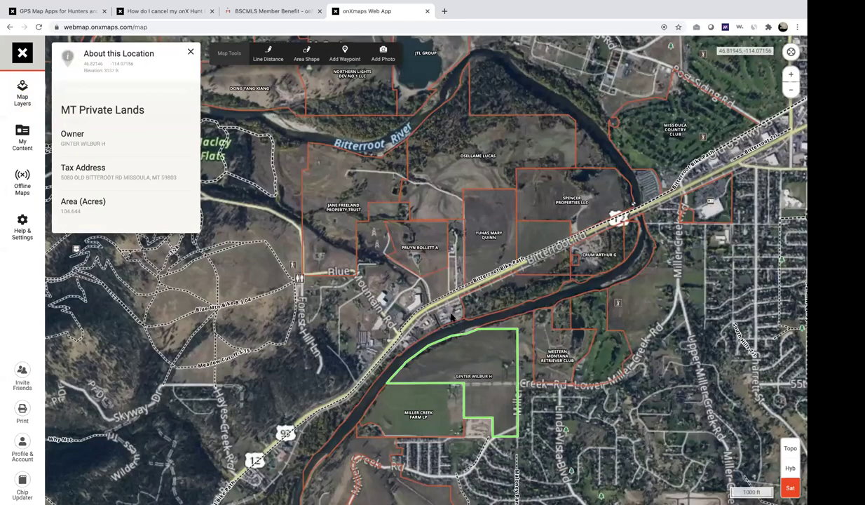
double_click(455, 333)
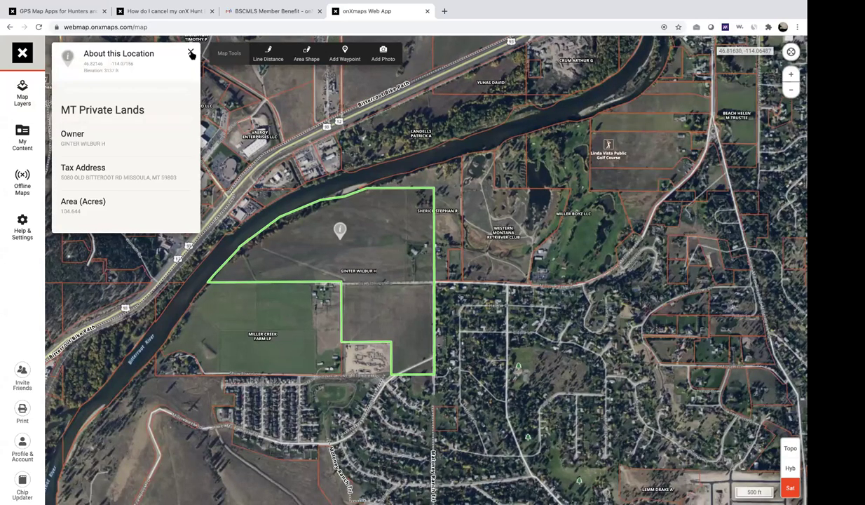
double_click(468, 344)
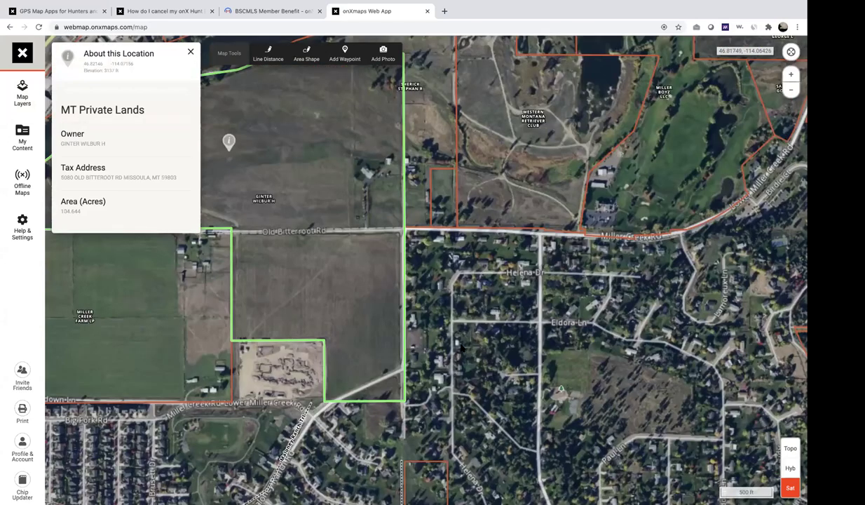
double_click(461, 347)
key("Escape")
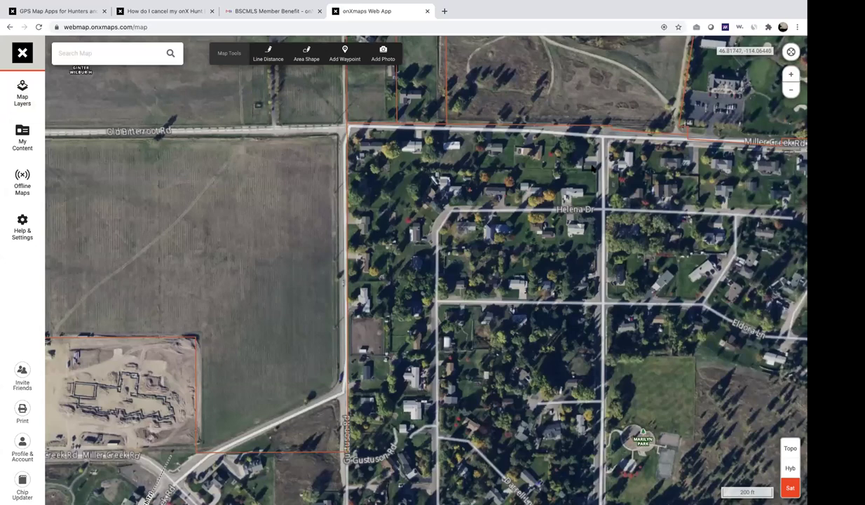
Check the owner details of a 0.494-acre house lot along Helena Dr, then zoom back out
scroll(461, 347, "up", 1)
scroll(527, 272, "up", 1)
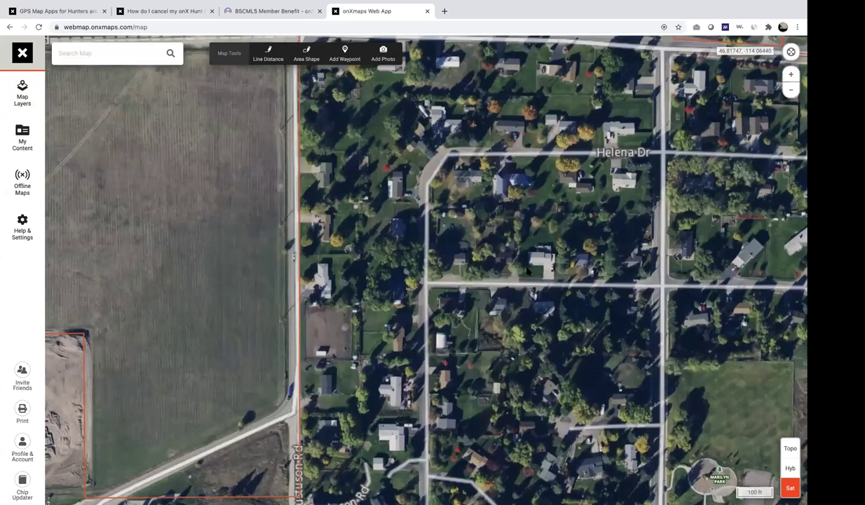
scroll(545, 264, "up", 1)
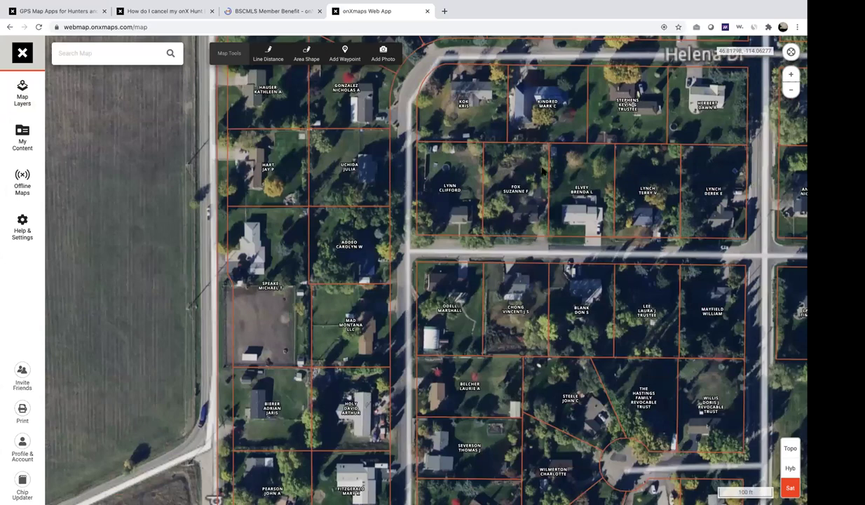
left_click_drag(543, 171, 406, 194)
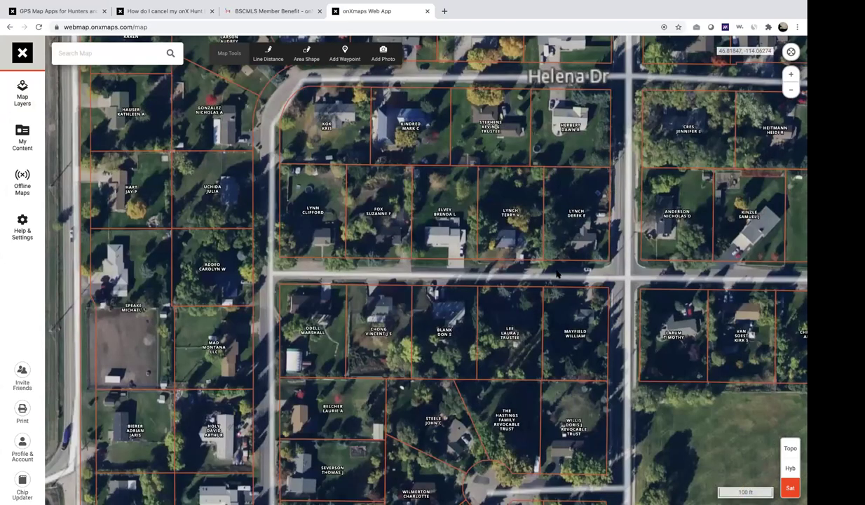
key("Left")
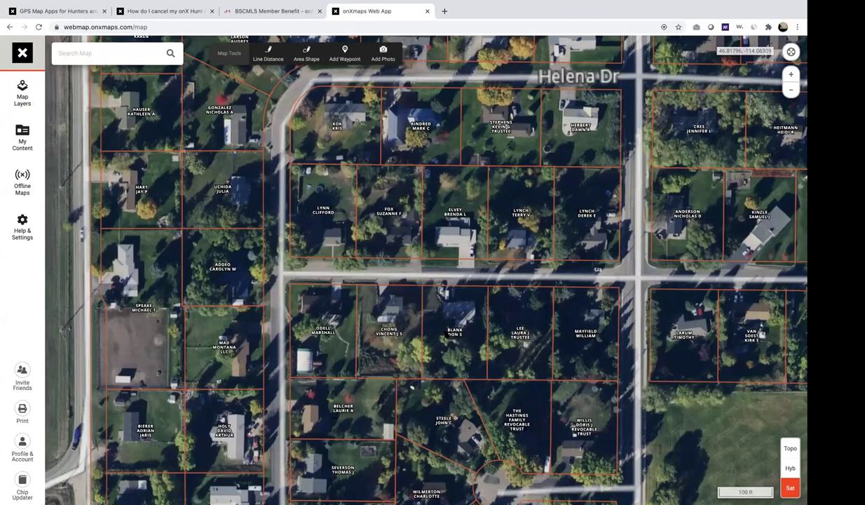
left_click(388, 321)
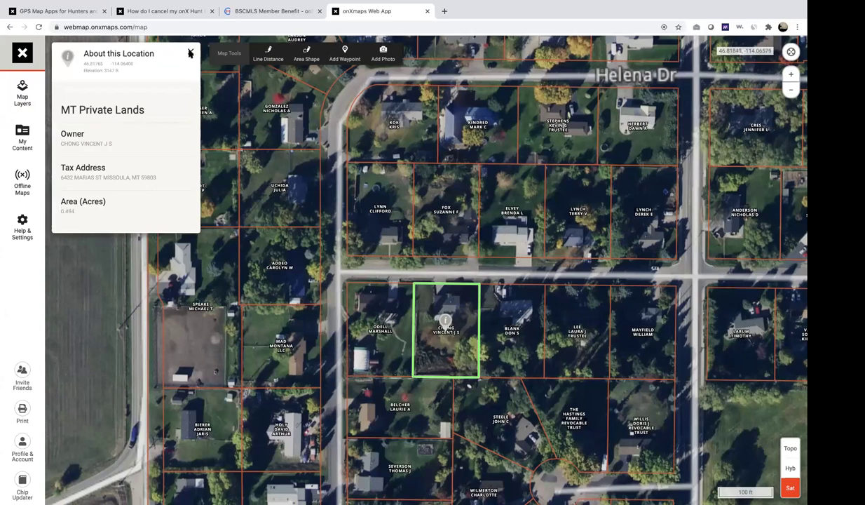
left_click(190, 54)
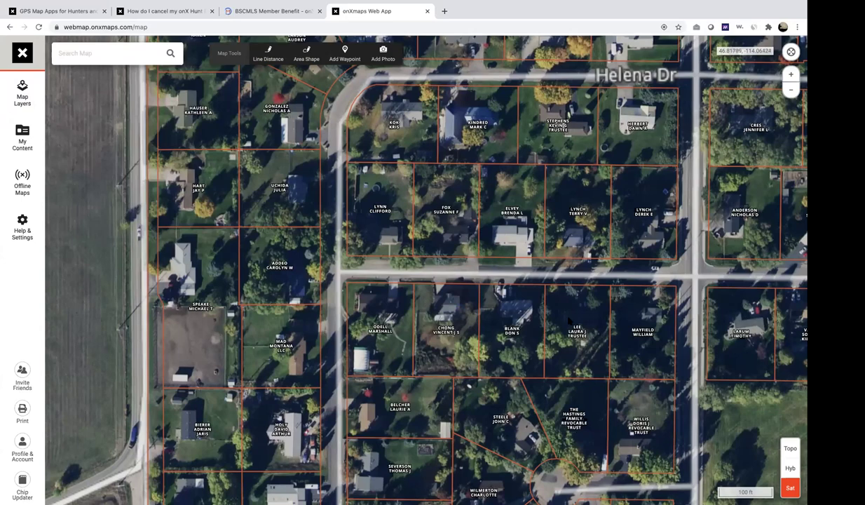
scroll(569, 320, "down", 1)
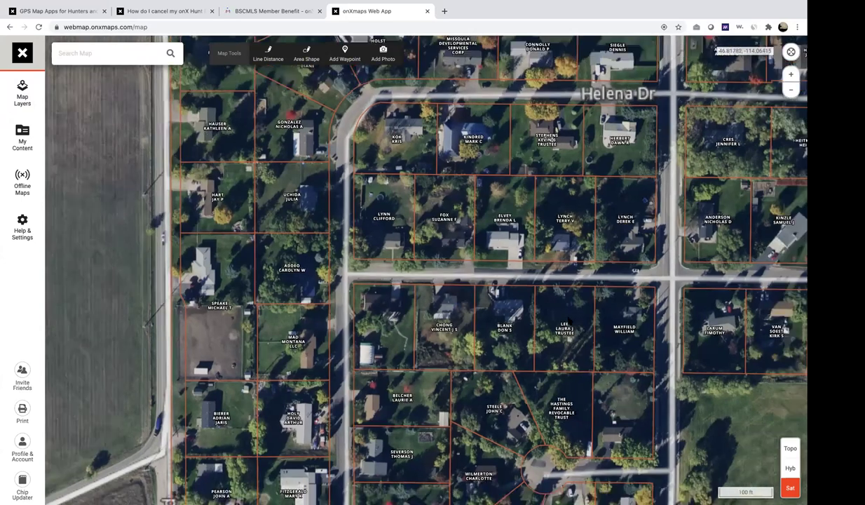
scroll(570, 322, "down", 3)
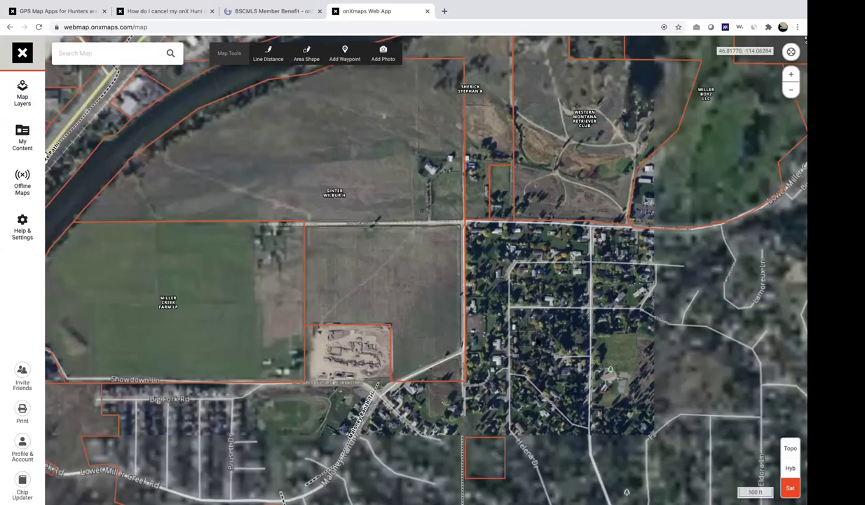
scroll(561, 321, "down", 2)
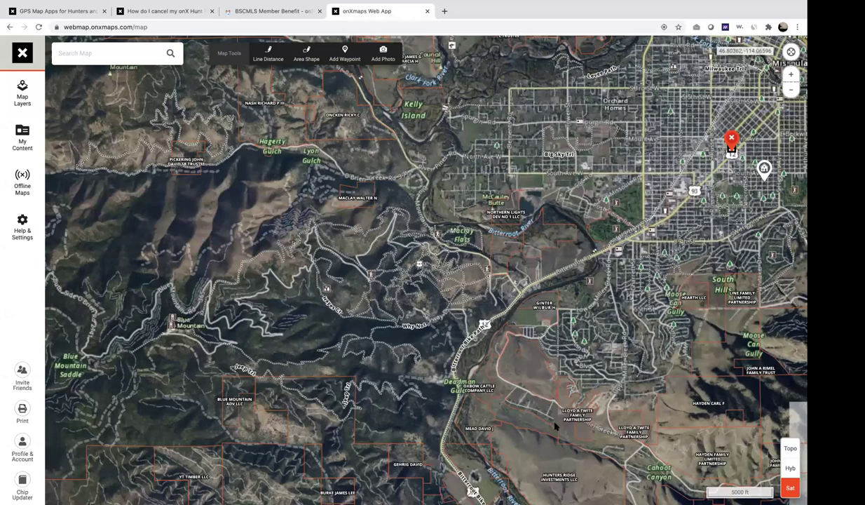
Pan south to the Hunters Ridge Investments parcel, then center and zoom in on Lolo
key("Down")
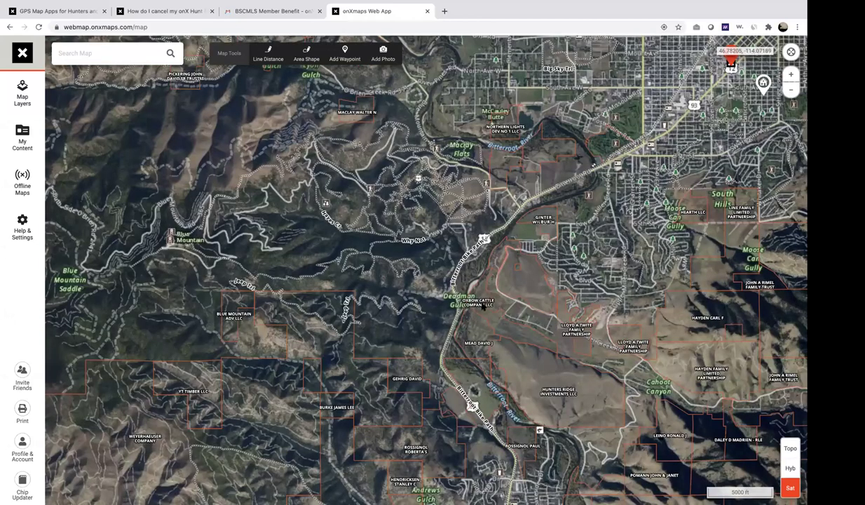
key("plus")
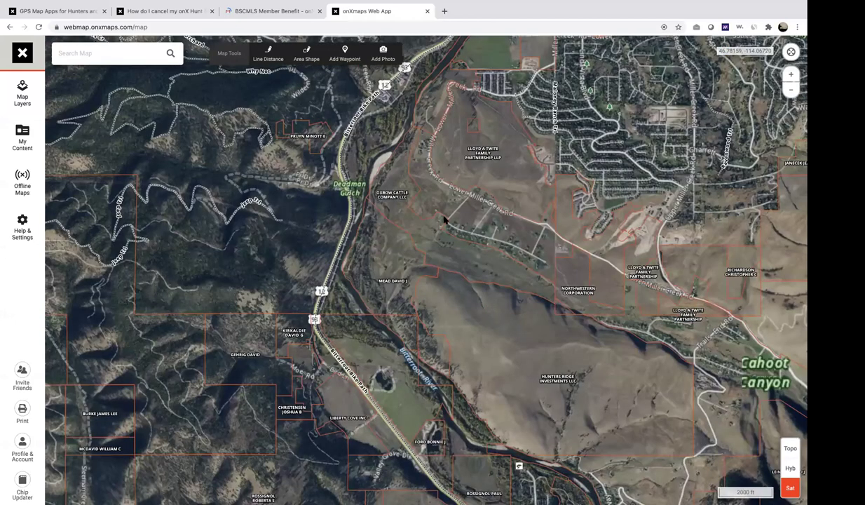
key("Down")
key("Right")
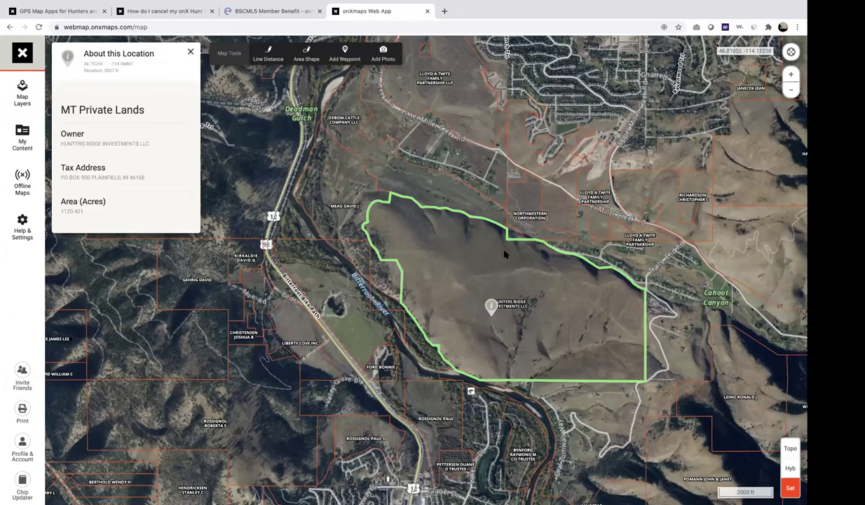
scroll(505, 255, "down", 1)
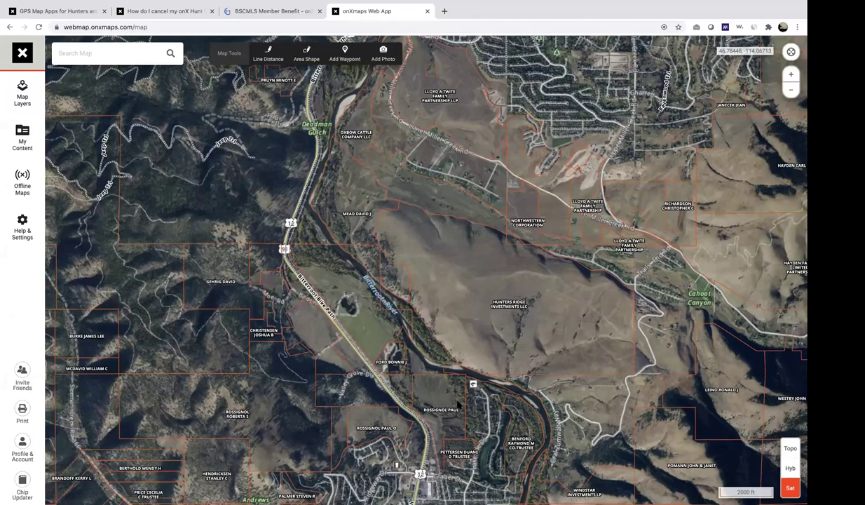
left_click_drag(494, 402, 560, 224)
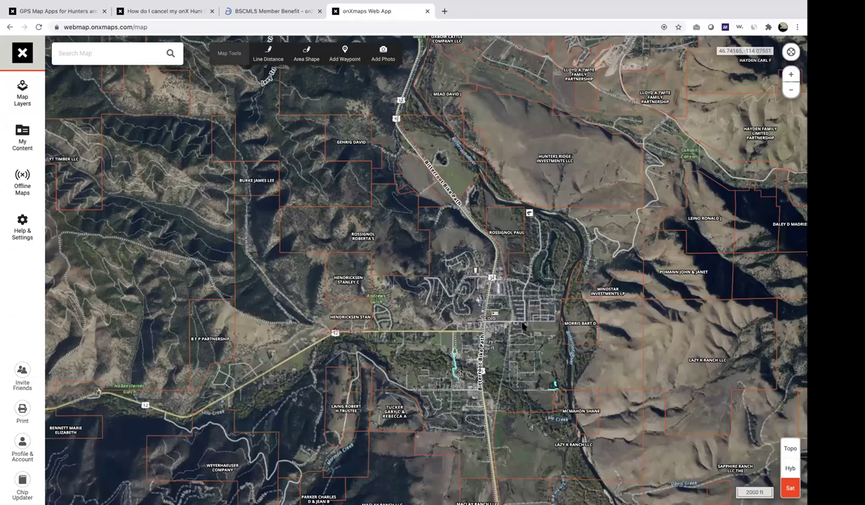
scroll(522, 326, "up", 3)
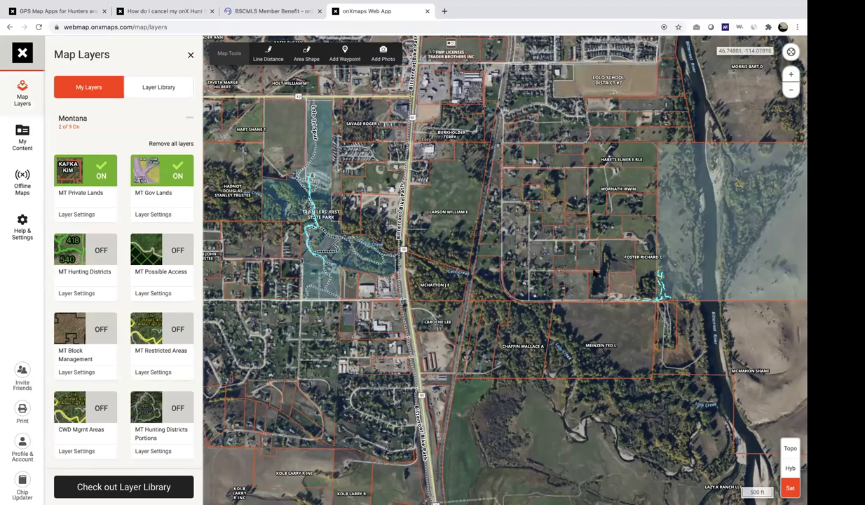
Move from Lolo to the State of Montana parcel near Deadman Gulch and close the layers list
scroll(594, 274, "down", 1)
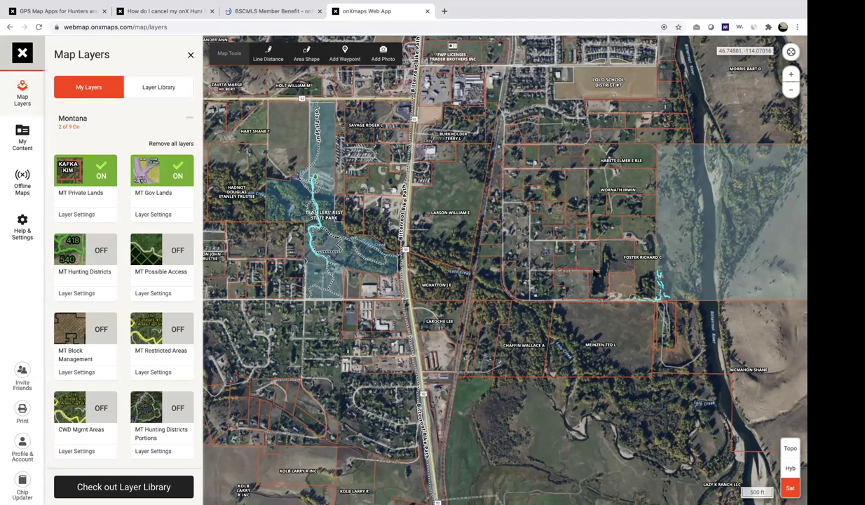
scroll(572, 231, "down", 1)
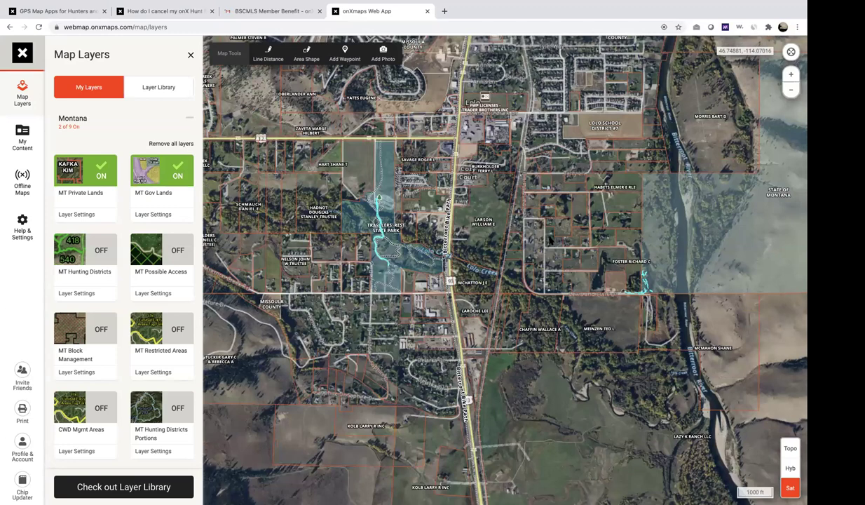
scroll(561, 337, "down", 2)
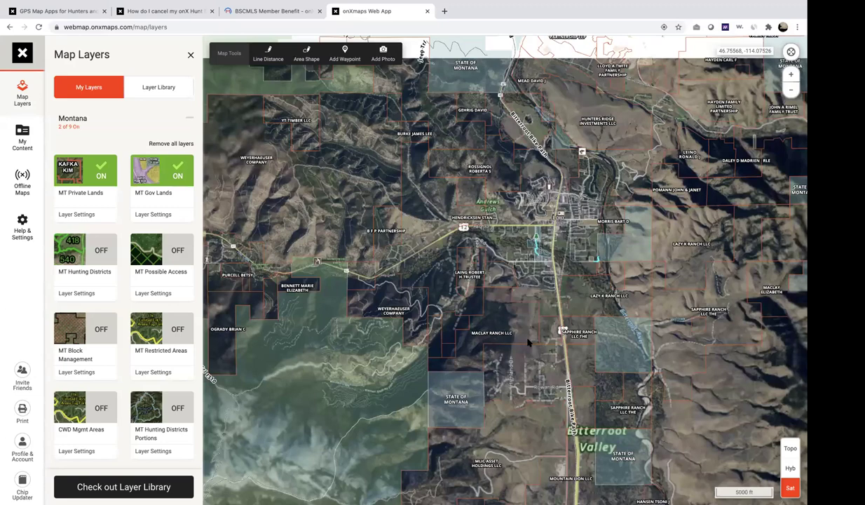
left_click_drag(528, 342, 499, 426)
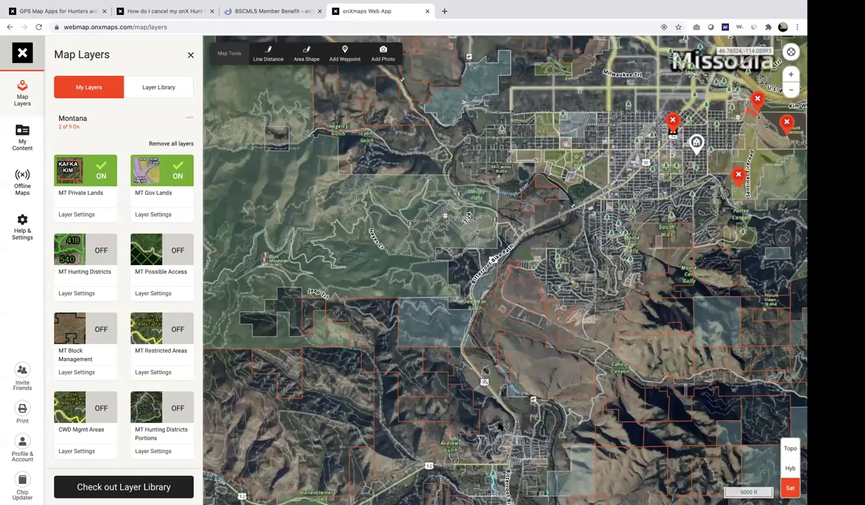
scroll(499, 425, "up", 2)
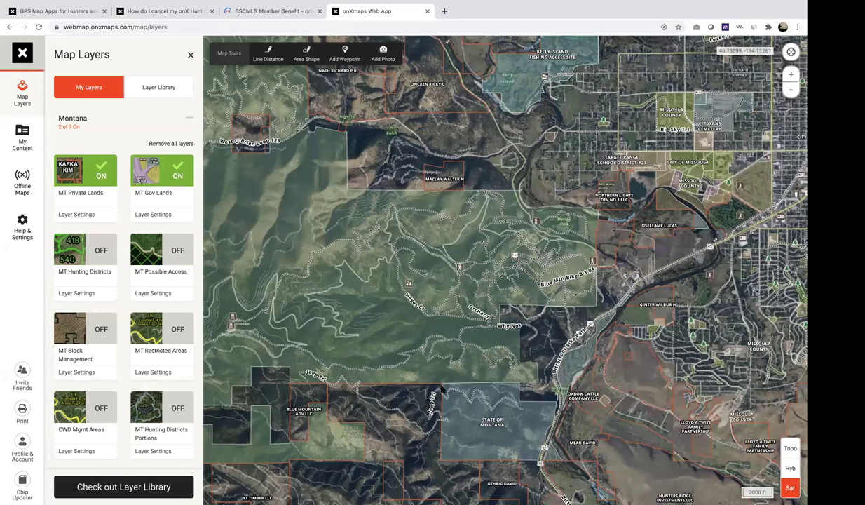
scroll(438, 386, "up", 1)
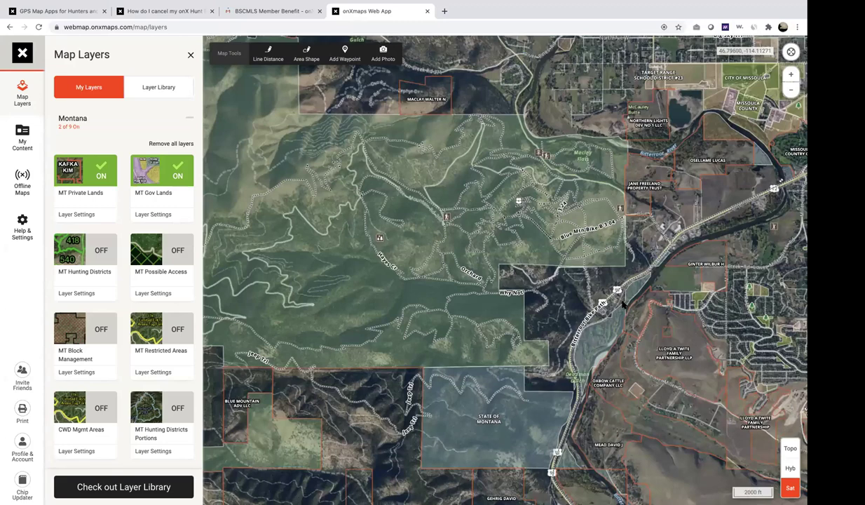
left_click_drag(622, 303, 705, 209)
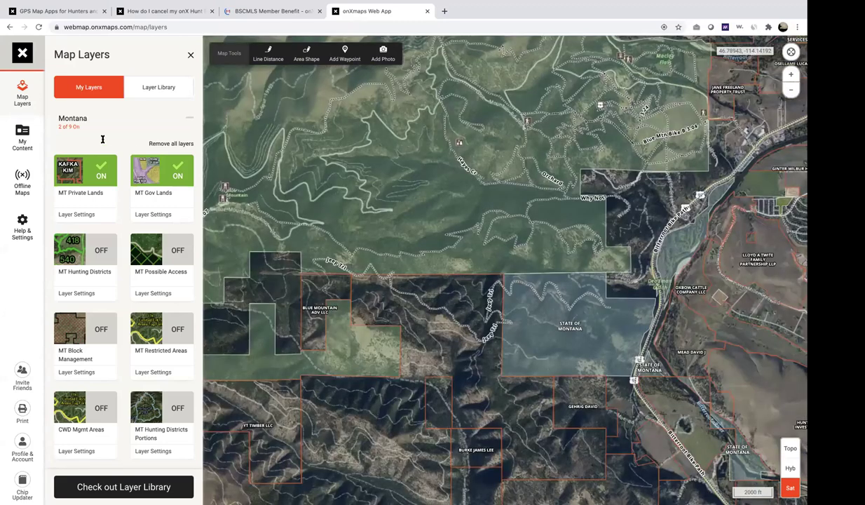
left_click(191, 53)
scroll(442, 389, "up", 2)
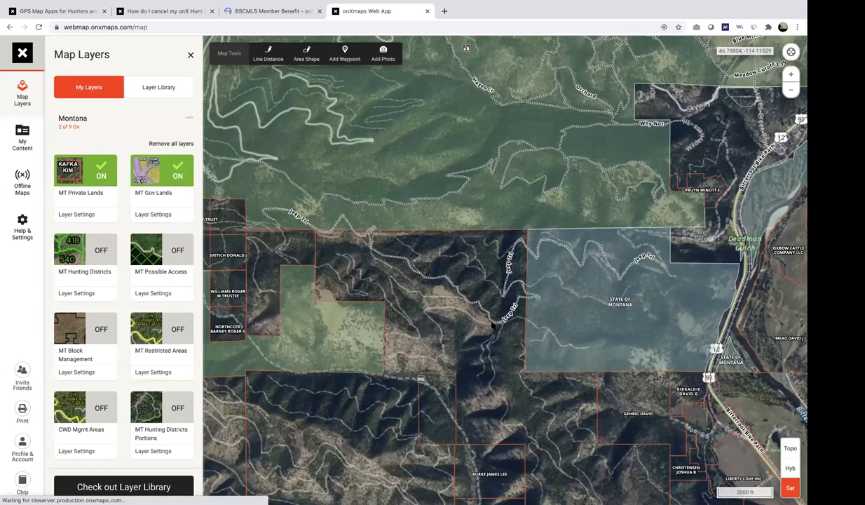
Read the State of Montana parcel's owner and acreage, zoom out over Lolo, and reopen Map Layers
left_click(529, 368)
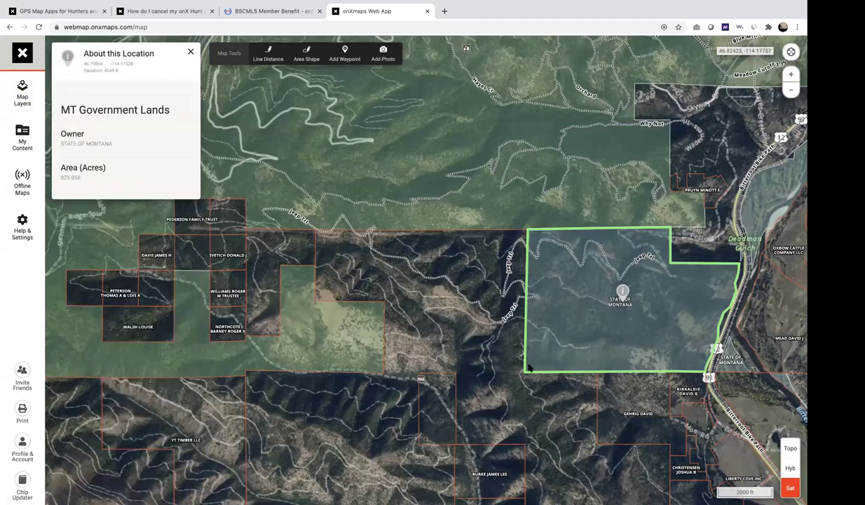
scroll(529, 368, "down", 3)
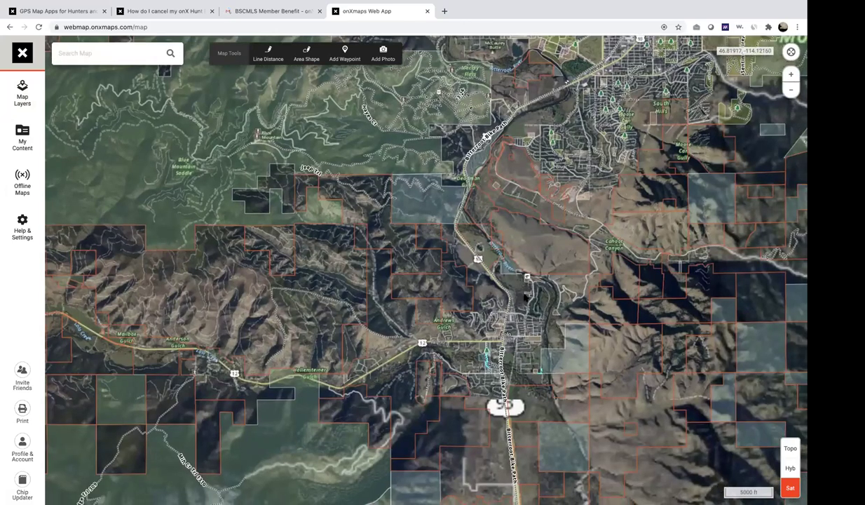
scroll(524, 297, "up", 5)
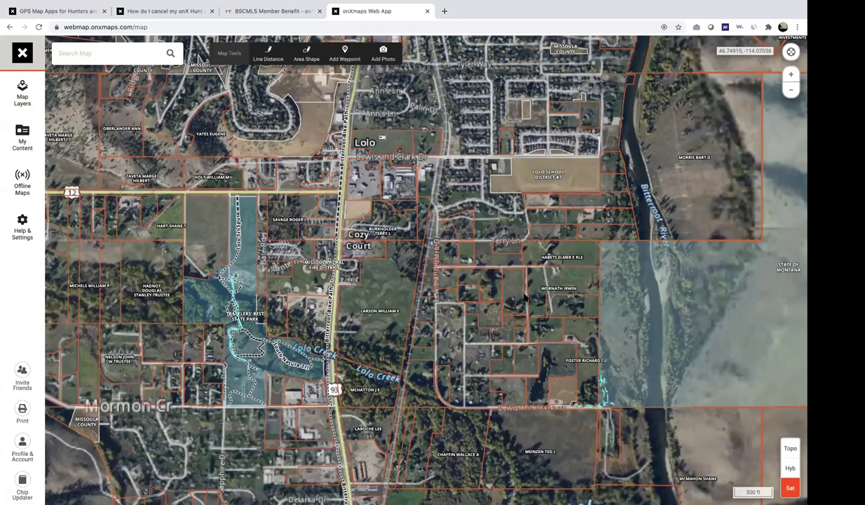
scroll(524, 296, "down", 1)
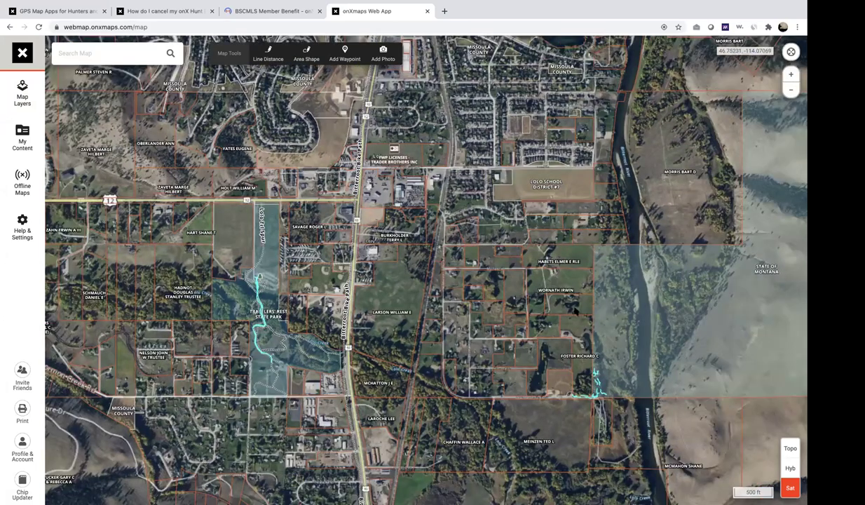
scroll(593, 267, "down", 1)
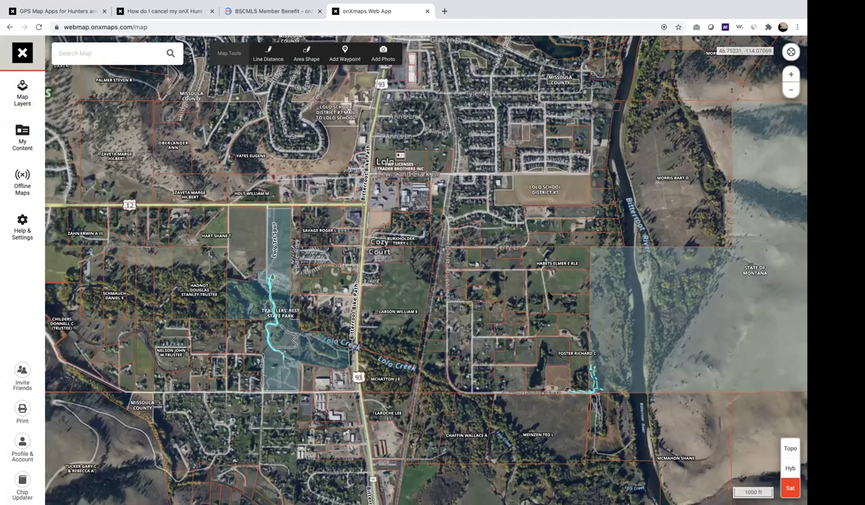
scroll(523, 288, "down", 2)
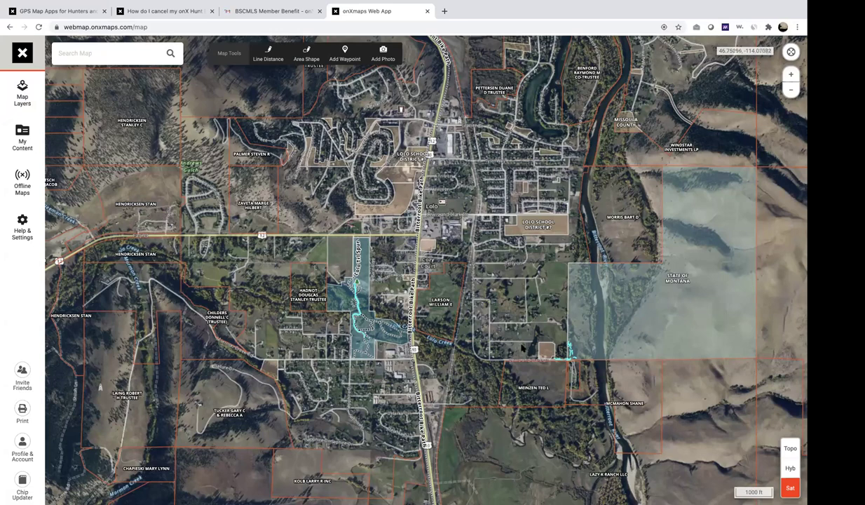
scroll(519, 286, "down", 4)
scroll(506, 287, "down", 1)
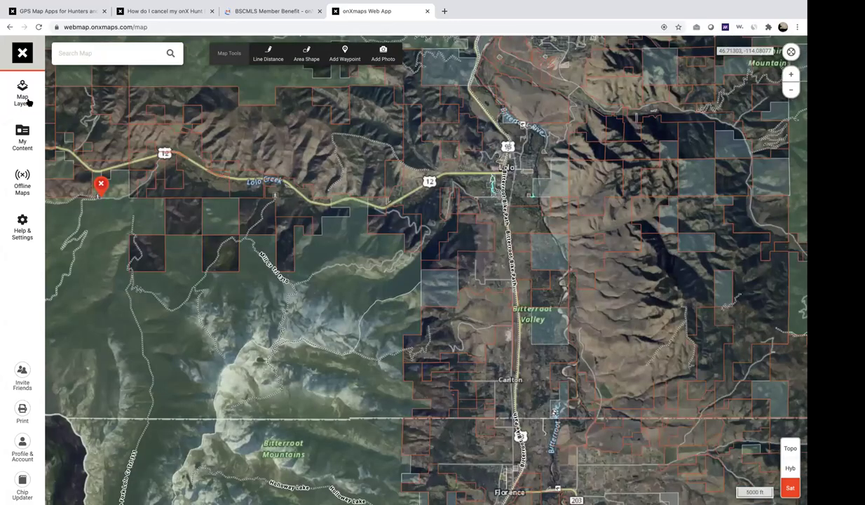
left_click(27, 100)
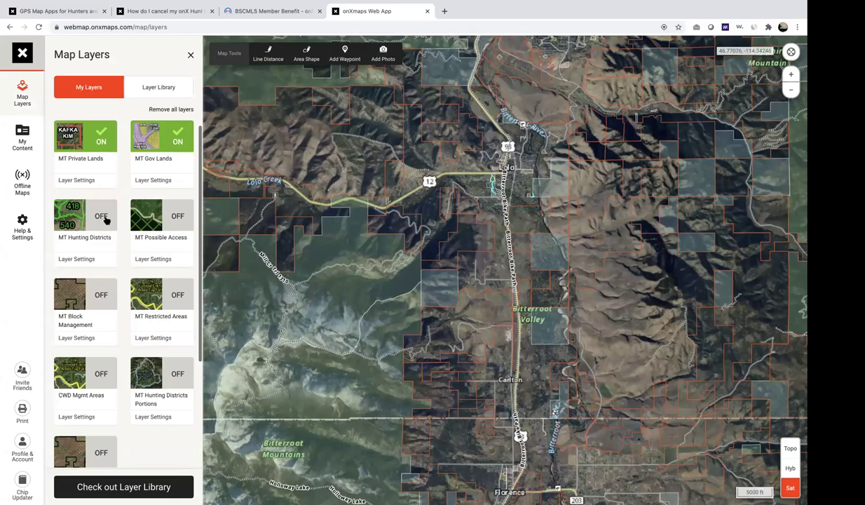
Turn on MT Hunting Districts and read District 204's 2018 harvest figures, then close the card
left_click(101, 219)
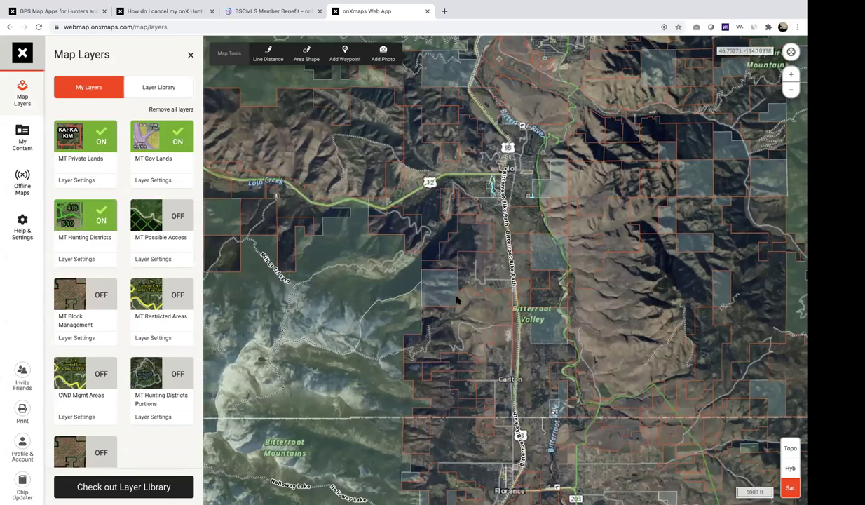
scroll(456, 300, "down", 5)
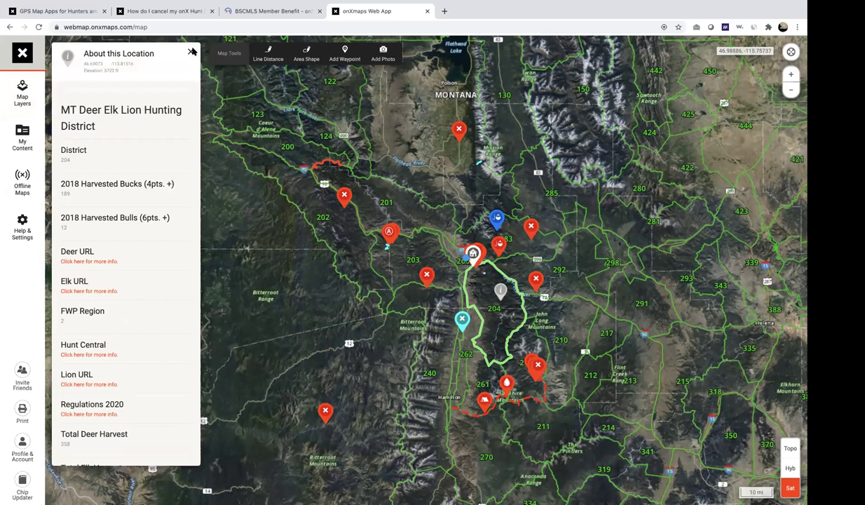
scroll(29, 99, "down", 1)
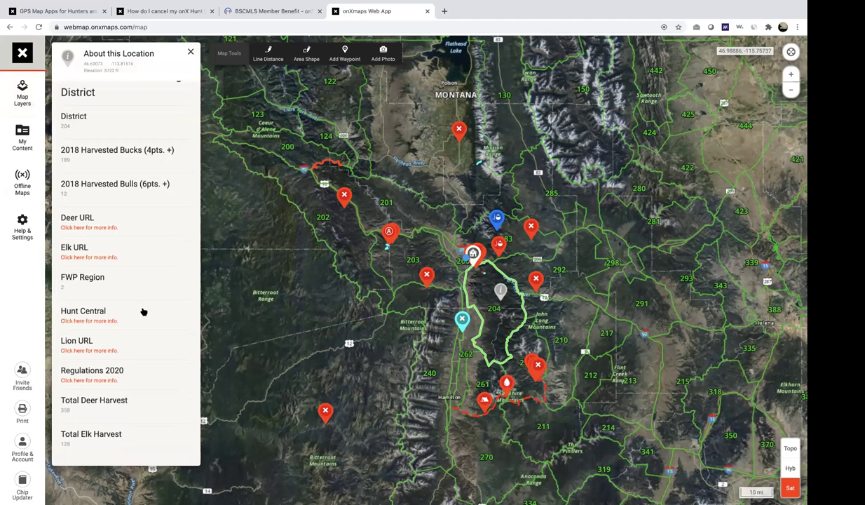
key("Escape")
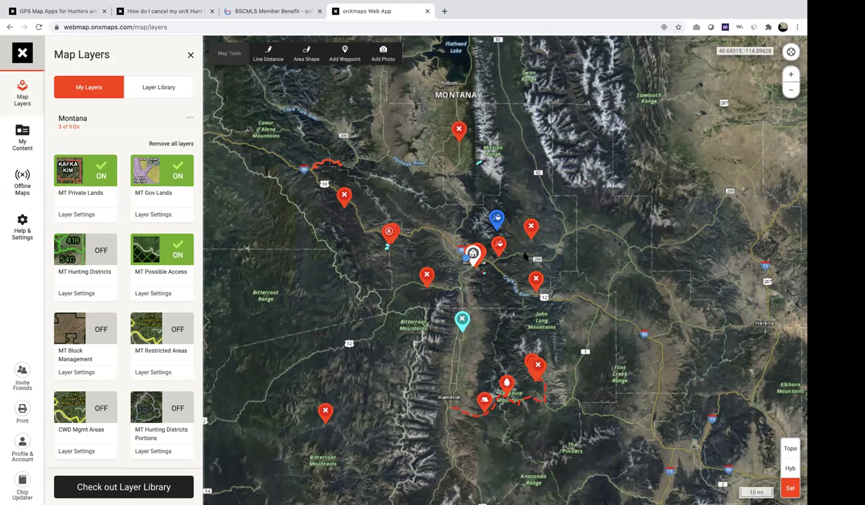
Zoom in near Lolo and turn on the MT Block Management layer
scroll(456, 251, "up", 3)
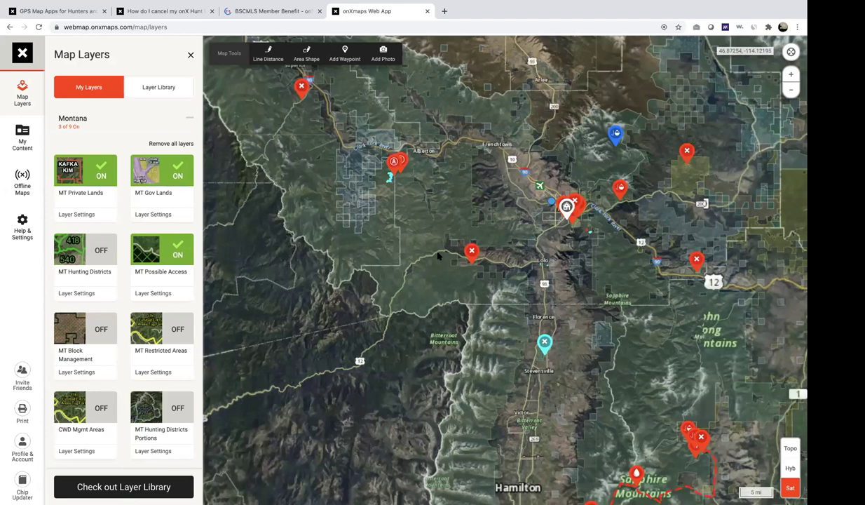
scroll(497, 260, "up", 3)
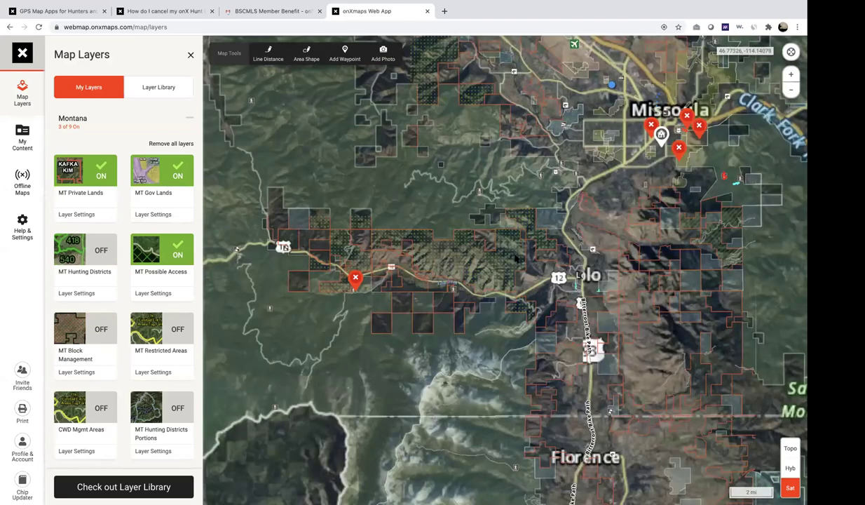
scroll(513, 246, "up", 2)
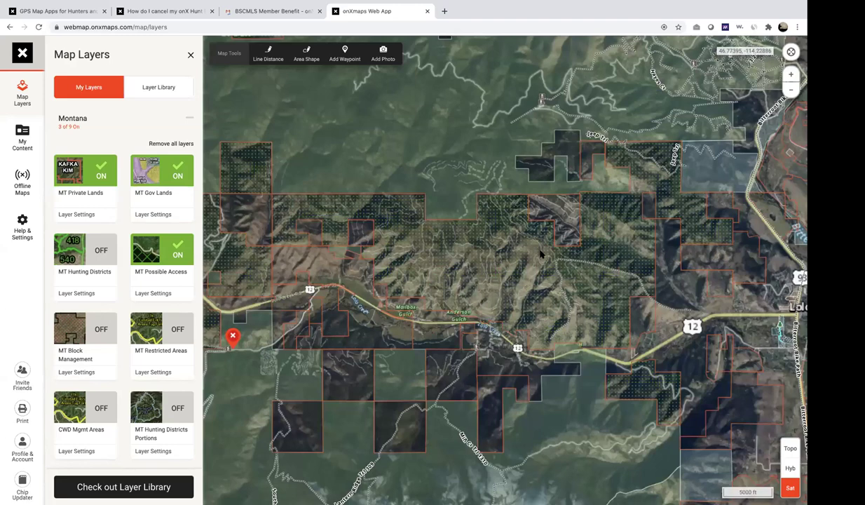
scroll(540, 255, "up", 2)
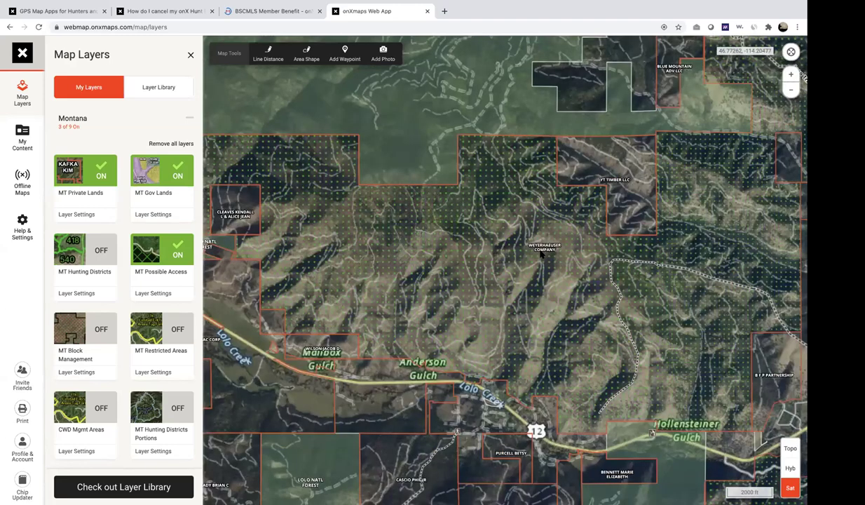
scroll(541, 254, "up", 1)
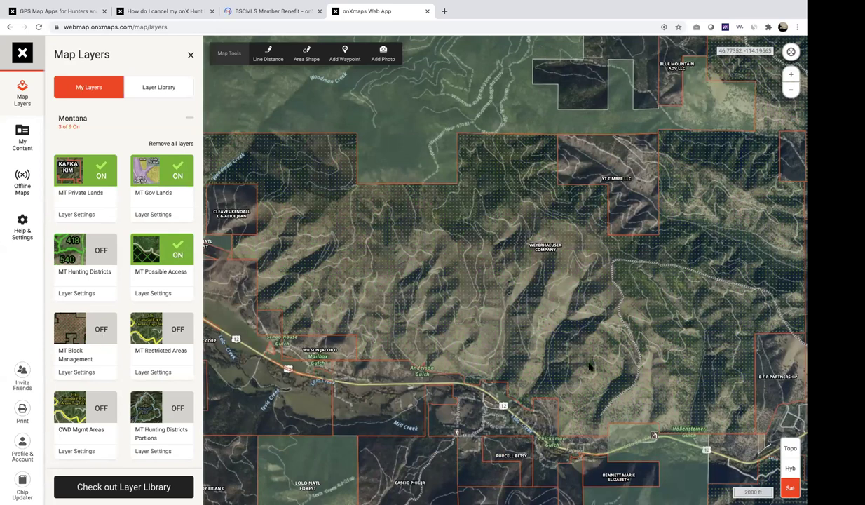
left_click(103, 323)
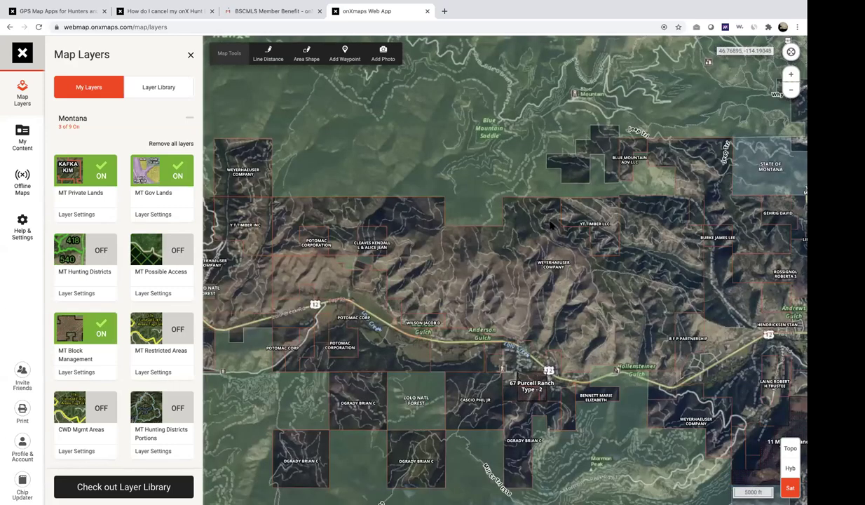
Pan west along US 12 and preview MT Restricted Areas, turning it back off
left_click_drag(403, 383, 513, 228)
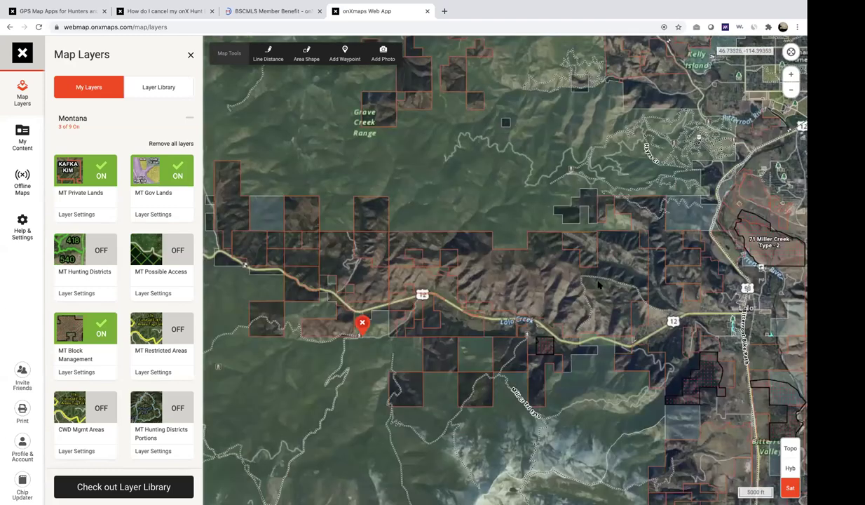
left_click(184, 352)
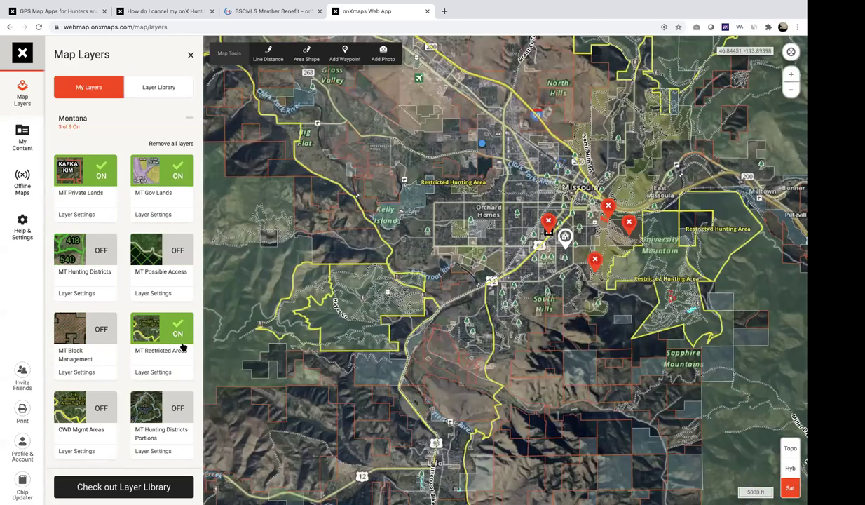
left_click(180, 345)
scroll(172, 358, "down", 1)
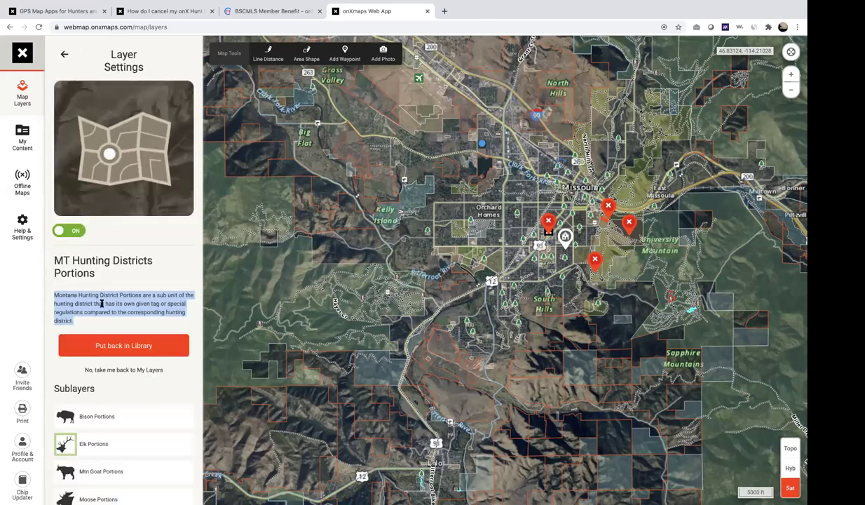
Review the MT Hunting Districts Portions settings, then return to My Layers
left_click(101, 303)
scroll(102, 303, "down", 4)
scroll(134, 305, "down", 1)
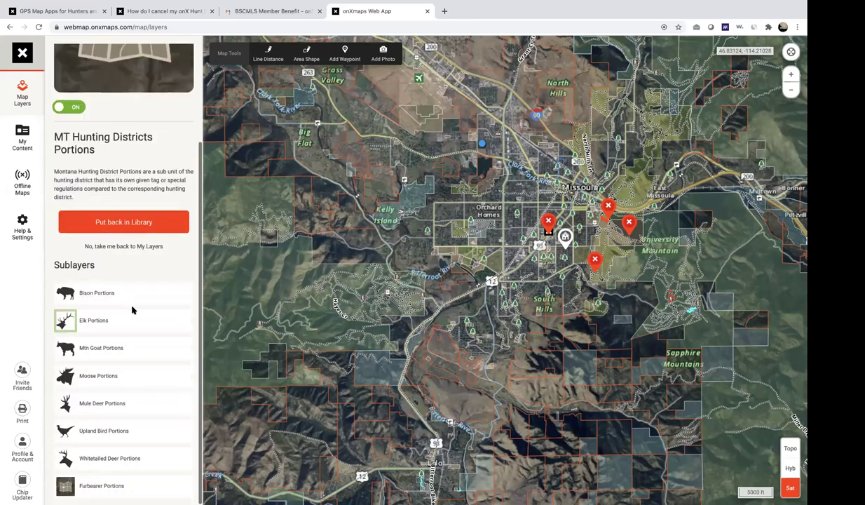
scroll(137, 312, "up", 5)
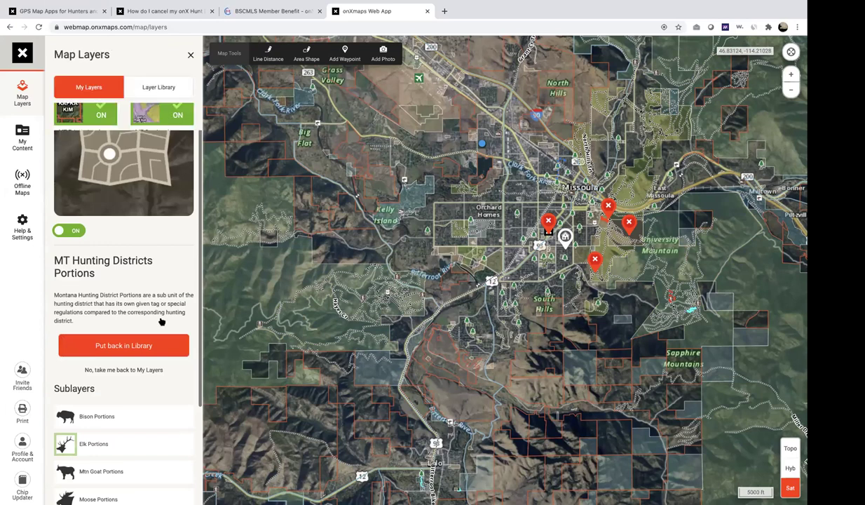
left_click(165, 344)
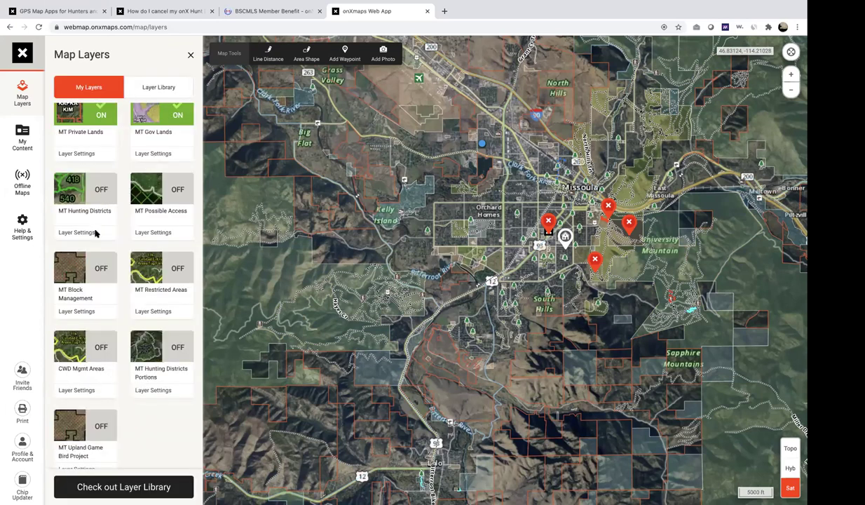
Browse the MT Hunting Districts sublayers, go back, and collapse the Montana group into categories
left_click(96, 233)
scroll(91, 203, "down", 5)
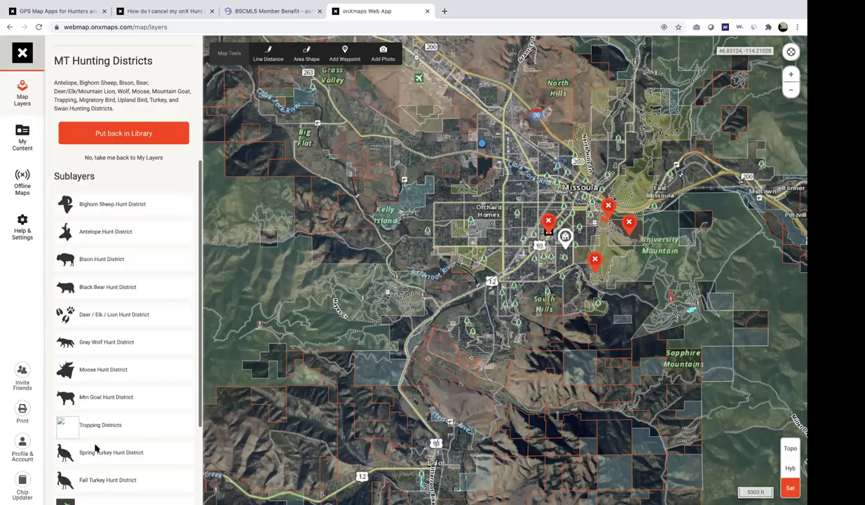
scroll(95, 446, "down", 1)
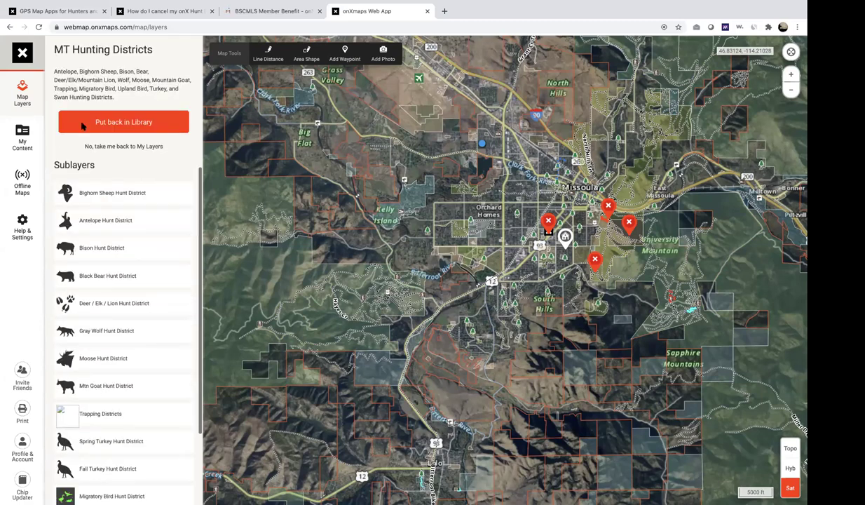
scroll(120, 281, "down", 2)
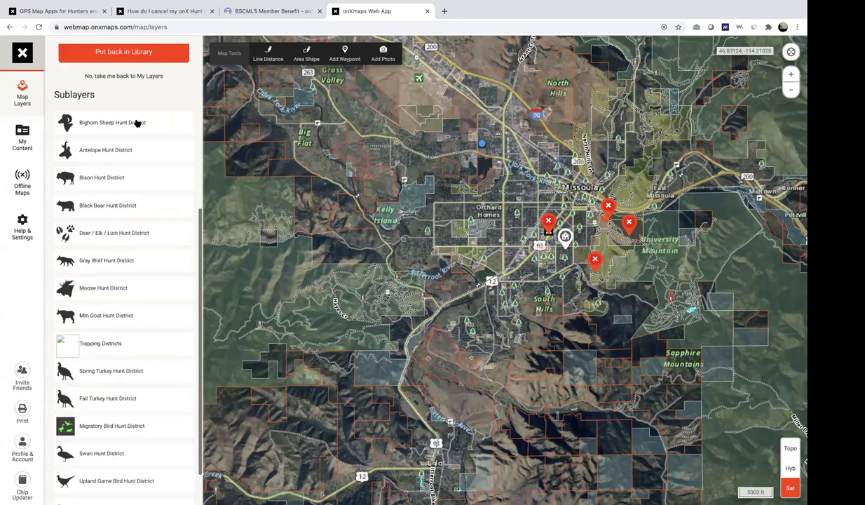
scroll(136, 124, "up", 5)
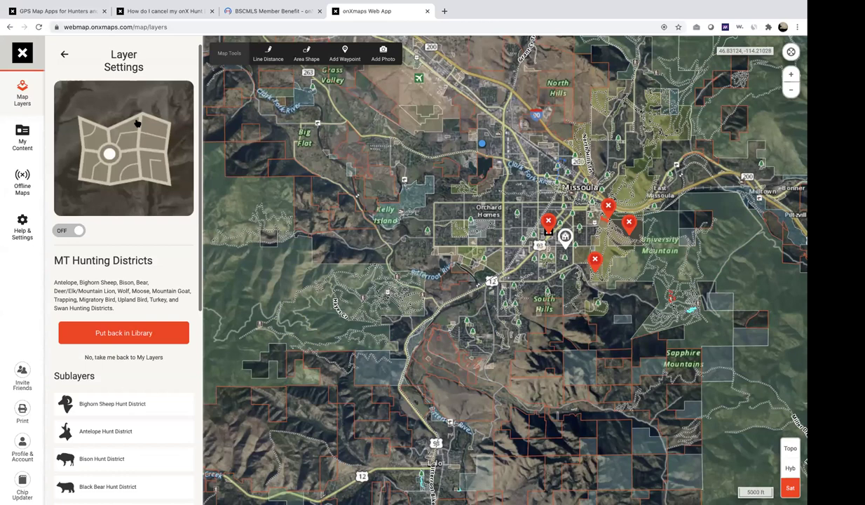
key("Escape")
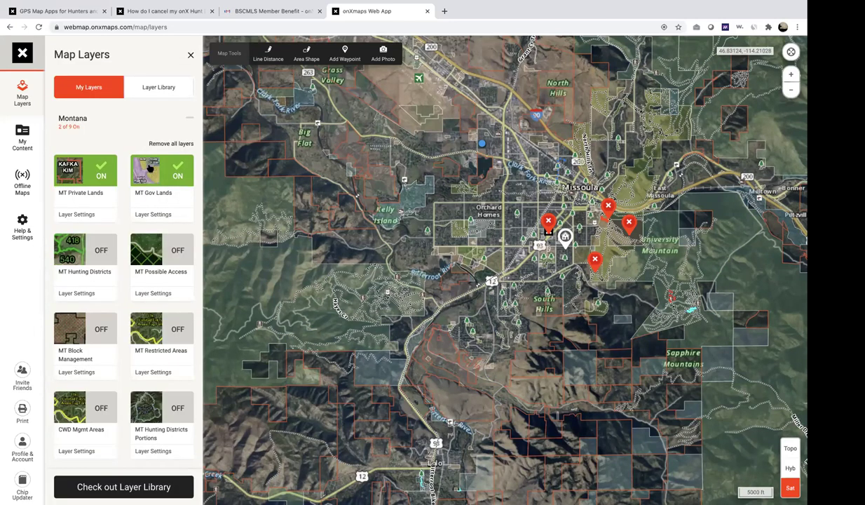
key("Escape")
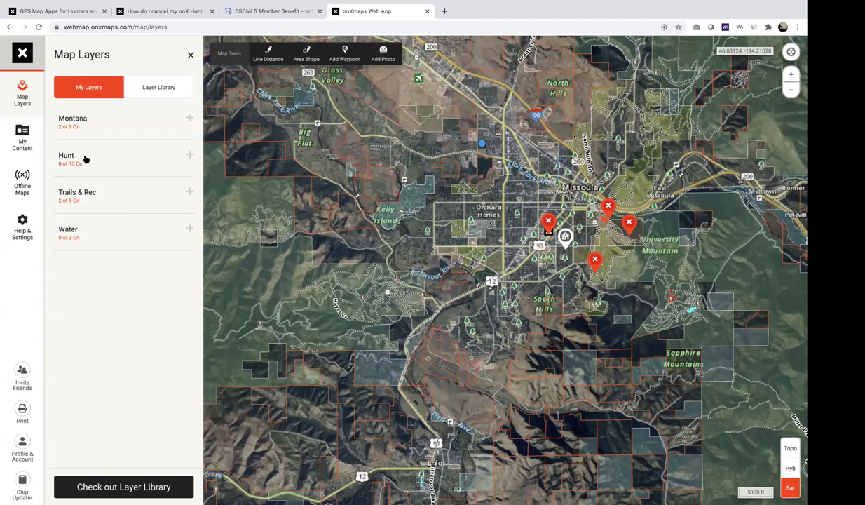
Turn on the Hunt group's Roadless Areas layer and pan south over the Bitterroot Mountains toward Hamilton
left_click(102, 173)
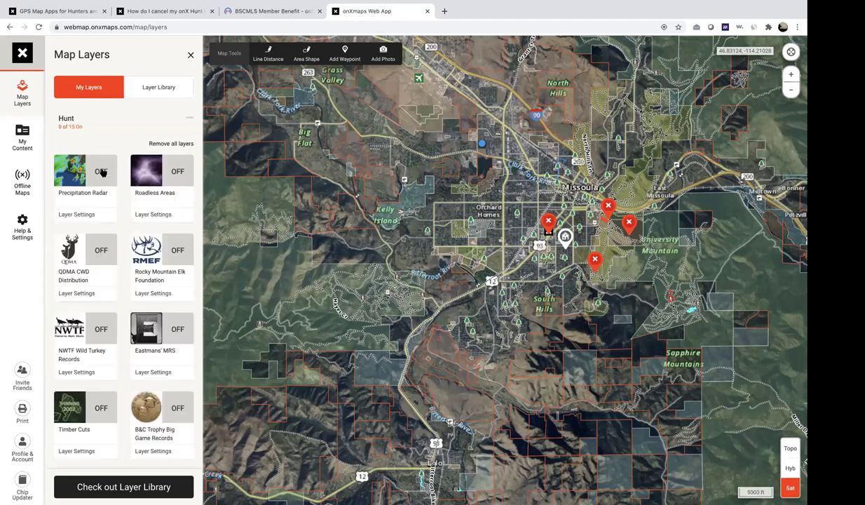
left_click(102, 171)
scroll(499, 323, "down", 2)
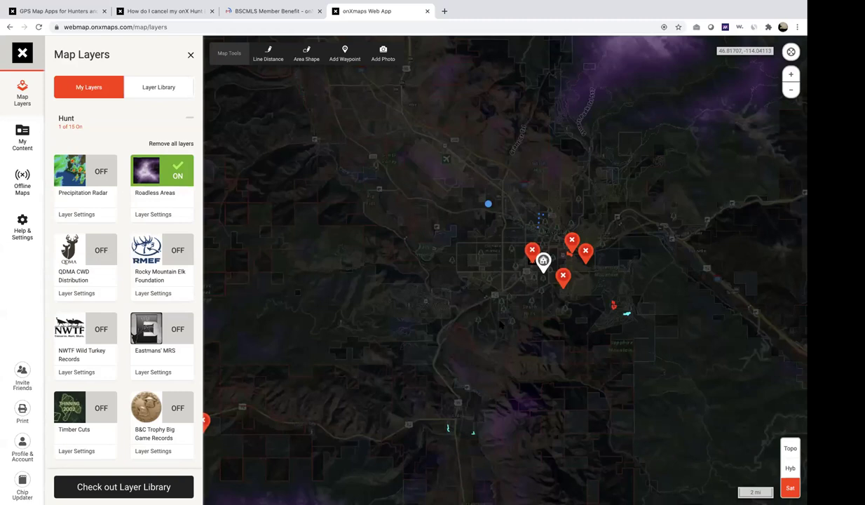
scroll(495, 359, "down", 3)
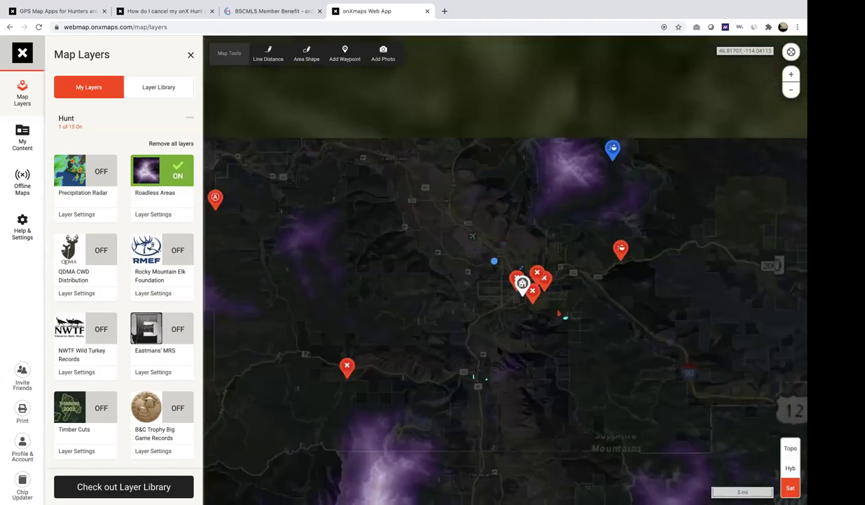
scroll(519, 275, "up", 1)
scroll(519, 276, "down", 1)
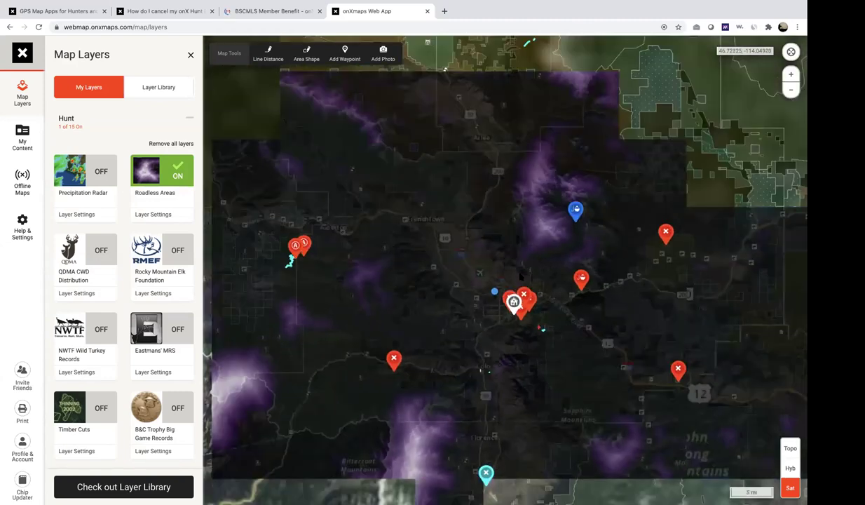
left_click_drag(520, 276, 544, 169)
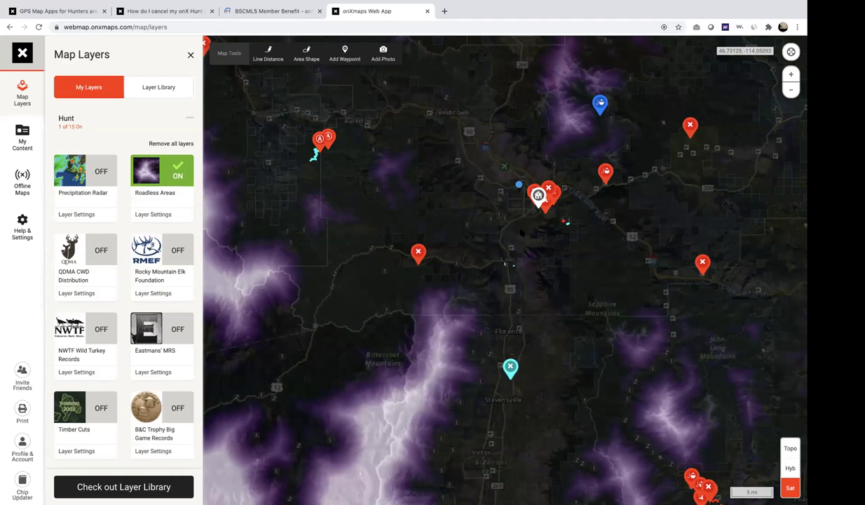
key("Down")
key("Down")
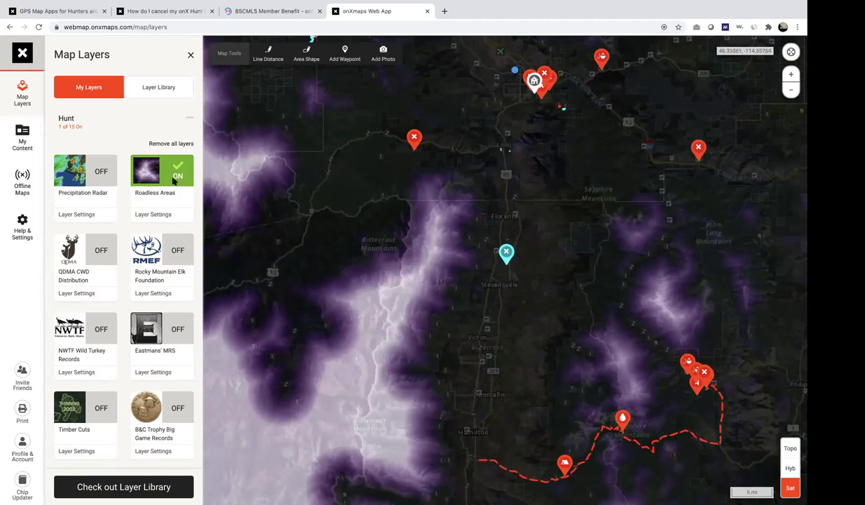
Turn off Roadless Areas, briefly toggle Rocky Mountain Elk Foundation, and turn on Timber Cuts
left_click(101, 251)
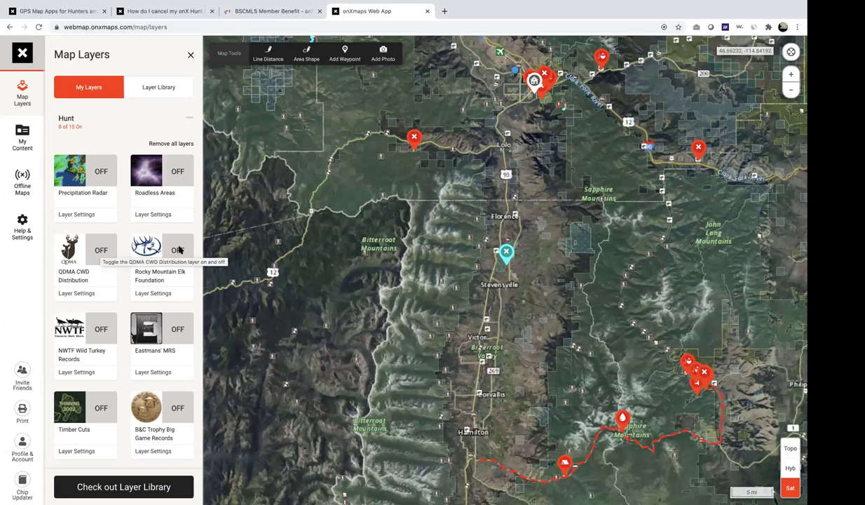
left_click(178, 249)
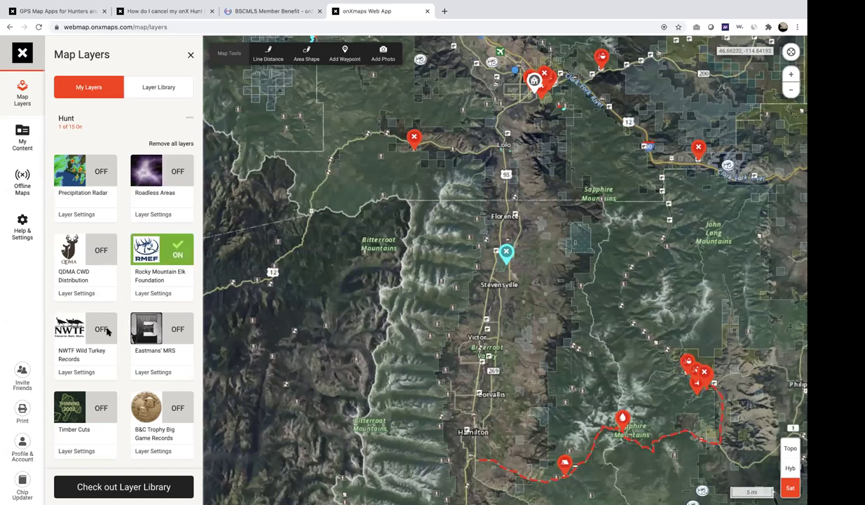
left_click(138, 261)
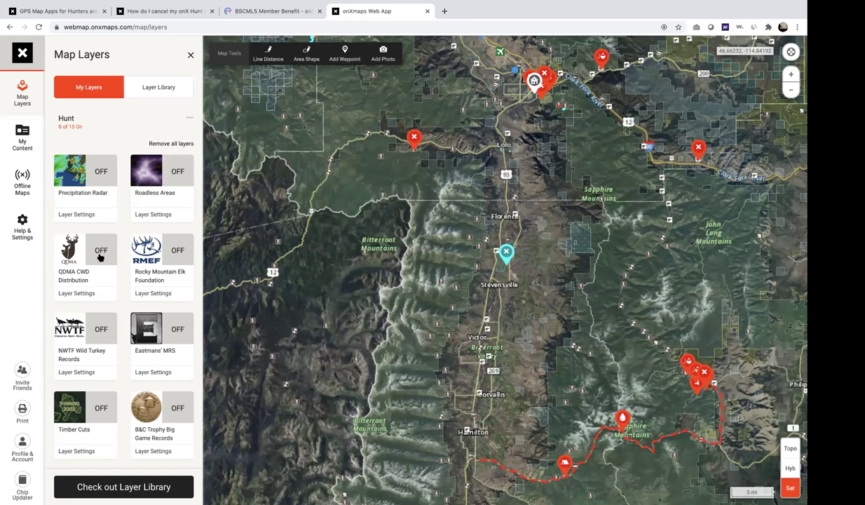
scroll(124, 280, "down", 4)
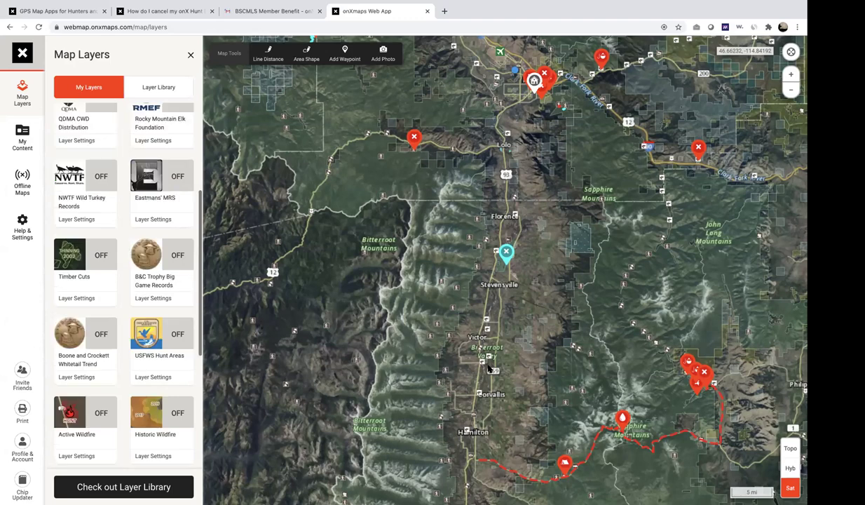
left_click(101, 255)
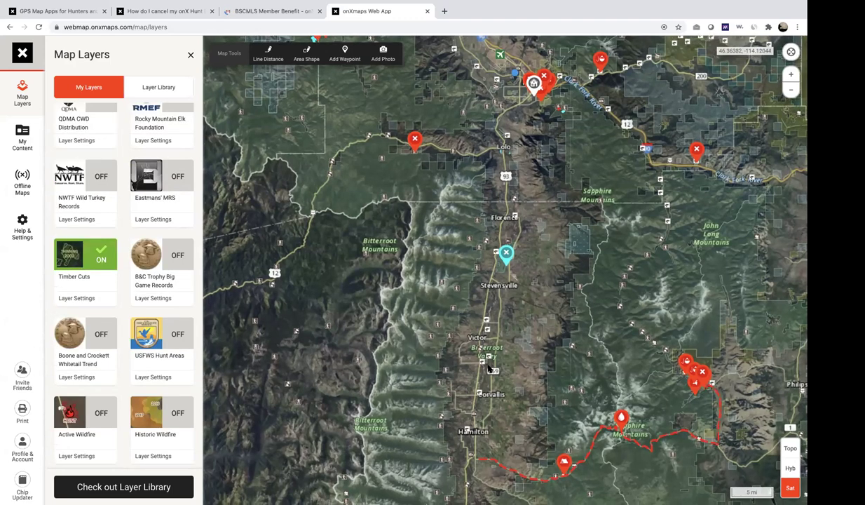
Zoom out to the western US and view a wildfire marker's location details
scroll(488, 370, "down", 2)
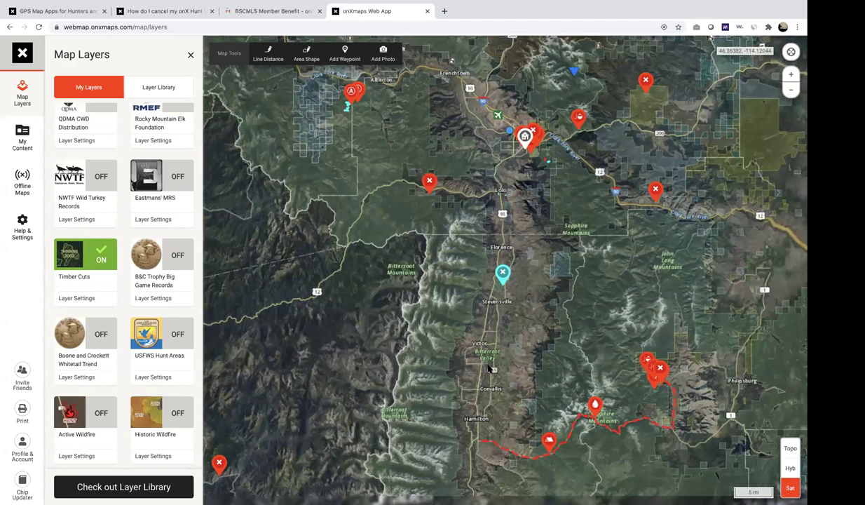
scroll(489, 365, "down", 3)
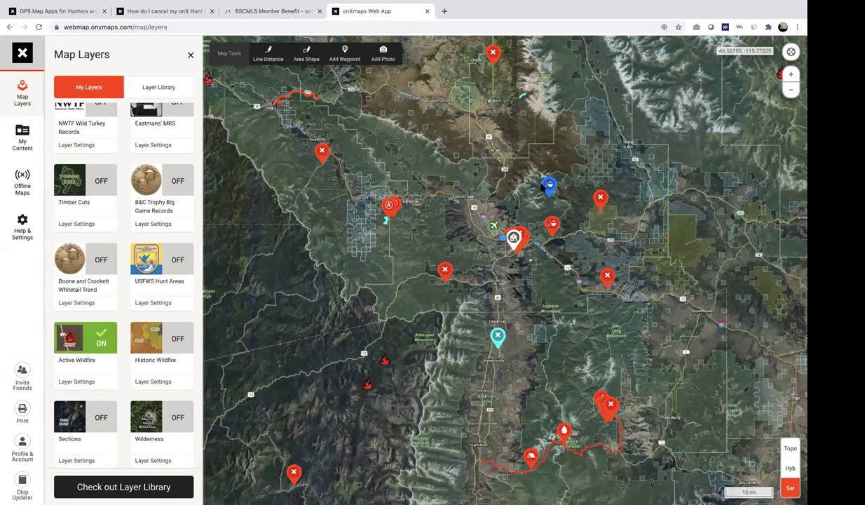
scroll(572, 242, "down", 3)
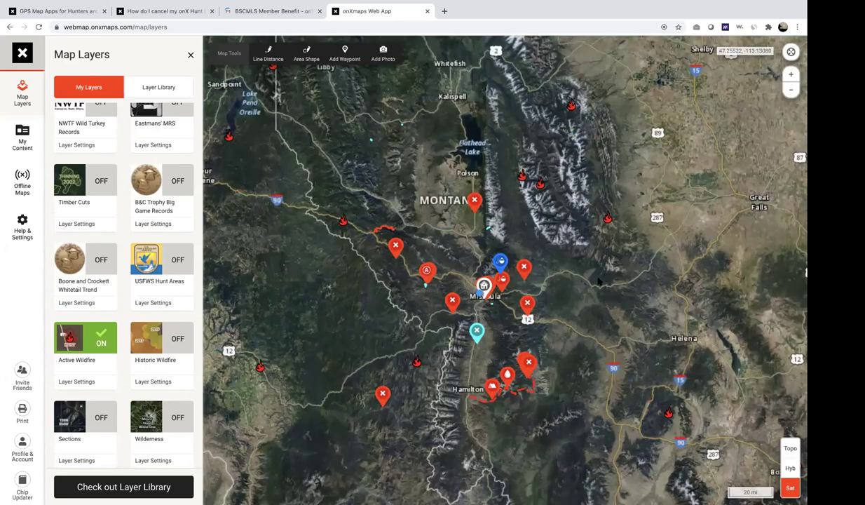
scroll(565, 319, "down", 3)
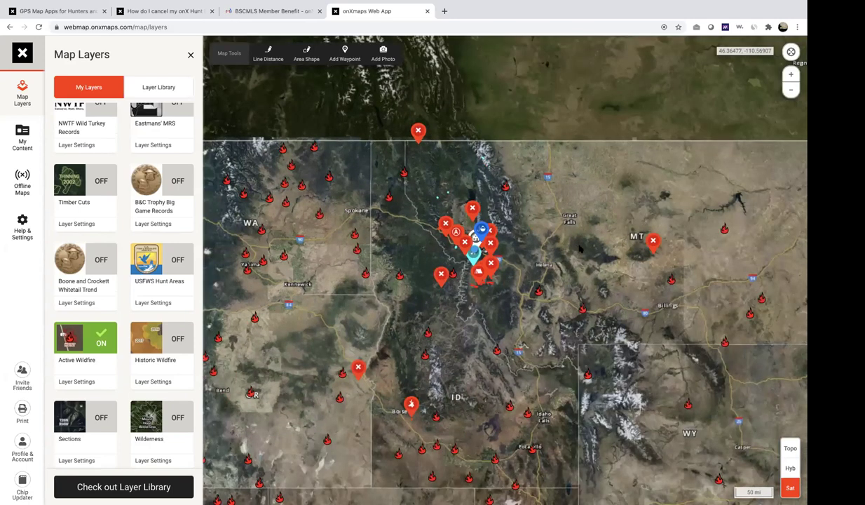
scroll(579, 247, "up", 5)
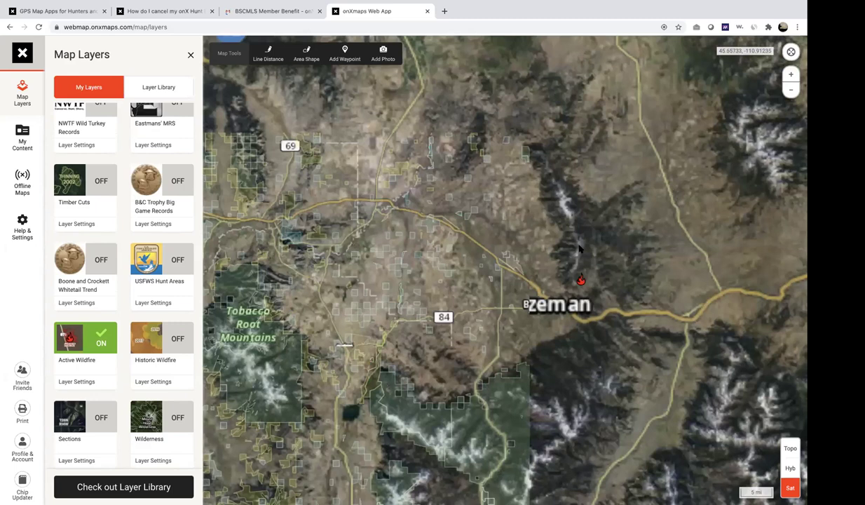
scroll(579, 247, "up", 2)
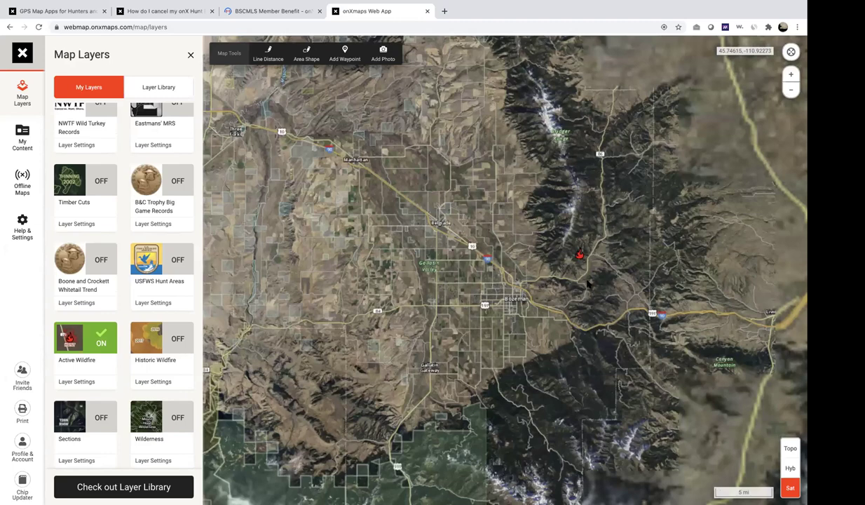
scroll(580, 264, "up", 3)
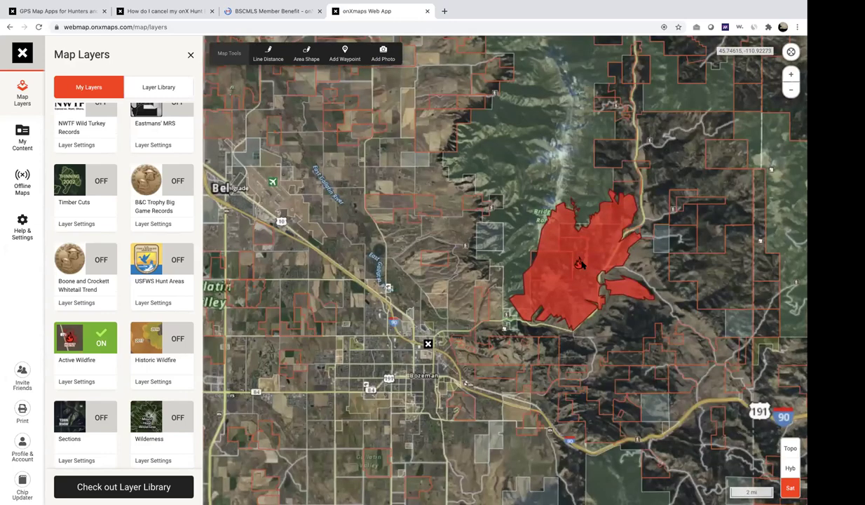
scroll(581, 263, "up", 1)
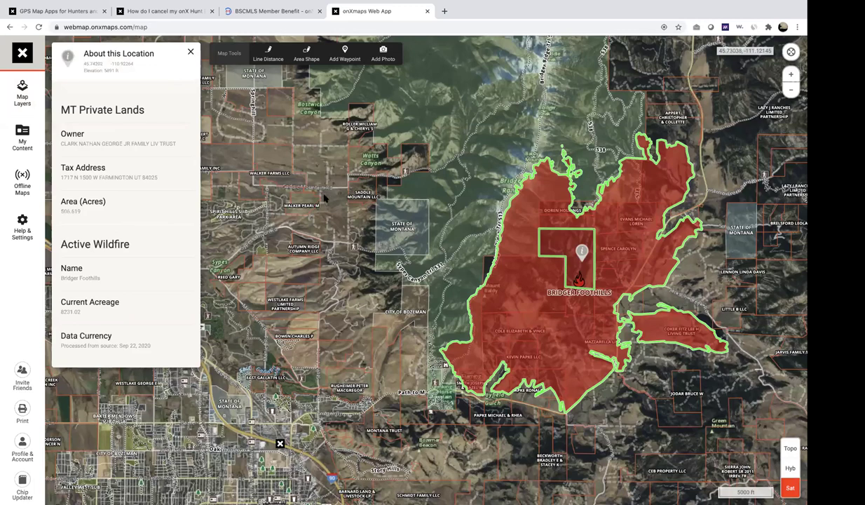
key("Escape")
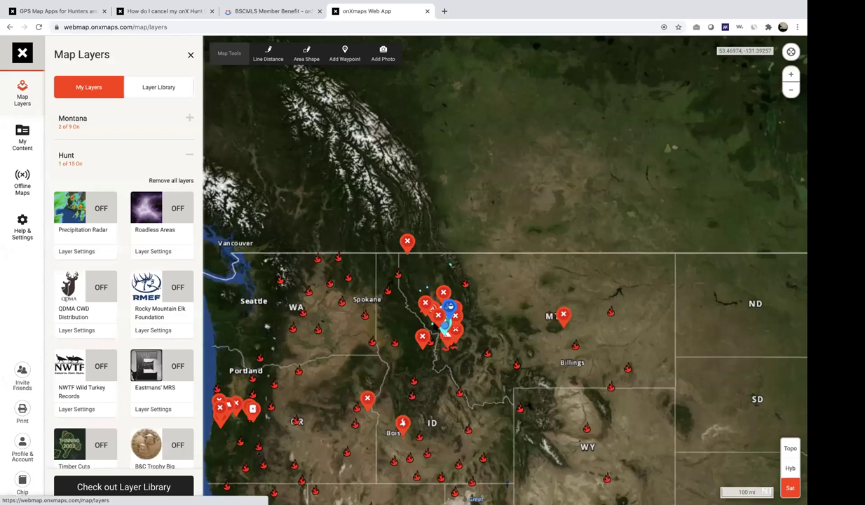
Zoom into the burned area west of Lolo and view the Lolo Peak 2017 fire details
scroll(124, 280, "down", 5)
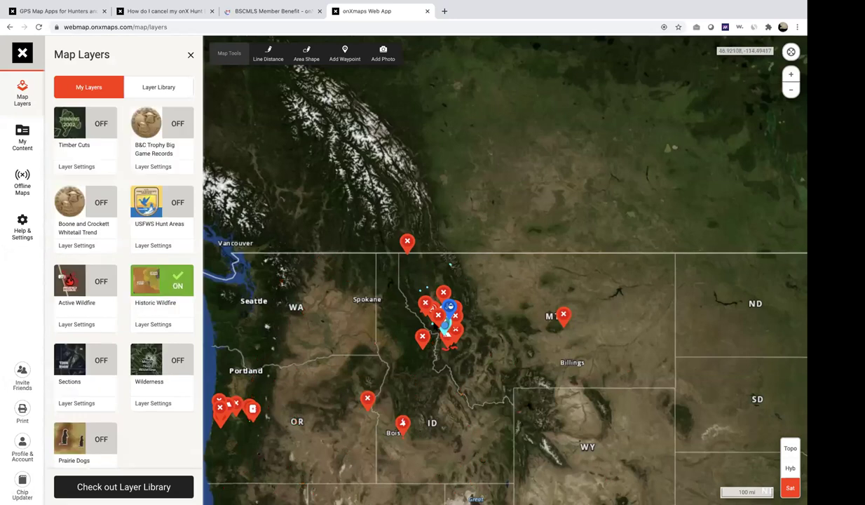
scroll(599, 267, "up", 2)
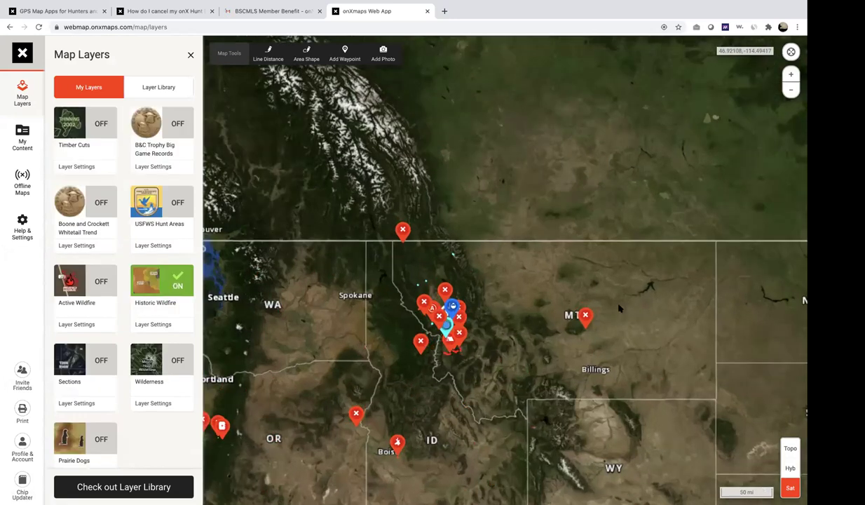
scroll(614, 241, "up", 5)
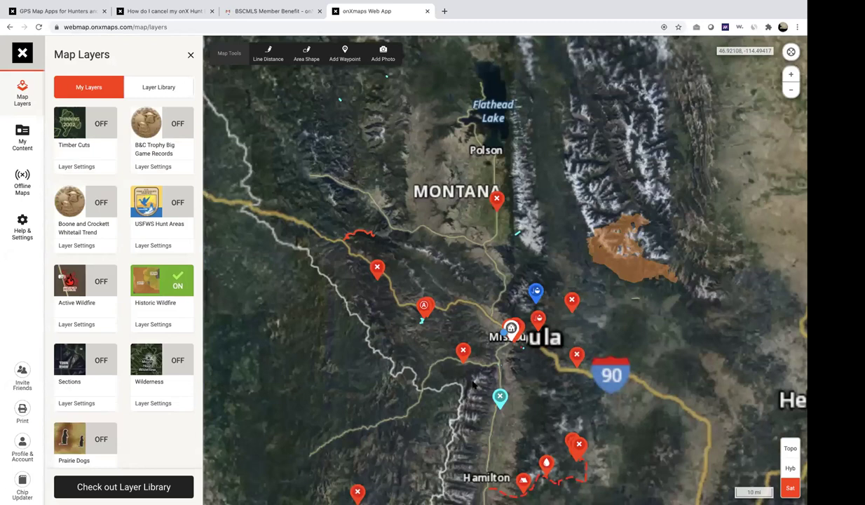
scroll(500, 389, "up", 1)
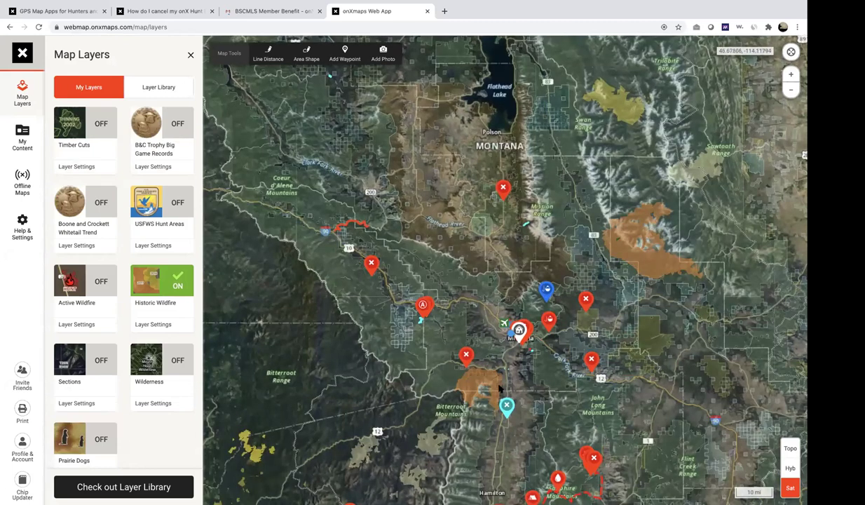
scroll(475, 375, "up", 1)
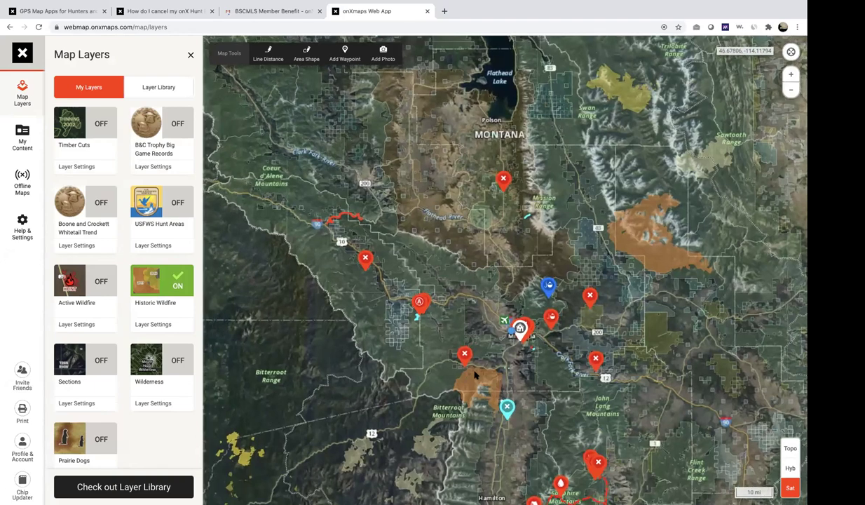
scroll(474, 375, "up", 2)
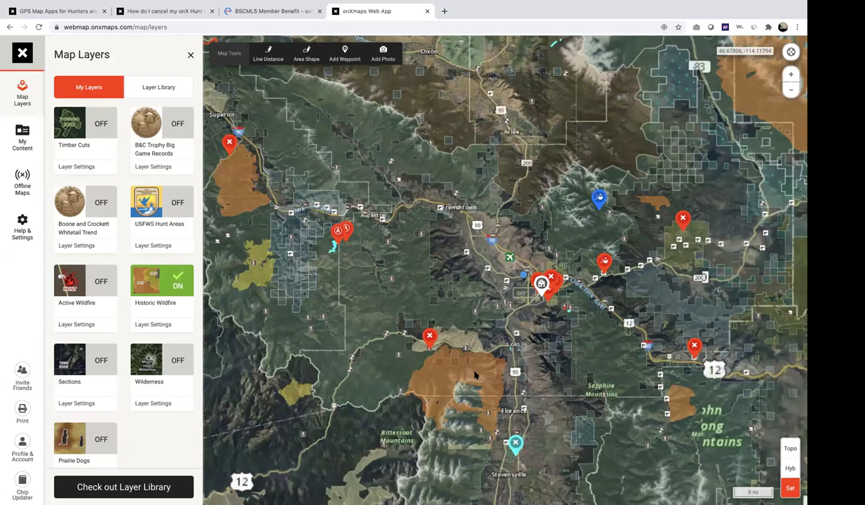
scroll(475, 376, "up", 2)
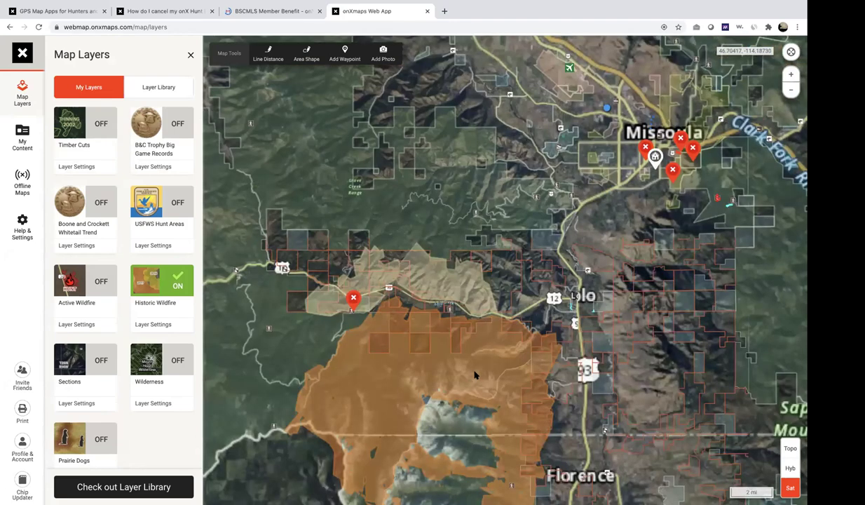
scroll(504, 343, "up", 1)
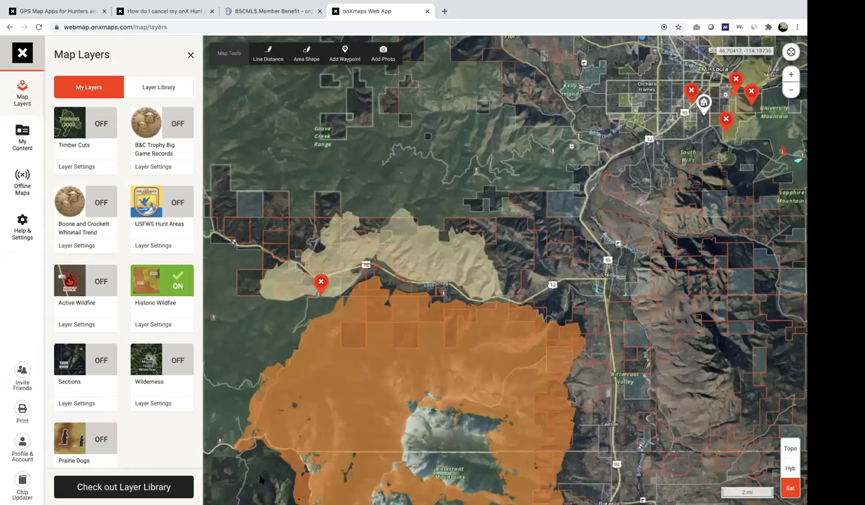
scroll(504, 363, "up", 1)
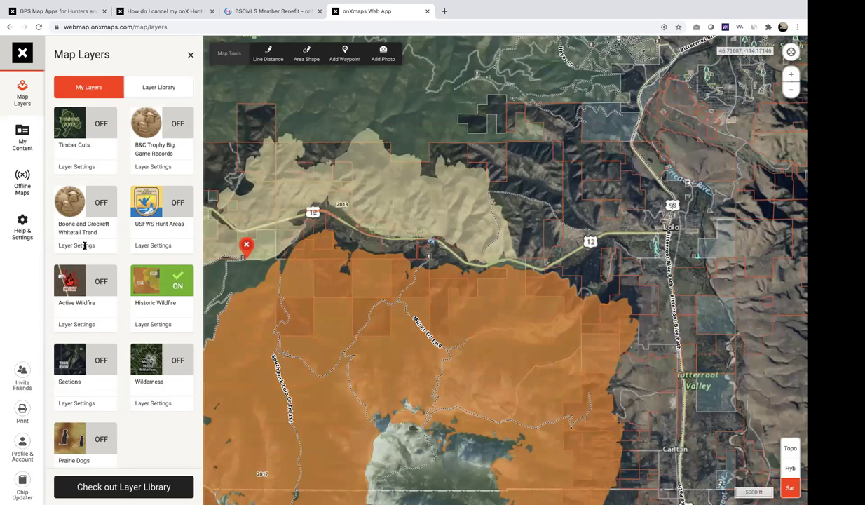
left_click(505, 355)
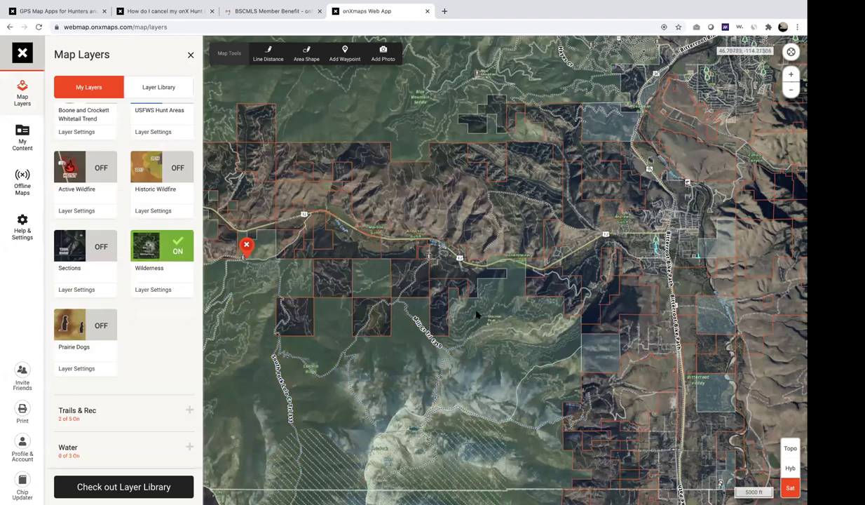
Turn on Prairie Dogs, view colonies in eastern Montana, then turn the layer off
scroll(465, 295, "down", 1)
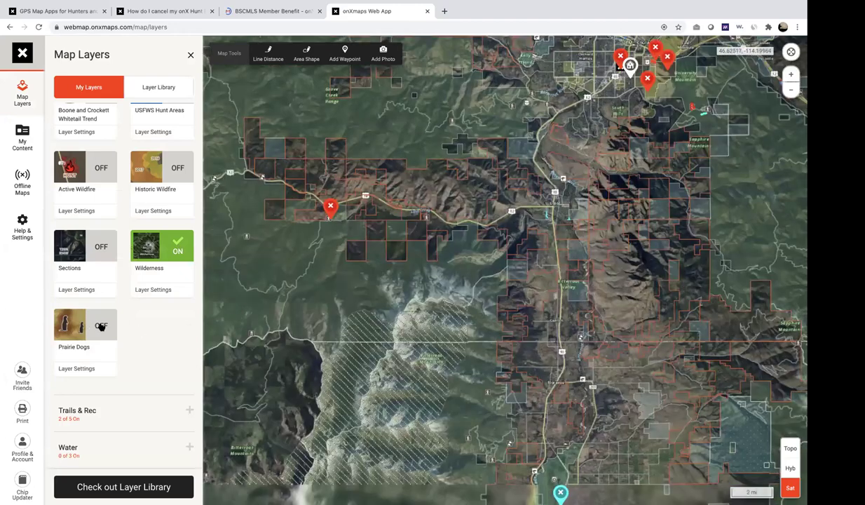
left_click(101, 327)
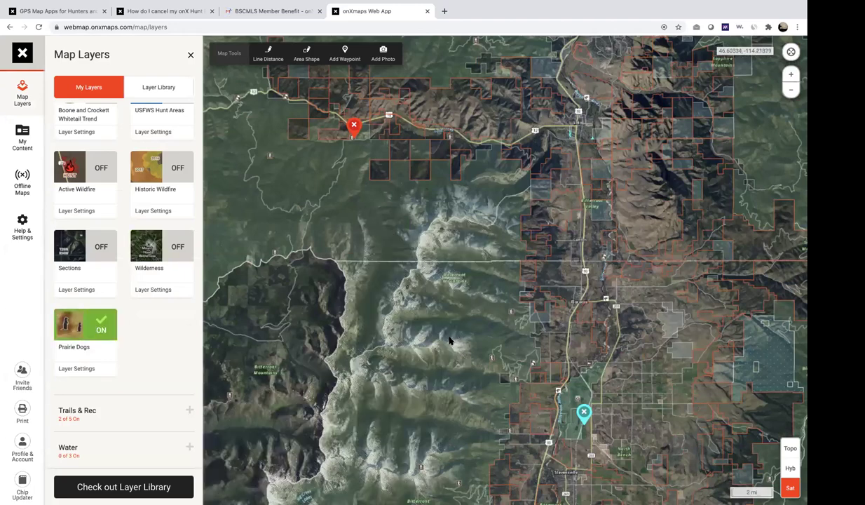
scroll(520, 345, "down", 2)
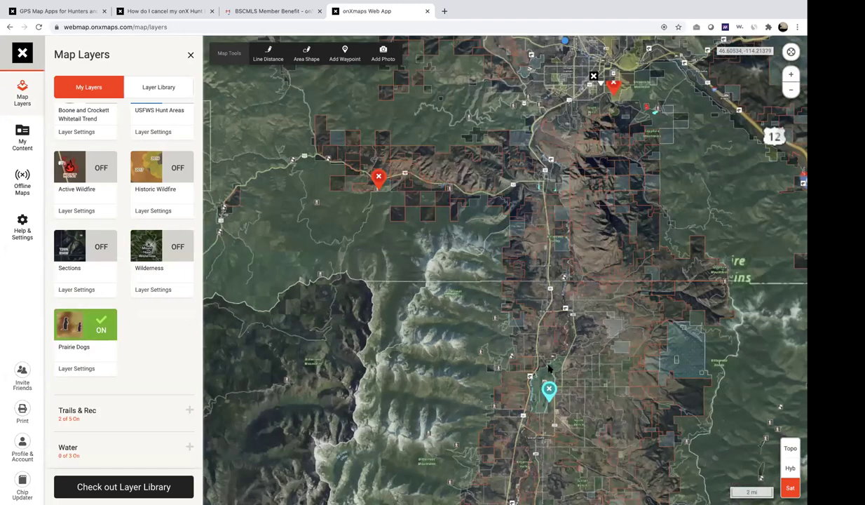
scroll(549, 369, "down", 5)
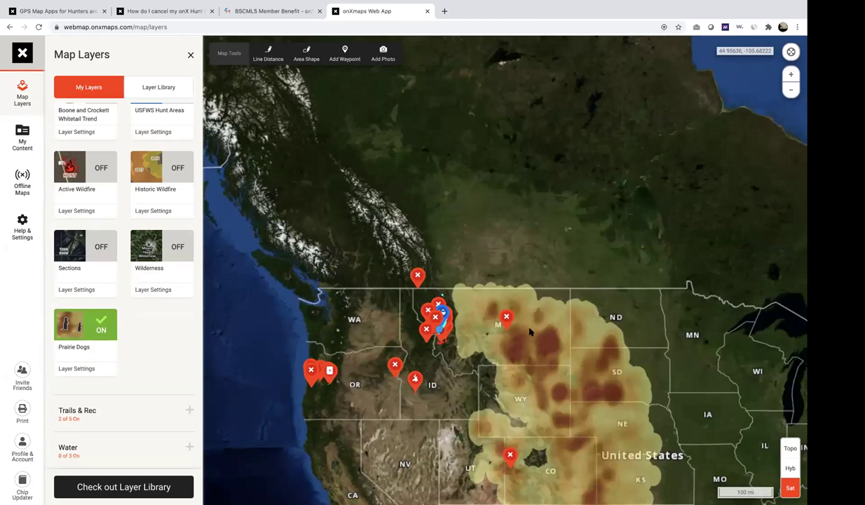
scroll(533, 331, "up", 2)
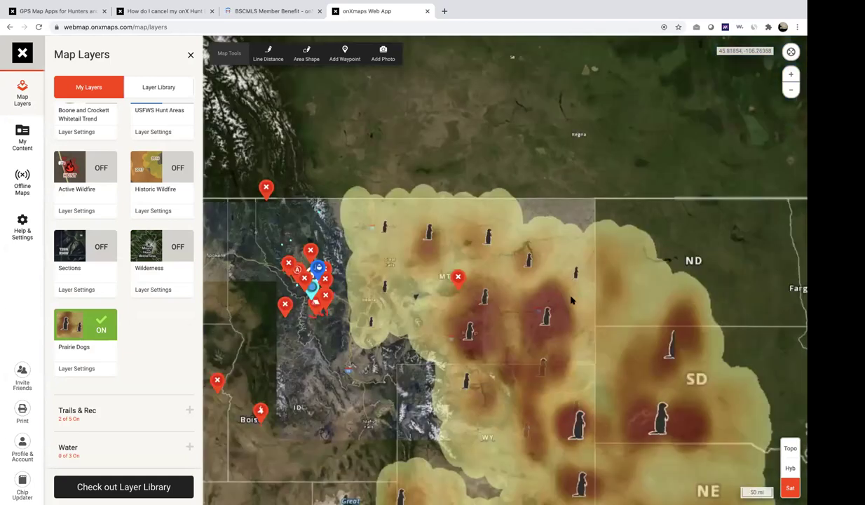
scroll(572, 300, "up", 2)
scroll(571, 300, "up", 5)
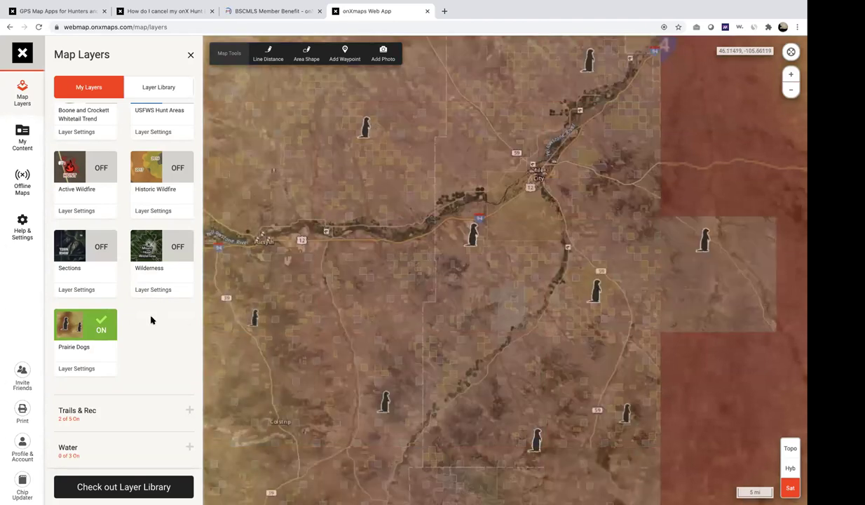
left_click(111, 341)
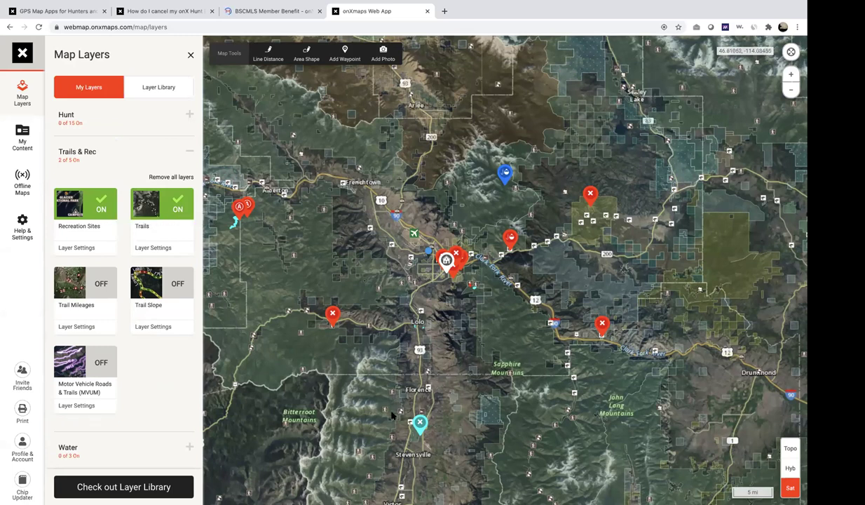
Zoom in on the slope-coloured Holloway Lake trail west of Florence
scroll(392, 415, "up", 2)
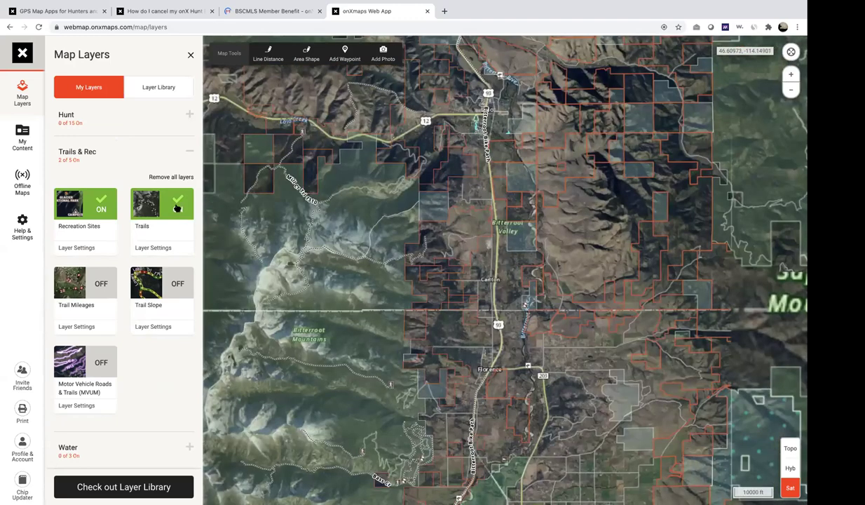
scroll(361, 345, "up", 2)
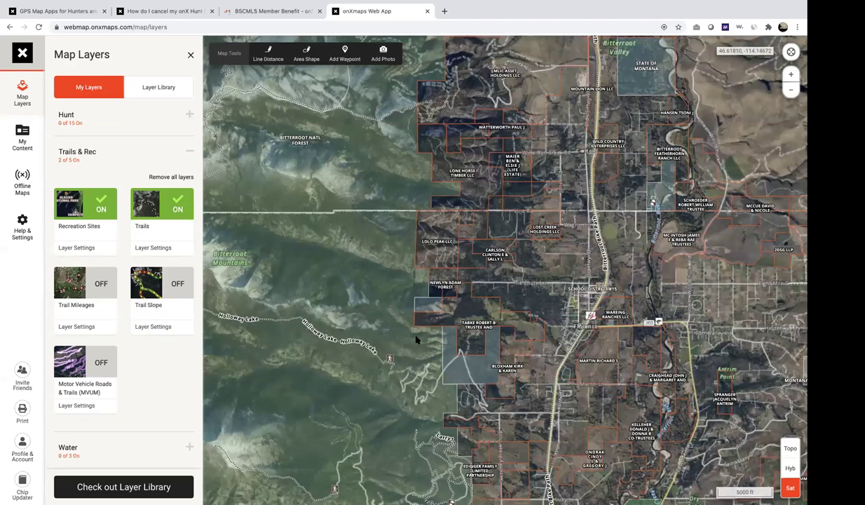
scroll(416, 340, "up", 3)
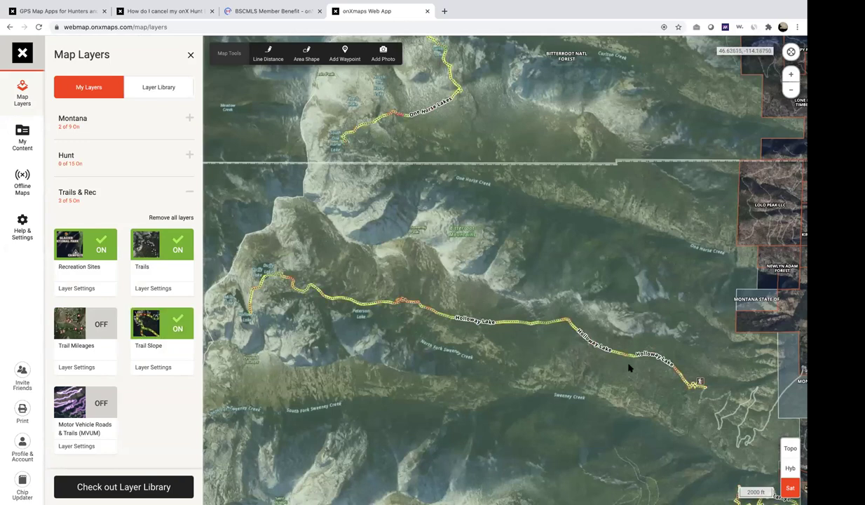
Turn off Trail Slope and turn on Motor Vehicle Roads & Trails (MVUM)
scroll(629, 367, "up", 3)
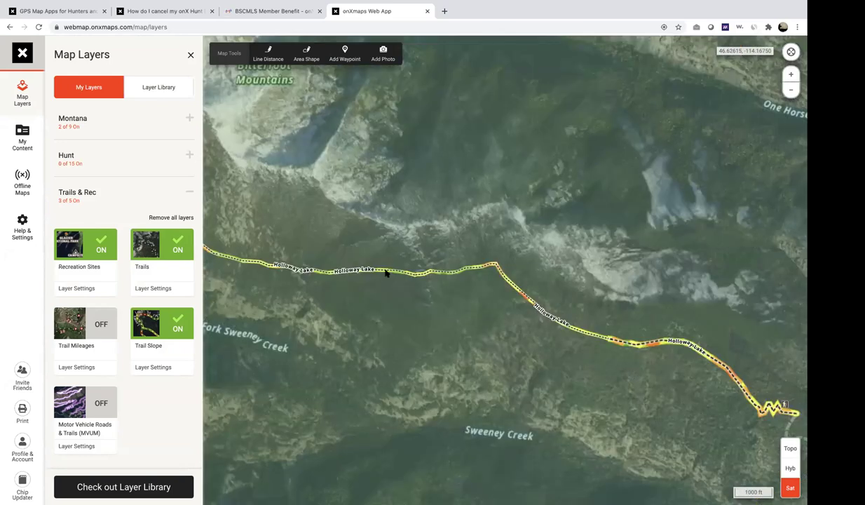
left_click(179, 324)
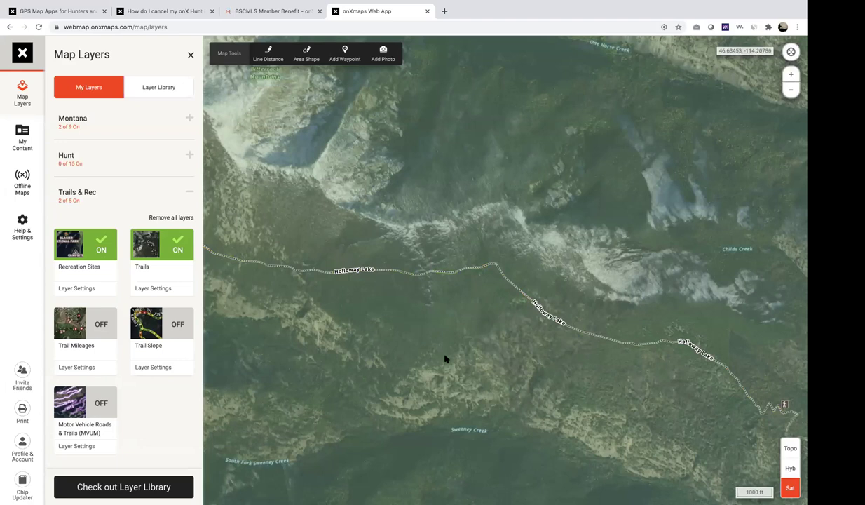
left_click(105, 385)
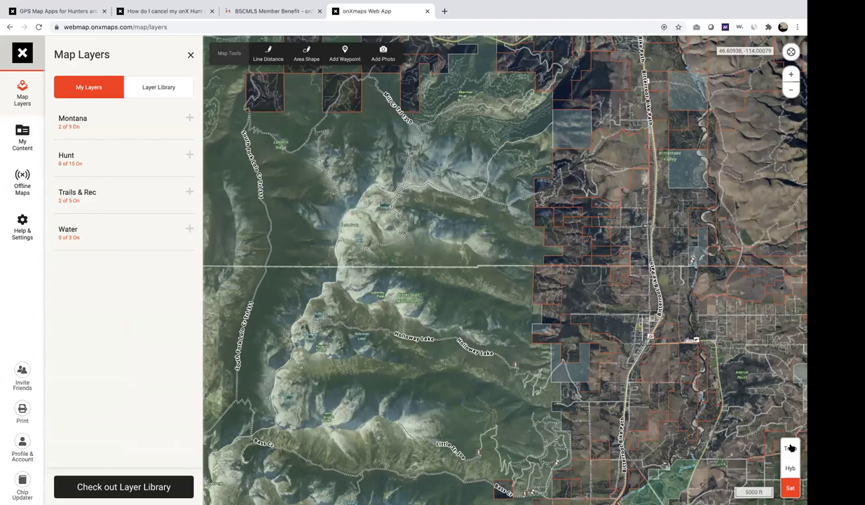
Switch to the Topo basemap and zoom in and out over the Holloway Lake area
left_click(791, 447)
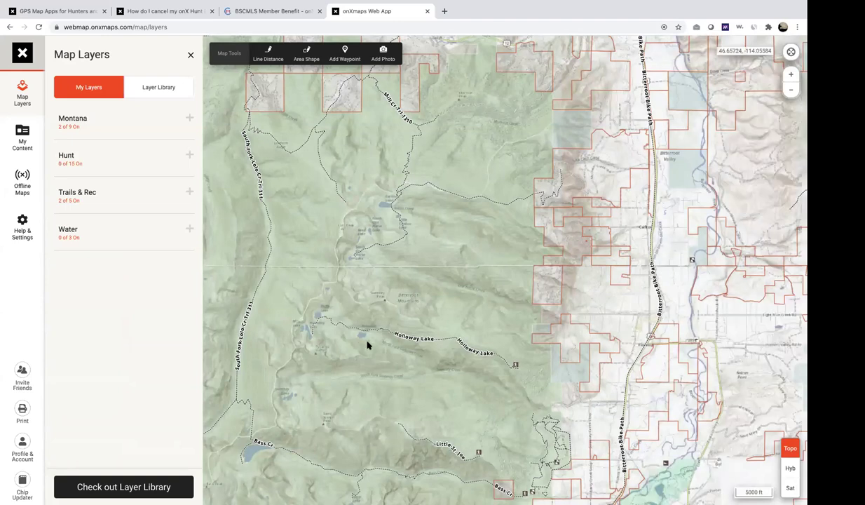
scroll(366, 344, "up", 3)
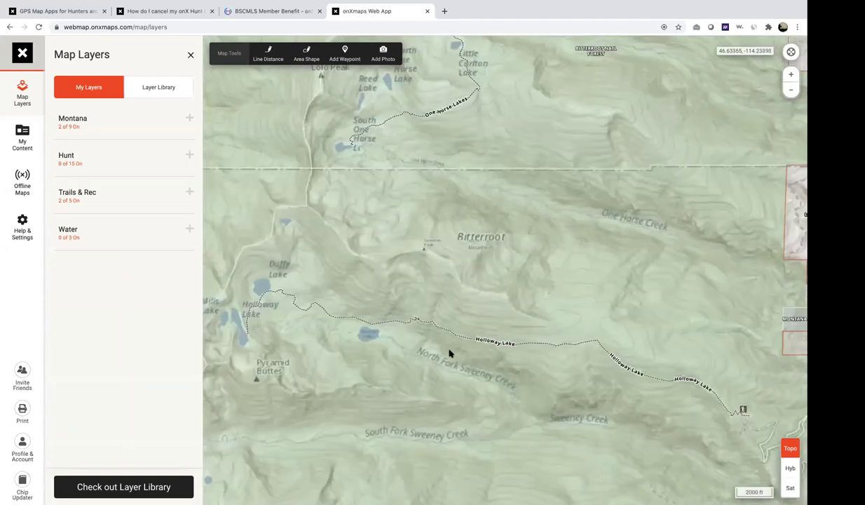
scroll(381, 338, "up", 2)
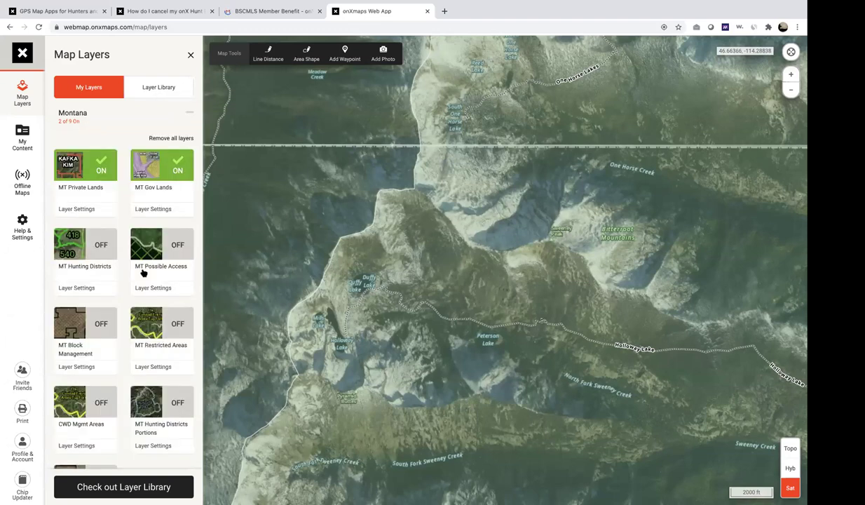
scroll(155, 237, "down", 1)
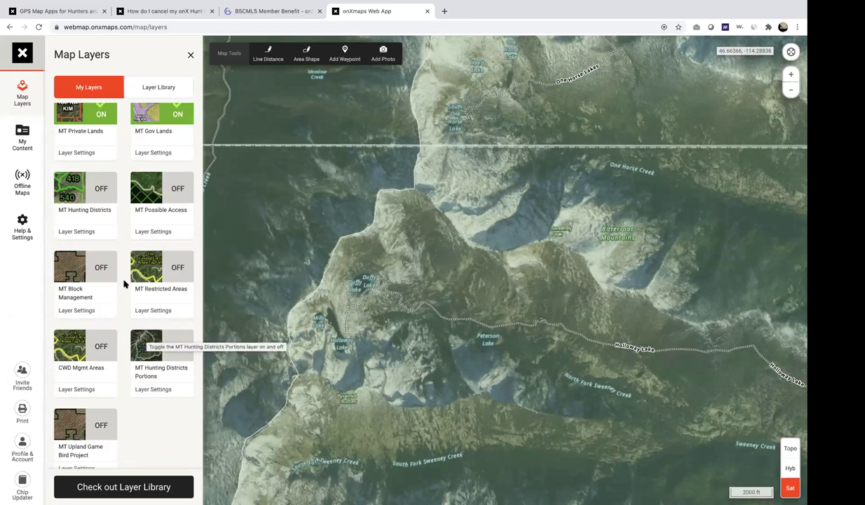
scroll(116, 294, "down", 1)
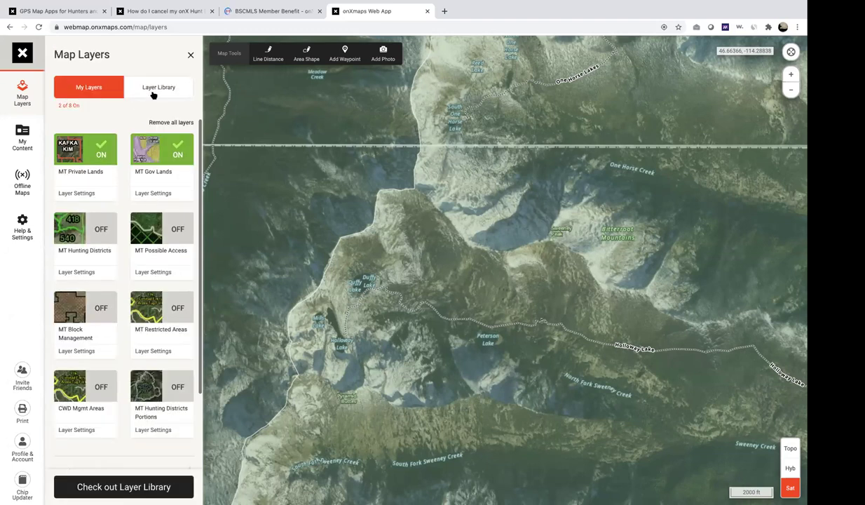
In the Layer Library, collapse Hunt and expand then collapse Montana's available layers
left_click(153, 94)
left_click(188, 117)
scroll(154, 263, "down", 10)
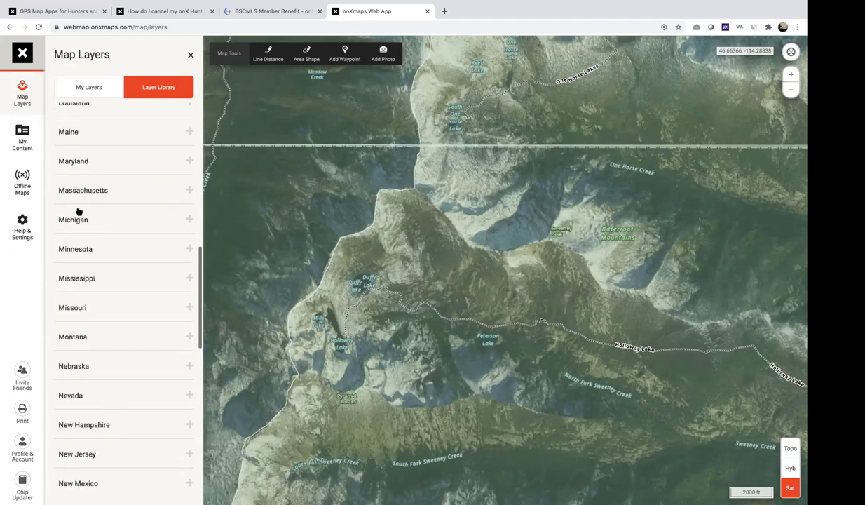
left_click(175, 332)
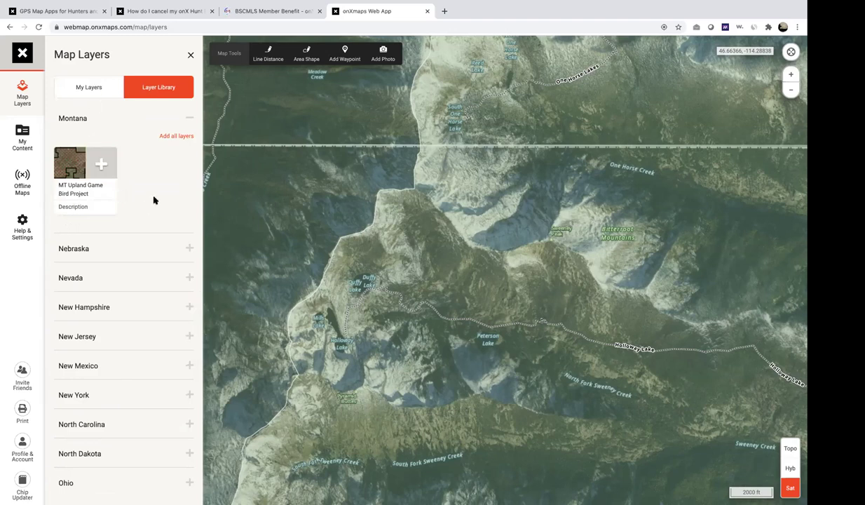
scroll(154, 198, "up", 1)
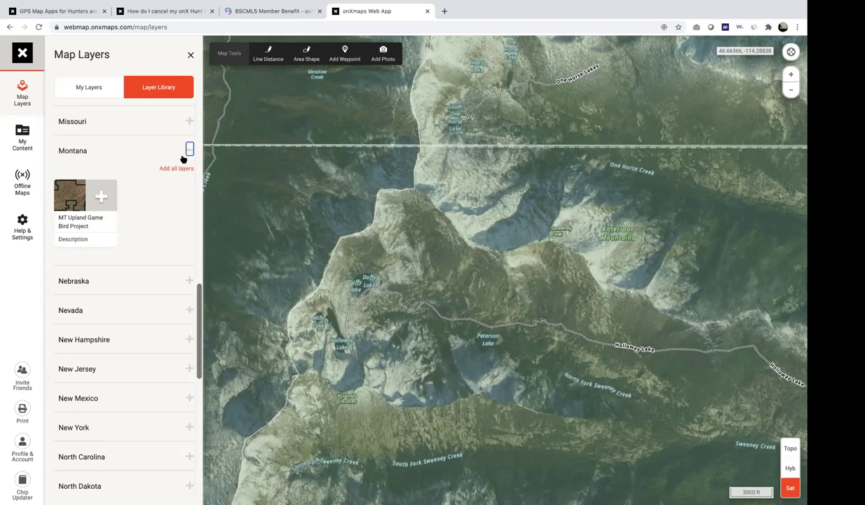
left_click(189, 147)
Scroll the state list, return to My Layers, and center the map on the current location
scroll(145, 171, "down", 10)
scroll(145, 171, "up", 20)
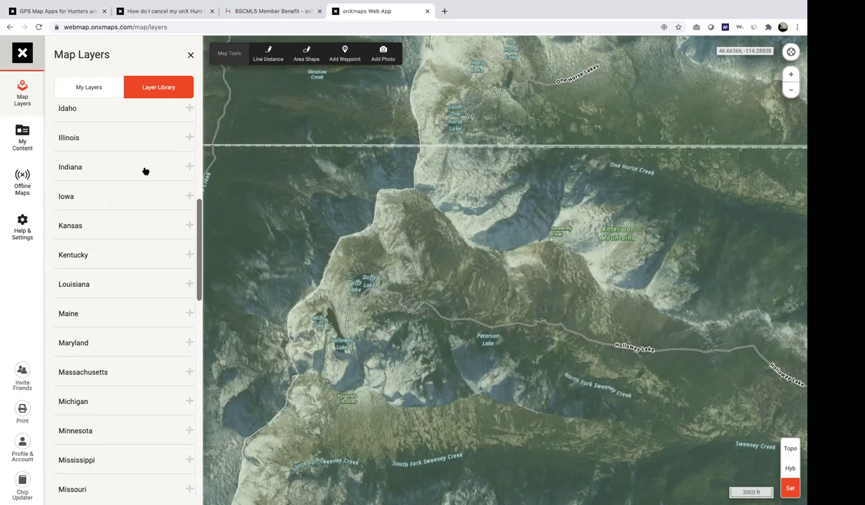
scroll(145, 171, "up", 7)
scroll(146, 171, "up", 4)
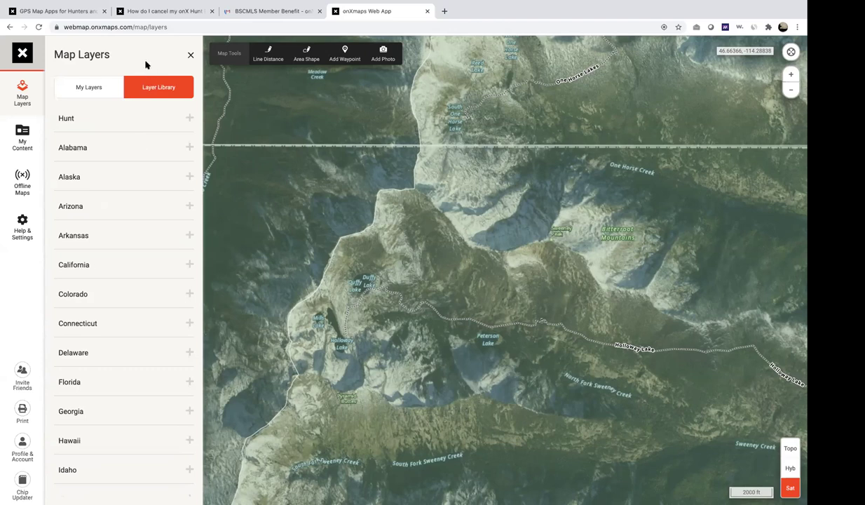
scroll(140, 182, "down", 7)
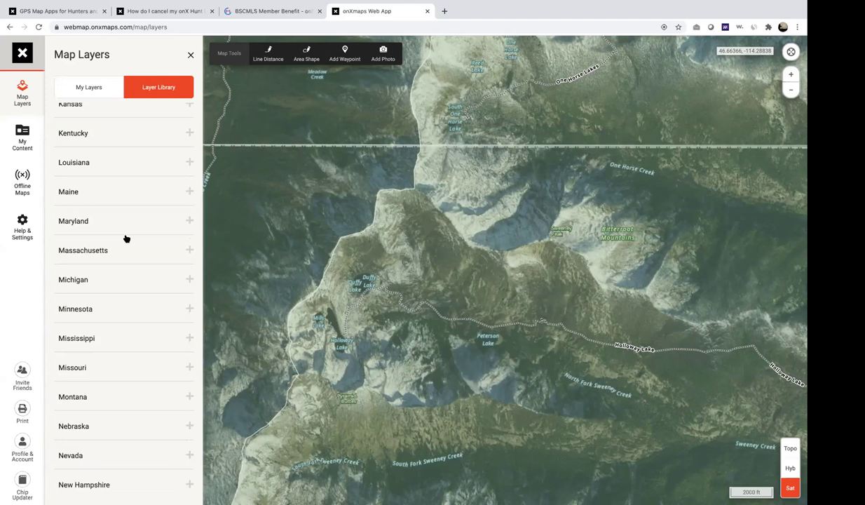
scroll(126, 241, "down", 5)
scroll(98, 83, "up", 15)
left_click(99, 82)
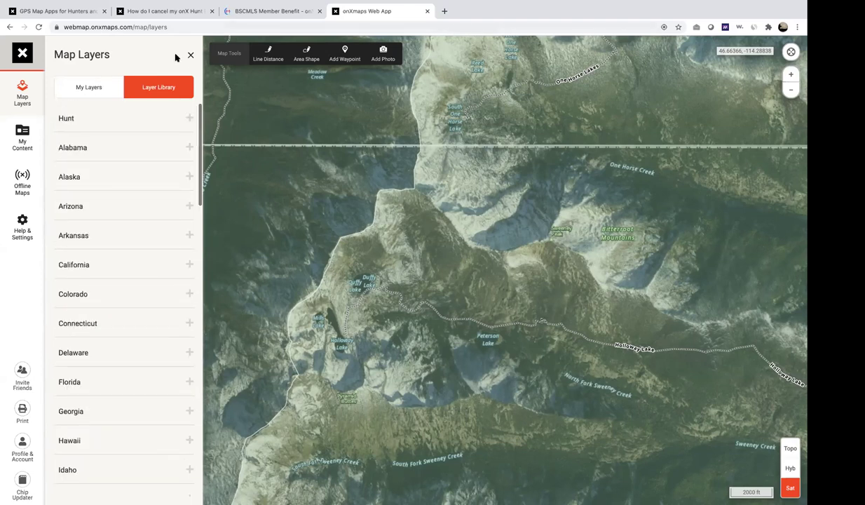
left_click(792, 53)
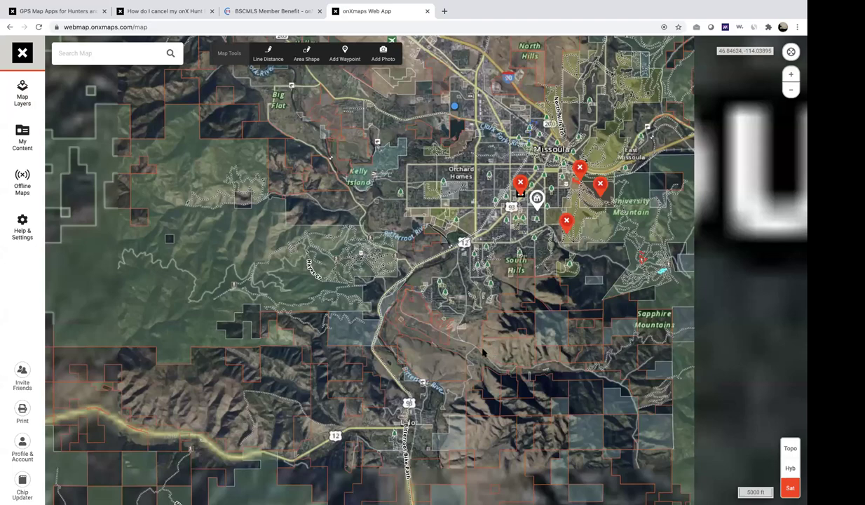
Zoom into the riverside lots near Lolo and start a Line Distance measurement
scroll(482, 351, "up", 3)
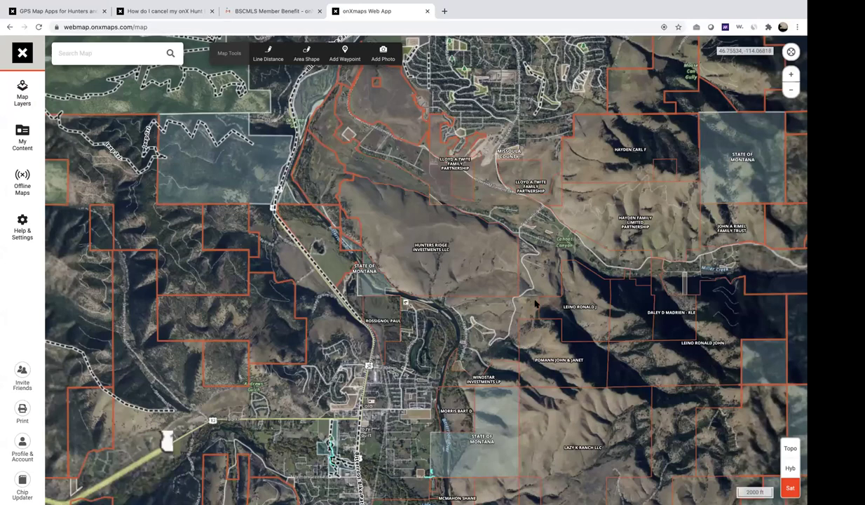
scroll(498, 305, "up", 2)
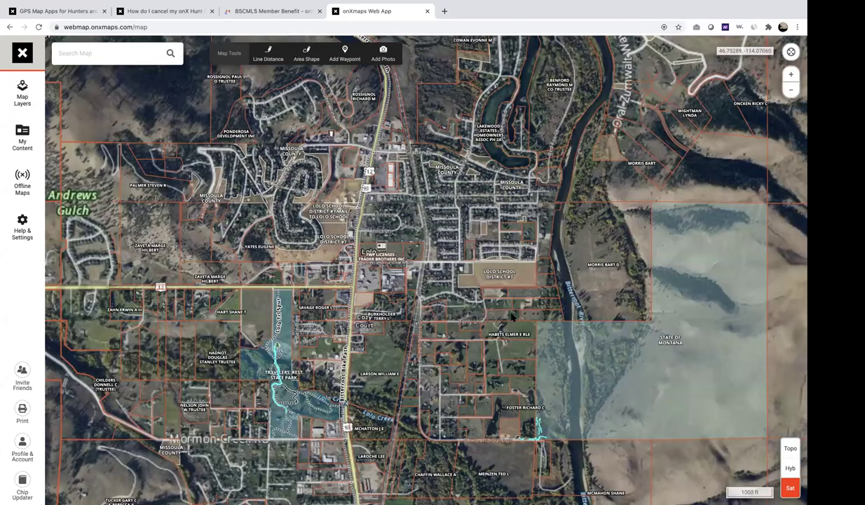
scroll(511, 318, "up", 3)
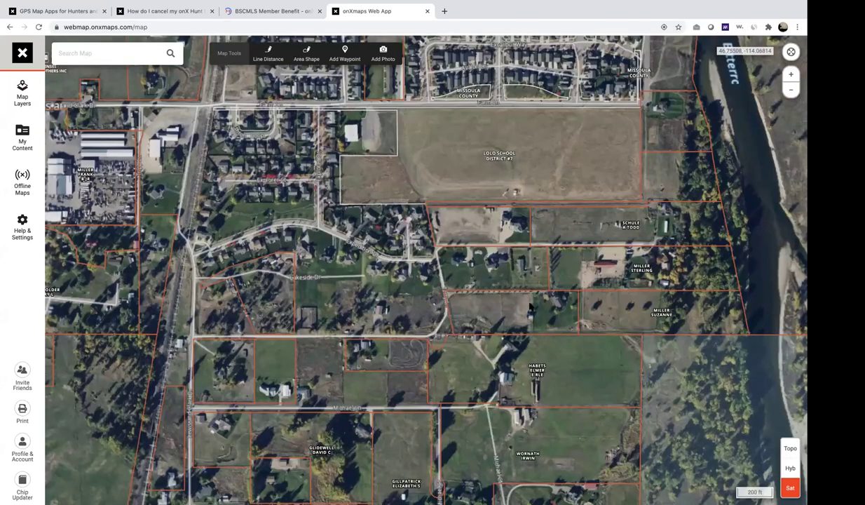
scroll(399, 299, "up", 1)
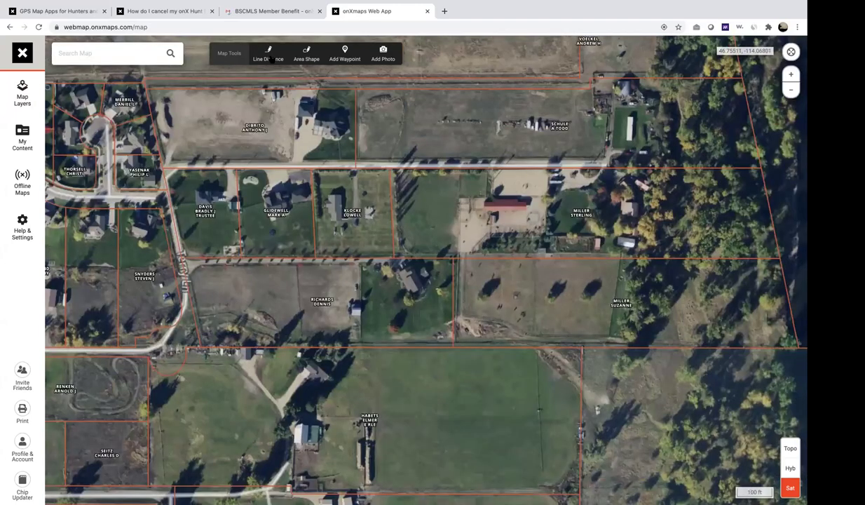
key("minus")
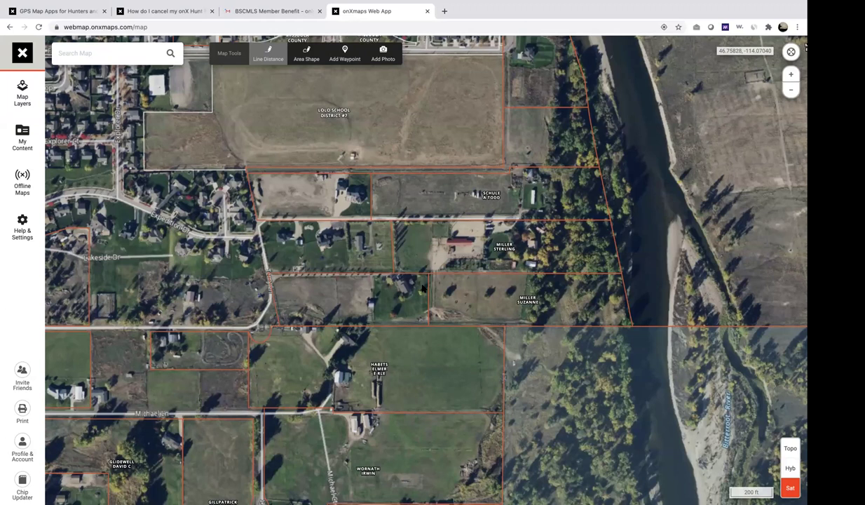
left_click(270, 55)
Draw and straighten a 336.6 yd distance line along the lot boundary toward the river
left_click(110, 76)
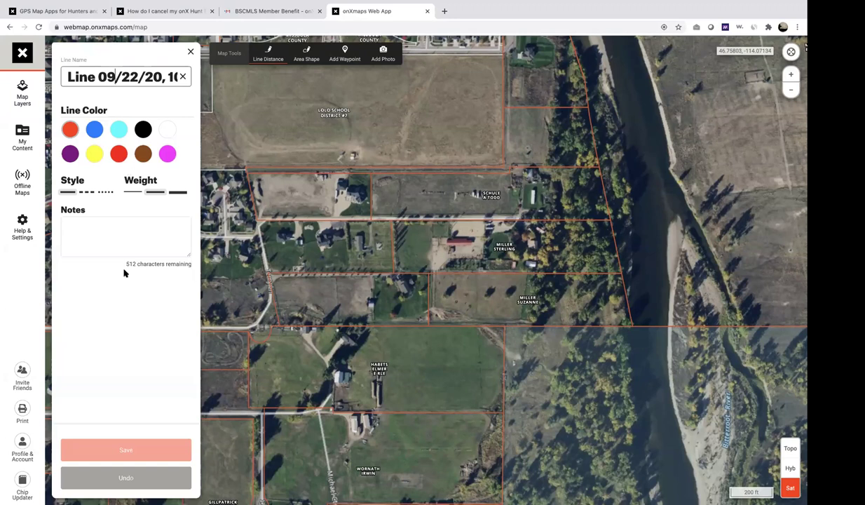
key("ctrl+a")
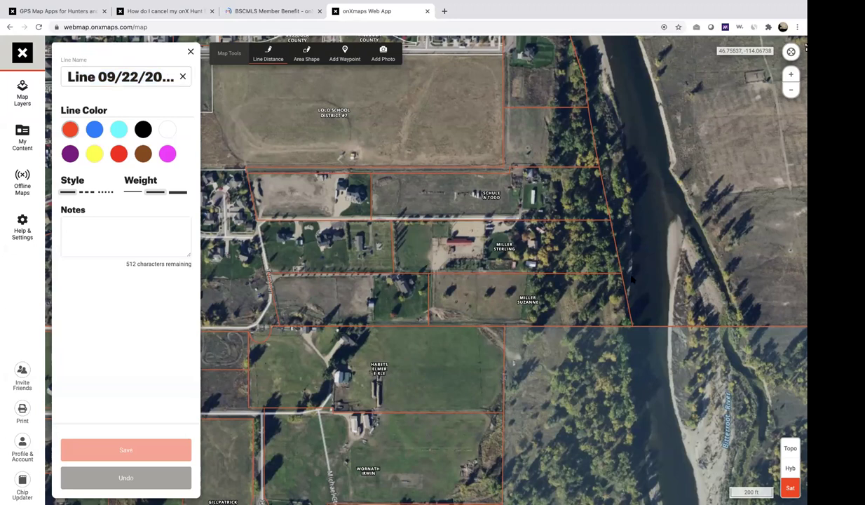
left_click(633, 277)
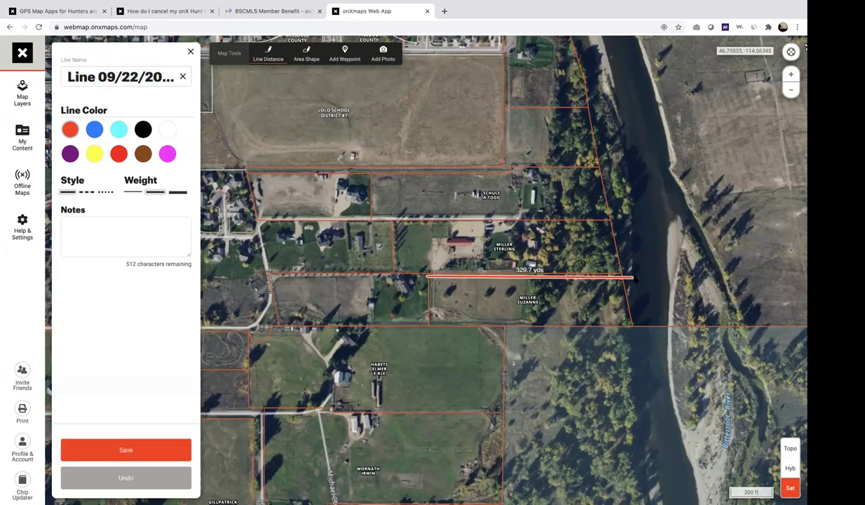
left_click(635, 277)
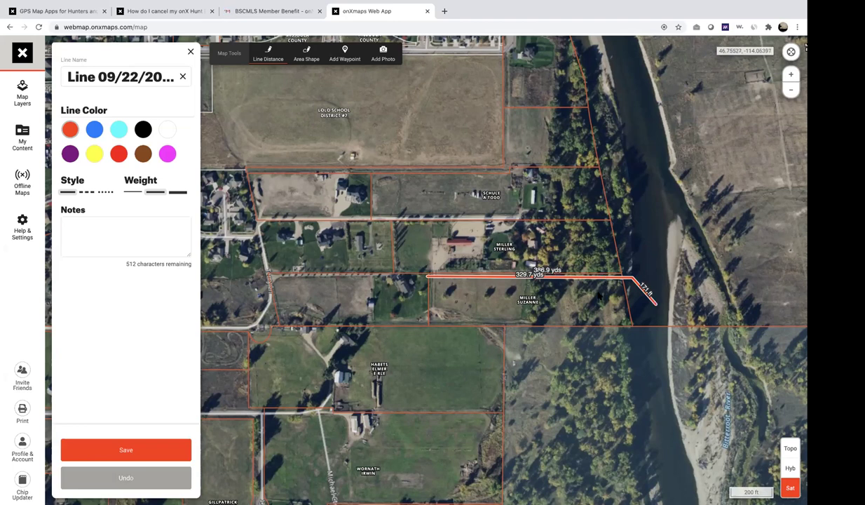
left_click(165, 473)
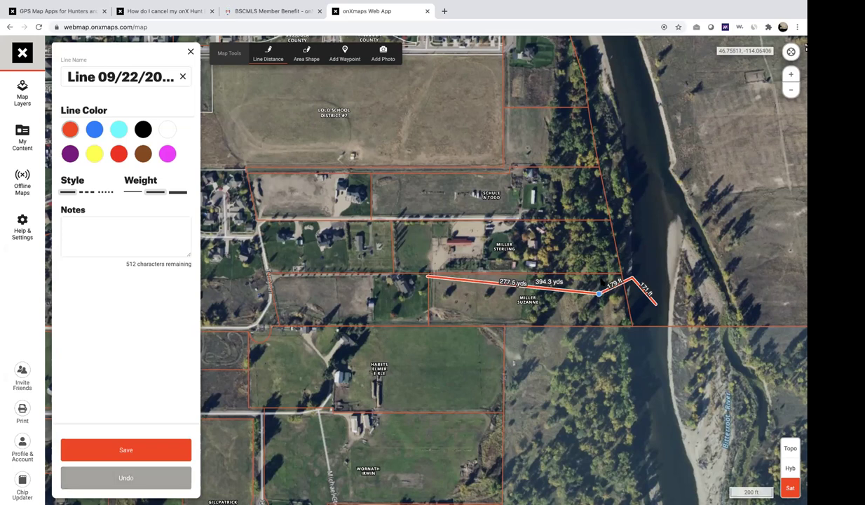
left_click_drag(598, 293, 603, 275)
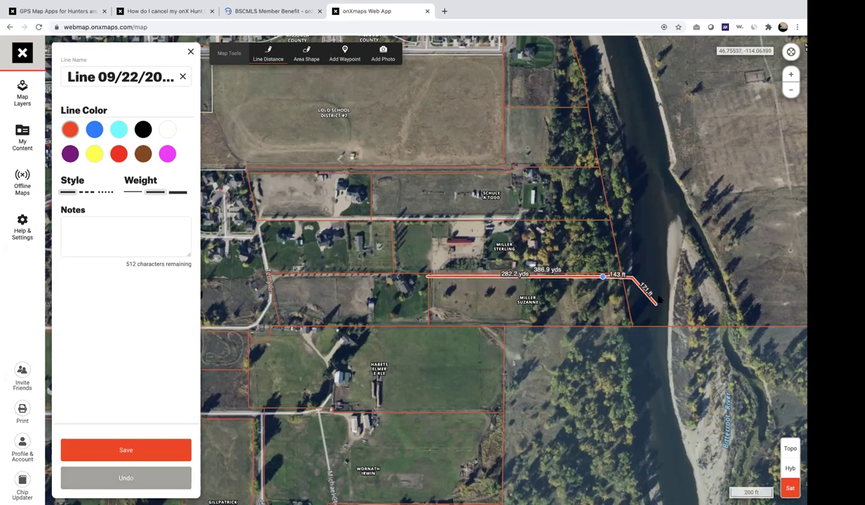
left_click_drag(655, 303, 623, 276)
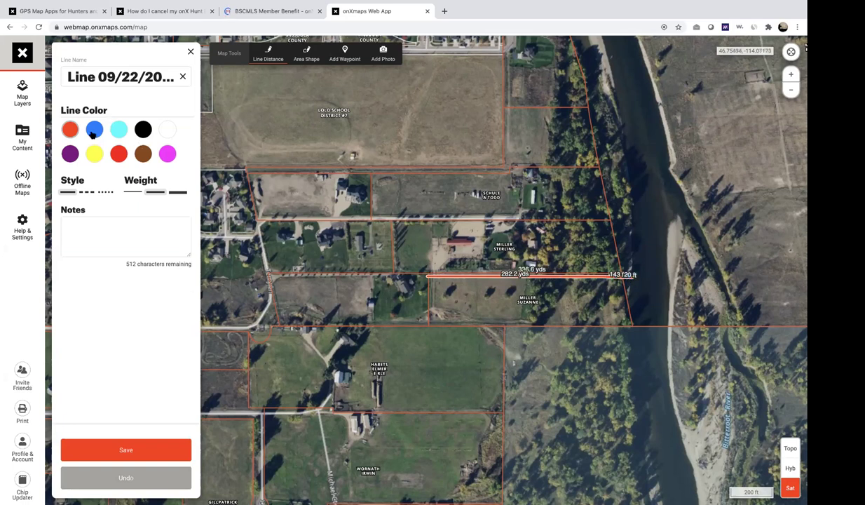
Style the measured line solid white, add the note 'test', and save it
left_click(118, 130)
left_click(169, 131)
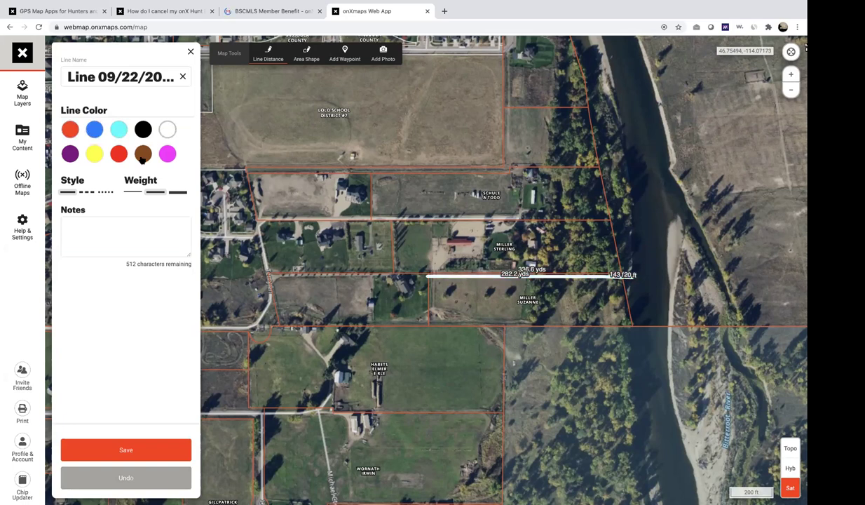
left_click(100, 191)
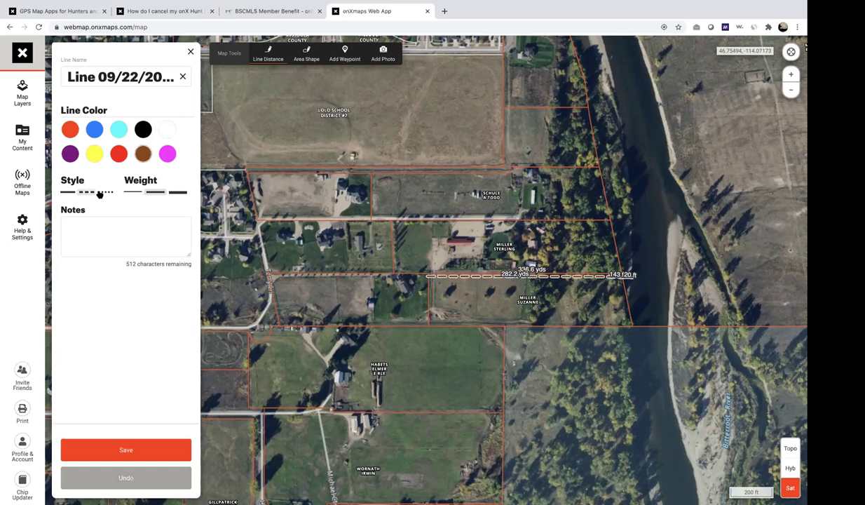
left_click(67, 193)
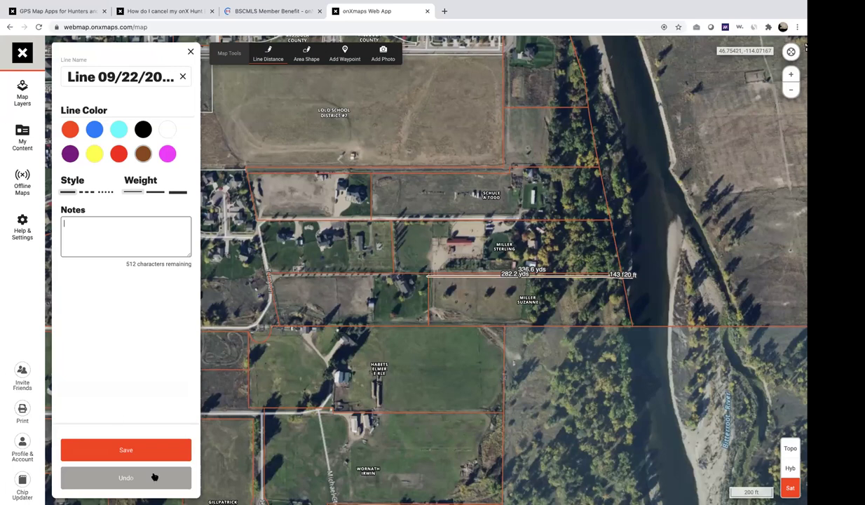
type("test line")
left_click(154, 443)
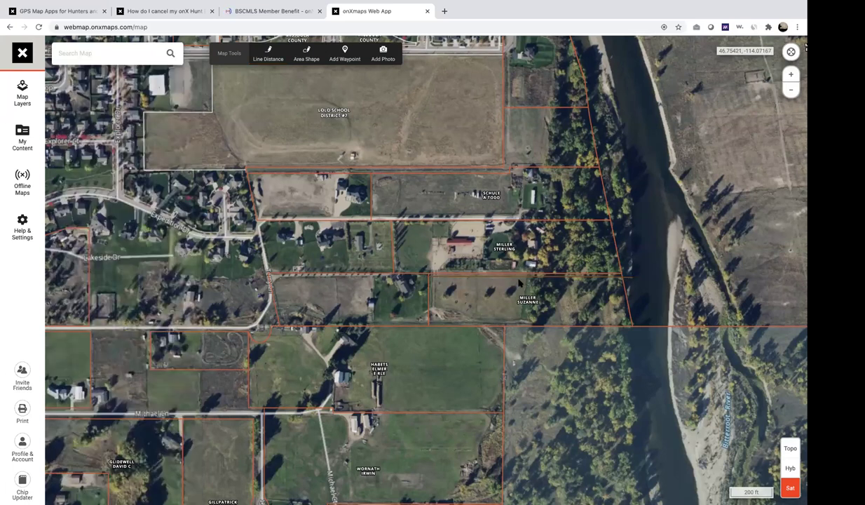
Delete the saved test line from the map
left_click(520, 277)
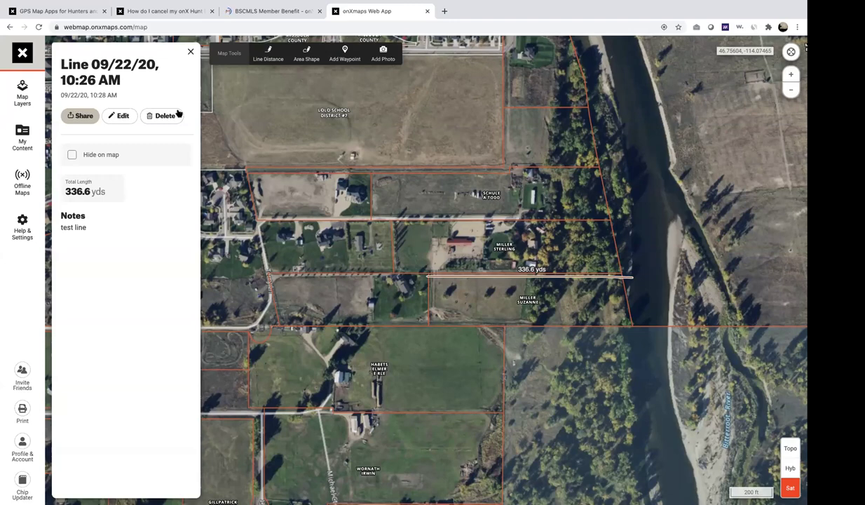
key("Delete")
left_click(462, 286)
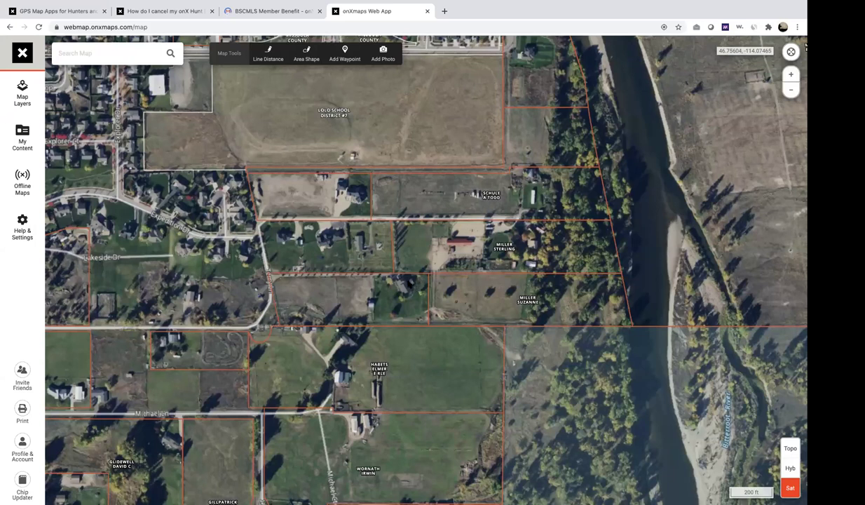
Measure a new line distance, then discard it without saving
left_click(268, 54)
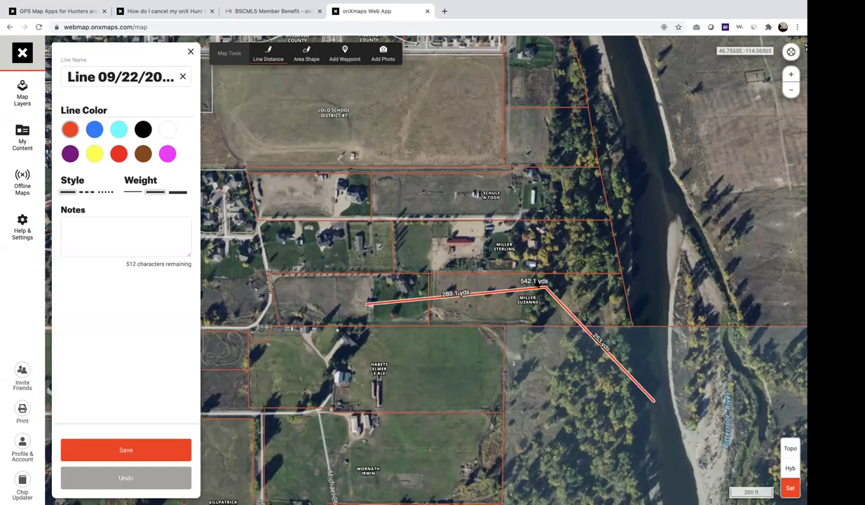
left_click(190, 53)
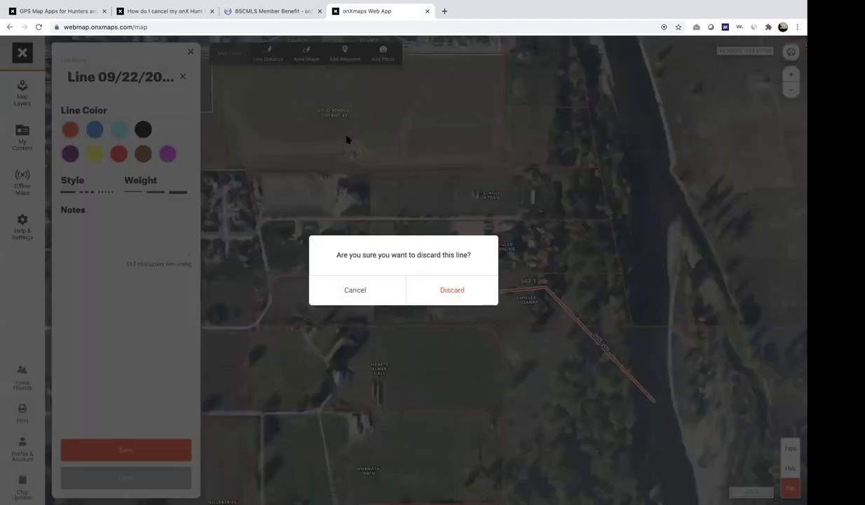
key("Return")
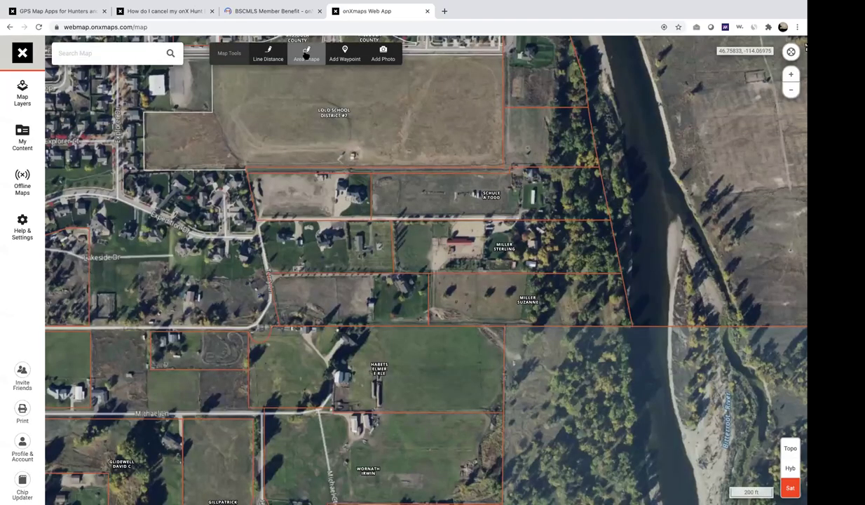
Outline the riverside parcel as a four-corner area shape of 1.46 acres
left_click(295, 51)
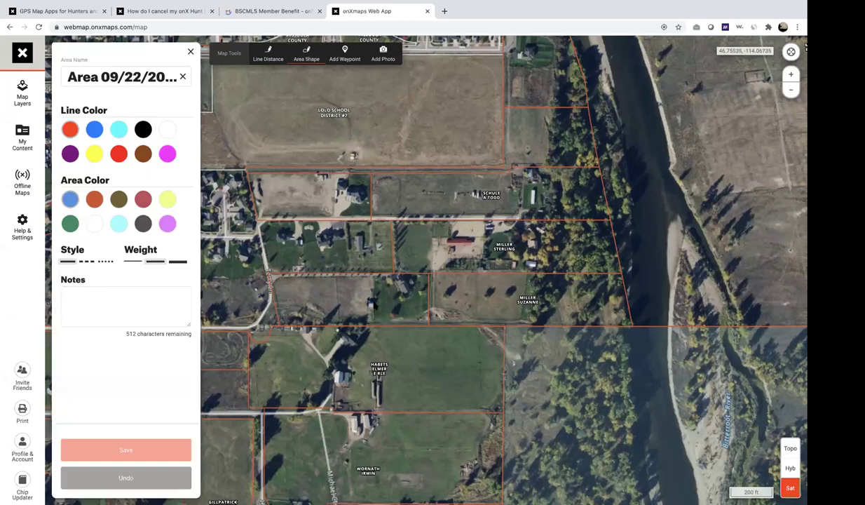
left_click(429, 274)
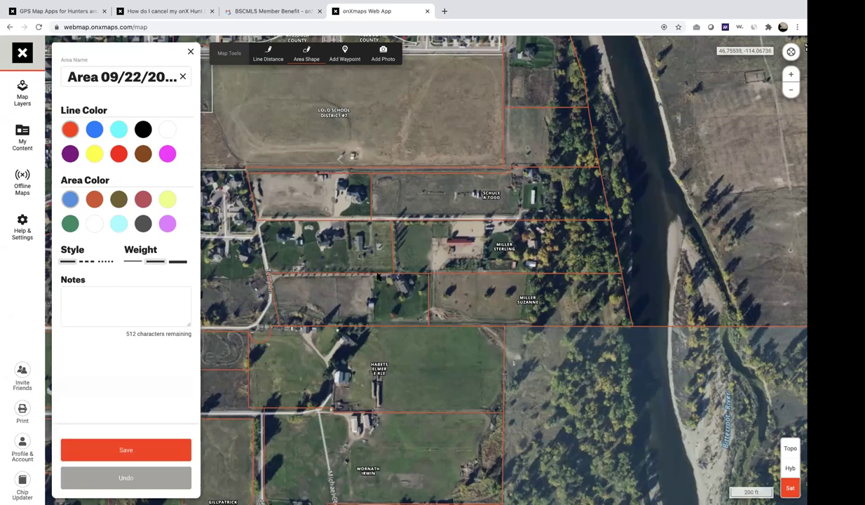
left_click(375, 274)
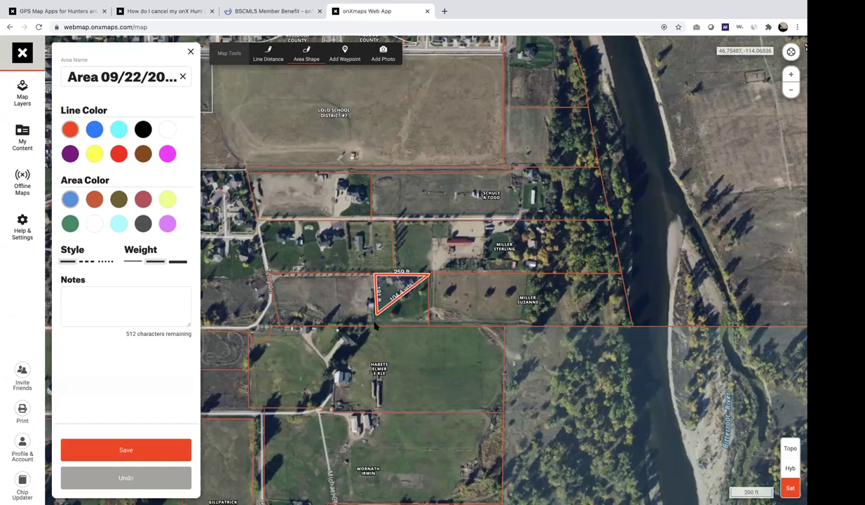
left_click(375, 325)
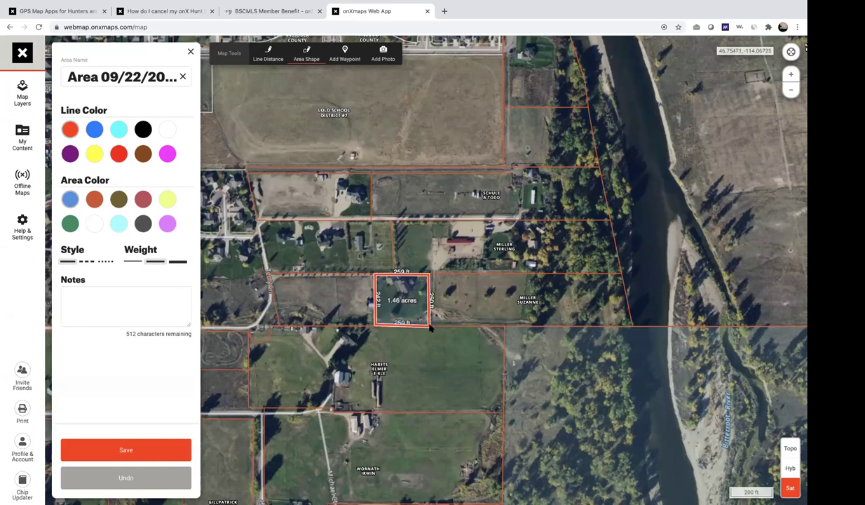
left_click(429, 325)
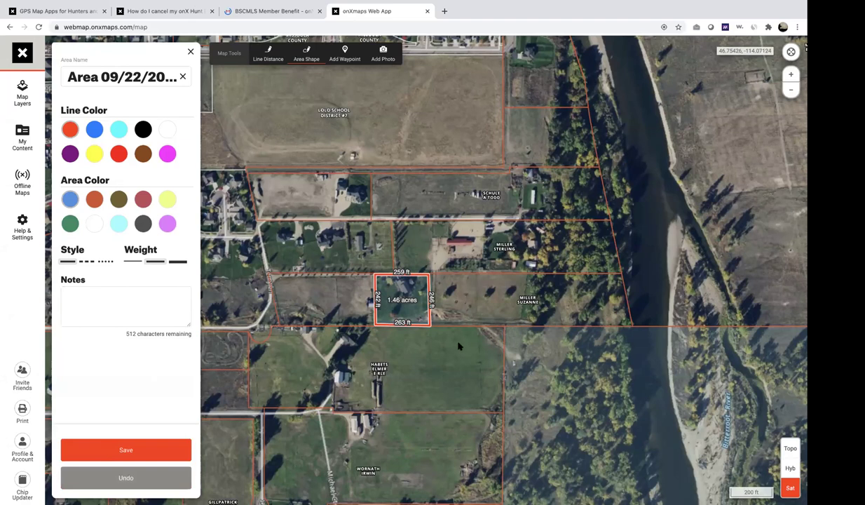
Give the area a cyan, thinnest-weight outline and pink then yellow fill, then discard it
left_click(119, 130)
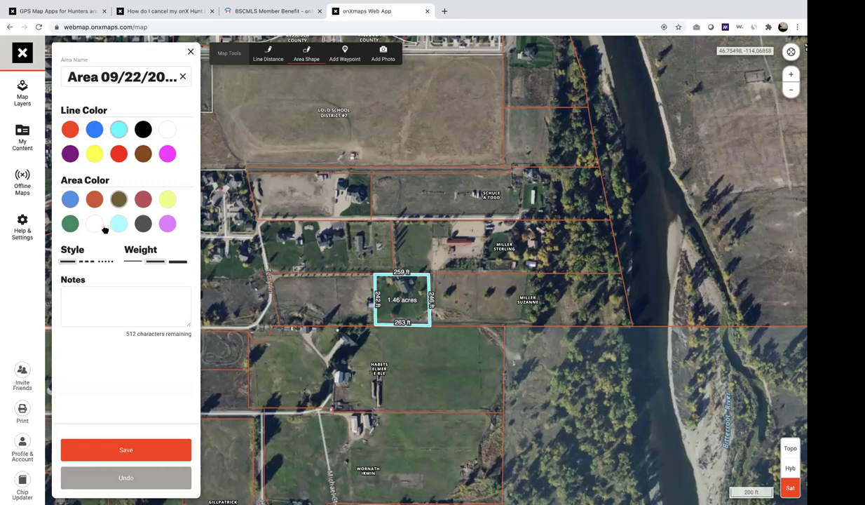
left_click(145, 201)
left_click(171, 200)
left_click(131, 256)
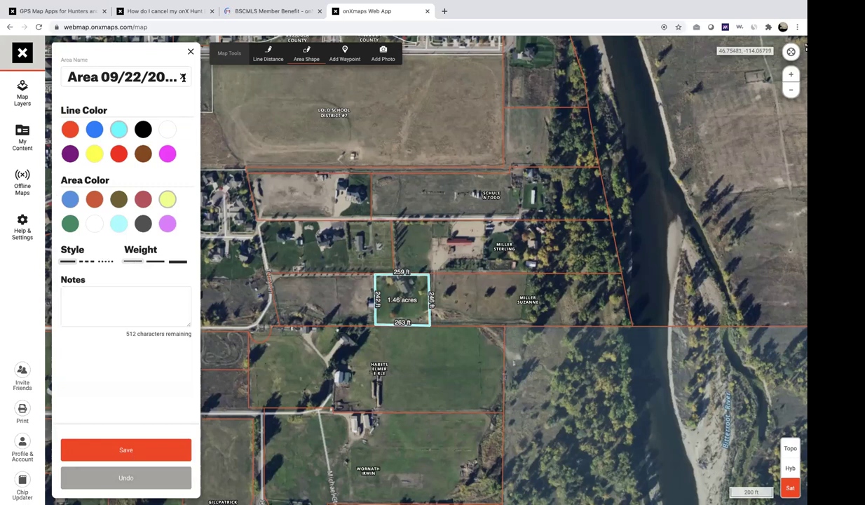
left_click(190, 54)
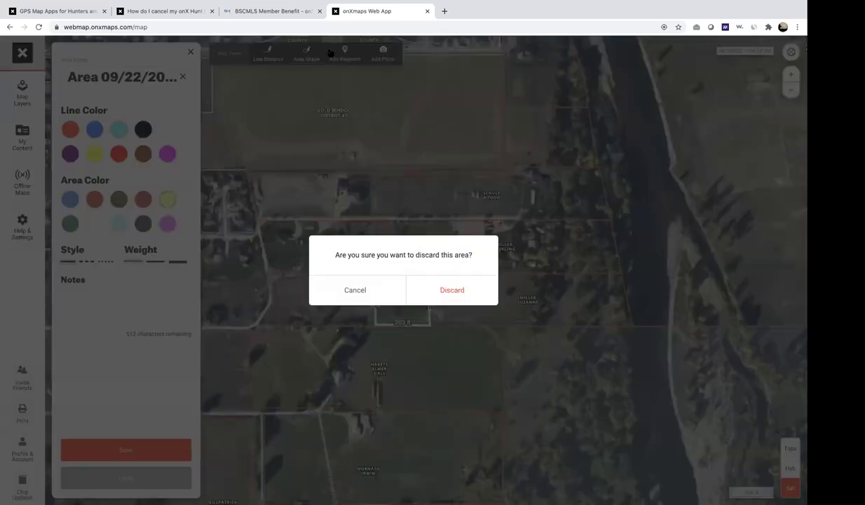
left_click(451, 290)
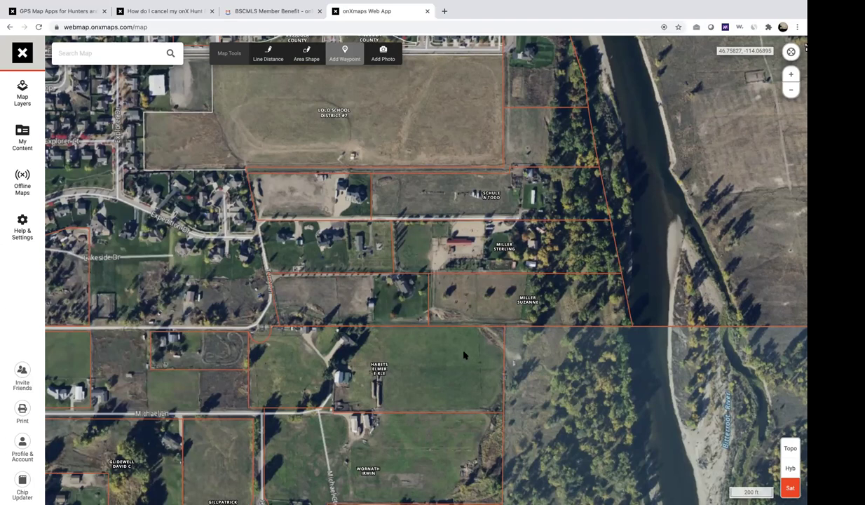
Zoom out and pan south to bring the red route in the Sapphire Mountains into view
scroll(463, 353, "down", 10)
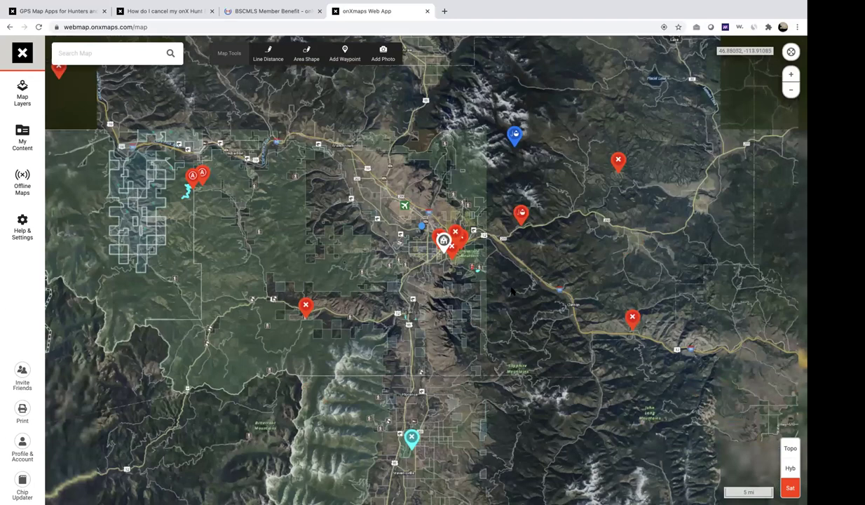
left_click_drag(266, 348, 216, 214)
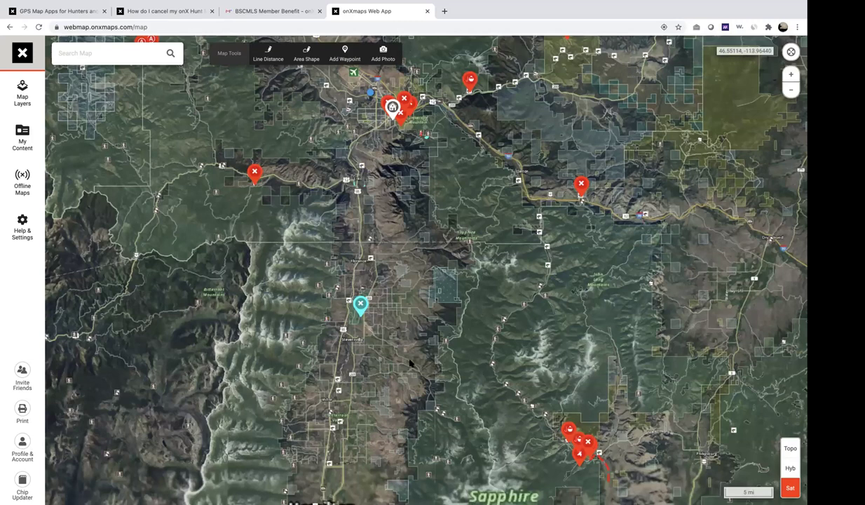
left_click_drag(476, 319, 389, 294)
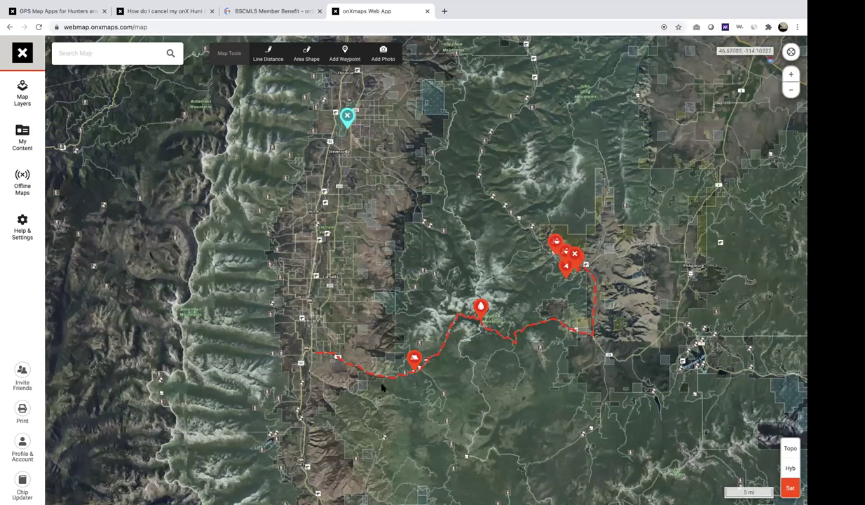
Drop a draft waypoint in the mountains, try Camp, House and Access types, then discard it
left_click(419, 316)
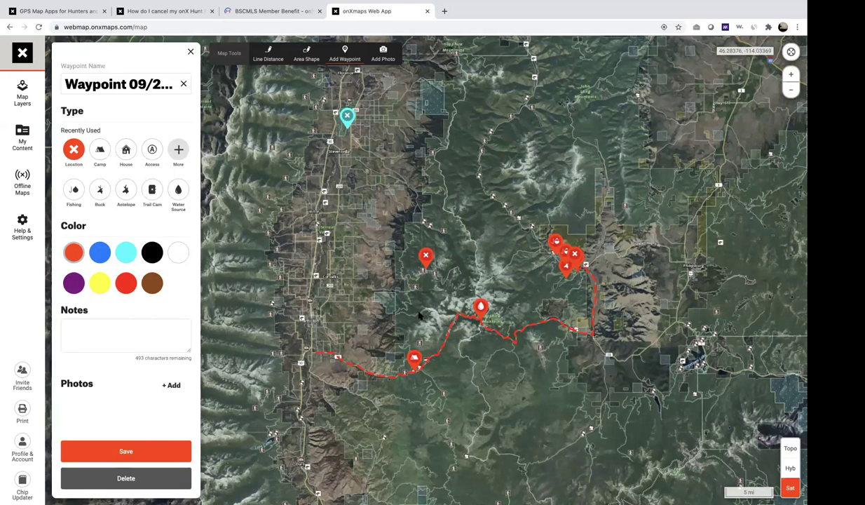
scroll(419, 315, "up", 5)
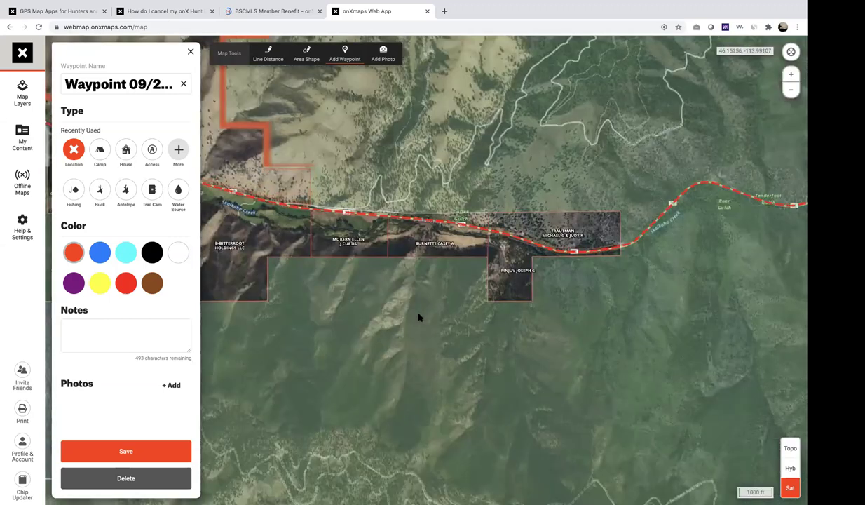
left_click(97, 150)
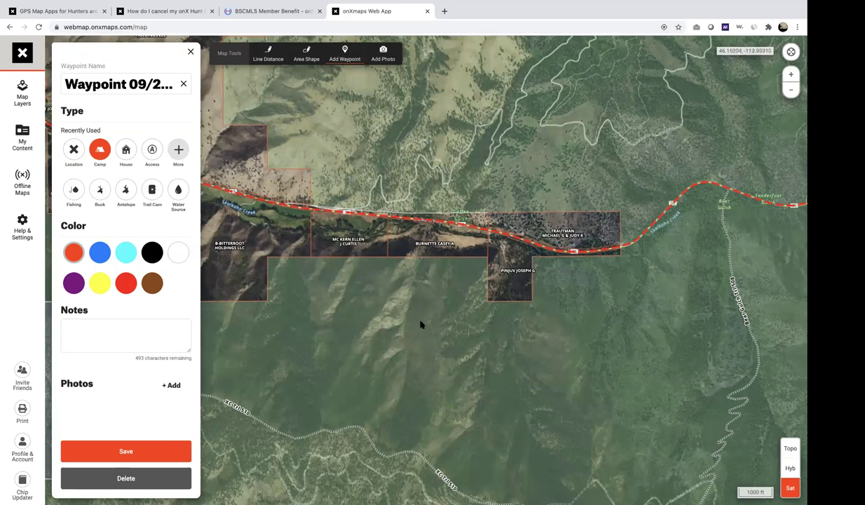
left_click(135, 147)
left_click(151, 146)
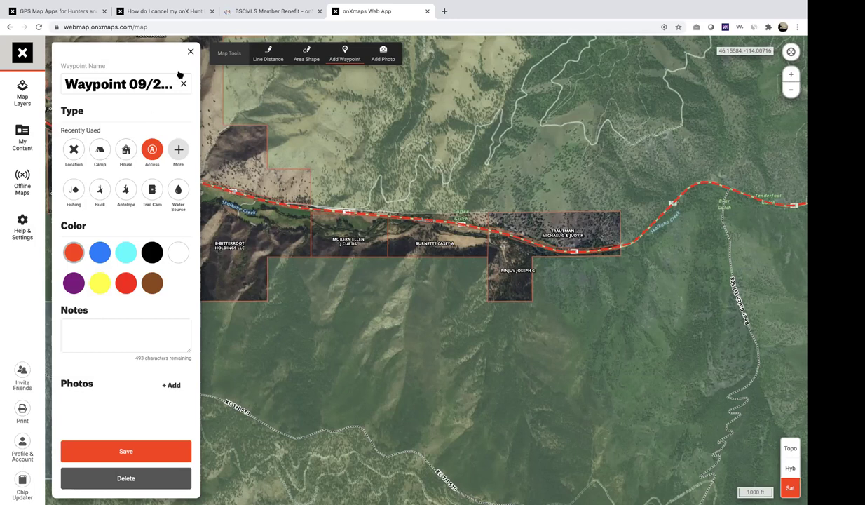
left_click(190, 51)
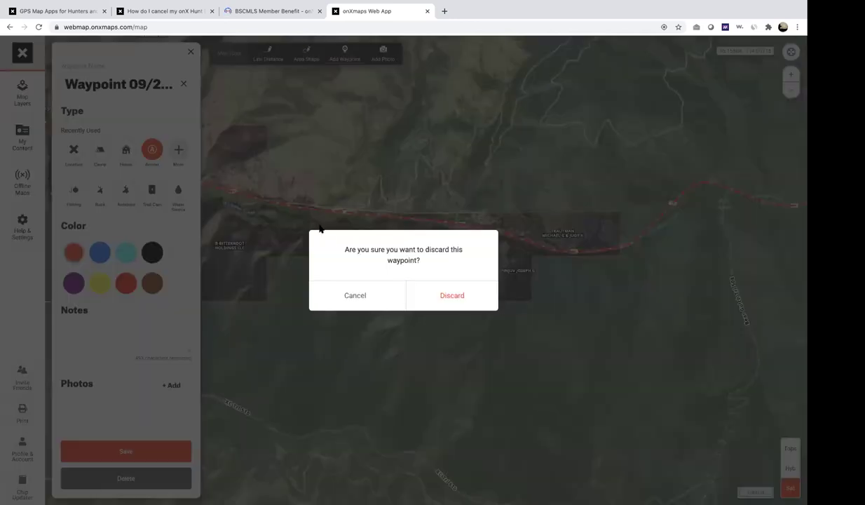
key("Return")
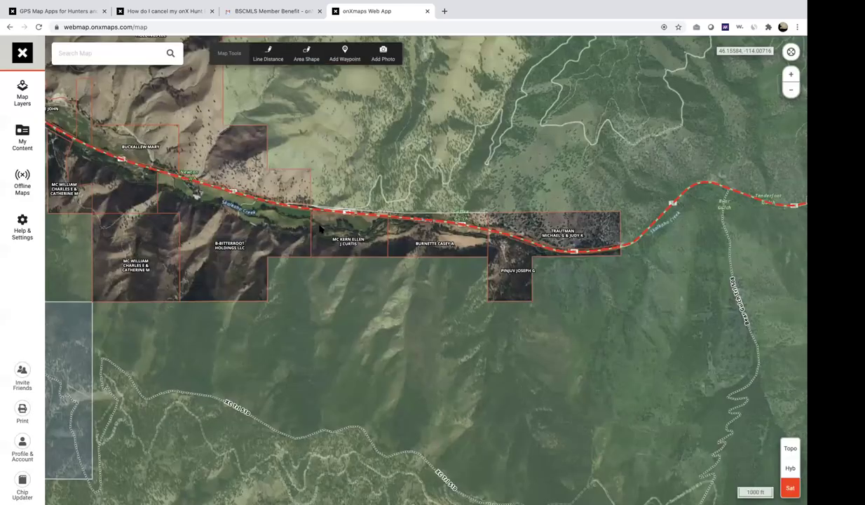
Open Waypoint 06/15/20 09:52 on the red route, zoom in on its pin, and close its details
scroll(319, 228, "up", 2)
scroll(343, 308, "down", 5)
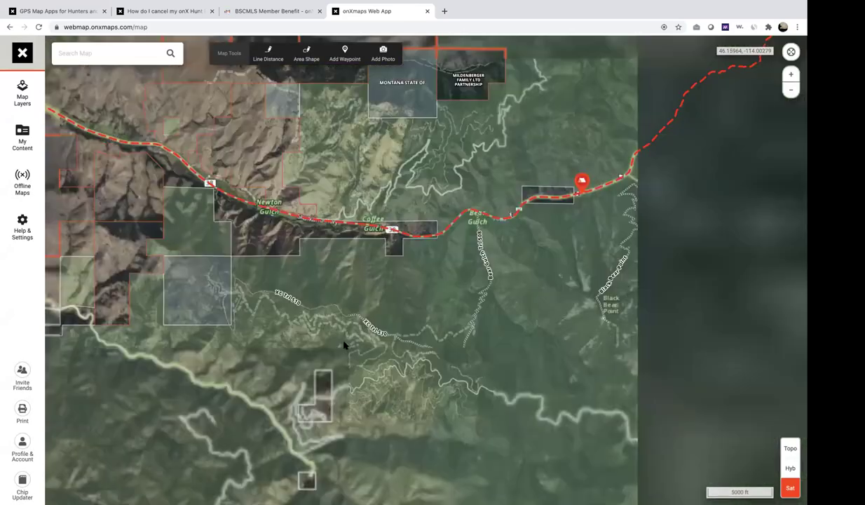
scroll(430, 336, "down", 2)
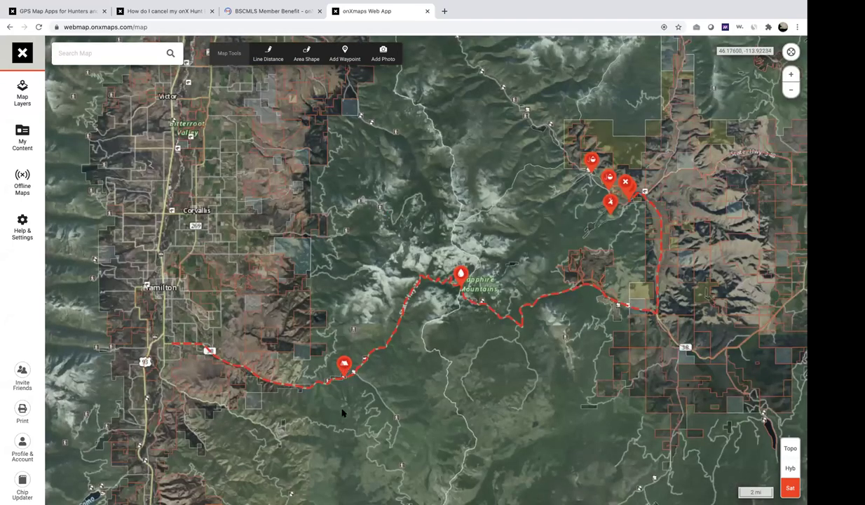
left_click(344, 368)
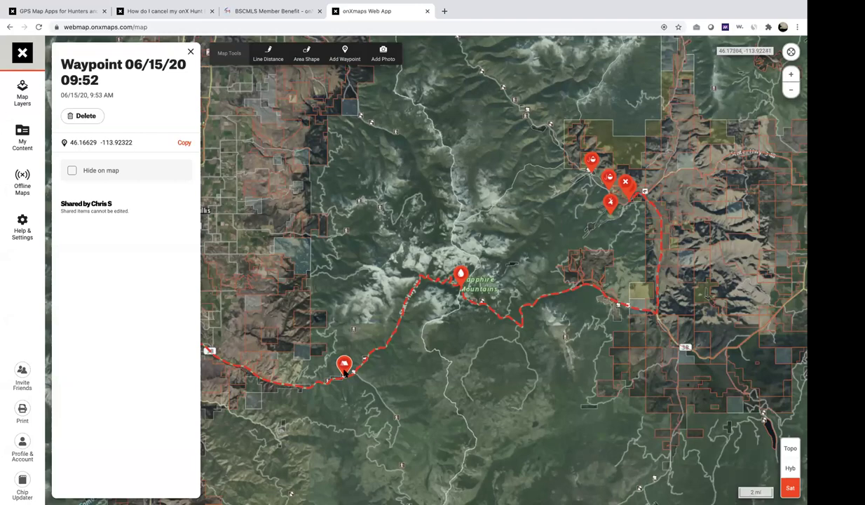
scroll(344, 375, "up", 1)
scroll(344, 398, "up", 1)
scroll(345, 393, "up", 2)
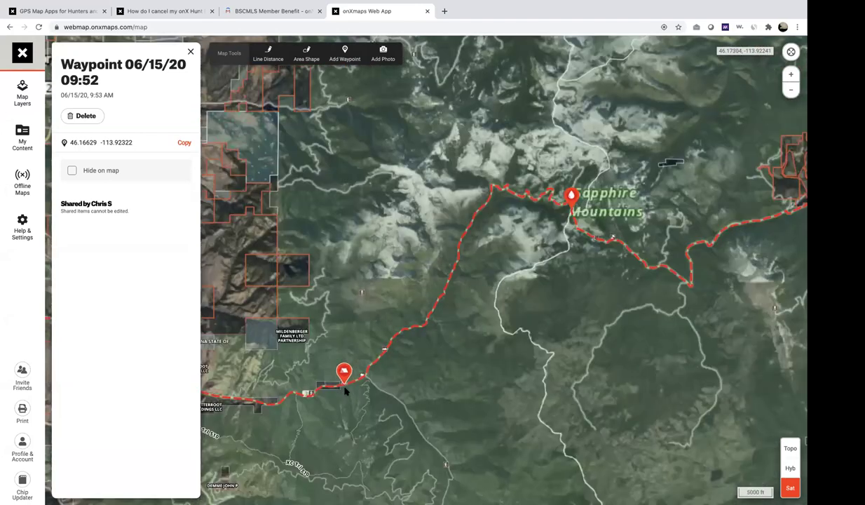
scroll(344, 386, "up", 4)
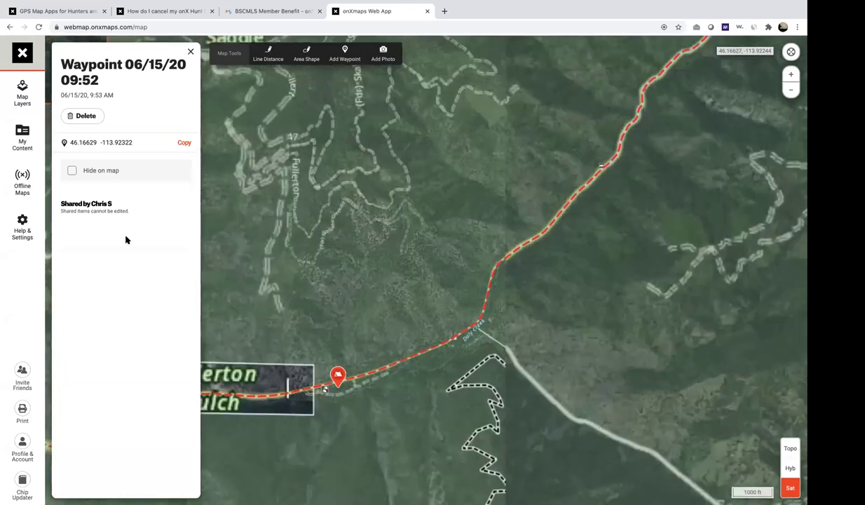
left_click(191, 51)
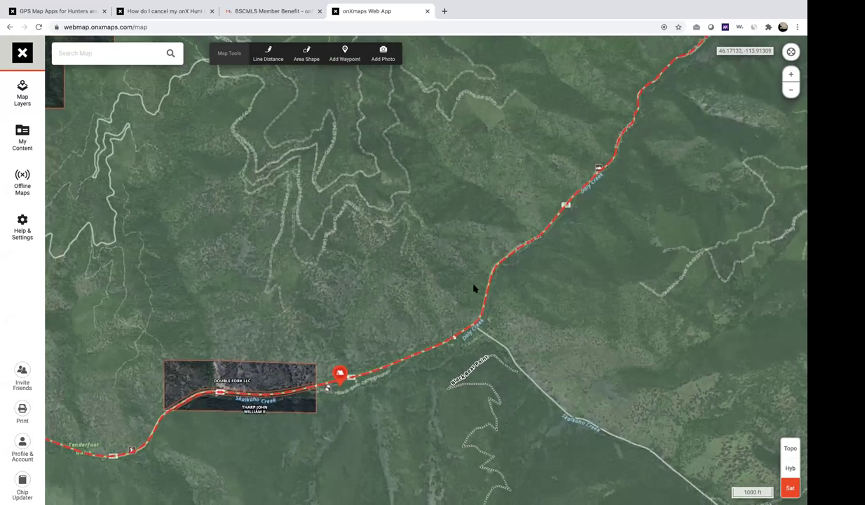
scroll(474, 287, "down", 2)
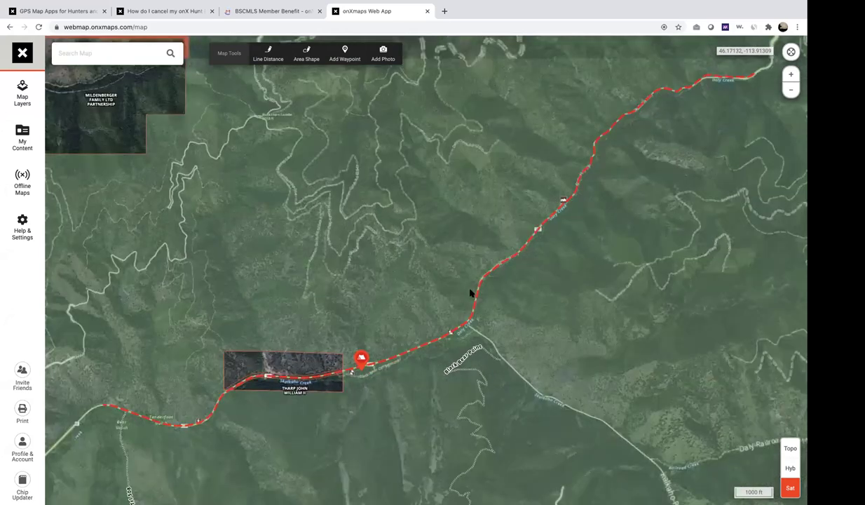
scroll(470, 293, "down", 5)
Open the My Location waypoint's editor, try Trail Cam, and expand the full type list
left_click(468, 287)
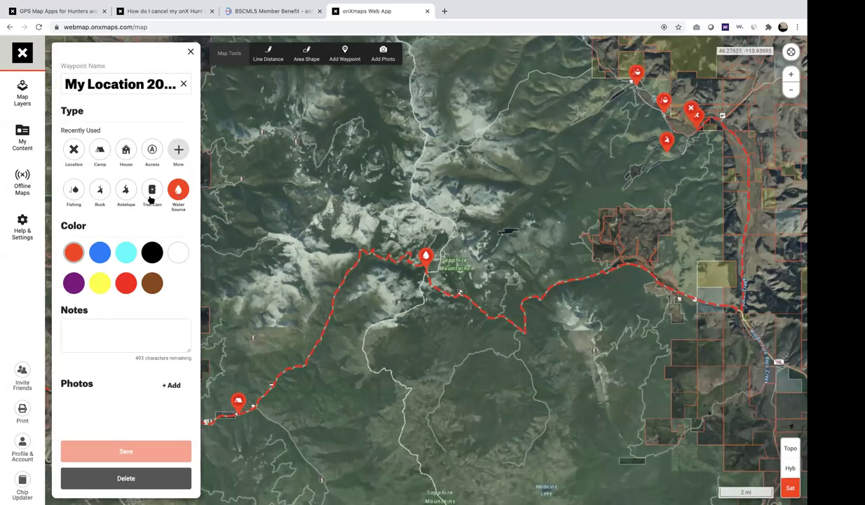
left_click(153, 191)
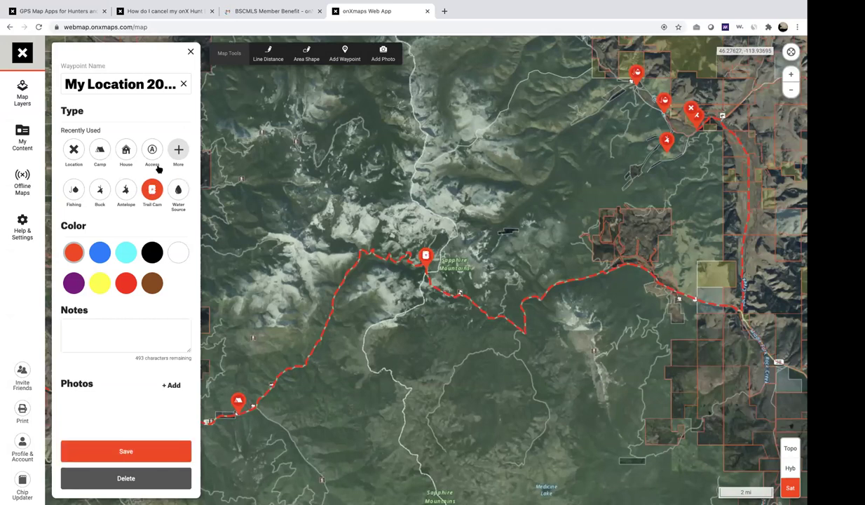
left_click(178, 153)
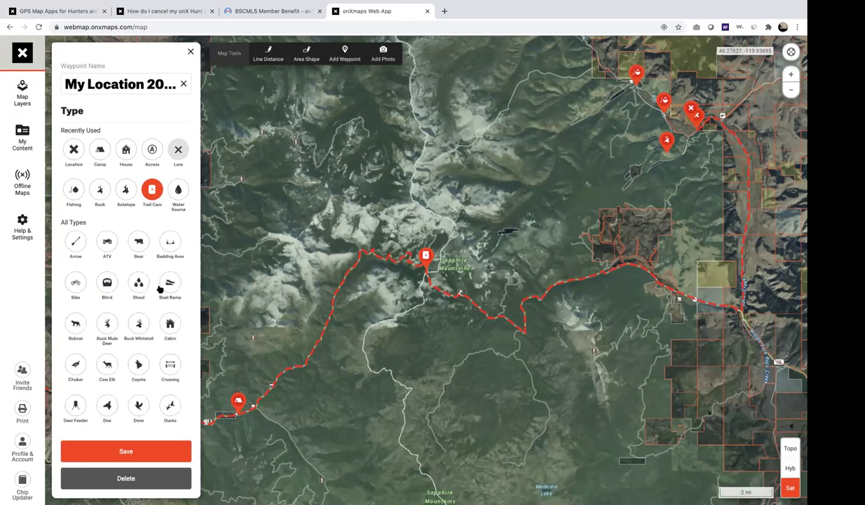
scroll(160, 287, "down", 10)
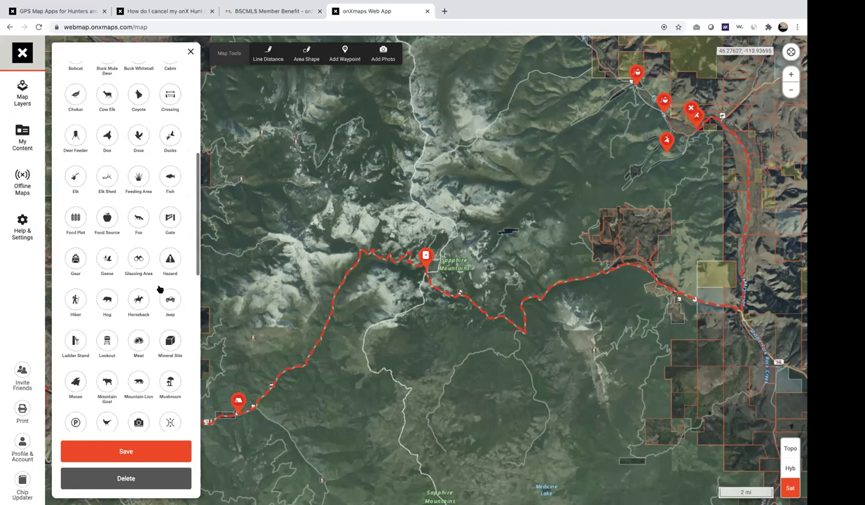
scroll(160, 287, "down", 5)
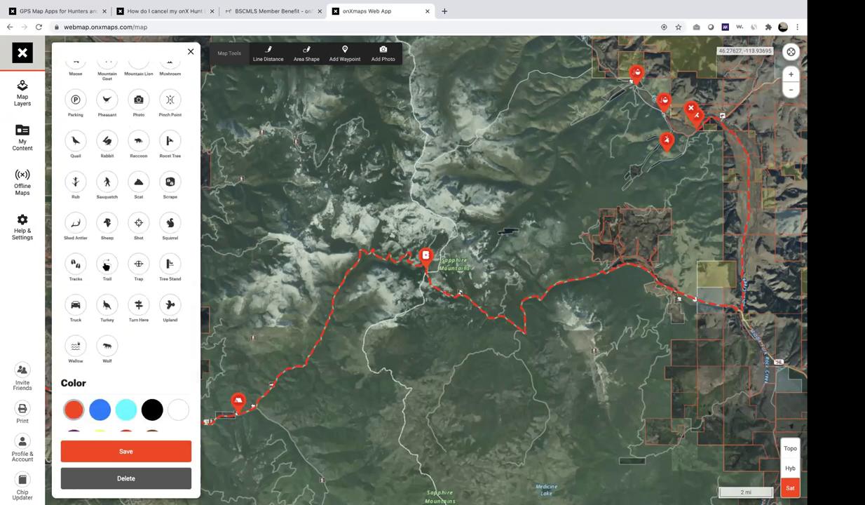
scroll(126, 223, "up", 10)
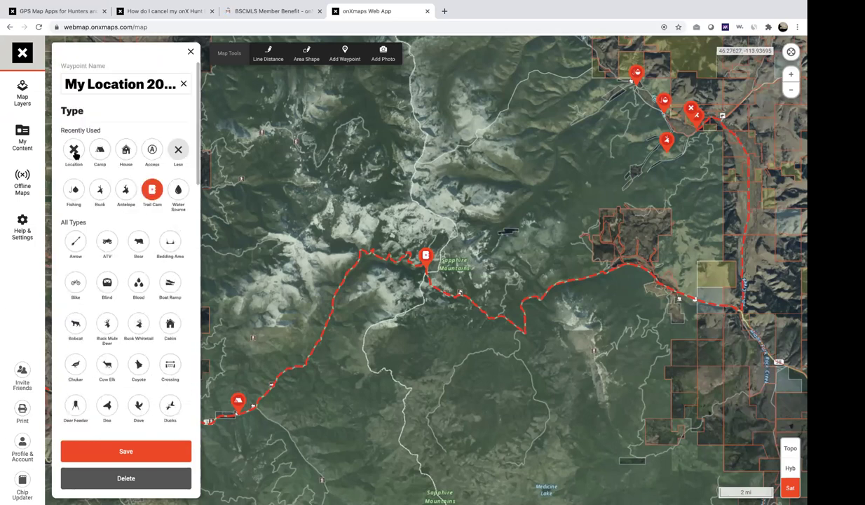
Try Location, House and Bear types with blue then cyan colours, then discard the edits
left_click(75, 153)
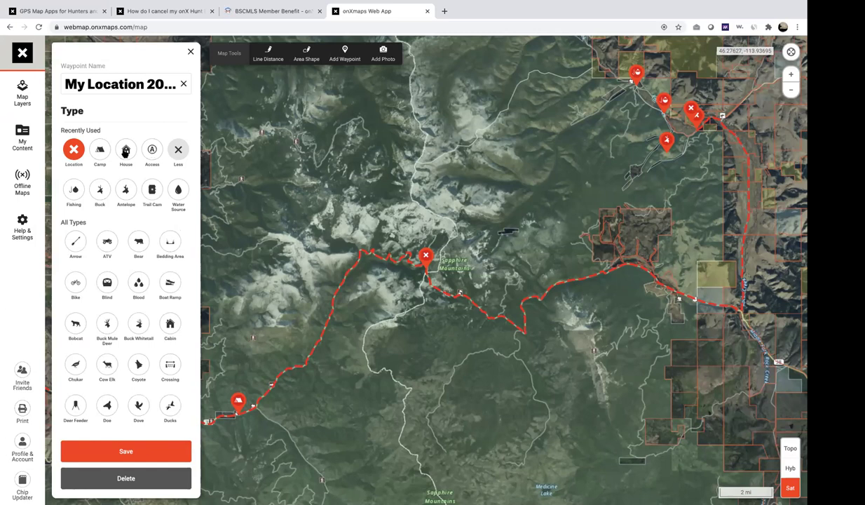
left_click(126, 150)
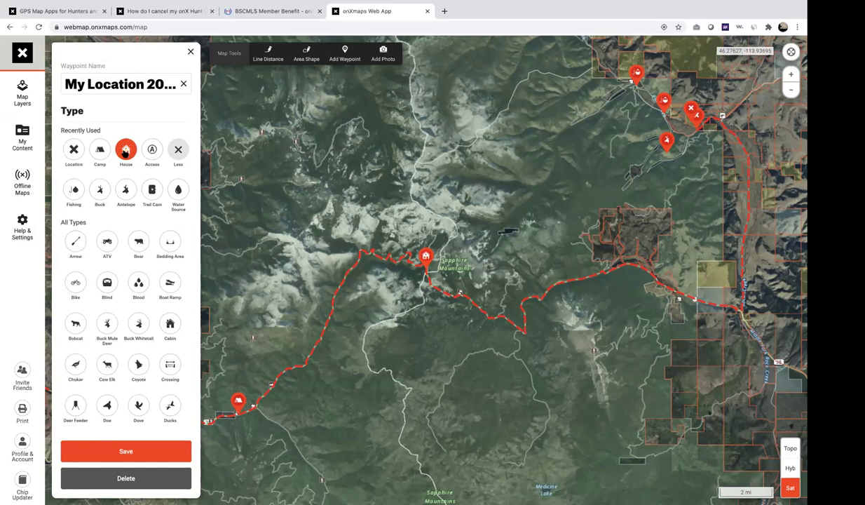
left_click(144, 245)
scroll(133, 259, "down", 5)
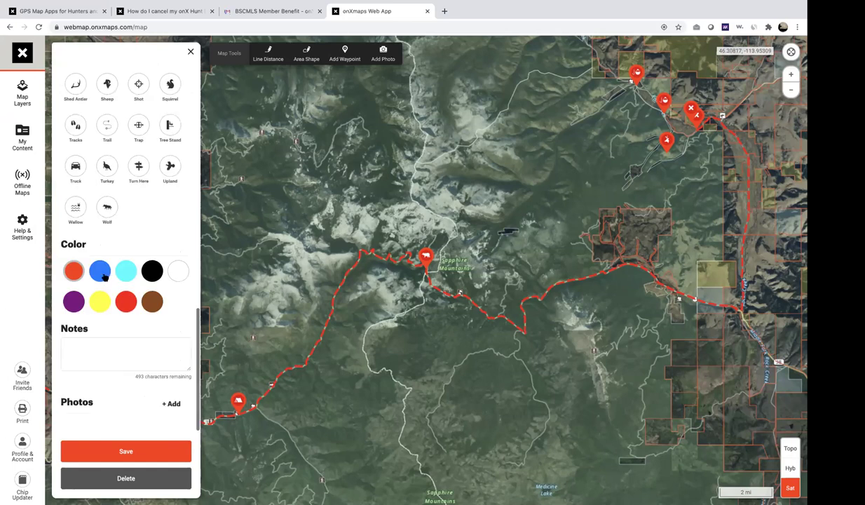
left_click(100, 271)
left_click(126, 272)
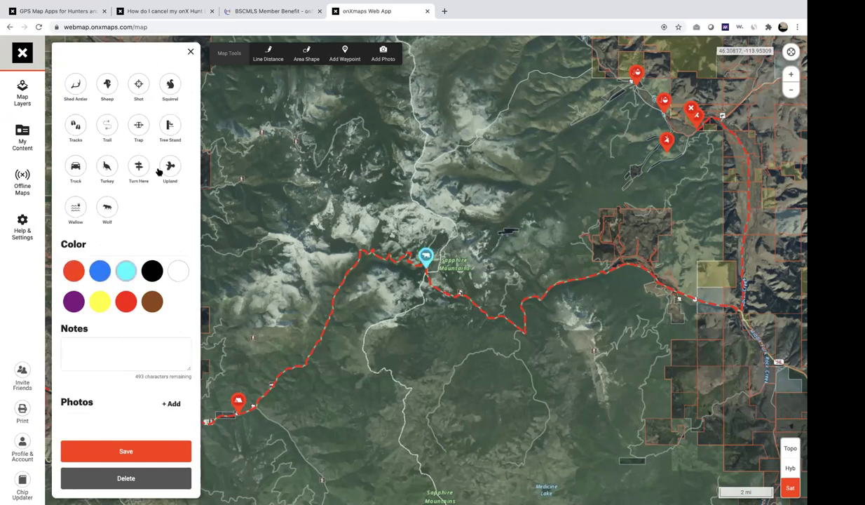
left_click(190, 52)
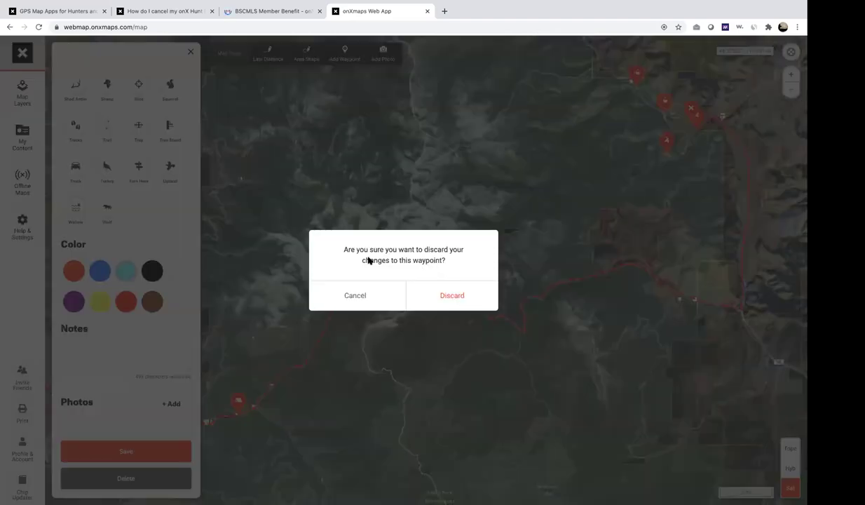
left_click(330, 54)
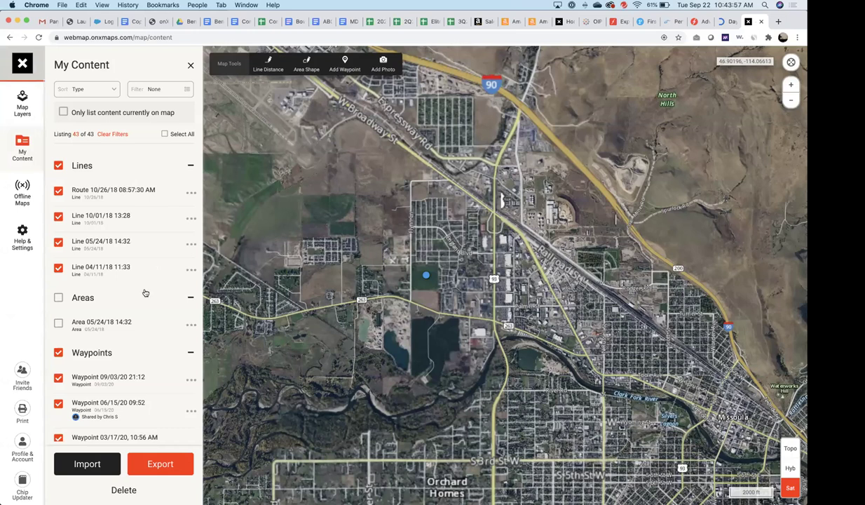
Scroll the My Content list and view the Filter Content options before returning to the list
scroll(146, 294, "down", 5)
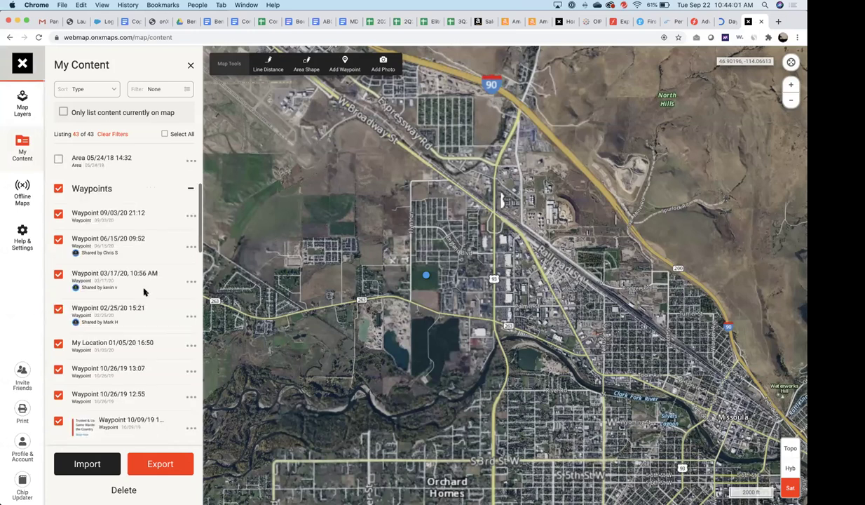
scroll(112, 91, "down", 8)
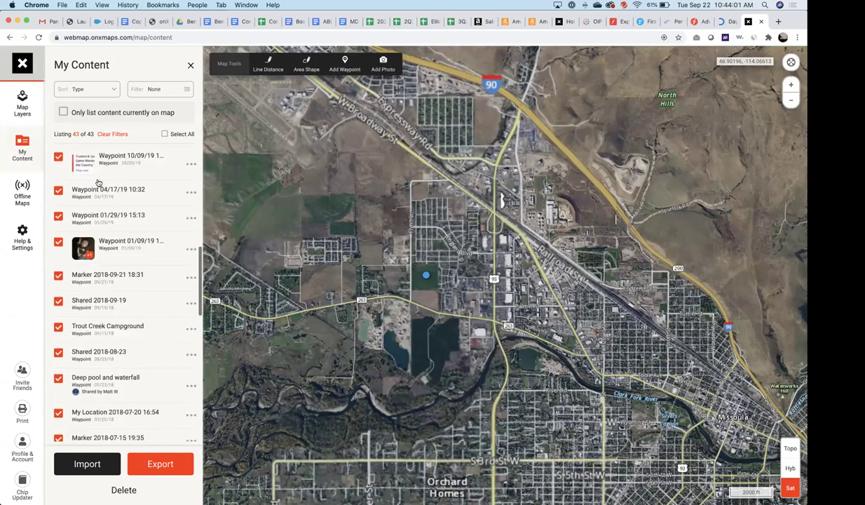
left_click(186, 90)
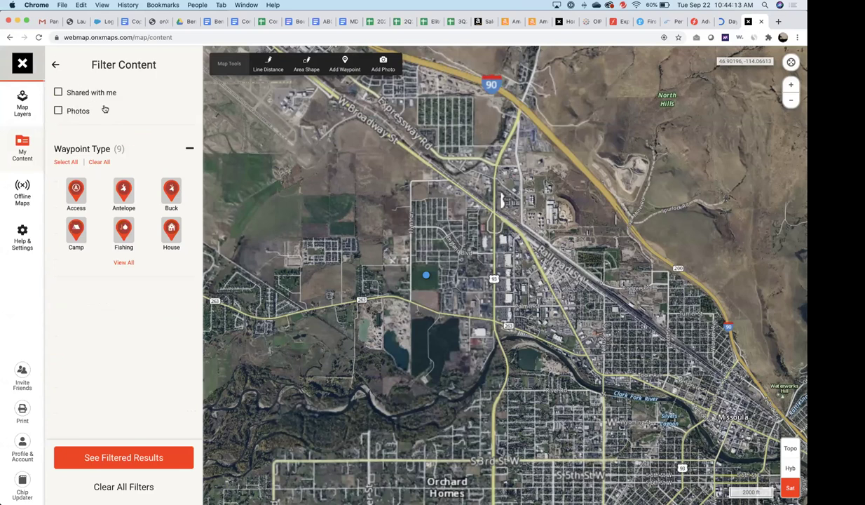
left_click(55, 63)
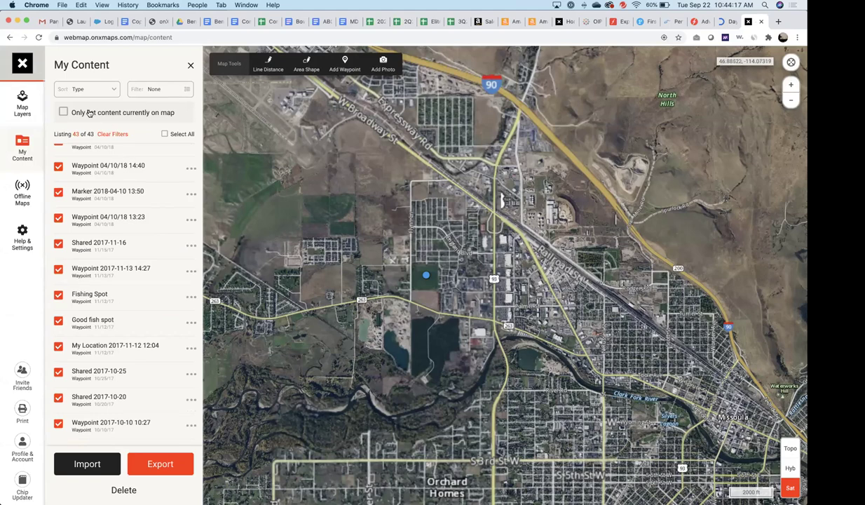
scroll(441, 270, "down", 1)
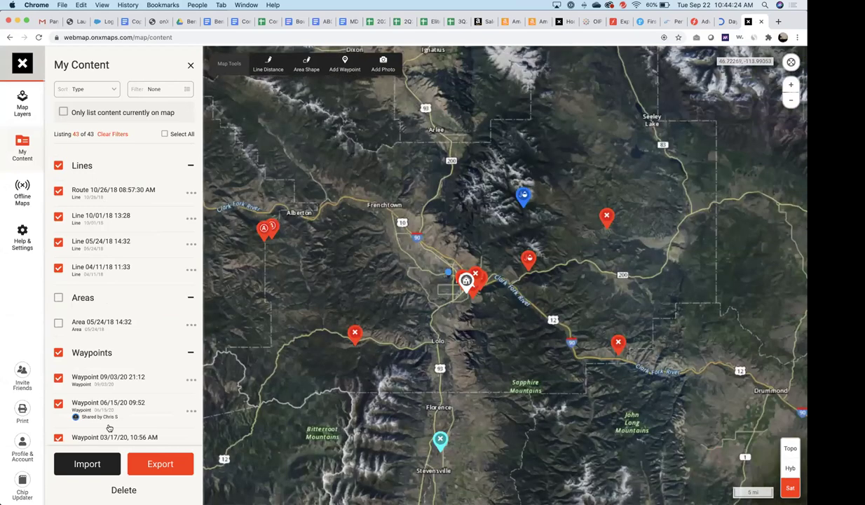
Toggle 'Only list content currently on map' on and off, then center the map on Good fish spot
left_click(64, 112)
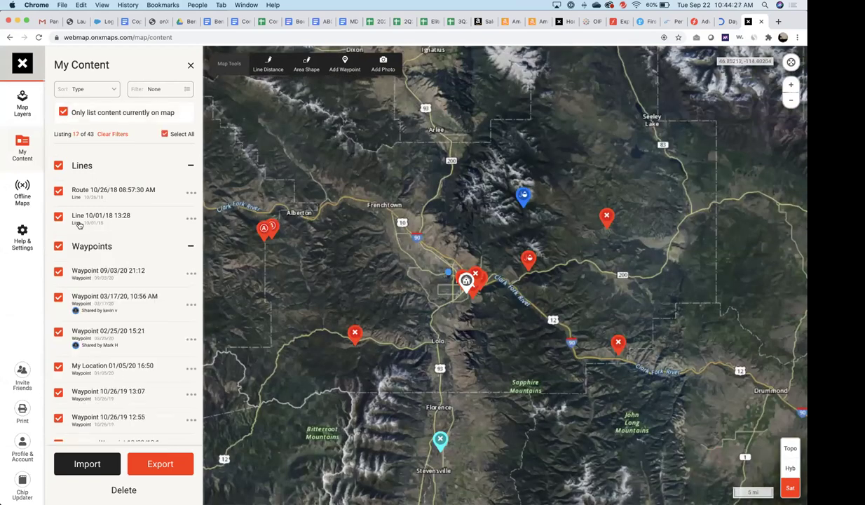
left_click(64, 112)
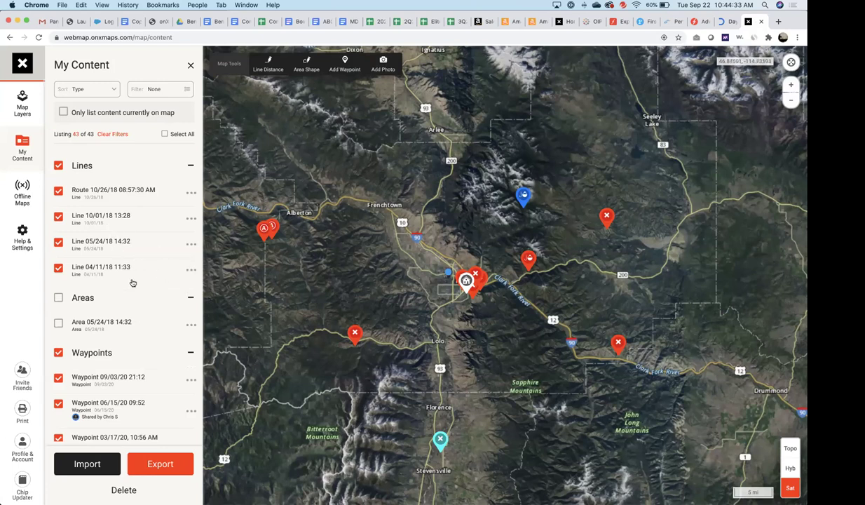
scroll(133, 282, "down", 15)
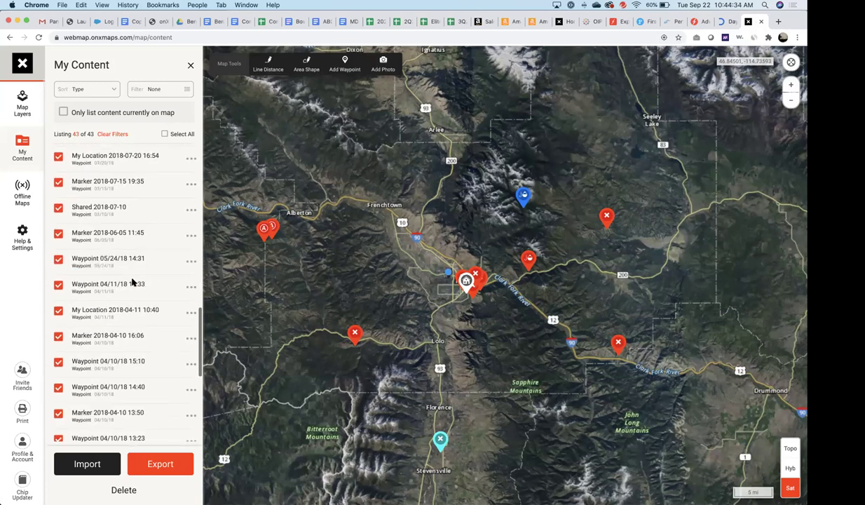
scroll(133, 283, "down", 5)
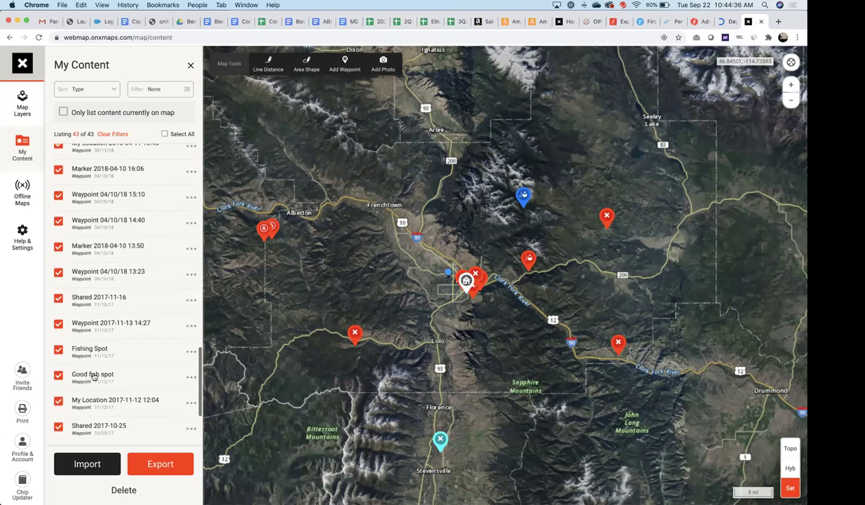
left_click(93, 376)
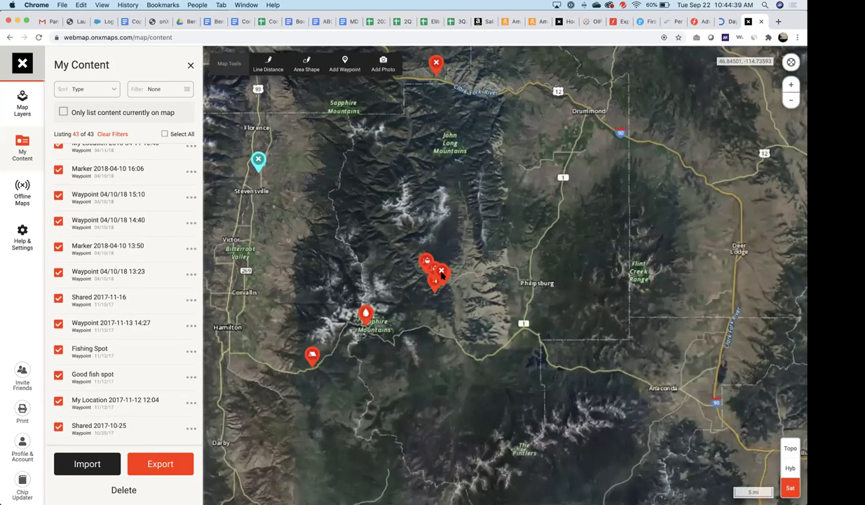
Zoom in on the Good fish spot pin, then zoom back out to the 10 mi view
scroll(443, 274, "up", 3)
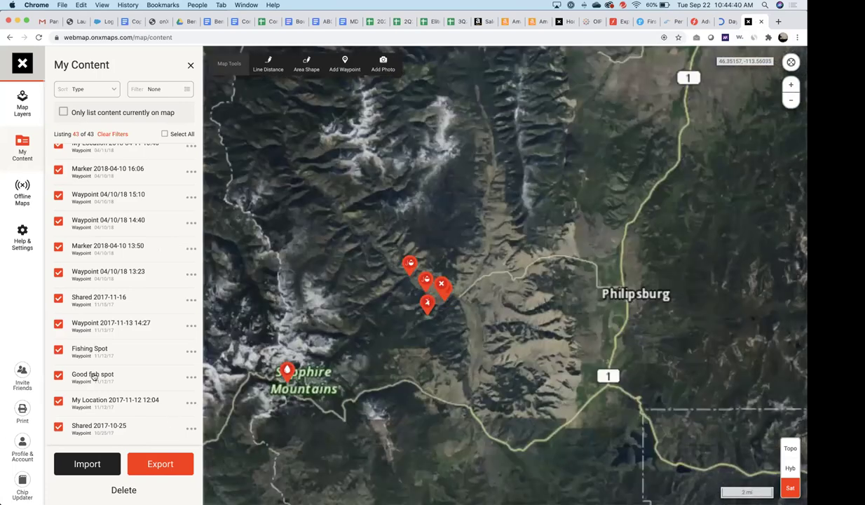
scroll(421, 297, "up", 2)
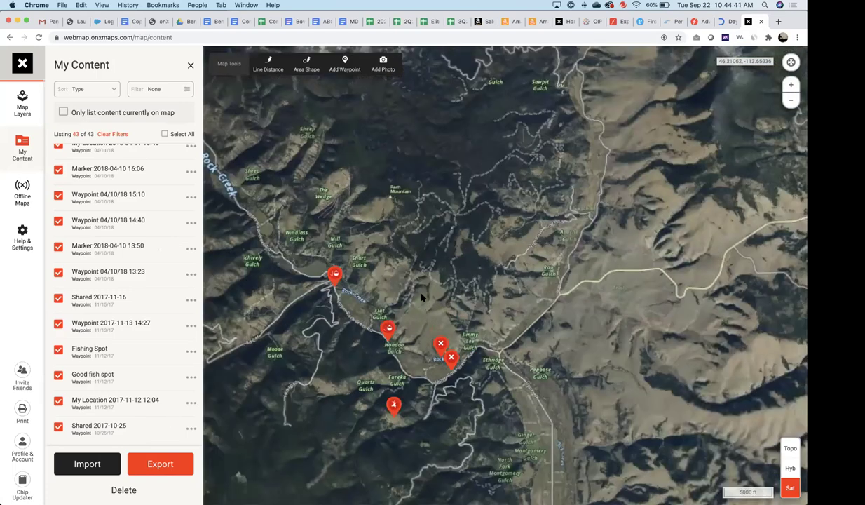
scroll(449, 239, "up", 4)
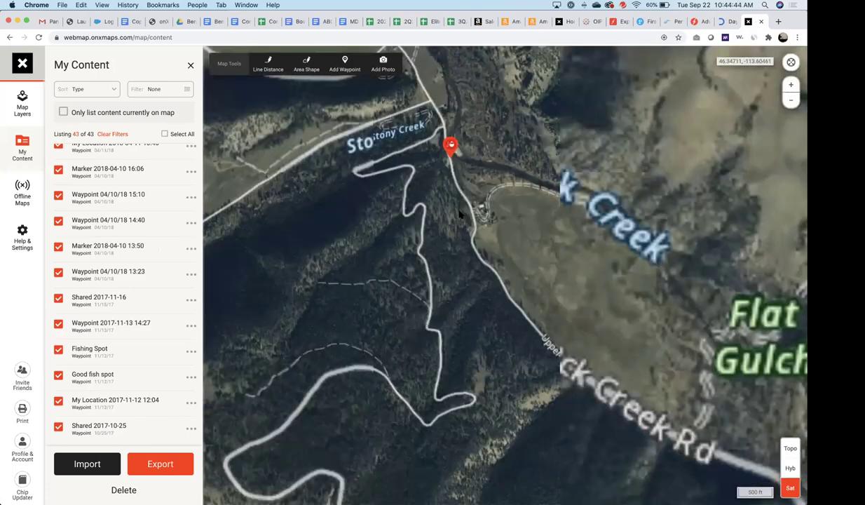
left_click_drag(459, 214, 448, 234)
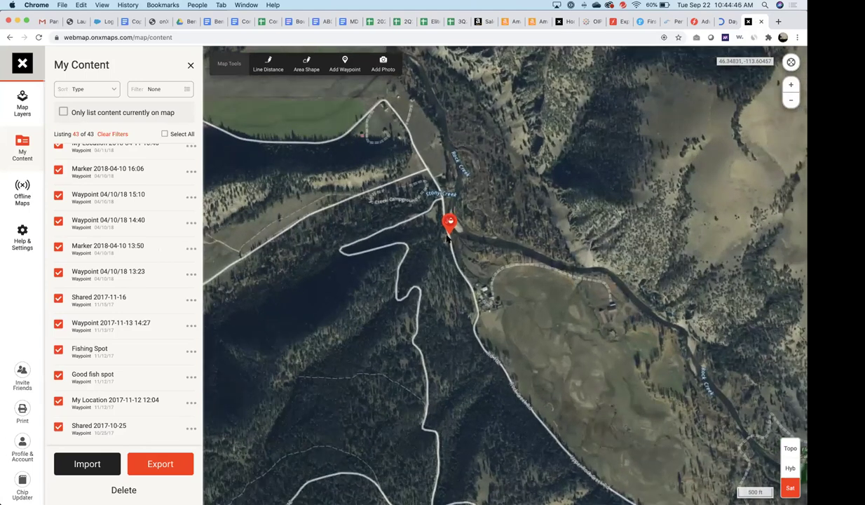
scroll(447, 238, "up", 2)
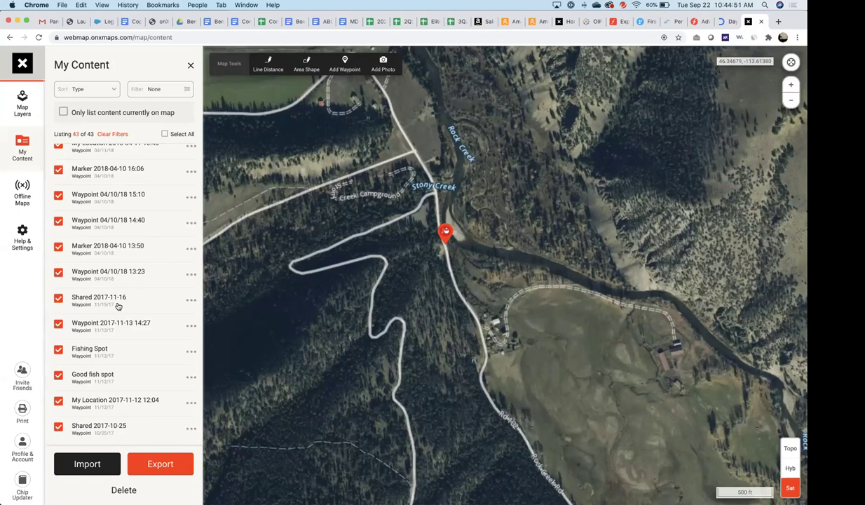
scroll(118, 306, "up", 10)
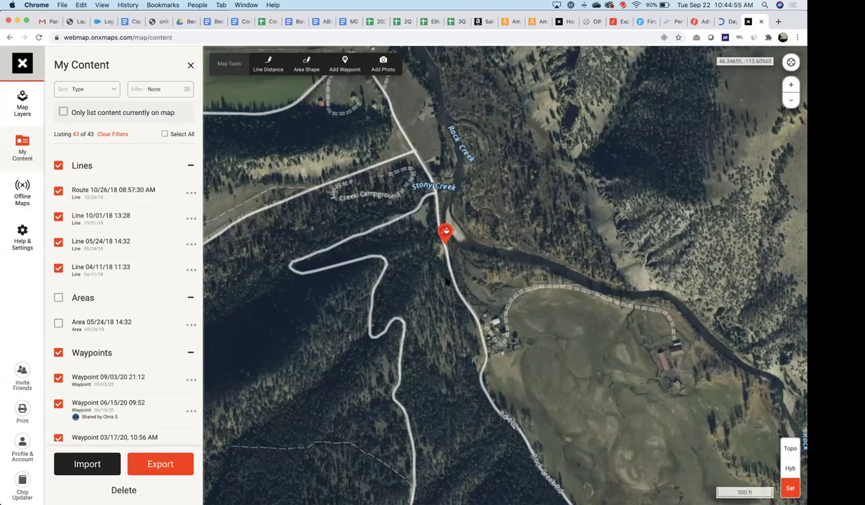
scroll(446, 280, "down", 10)
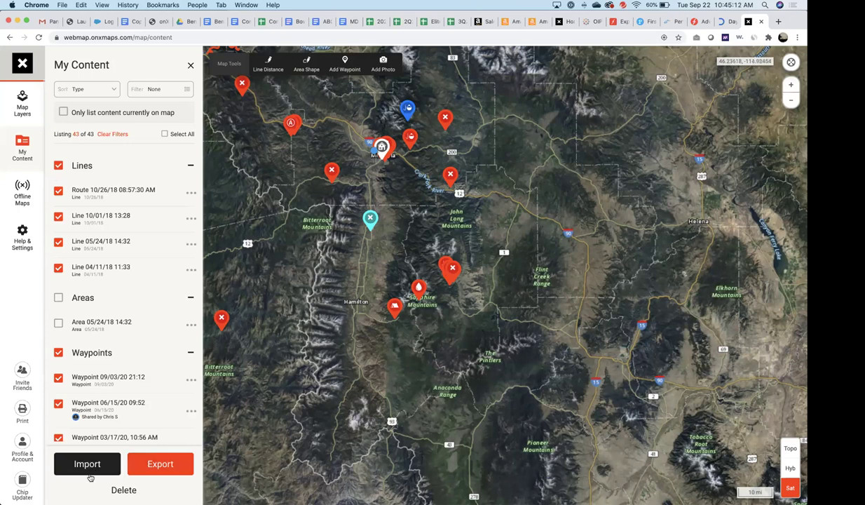
Cancel a map data import, close My Content, and open then close Help & Settings
left_click(90, 464)
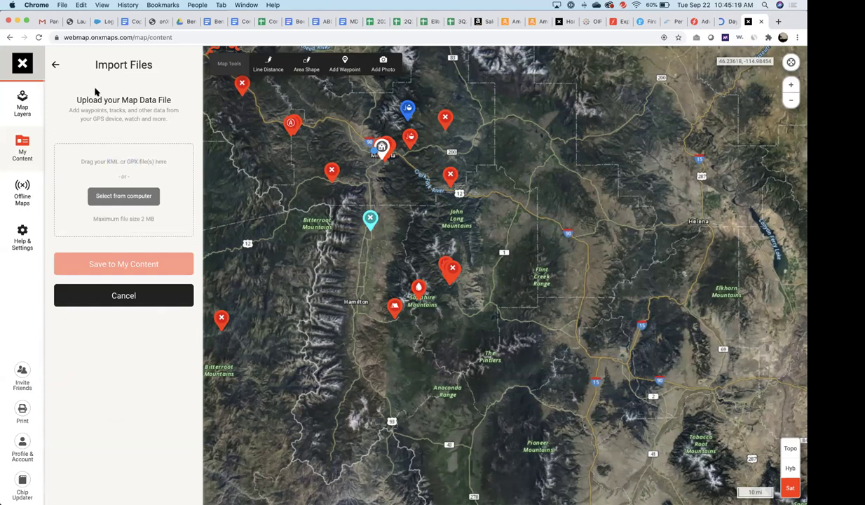
left_click(176, 295)
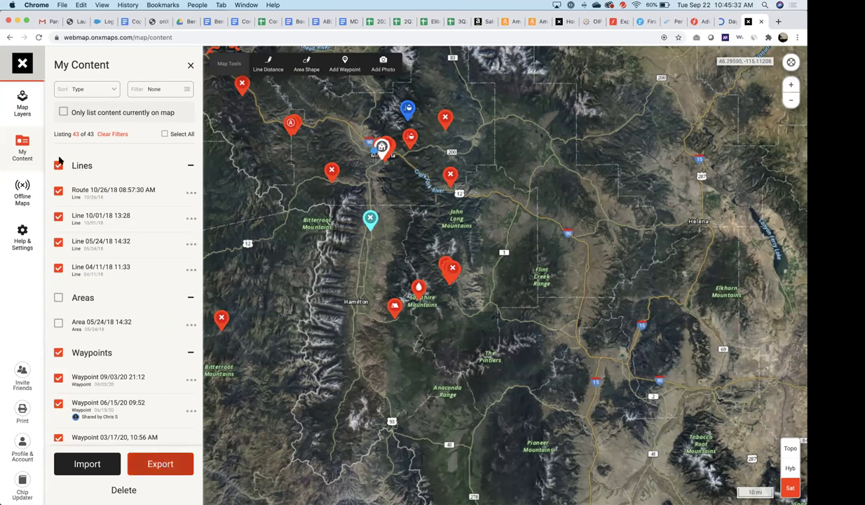
left_click(24, 145)
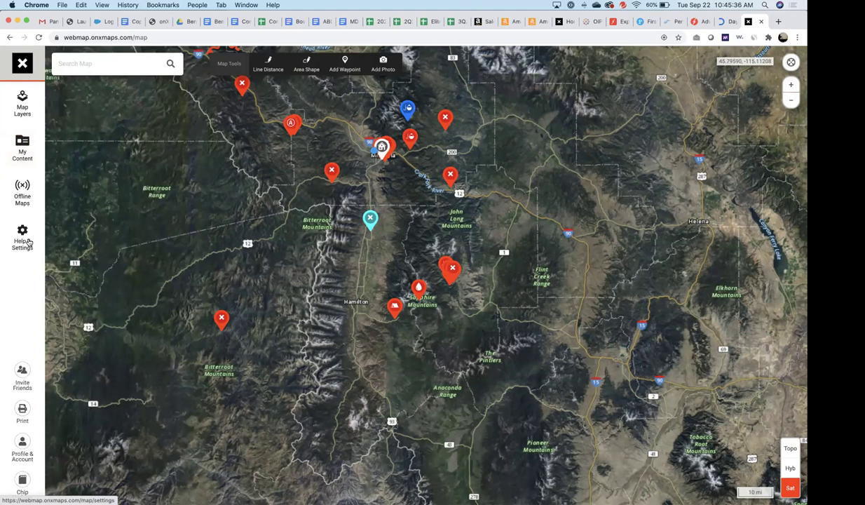
left_click(26, 238)
left_click(21, 239)
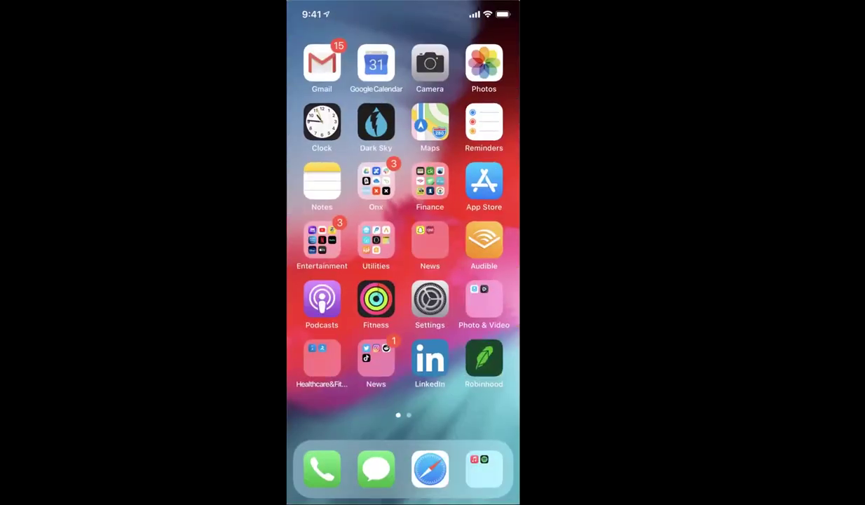
Launch onX Hunt from the Onx folder, then go to the App Store's Search page
left_click(376, 181)
left_click(403, 302)
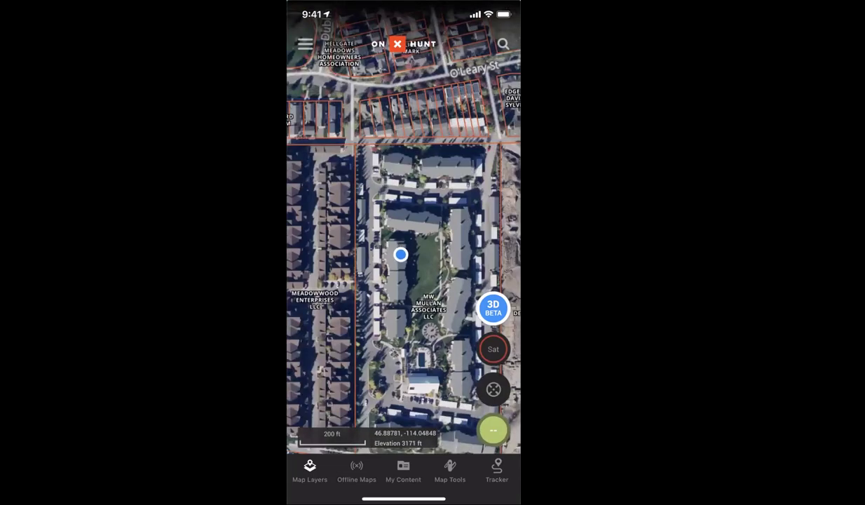
left_click_drag(404, 499, 412, 363)
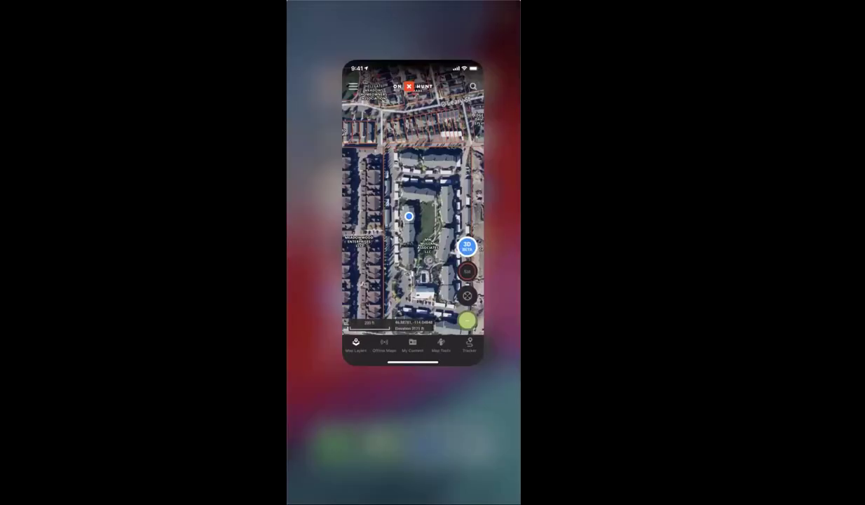
left_click(403, 406)
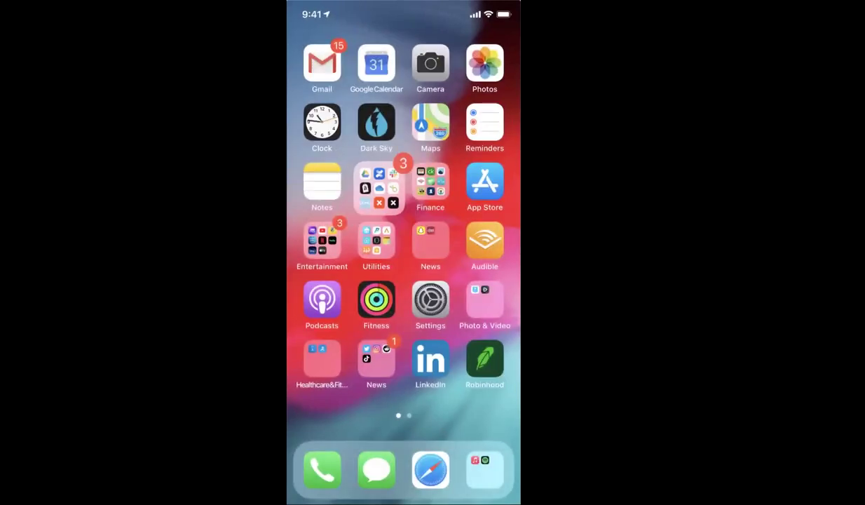
left_click(484, 178)
left_click(496, 470)
Search the App Store for 'onx', open the onX Hunt listing, and return to onX Hunt
left_click(393, 99)
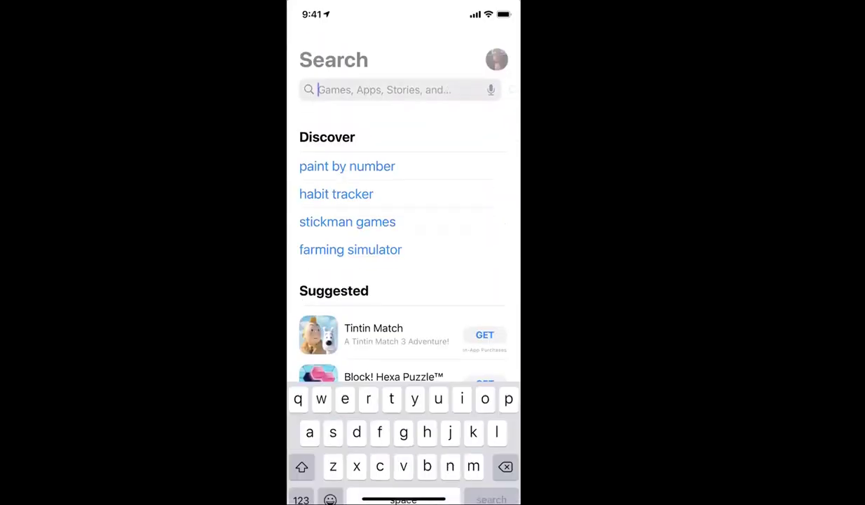
type("onx")
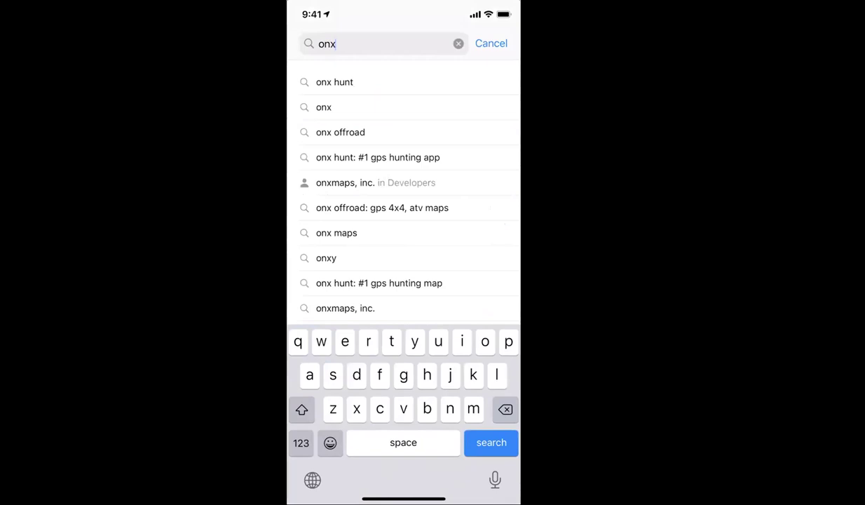
key("Return")
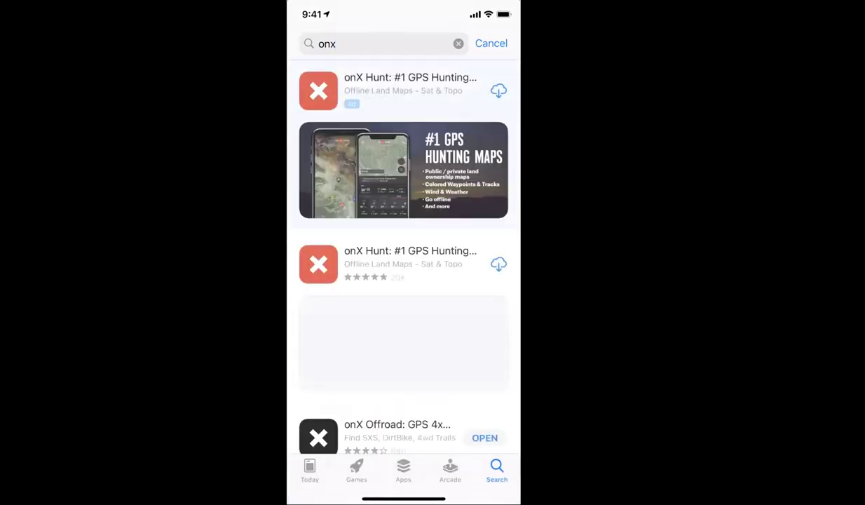
scroll(403, 267, "down", 1)
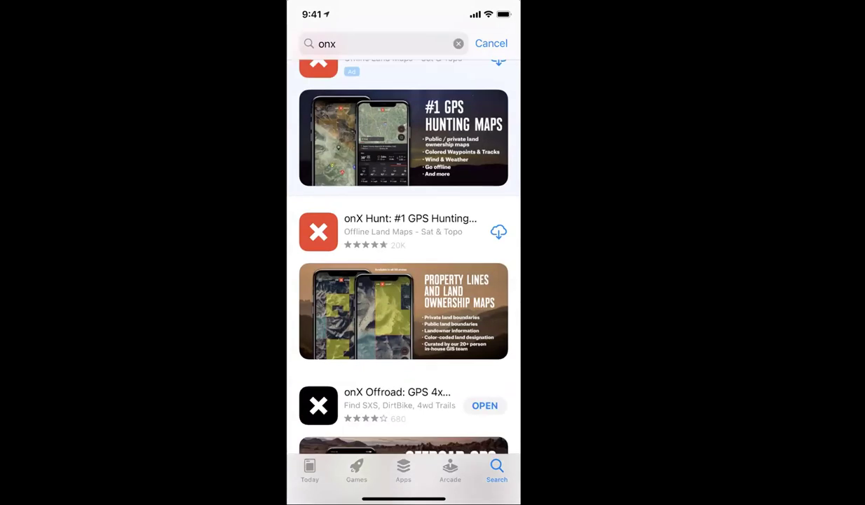
left_click(410, 224)
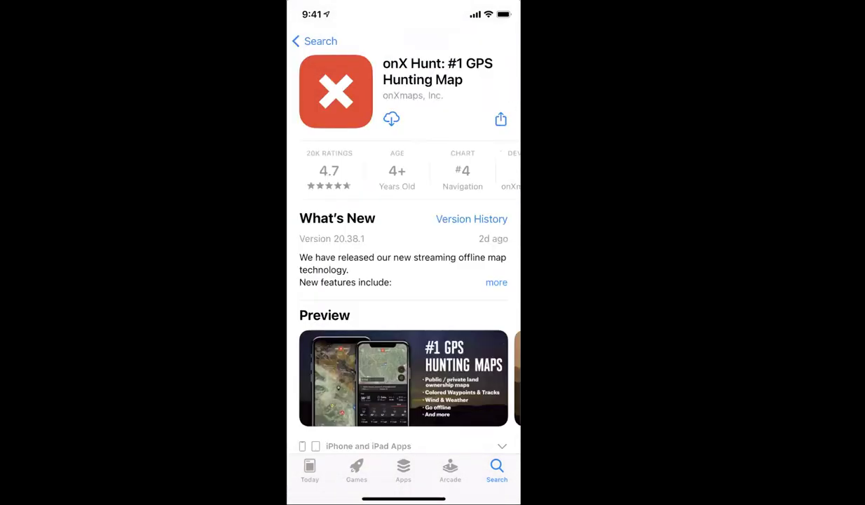
left_click_drag(403, 498, 426, 294)
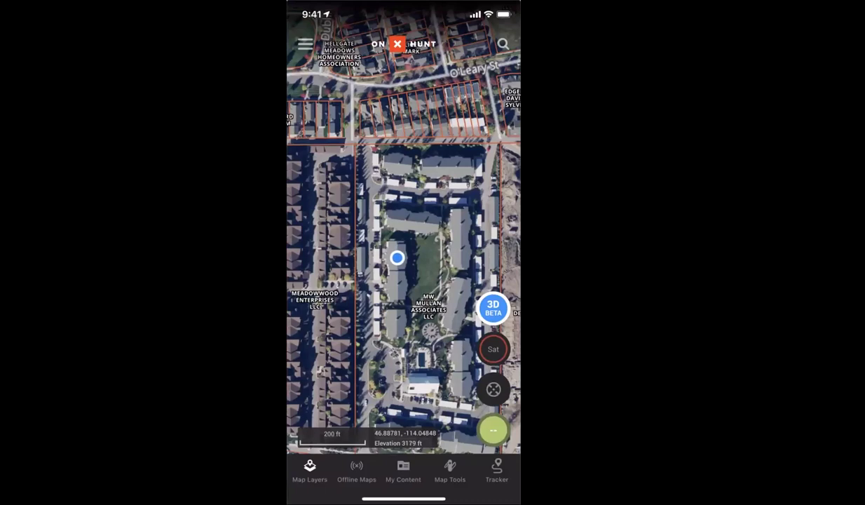
Go from Map Layers to the Tracker panel, which shows 00:00, 0.00 mi and 0.0 mph
left_click(310, 471)
left_click(497, 471)
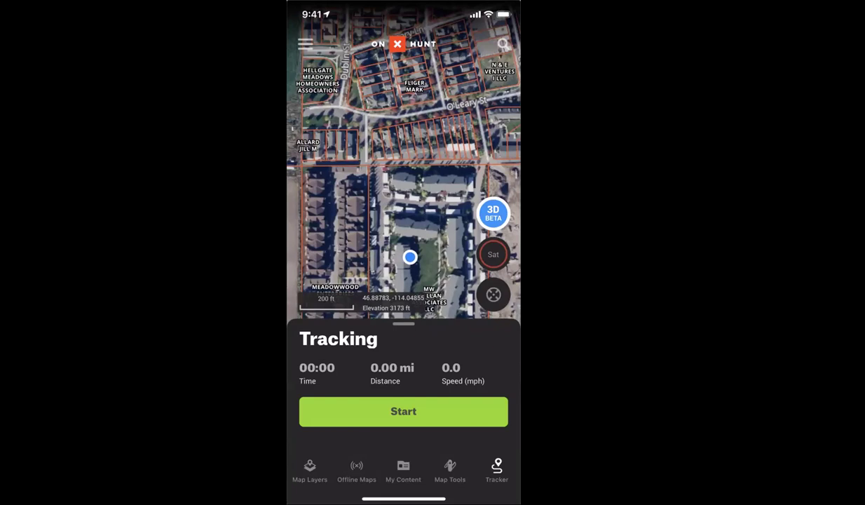
Record a GPS track, pausing and resuming it before stopping
left_click(403, 411)
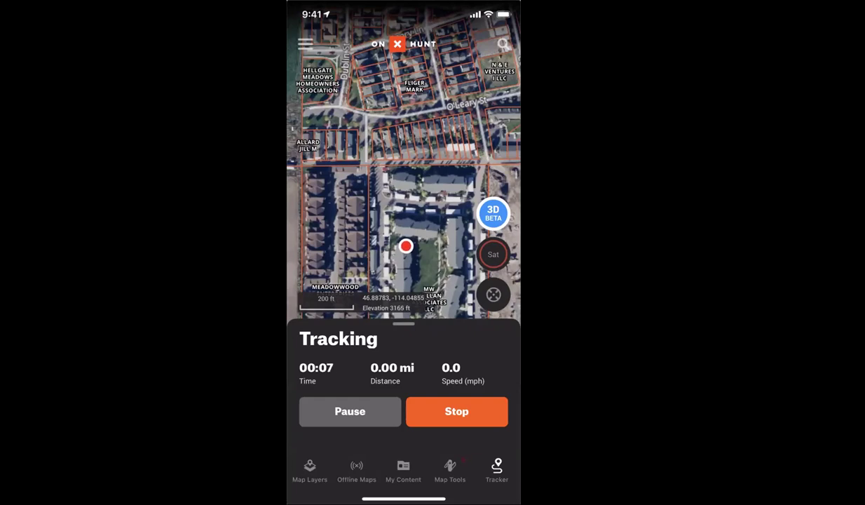
left_click(350, 411)
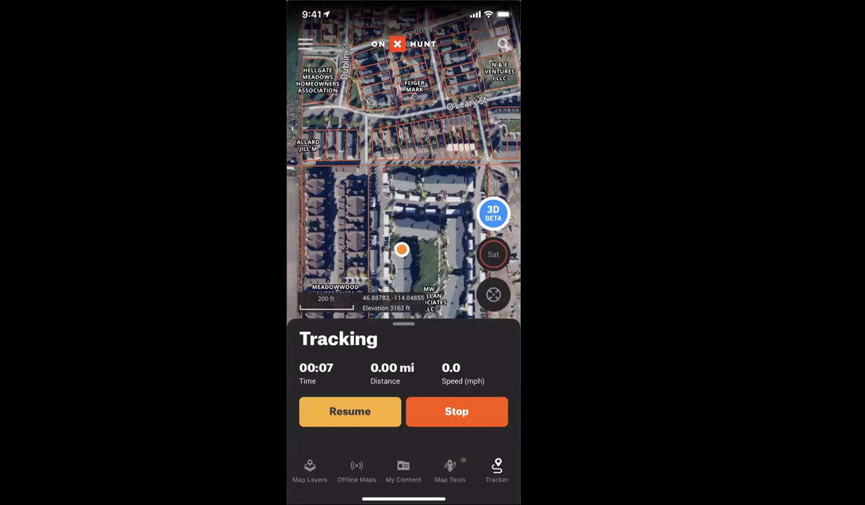
left_click(350, 412)
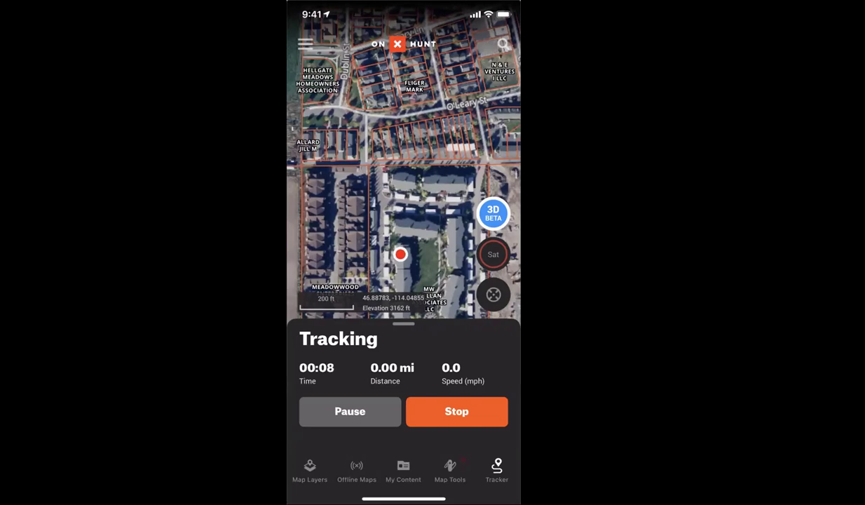
left_click(457, 411)
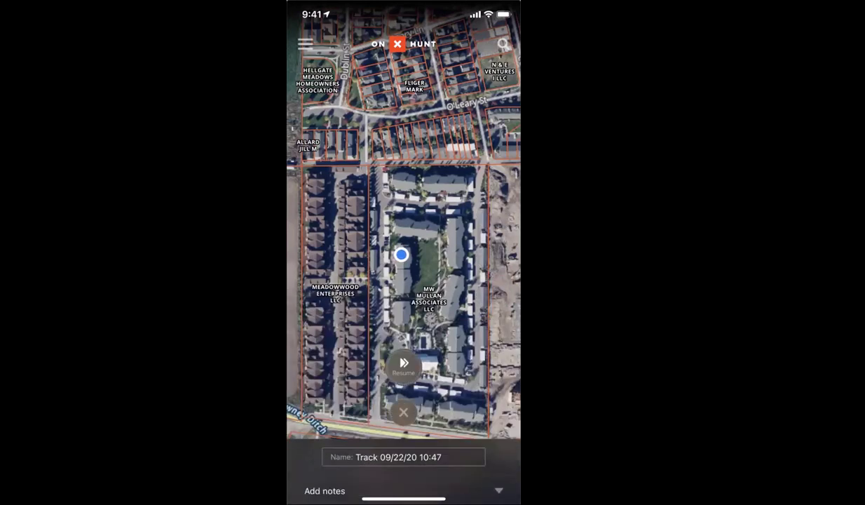
Discard the recorded track without saving it
left_click(403, 412)
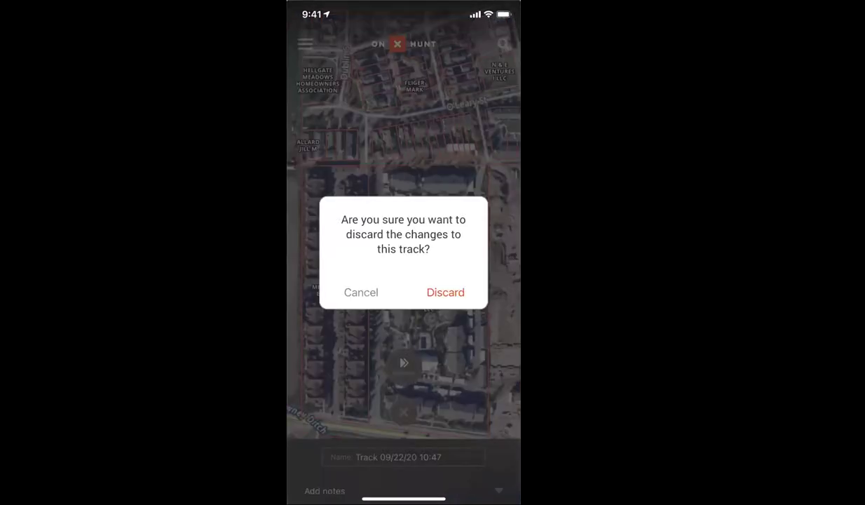
left_click(445, 291)
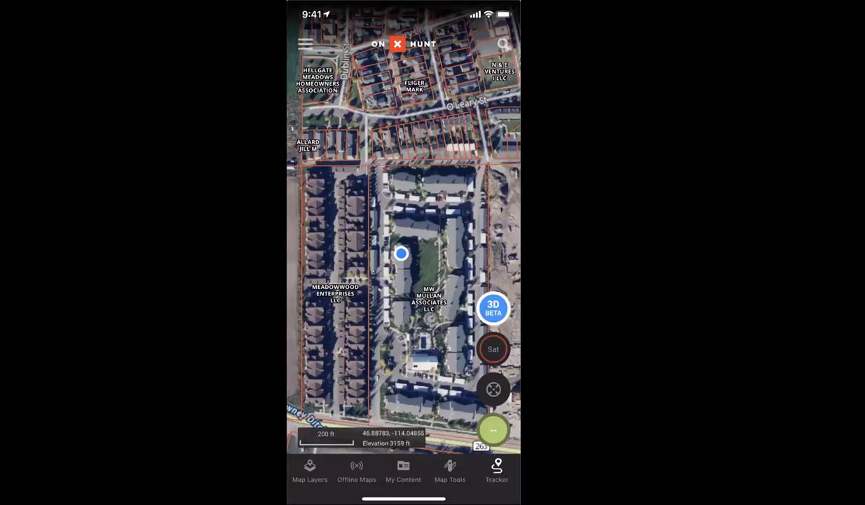
left_click(450, 471)
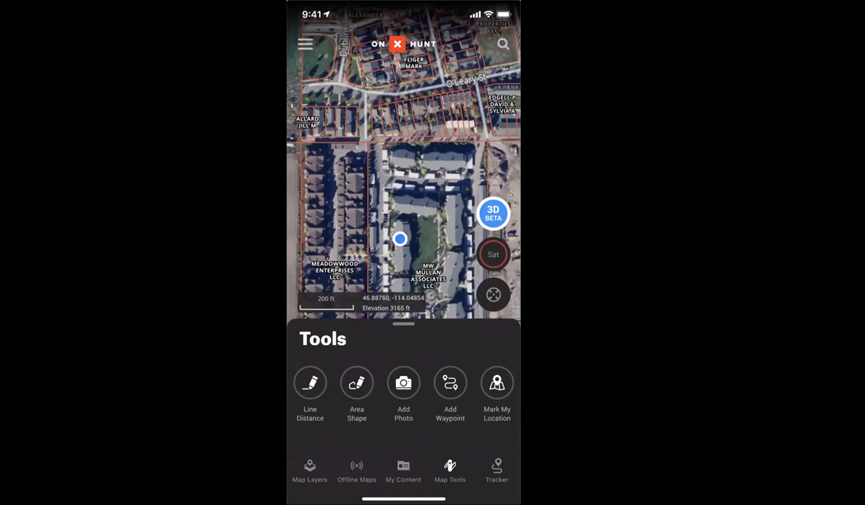
Create a photo waypoint by taking a new photo and accepting it
left_click(403, 383)
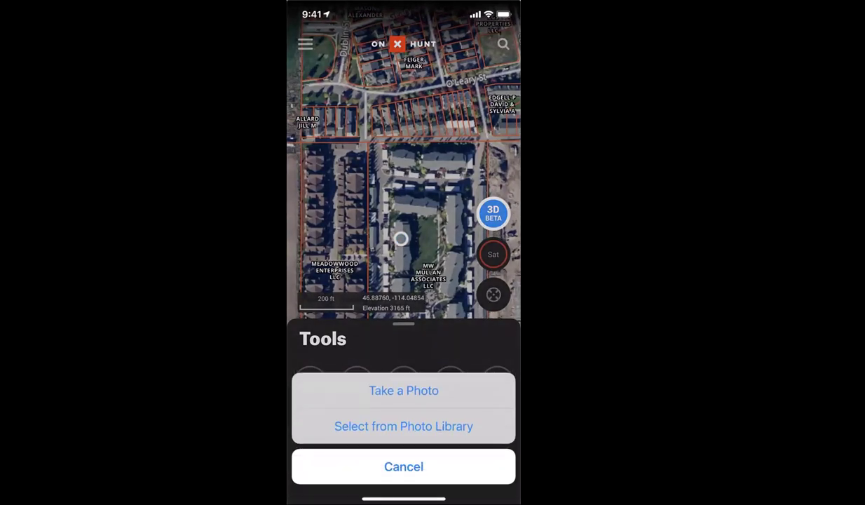
left_click(404, 425)
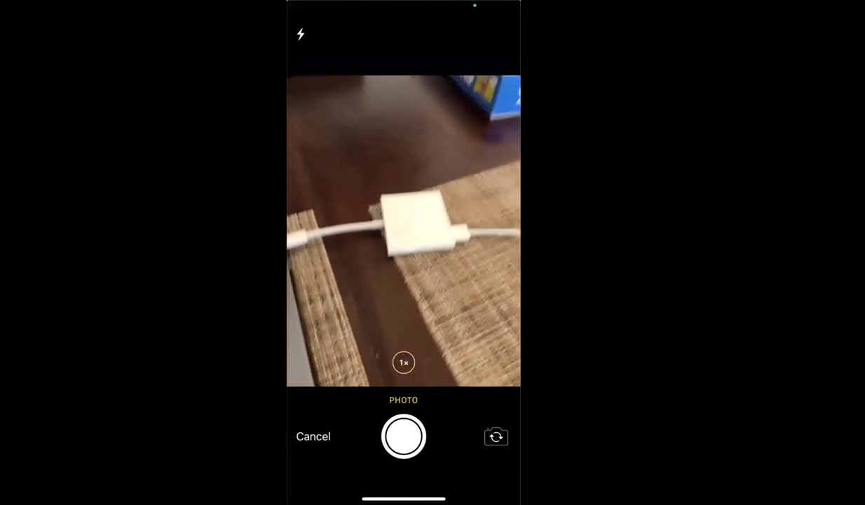
left_click(404, 436)
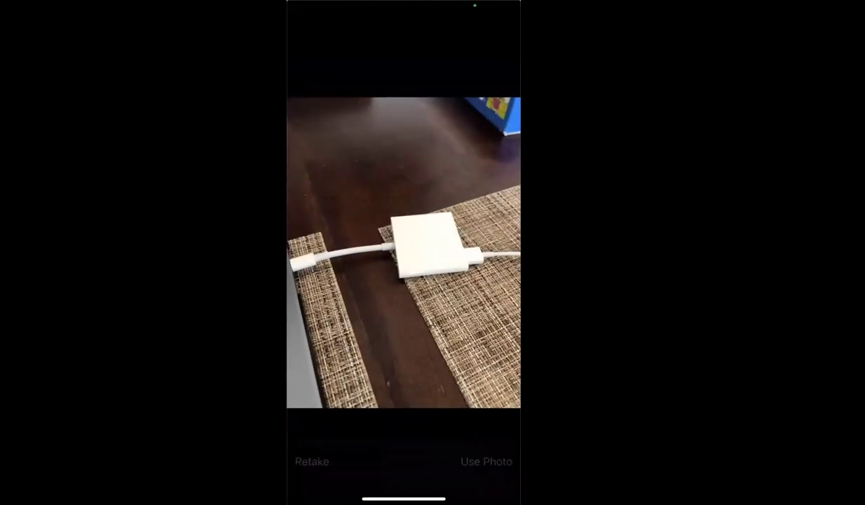
left_click(485, 460)
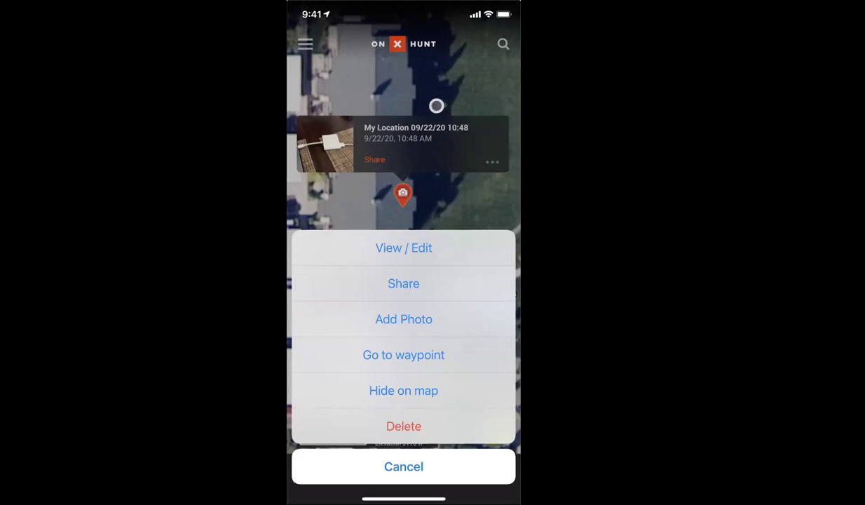
Review the new waypoint's details and view its photo full screen
left_click(417, 138)
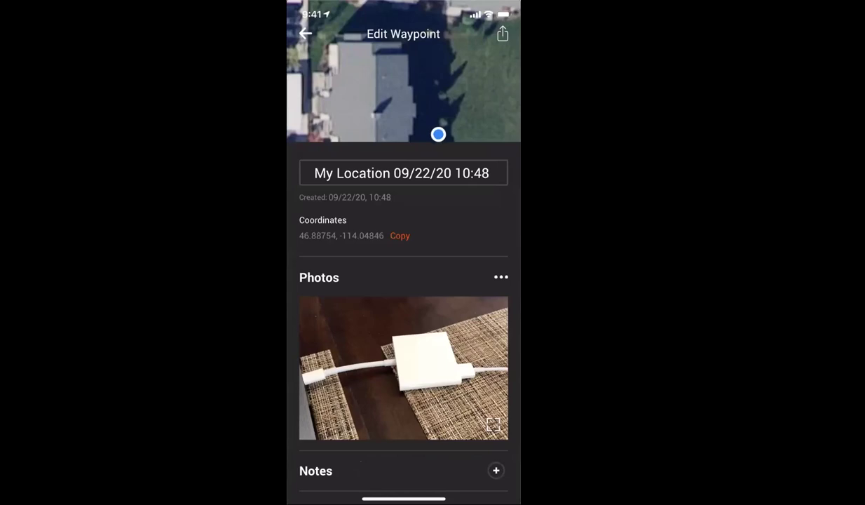
scroll(404, 316, "down", 2)
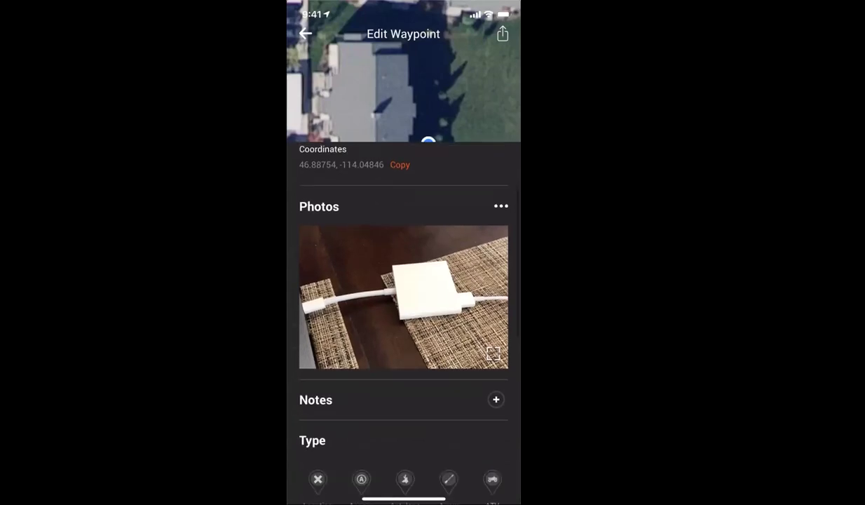
left_click(405, 295)
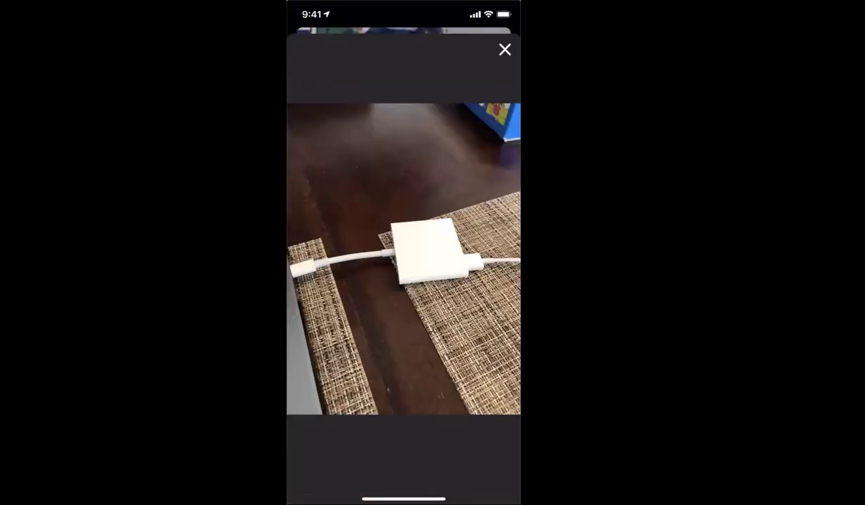
left_click(505, 48)
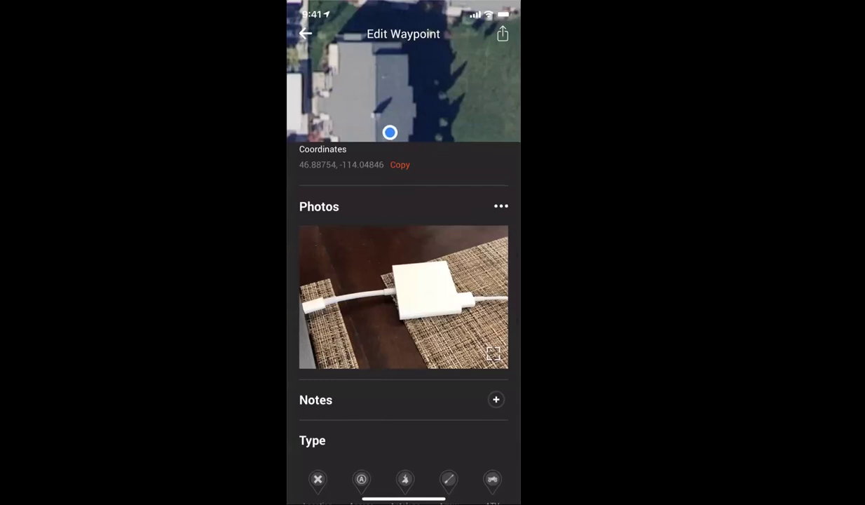
Scroll down the waypoint details and delete the photo waypoint
scroll(403, 316, "down", 2)
scroll(404, 316, "down", 2)
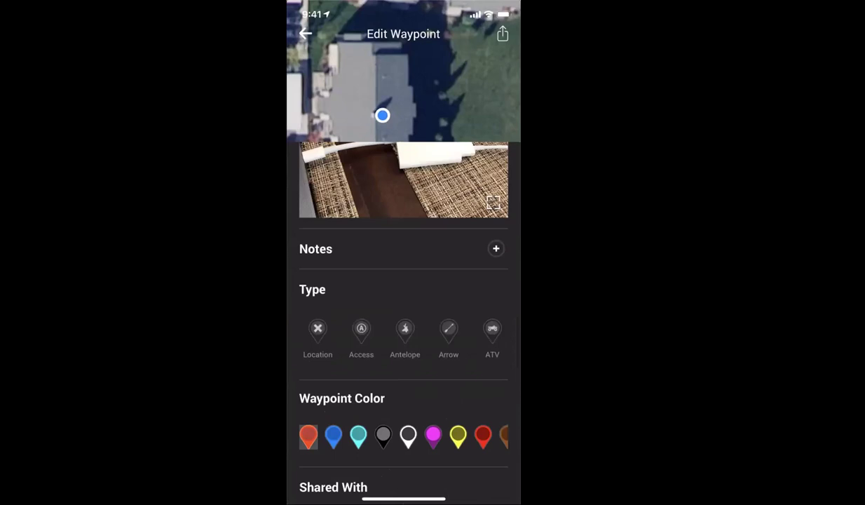
scroll(404, 315, "down", 5)
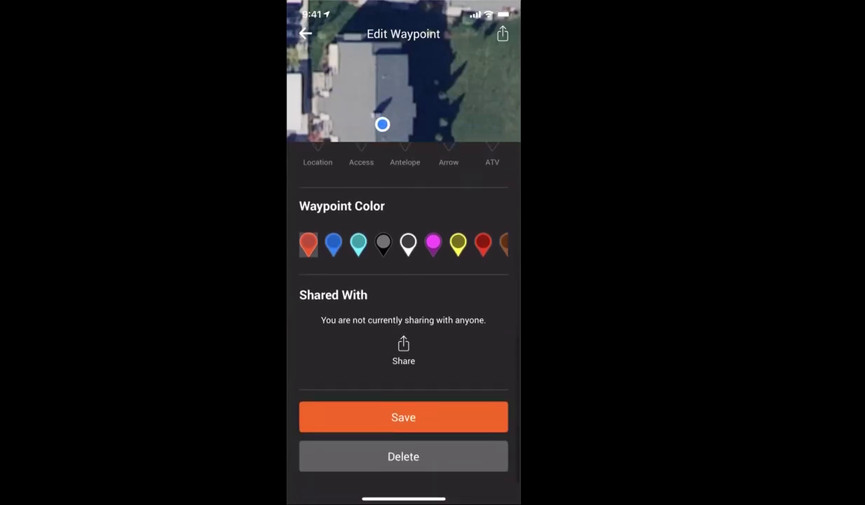
scroll(404, 316, "up", 9)
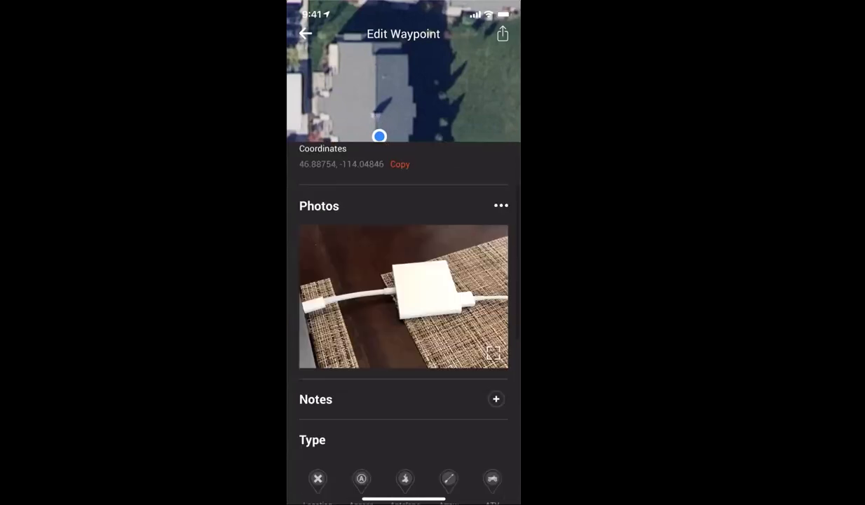
scroll(389, 315, "down", 7)
left_click(403, 455)
left_click(446, 284)
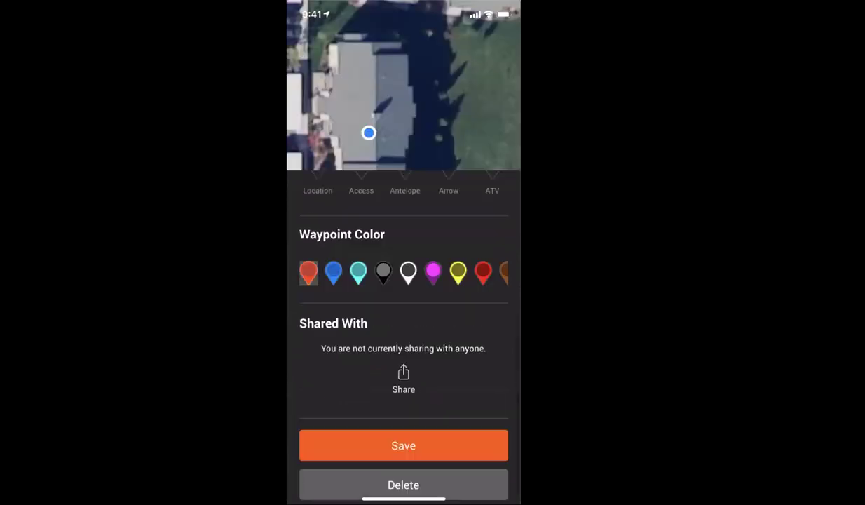
Add a new waypoint and place it on the long building's rooftop
left_click(450, 471)
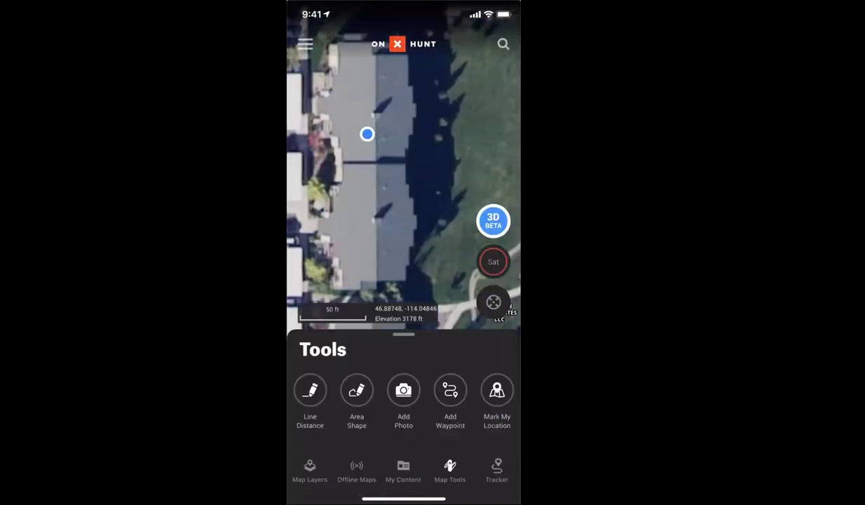
left_click(450, 387)
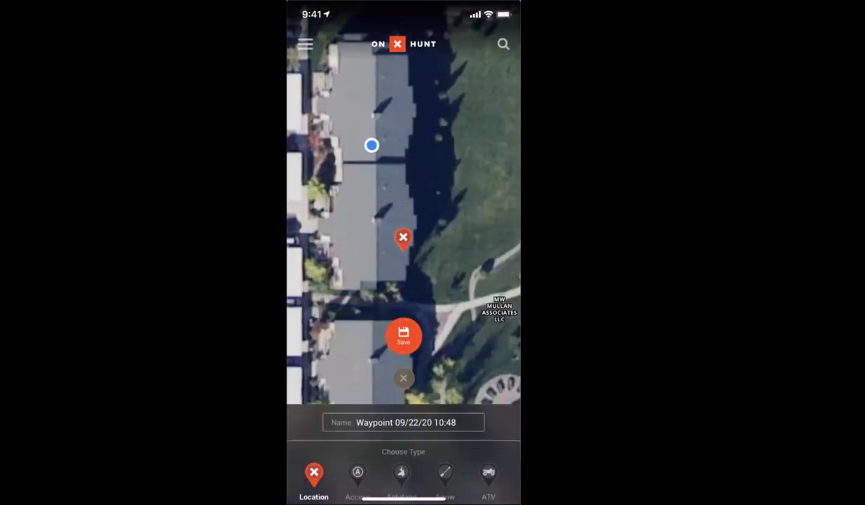
left_click(475, 177)
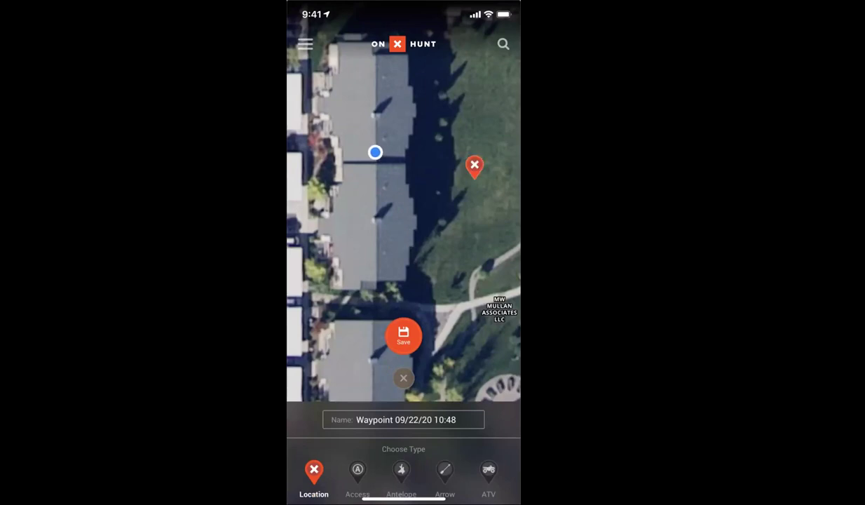
left_click(371, 203)
left_click(403, 245)
left_click(385, 202)
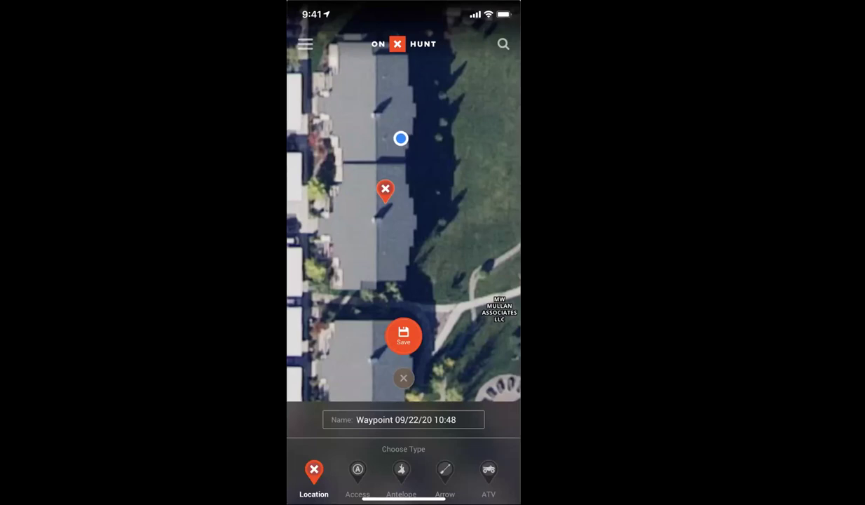
Keep the name 'Waypoint 09/22/20 10:48', set the type to Bike, and save
left_click(434, 420)
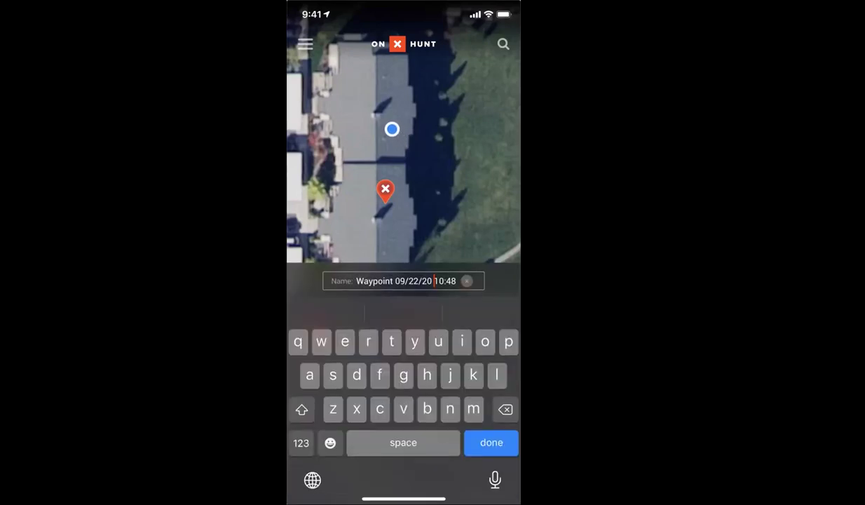
key("Return")
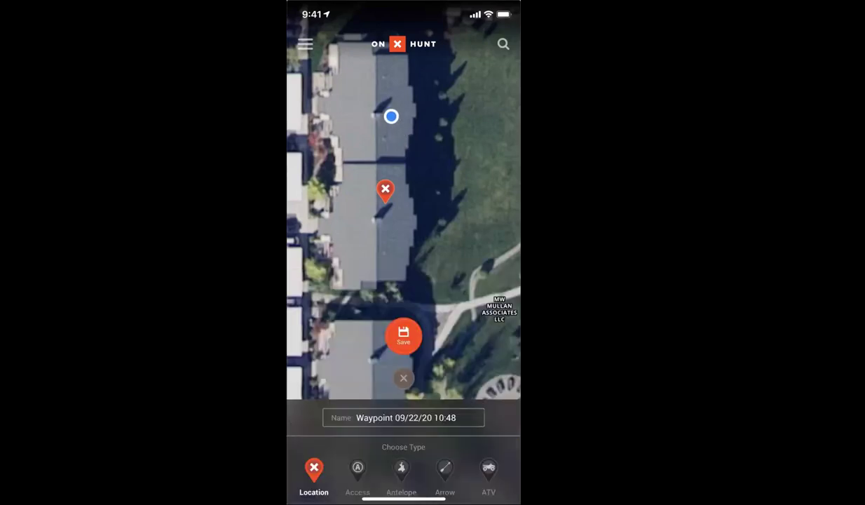
left_click(443, 469)
left_click(399, 469)
left_click(403, 336)
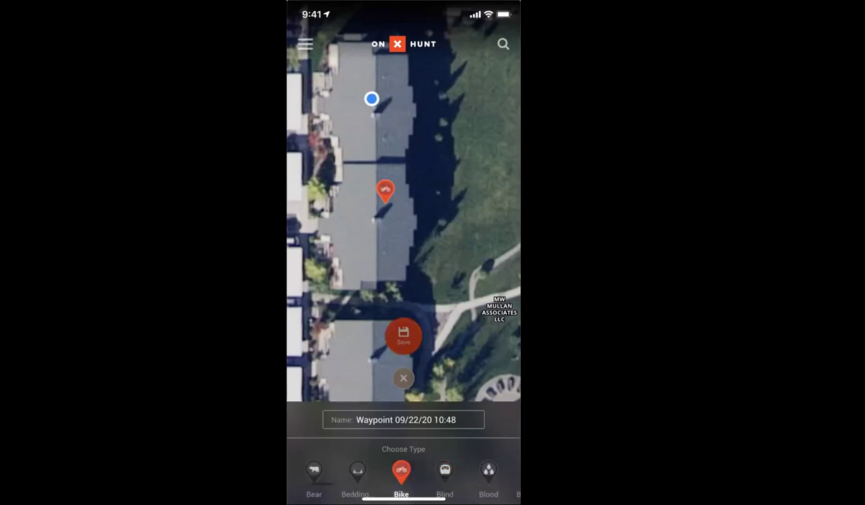
Review the saved waypoint's details without adding a photo, then return to the map
left_click(475, 158)
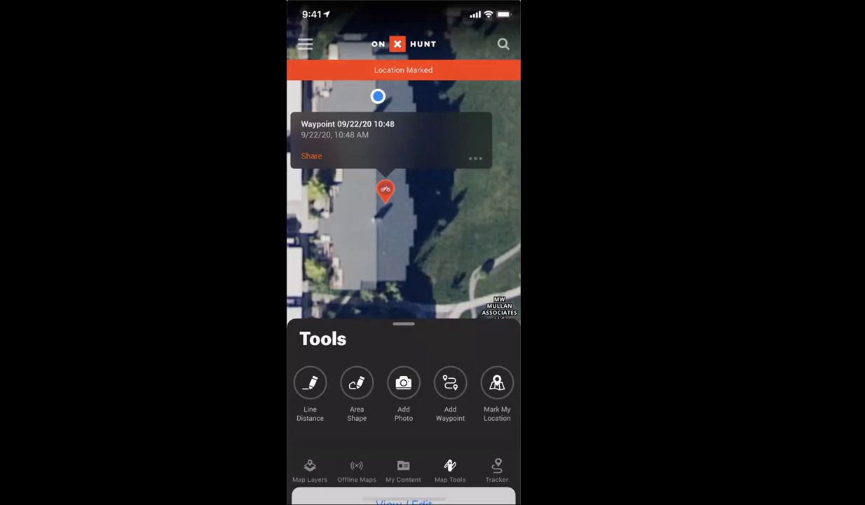
left_click(404, 466)
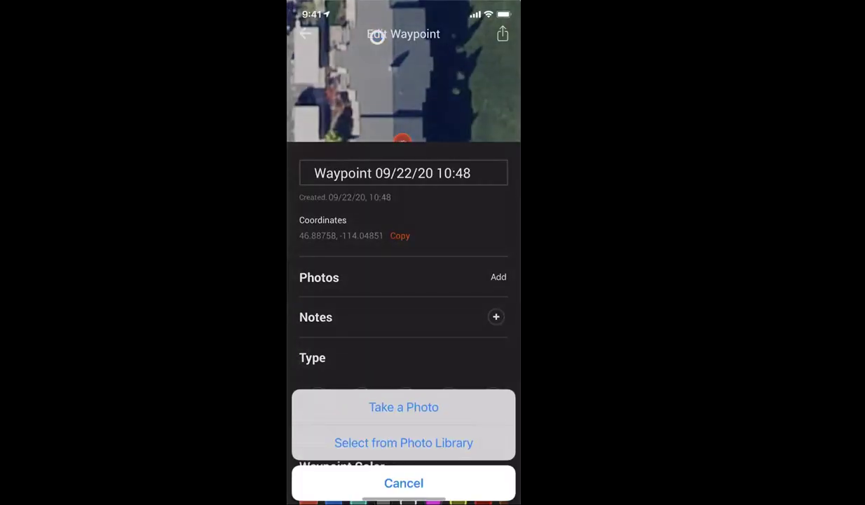
left_click(376, 38)
scroll(403, 316, "down", 5)
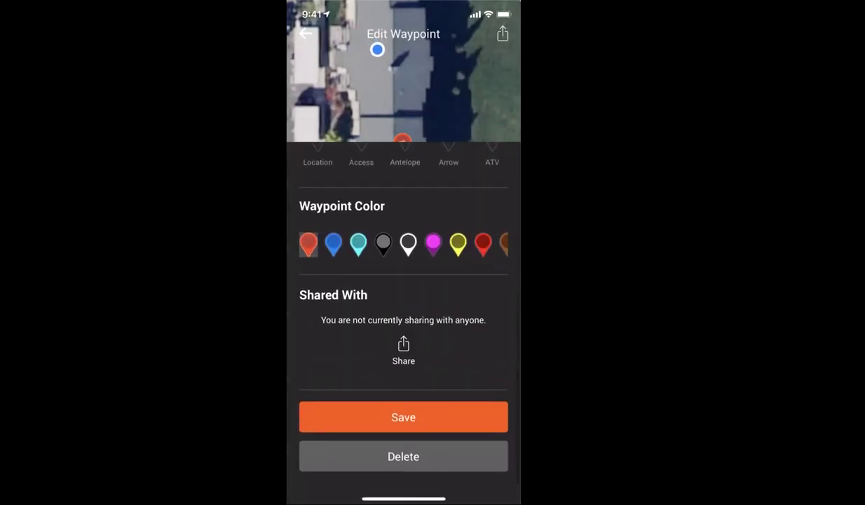
scroll(403, 316, "up", 5)
left_click(306, 33)
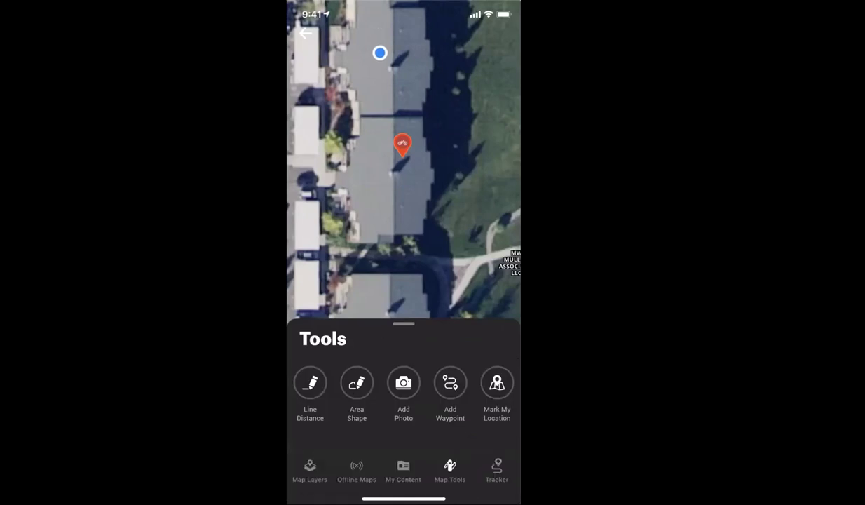
Measure a four-corner area of 4258 sq ft, then discard it
left_click(357, 382)
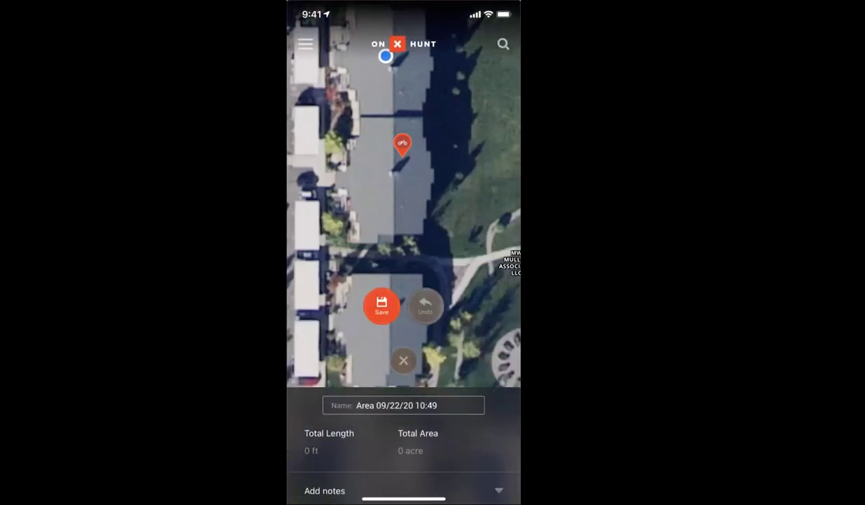
left_click(466, 143)
left_click(492, 216)
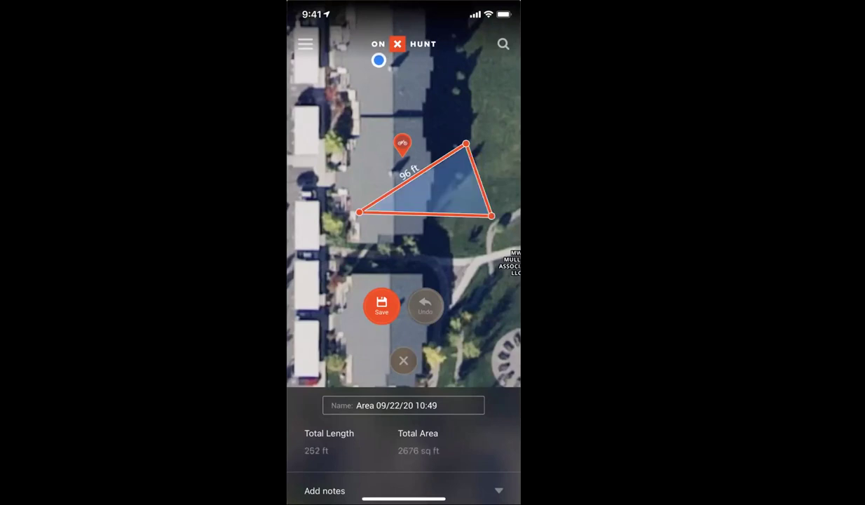
left_click(410, 260)
left_click(403, 360)
left_click(443, 289)
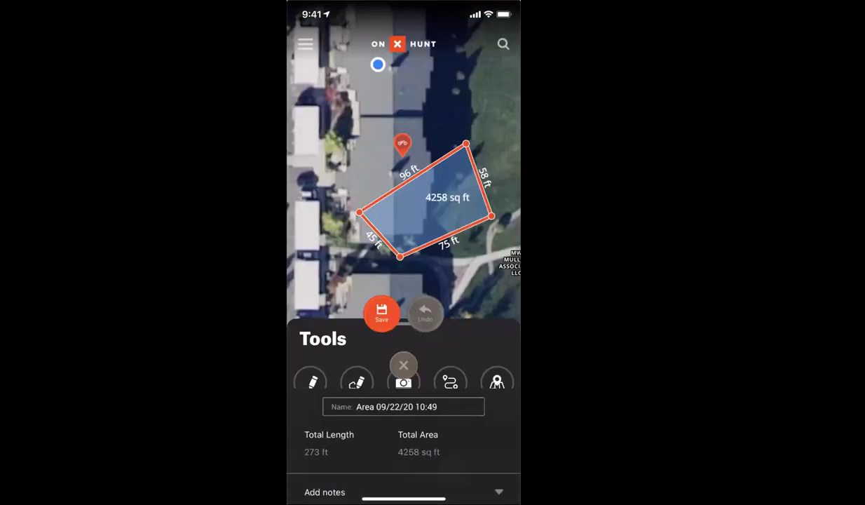
Measure a 110 ft line distance between two points, then discard it
left_click(309, 381)
left_click(367, 231)
left_click(481, 140)
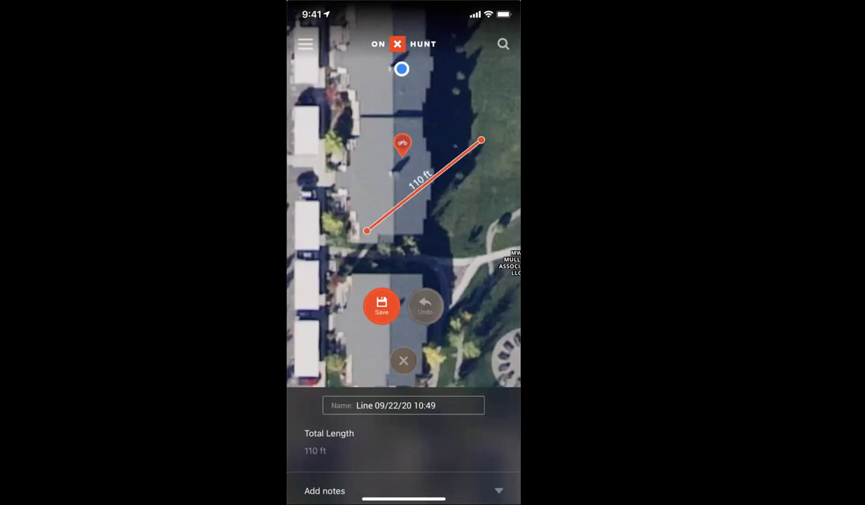
left_click(403, 360)
left_click(445, 292)
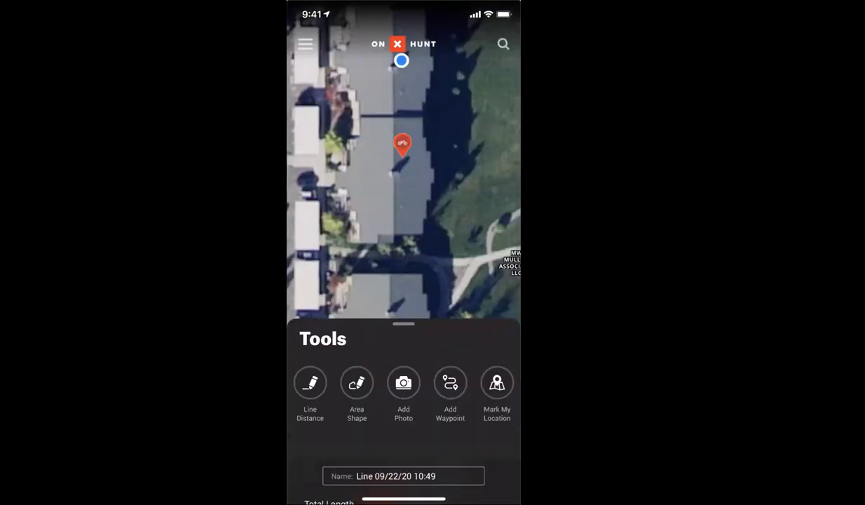
left_click(403, 470)
Scroll through the waypoints listed in My Content
scroll(403, 351, "down", 2)
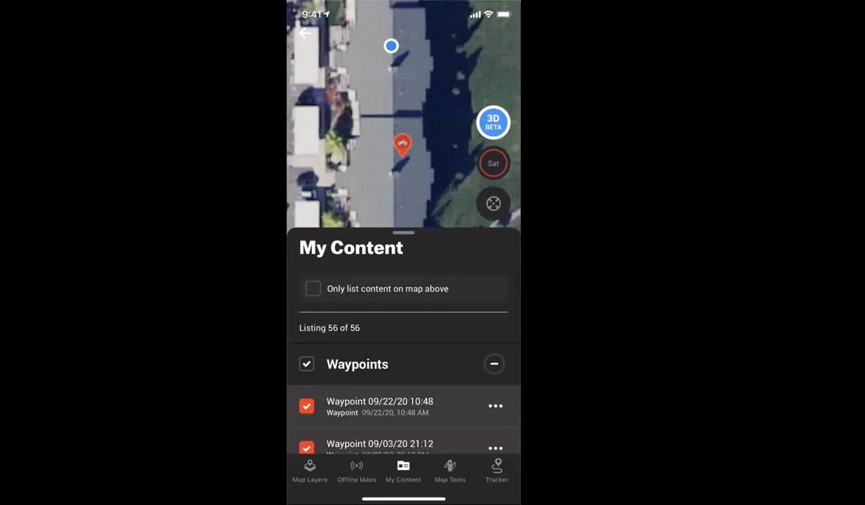
scroll(403, 365, "down", 8)
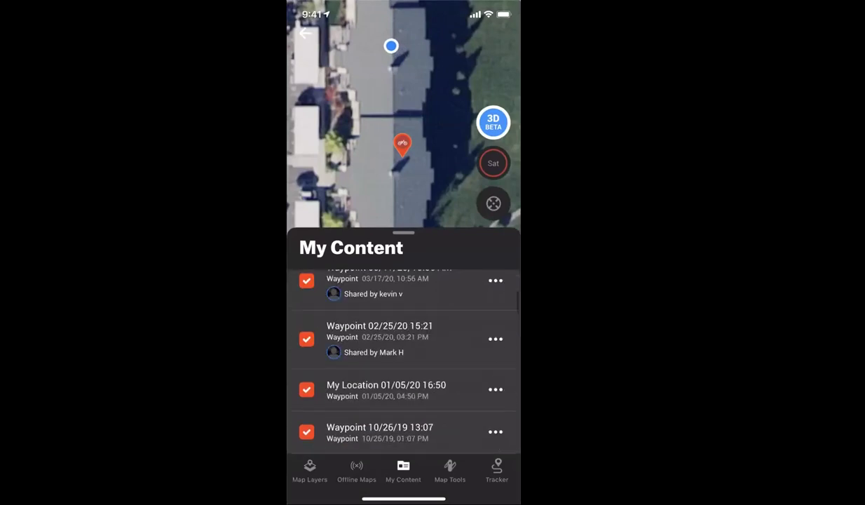
scroll(403, 361, "down", 10)
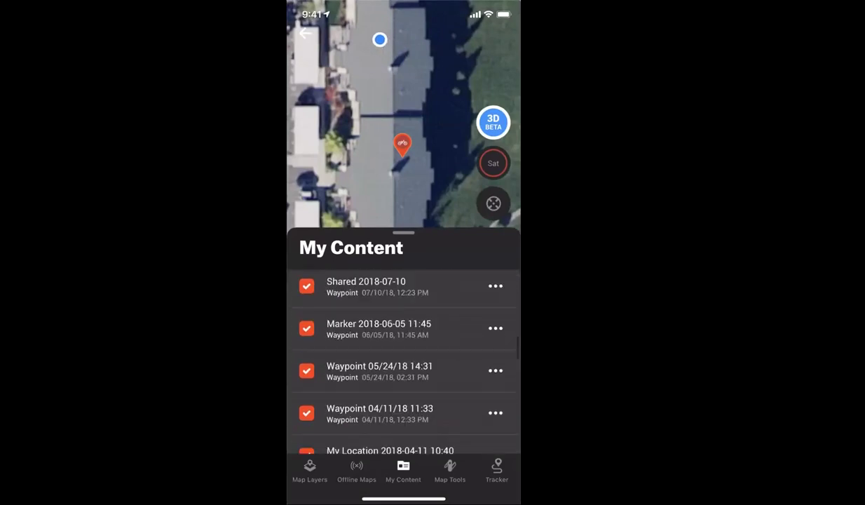
scroll(403, 361, "down", 10)
scroll(404, 361, "up", 5)
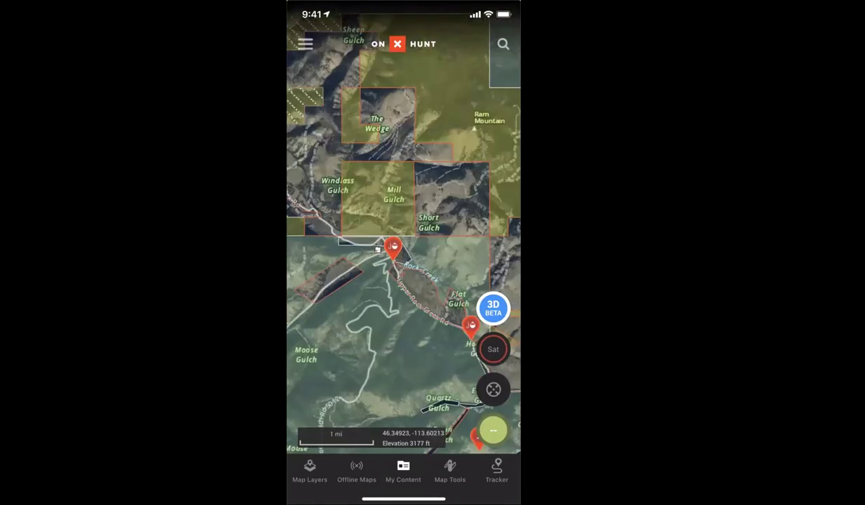
left_click(310, 471)
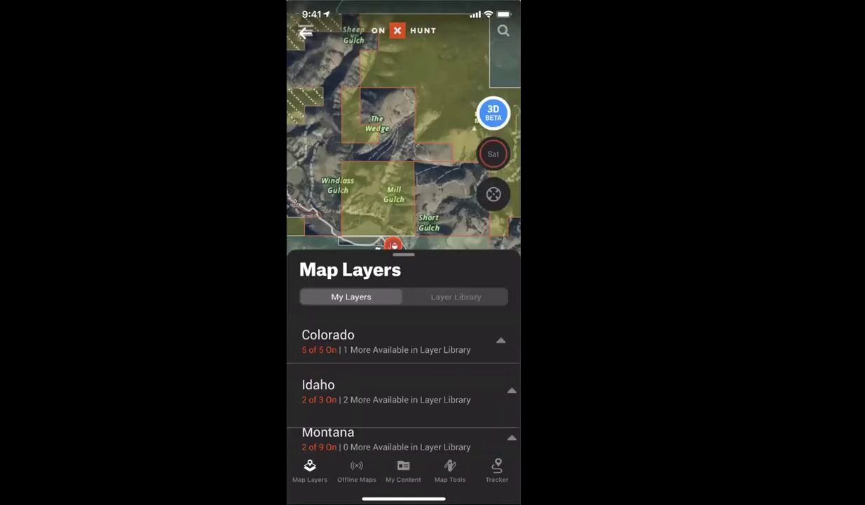
scroll(403, 365, "down", 3)
scroll(403, 365, "down", 3)
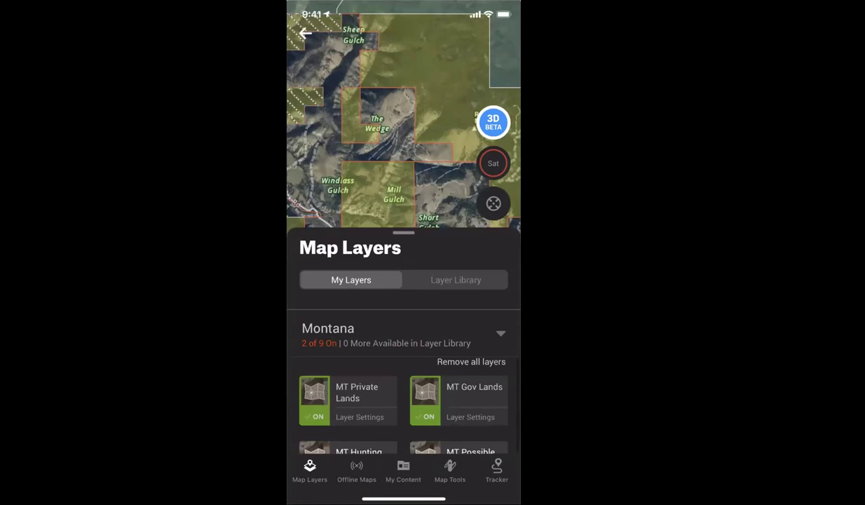
left_click(456, 280)
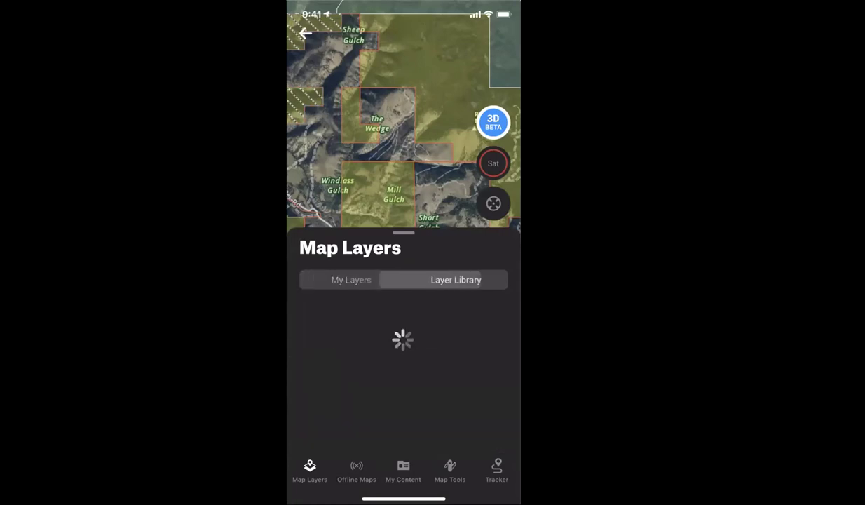
left_click(351, 280)
left_click_drag(403, 242, 403, 455)
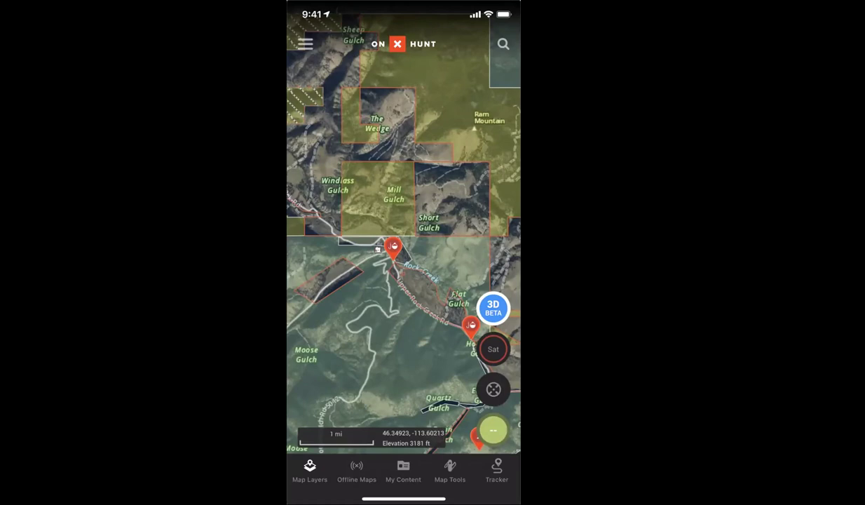
Show the Rock Creek terrain in 3D BETA view, then switch back to 2D
left_click(493, 308)
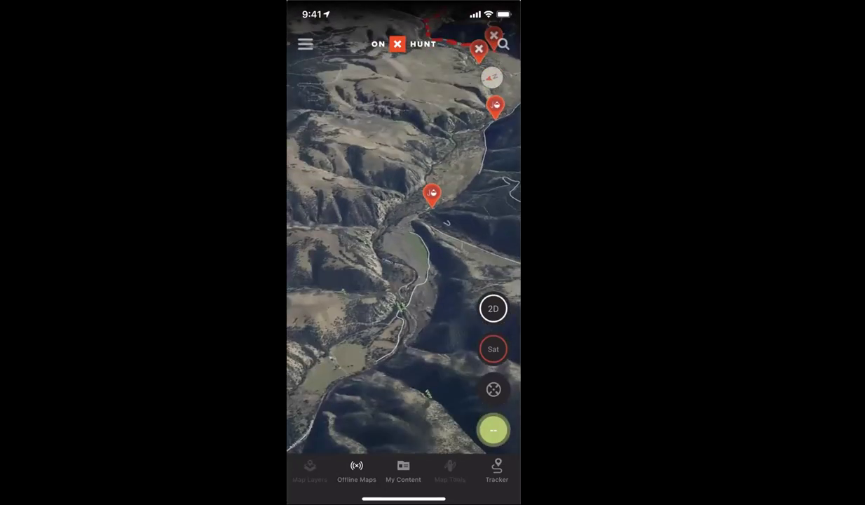
left_click(493, 308)
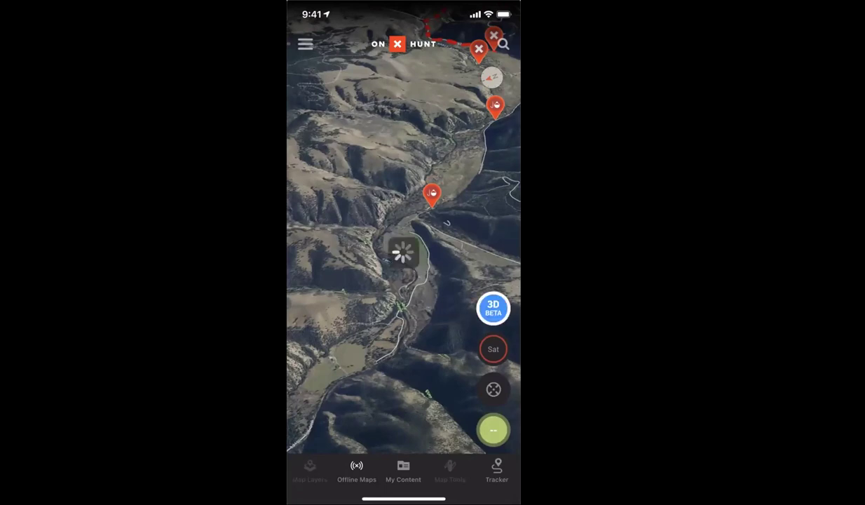
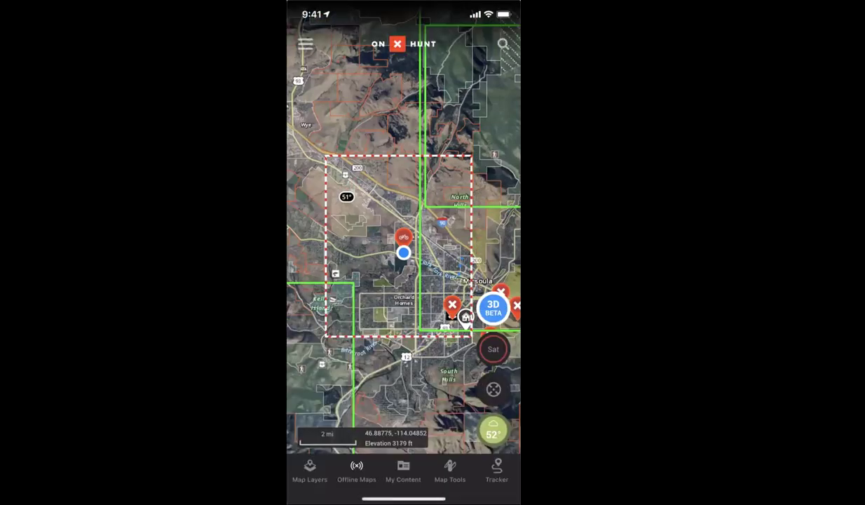
Search for 'lolo montana' and center the map on Lolo, MT
left_click_drag(421, 211, 406, 227)
left_click(504, 44)
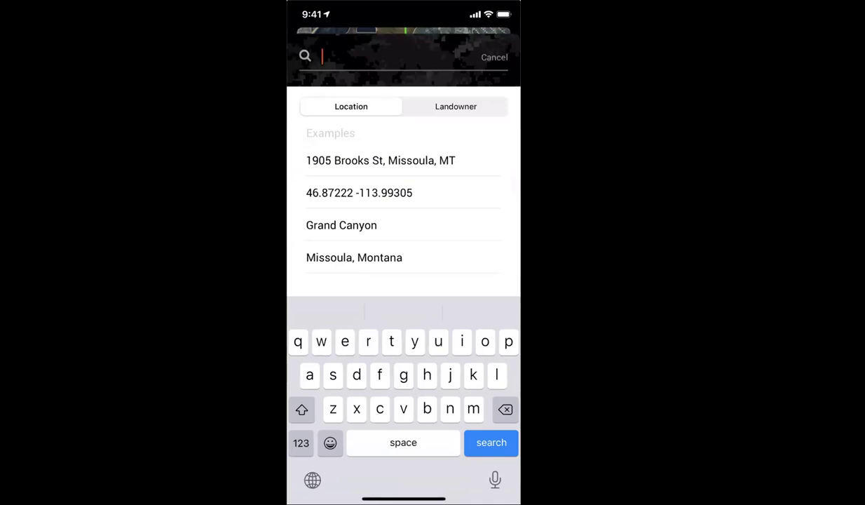
type("lolo")
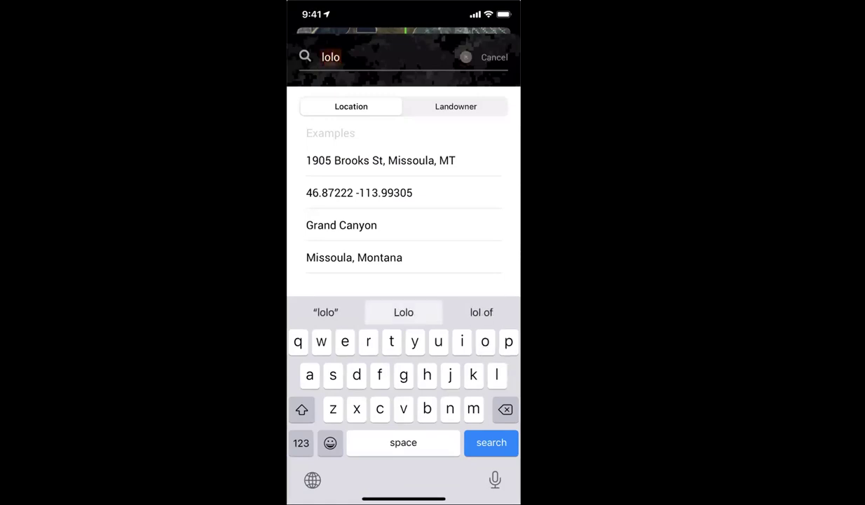
type(" montan")
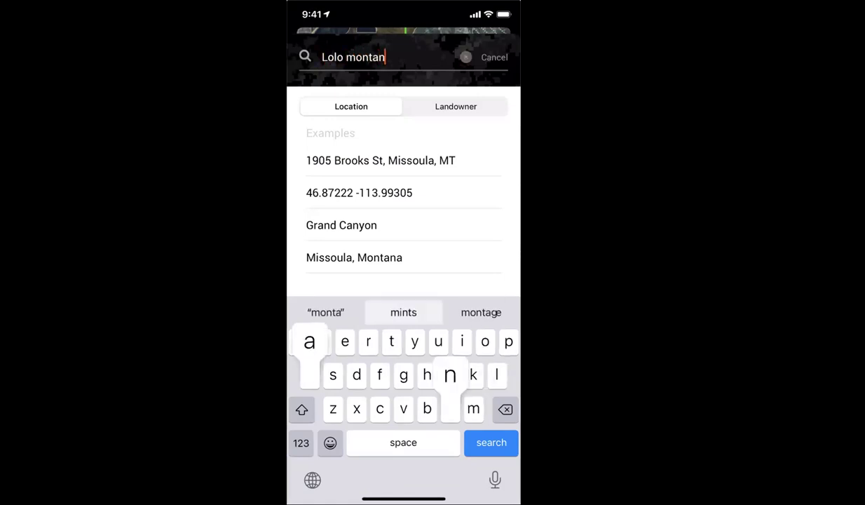
type("a")
key("Return")
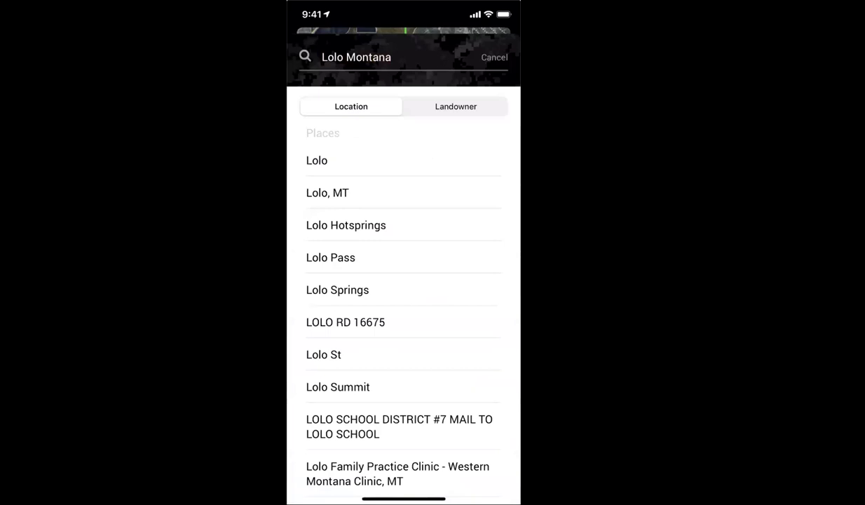
left_click(327, 193)
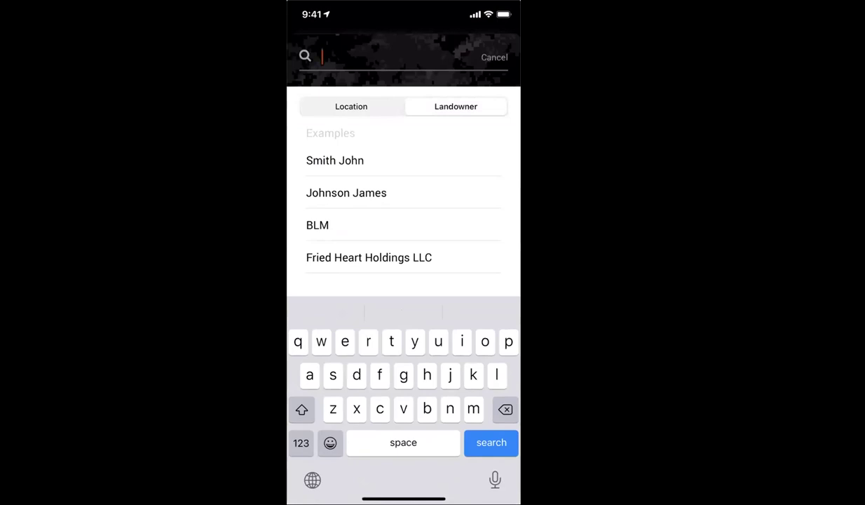
Search landowners for 'vine' and show the first matching owner's parcel on the map
type("vine")
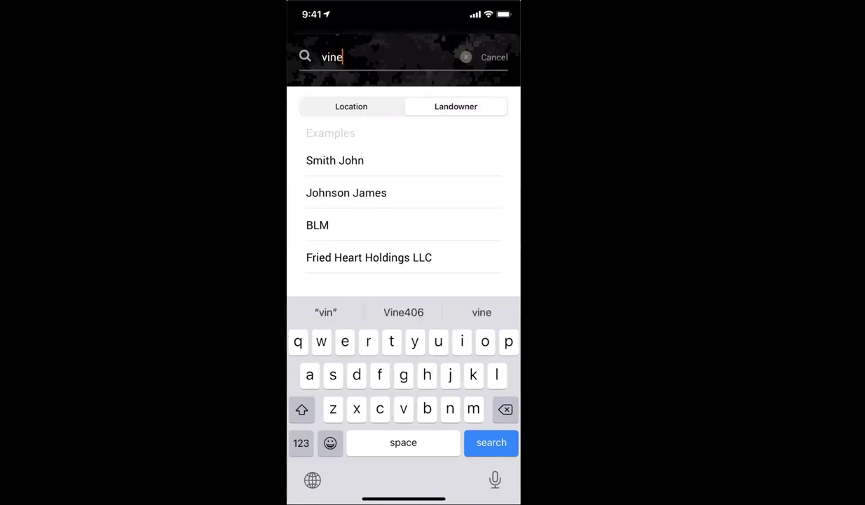
key("Return")
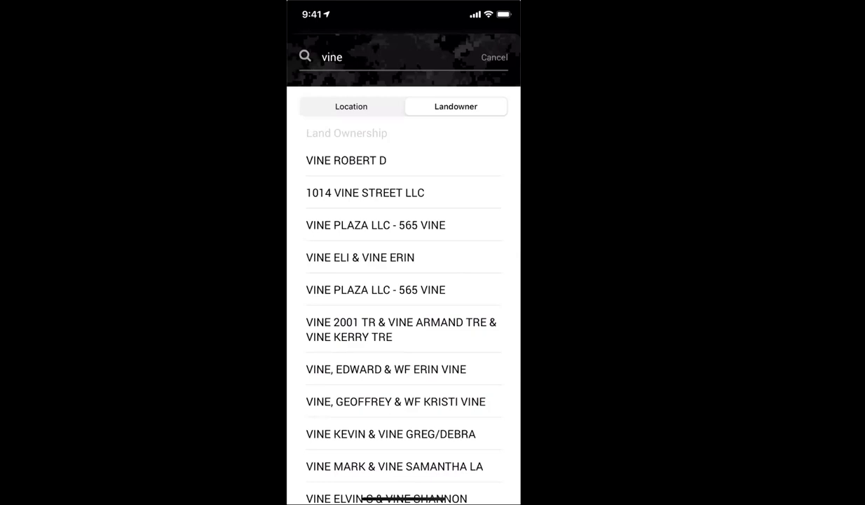
left_click(346, 161)
scroll(404, 301, "down", 10)
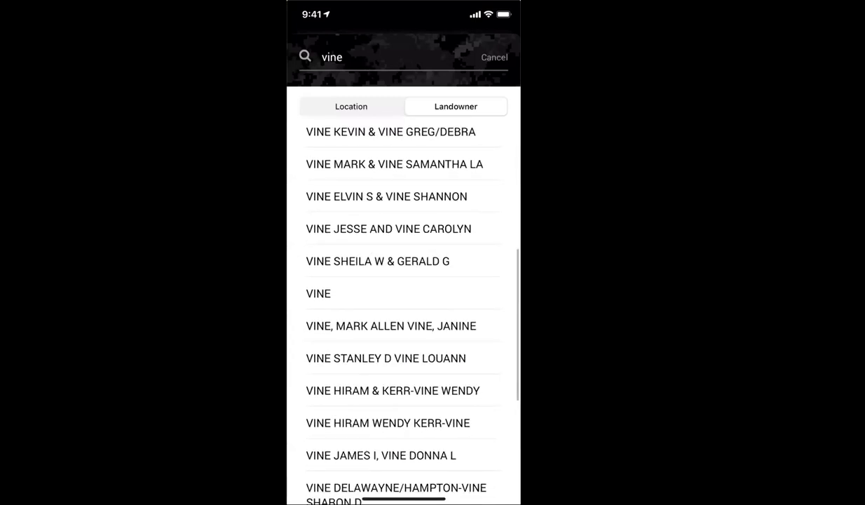
scroll(403, 302, "up", 15)
Clear the landowner search and close it to return to the map
left_click(378, 56)
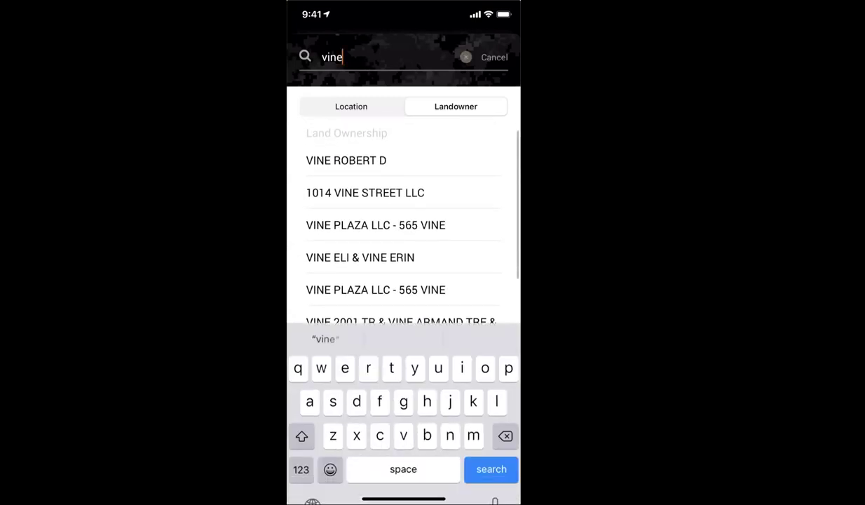
left_click(463, 57)
left_click(494, 57)
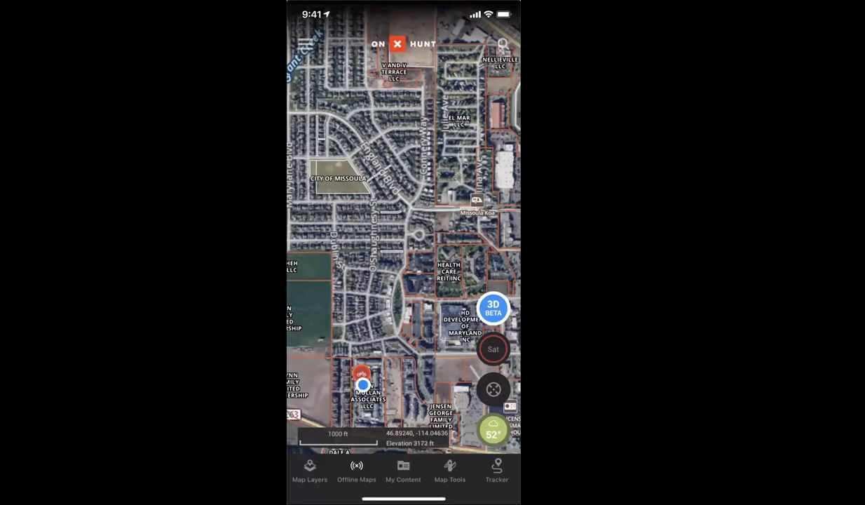
Browse the Help Center articles from the side menu, then open the support chat
left_click(305, 43)
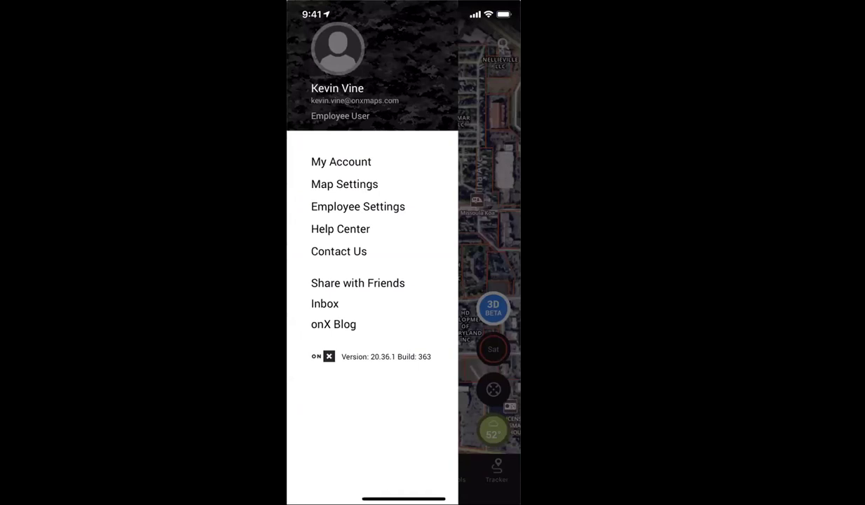
left_click(340, 228)
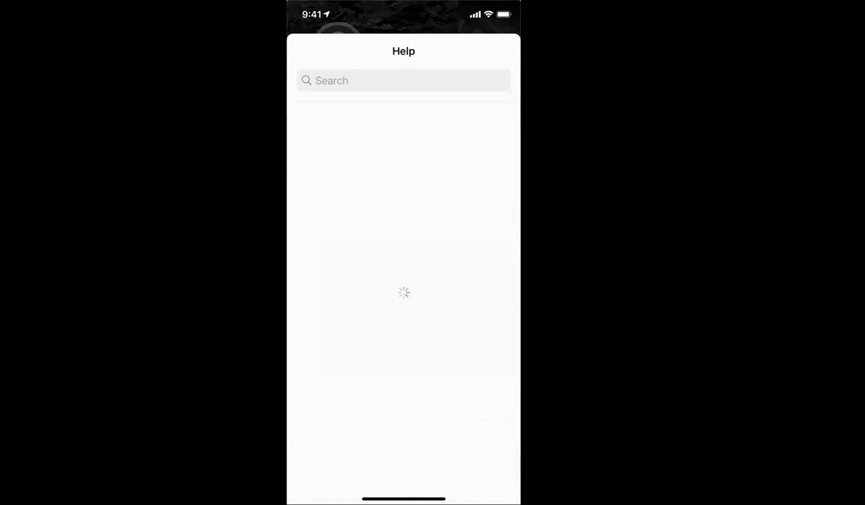
scroll(403, 302, "down", 3)
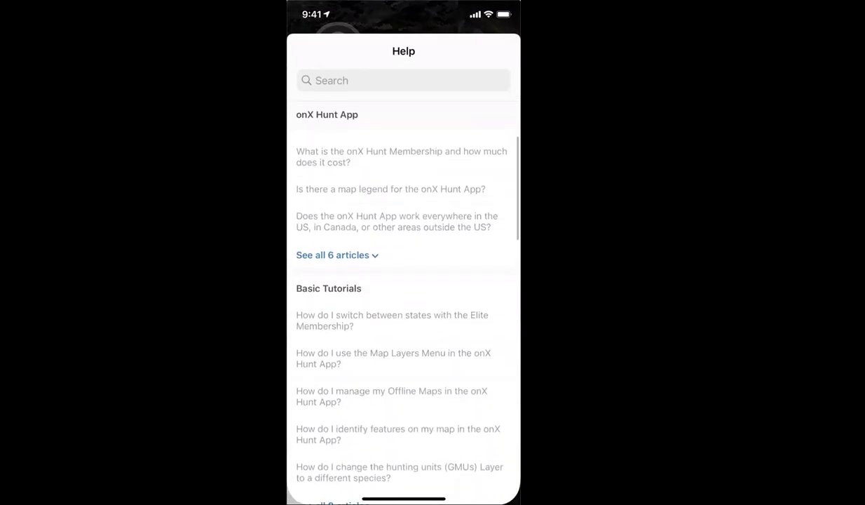
scroll(403, 302, "up", 5)
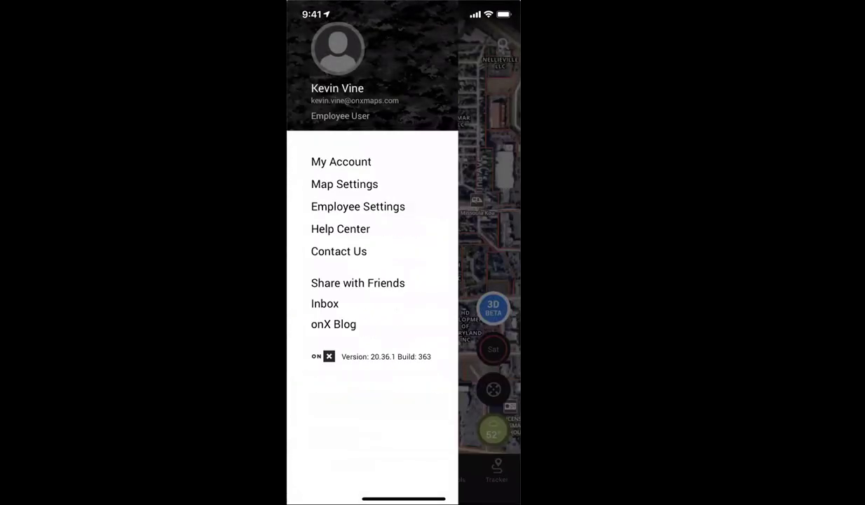
left_click(338, 251)
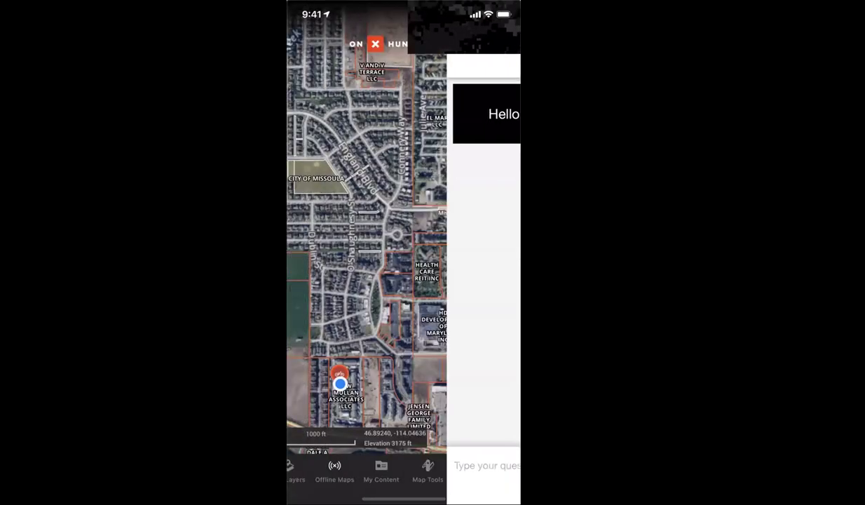
Check the empty Inbox, then go to the My Account details
left_click(305, 43)
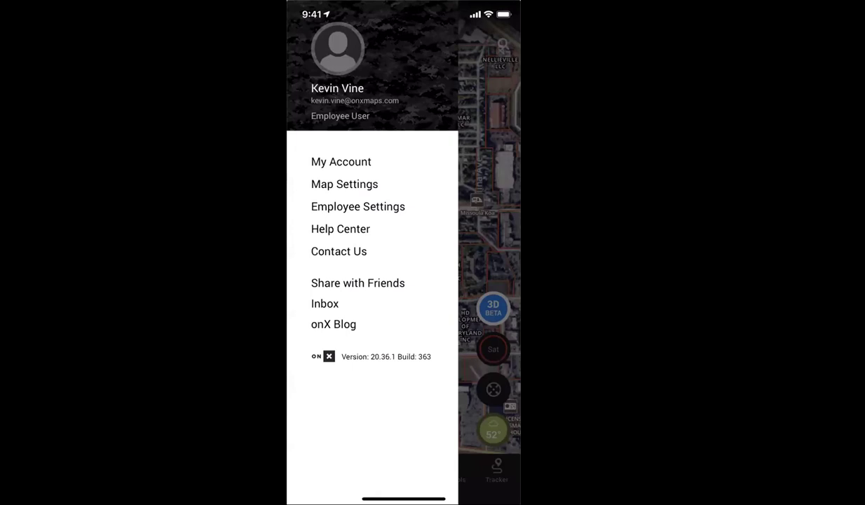
left_click(325, 303)
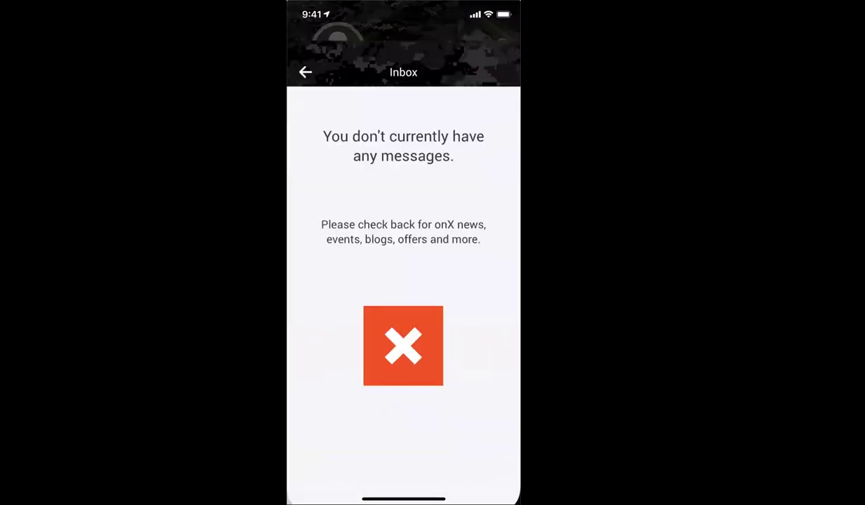
left_click(305, 65)
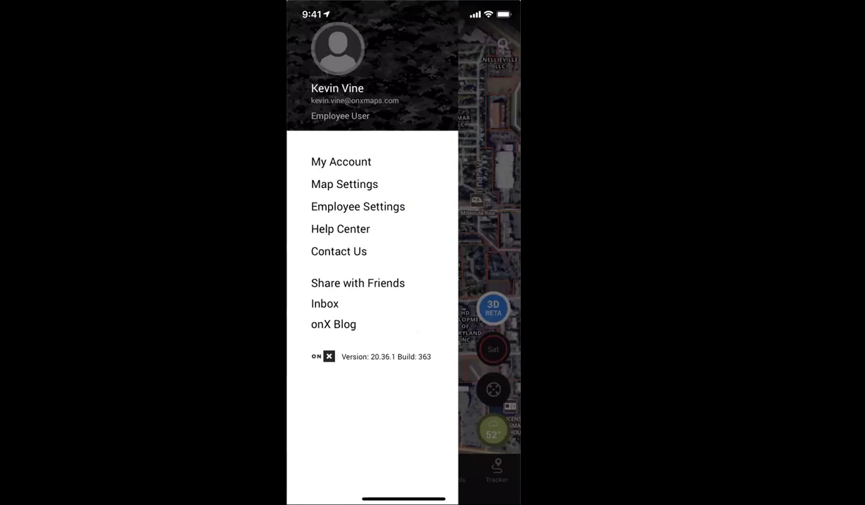
left_click(341, 161)
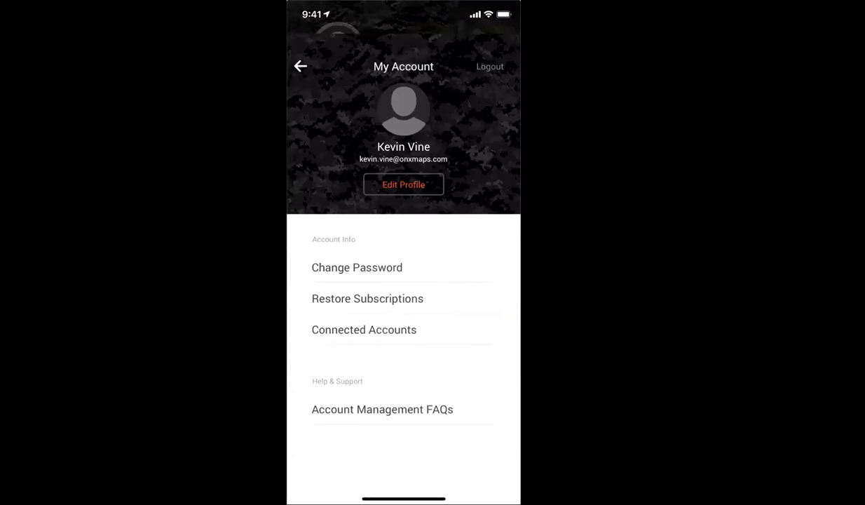
In Map Settings, switch Secret Spot Mode on and back off, then return to the map
left_click(300, 66)
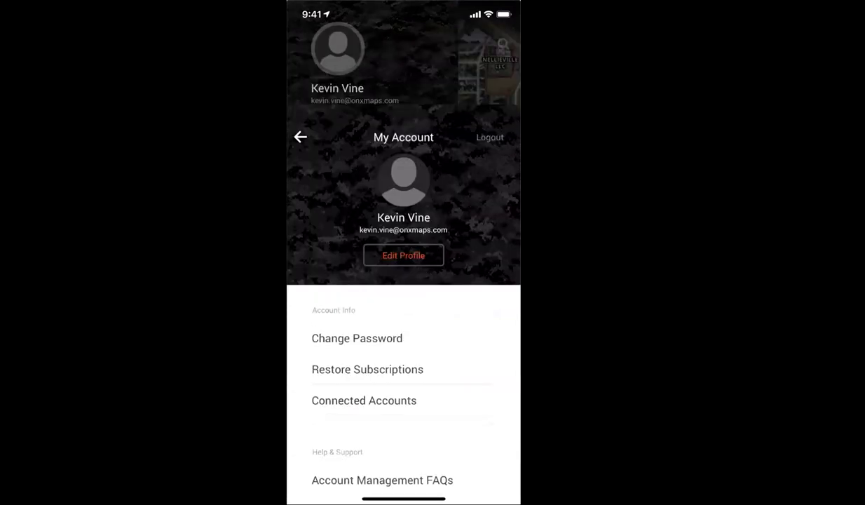
left_click(345, 183)
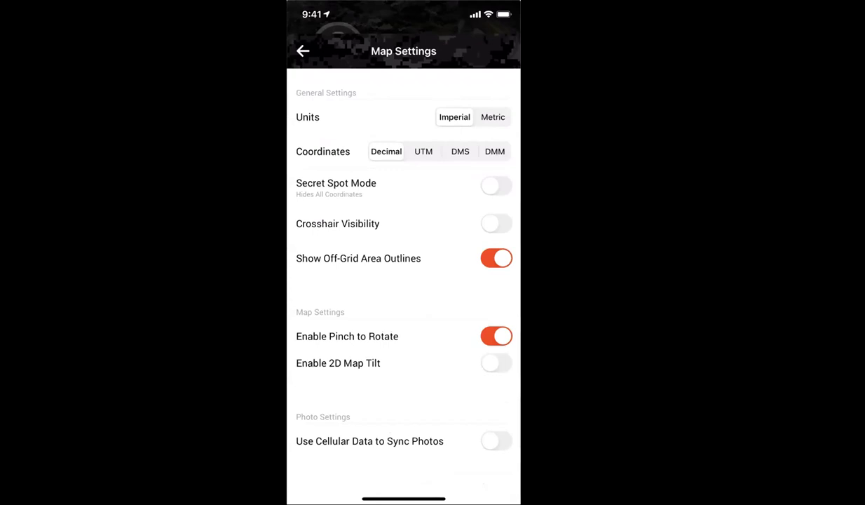
left_click(497, 186)
left_click(496, 186)
left_click(303, 51)
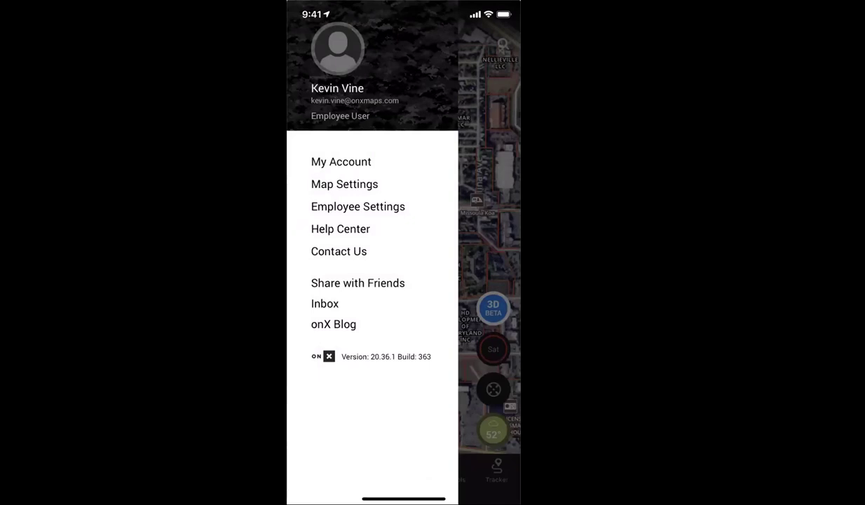
left_click(456, 210)
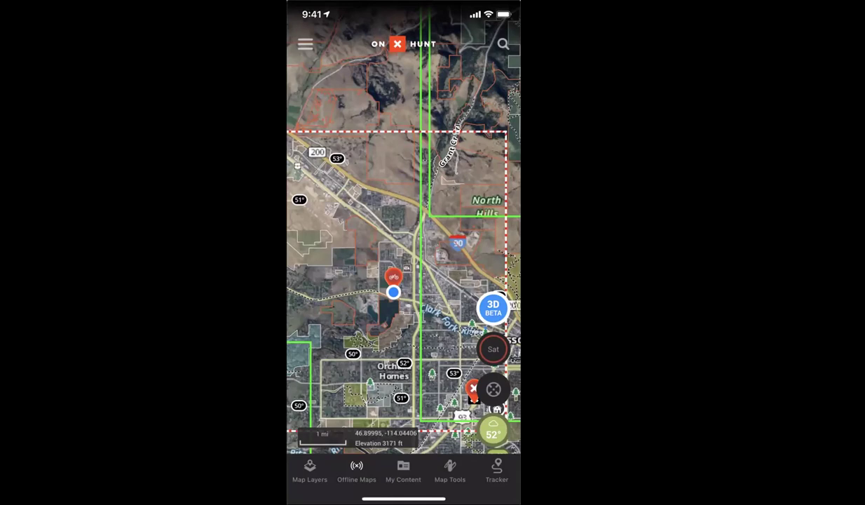
Create a new offline map, comparing 10 and 150 Miles Wide before settling on 5 Miles Wide high resolution
left_click(357, 471)
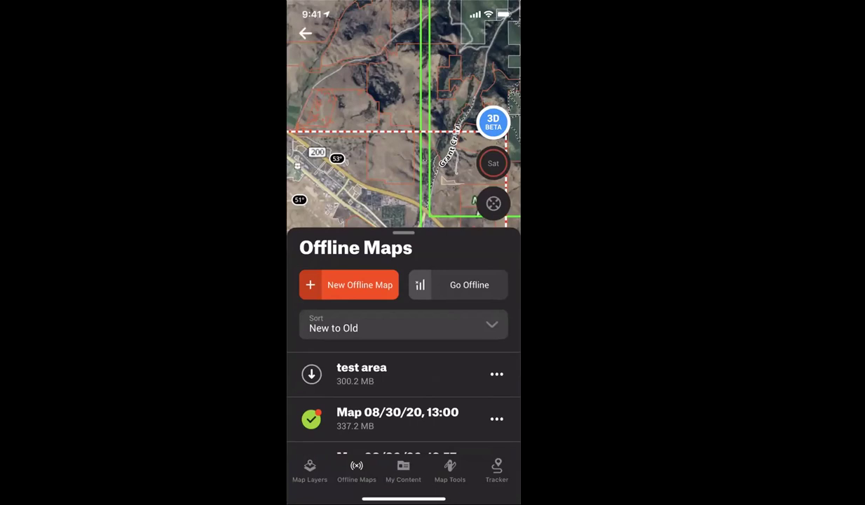
left_click(349, 285)
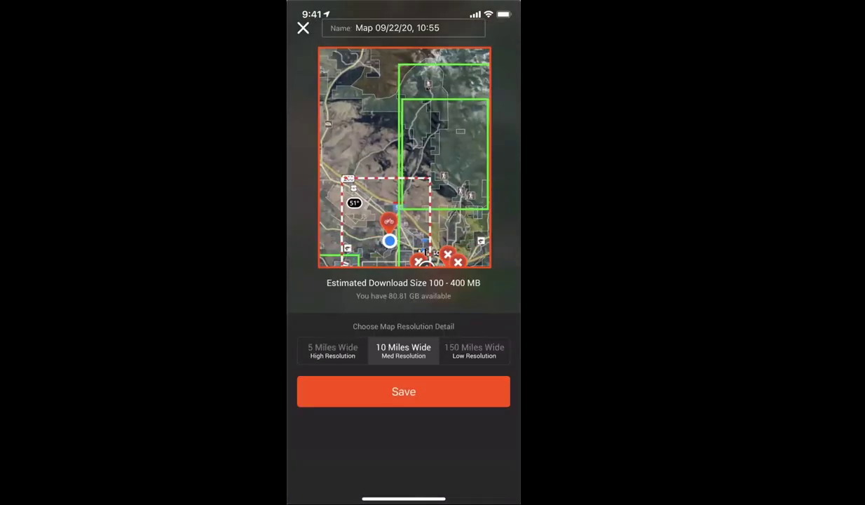
left_click(333, 350)
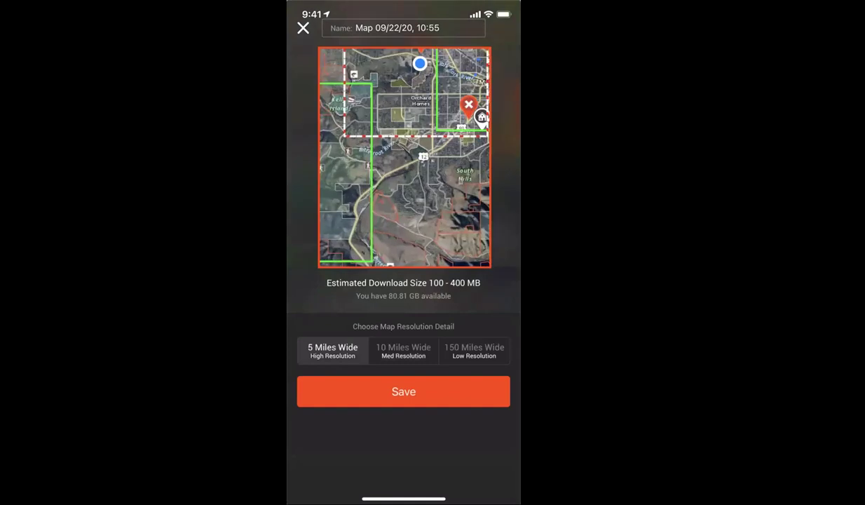
left_click(403, 351)
left_click(474, 351)
left_click(332, 351)
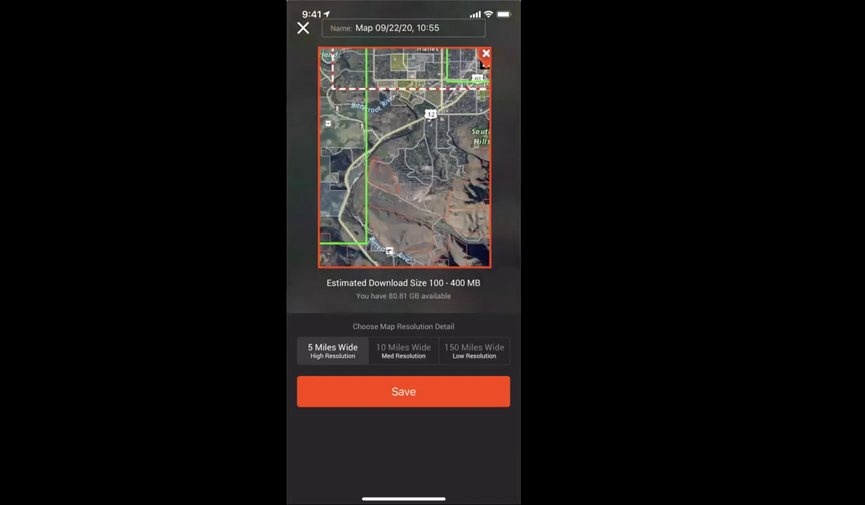
left_click(474, 351)
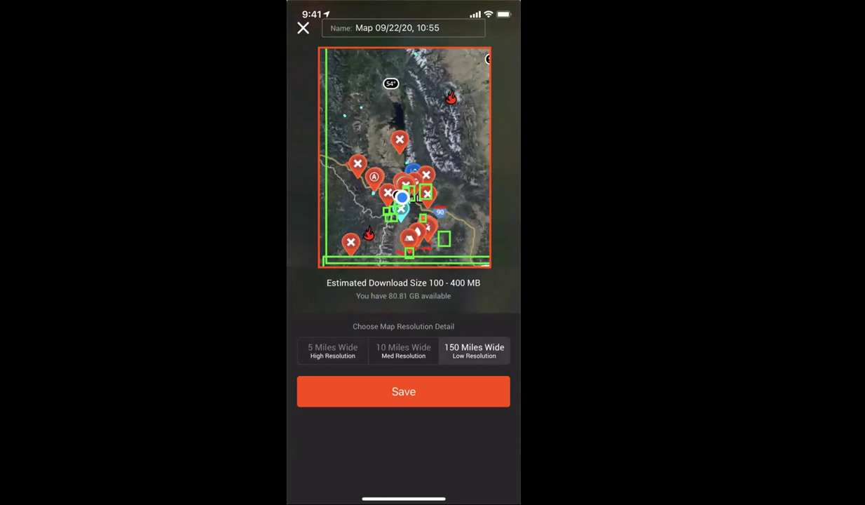
left_click(403, 350)
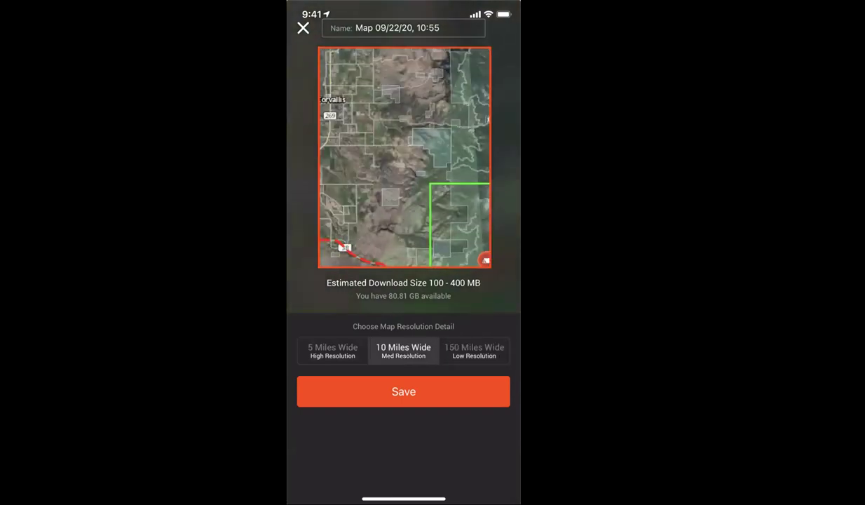
left_click(333, 351)
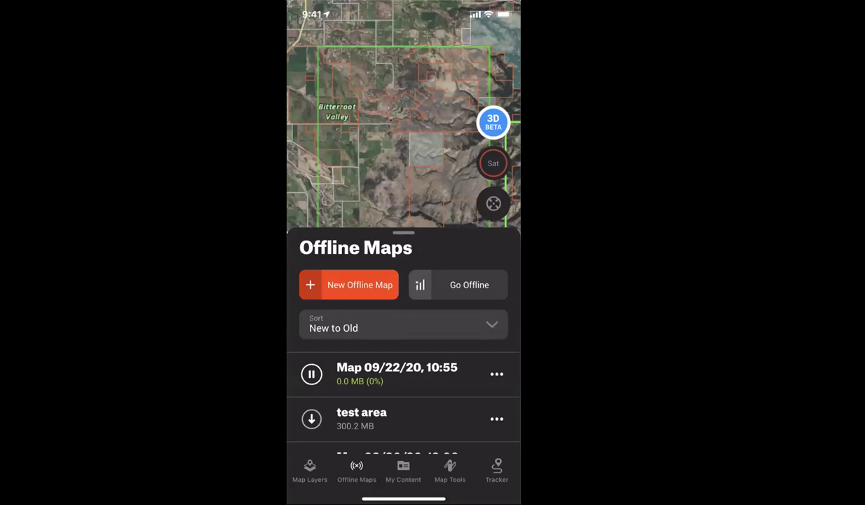
Glance at Map Layers, then cycle the basemap through Topo and Hybrid back to Satellite
left_click_drag(404, 233, 404, 421)
left_click(309, 470)
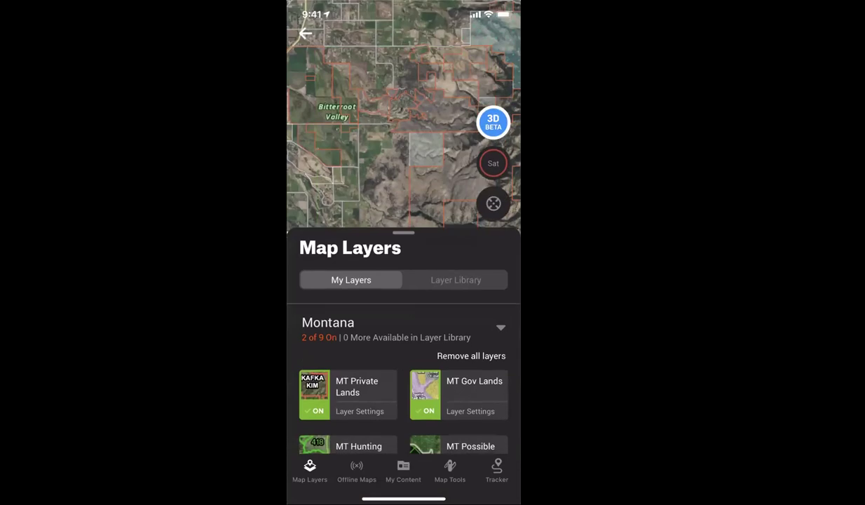
left_click_drag(403, 233, 404, 448)
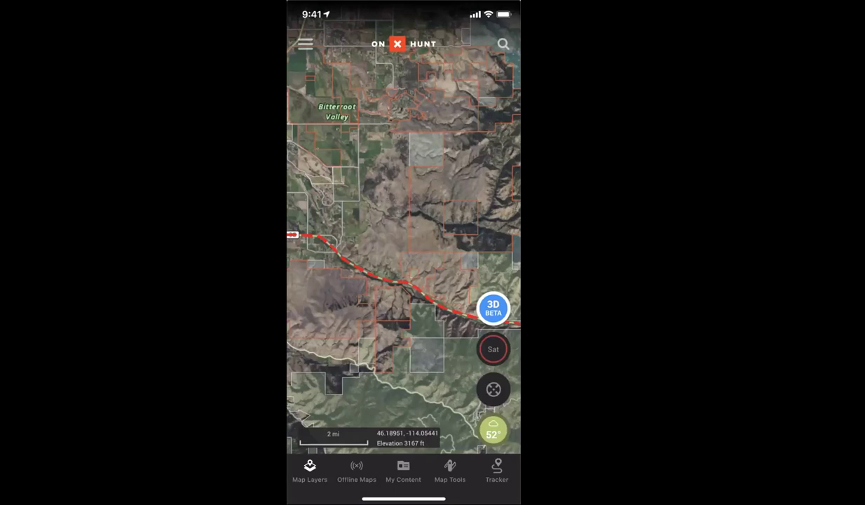
left_click(492, 349)
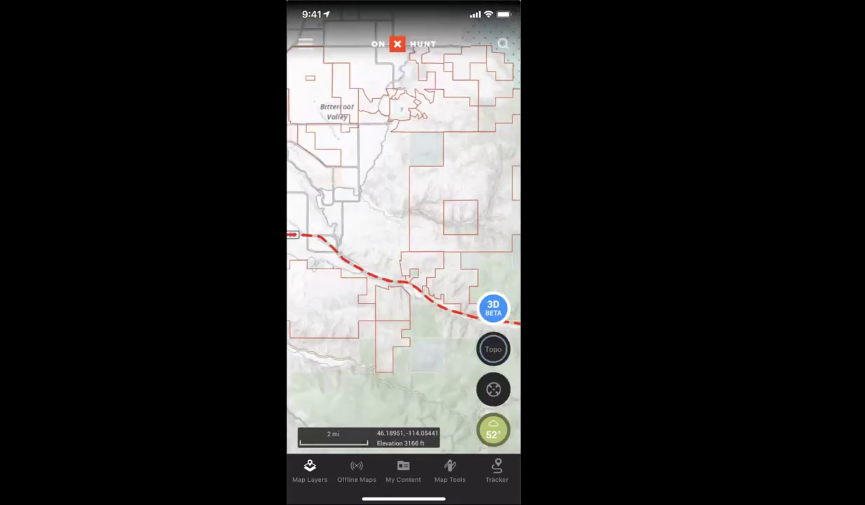
left_click(493, 348)
left_click(493, 349)
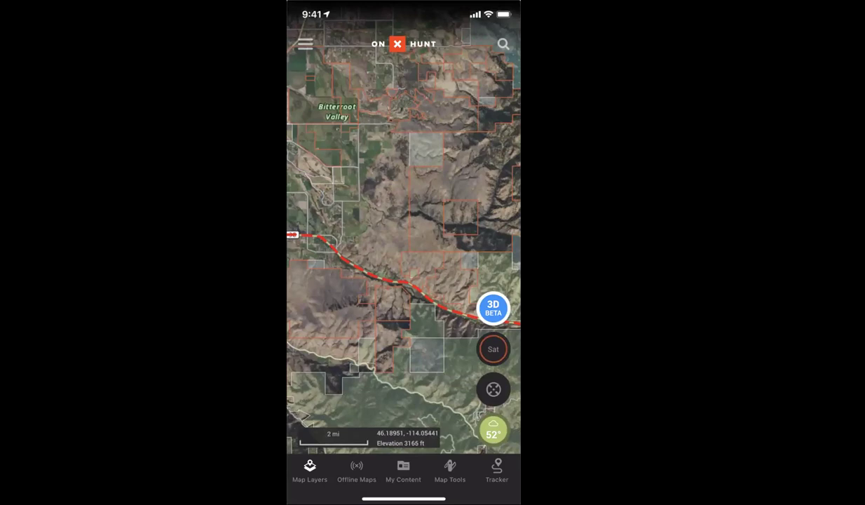
Reopen Offline Maps and centre the map on your current location, zoomed out
left_click(357, 469)
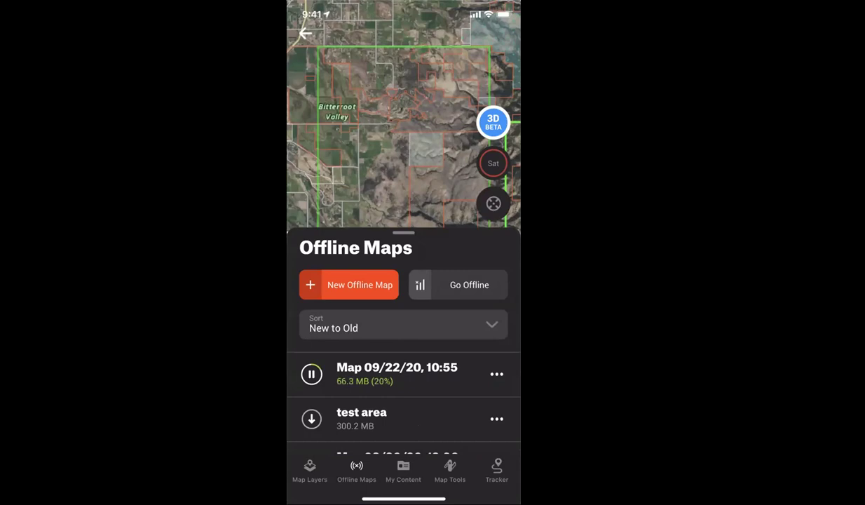
left_click(494, 203)
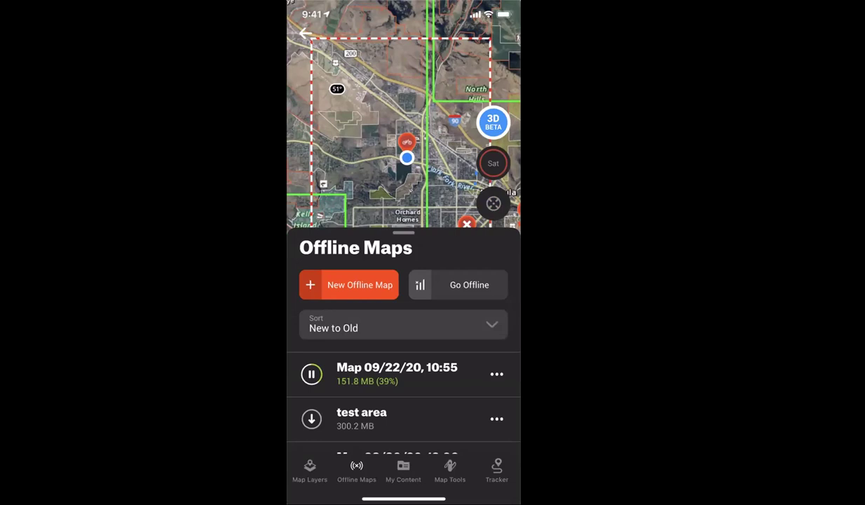
left_click(348, 285)
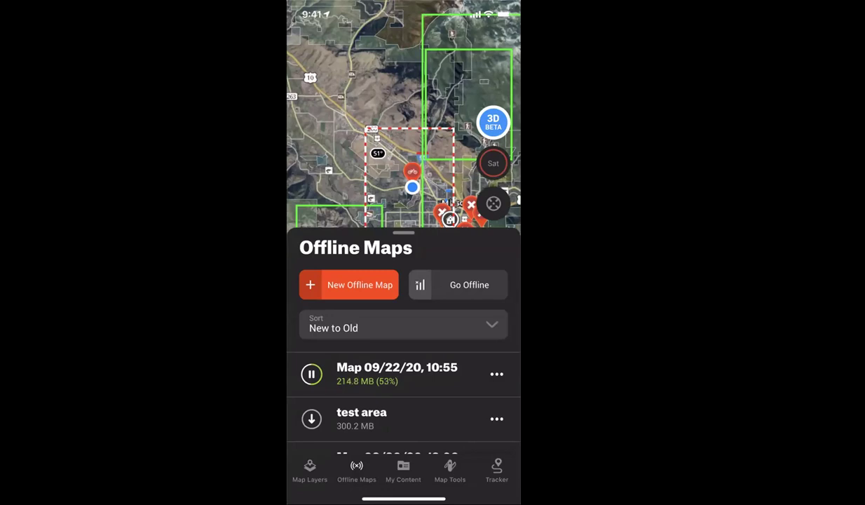
scroll(404, 350, "down", 3)
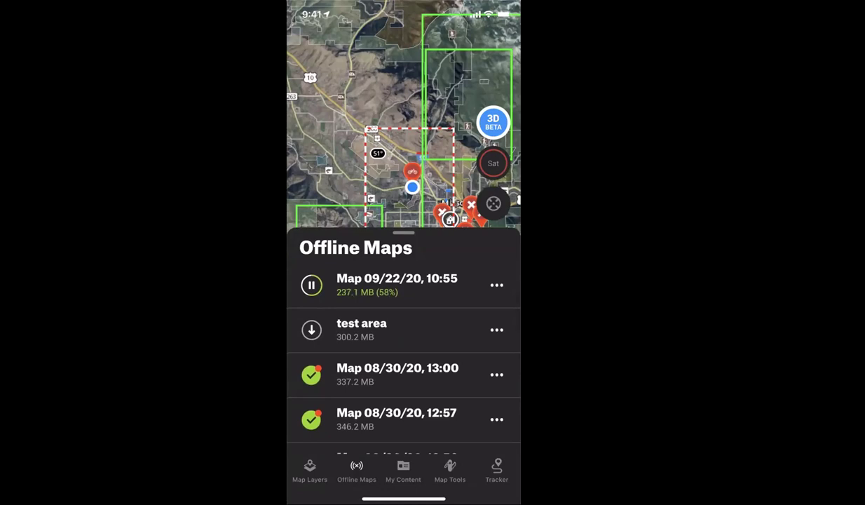
scroll(404, 351, "down", 2)
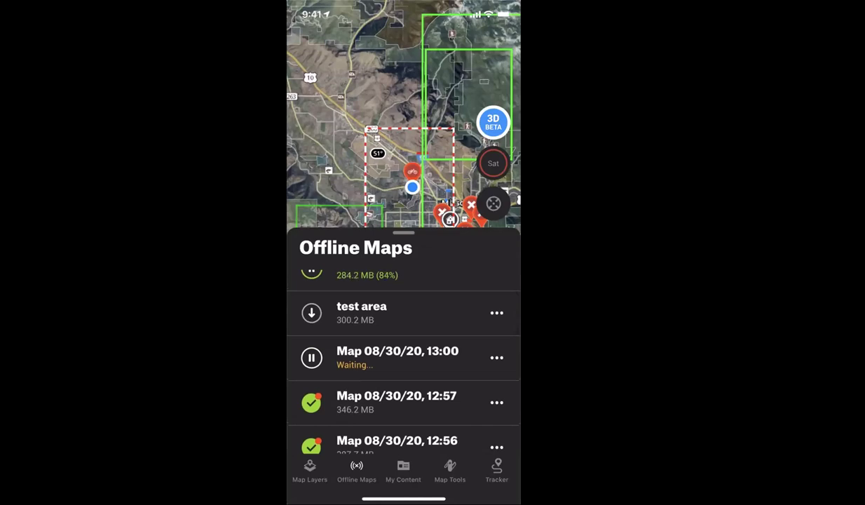
scroll(403, 358, "up", 2)
Queue the test area map for download and switch the app to Go Offline mode
left_click(312, 360)
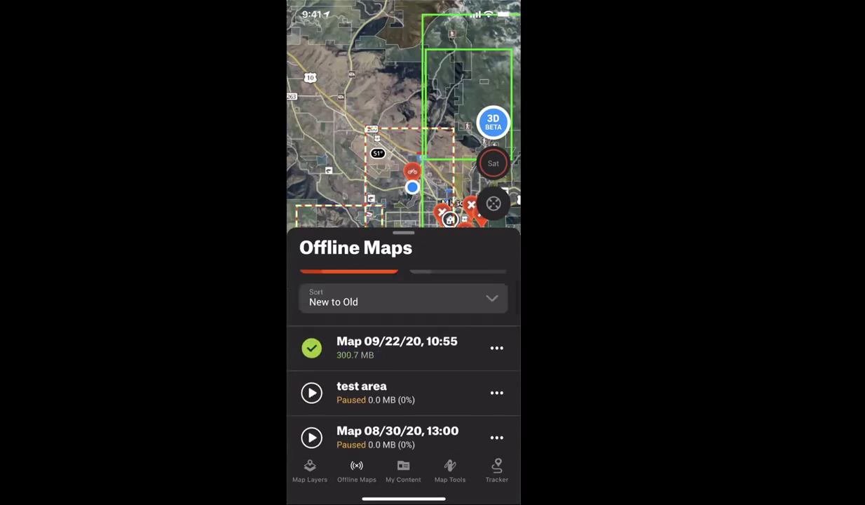
scroll(404, 365, "down", 1)
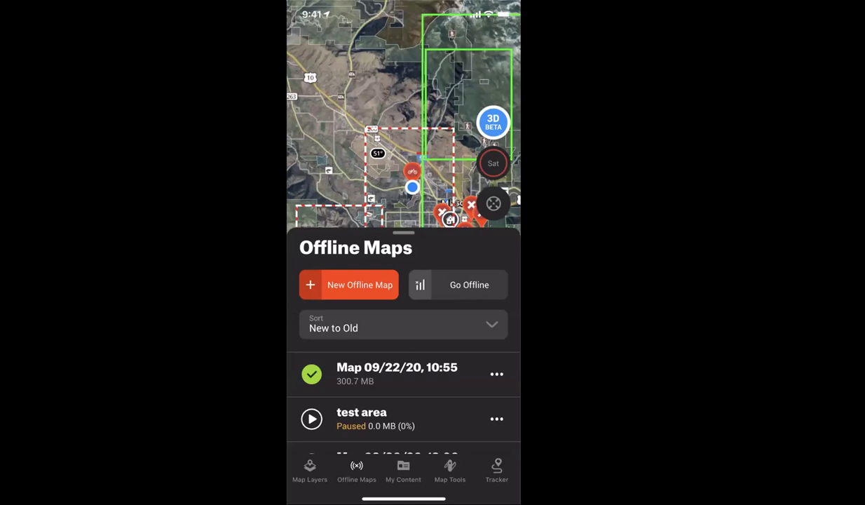
left_click(458, 285)
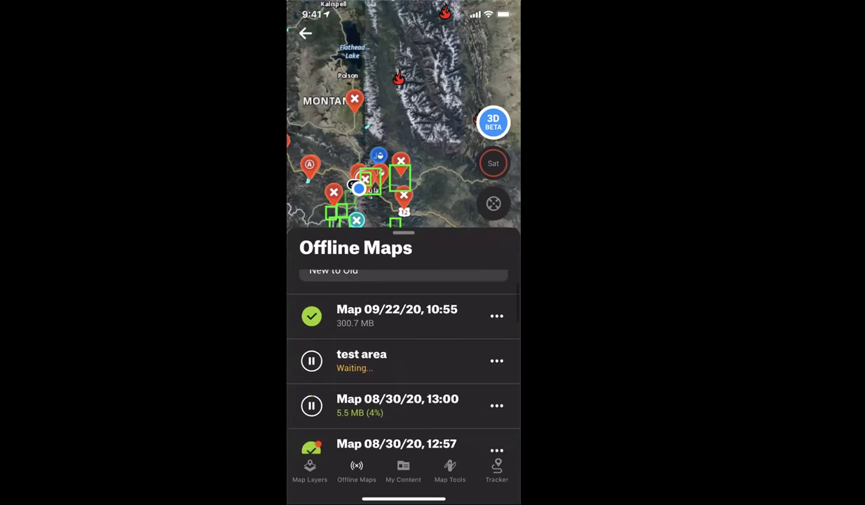
Scroll through the Offline Maps list to check each map's download status
scroll(403, 350, "up", 3)
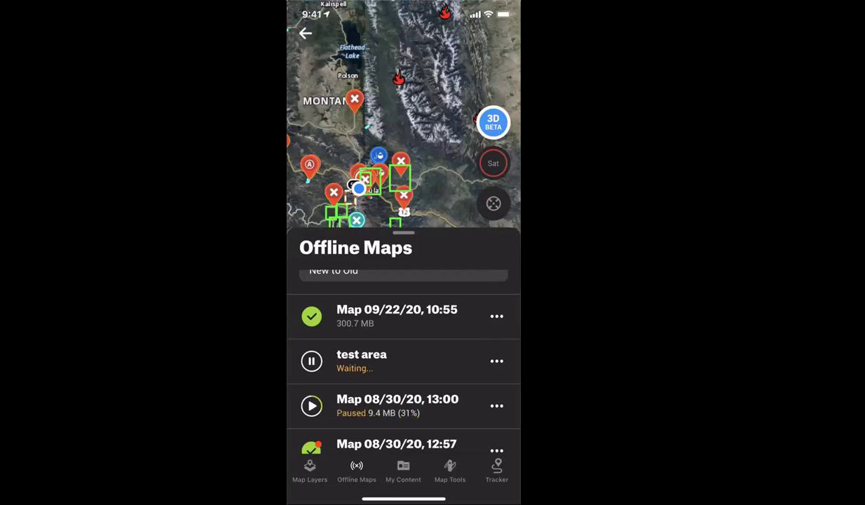
scroll(404, 357, "down", 5)
scroll(403, 357, "down", 2)
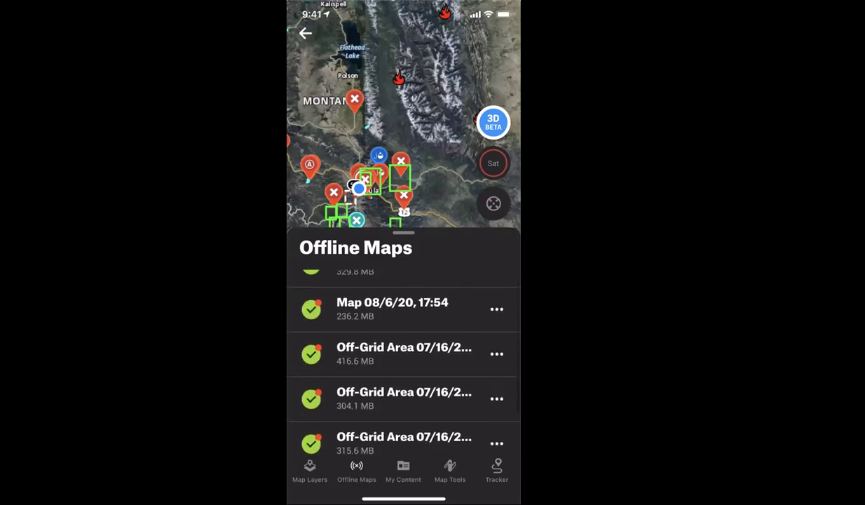
scroll(403, 357, "up", 4)
scroll(403, 358, "up", 1)
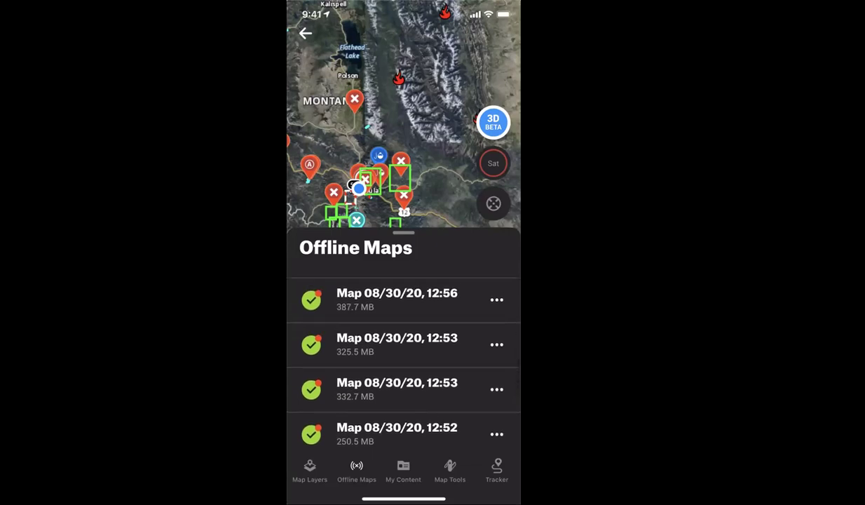
scroll(403, 358, "up", 2)
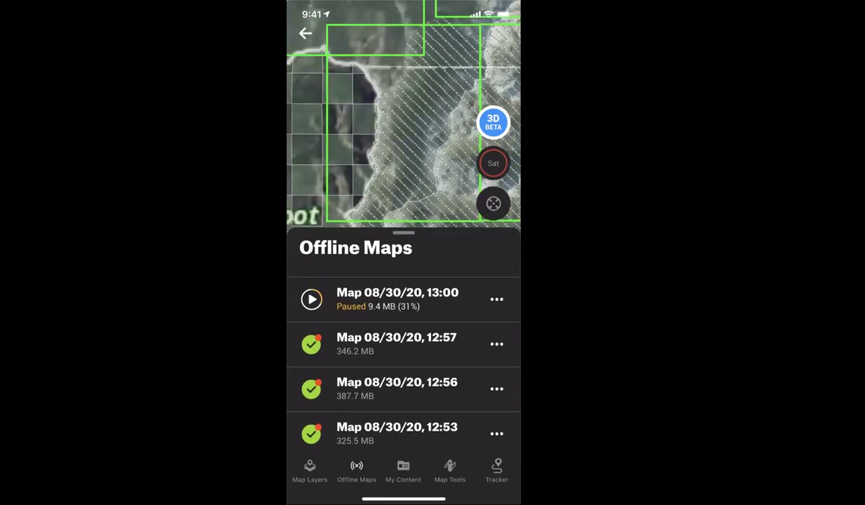
Open the edit details for Map 08/30/20, 12:57 and finish without renaming it
left_click(496, 298)
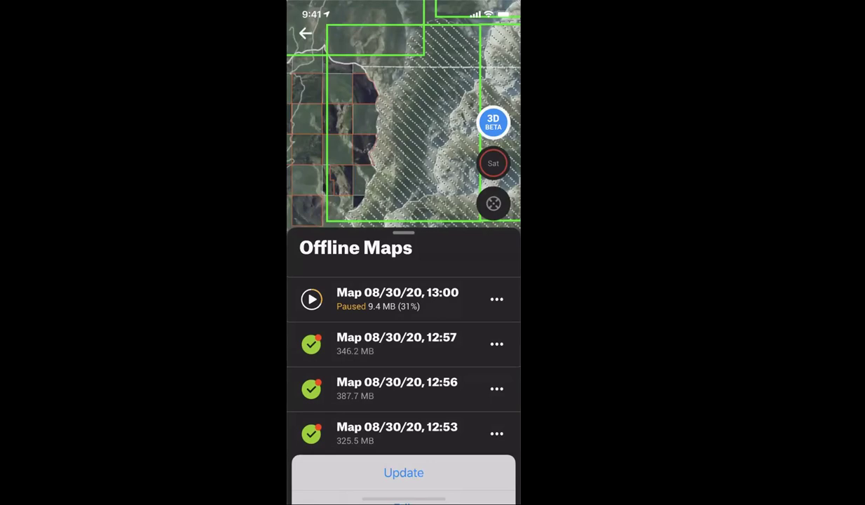
left_click(404, 467)
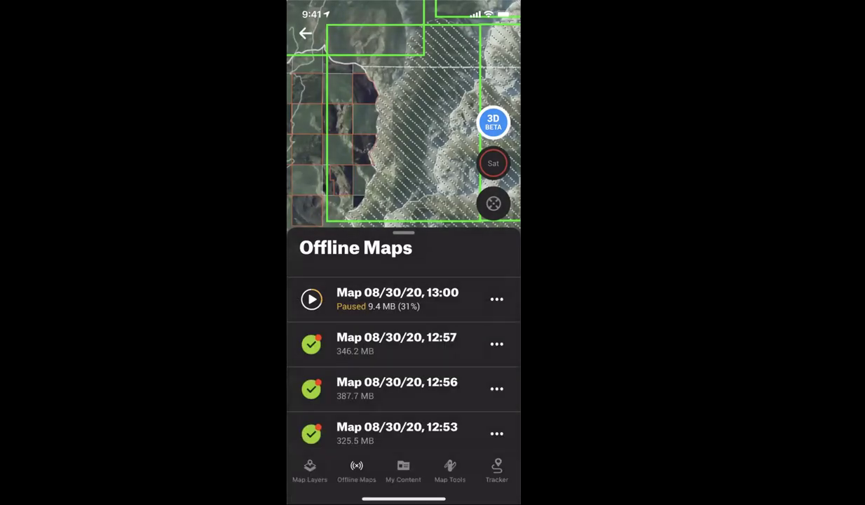
left_click(393, 266)
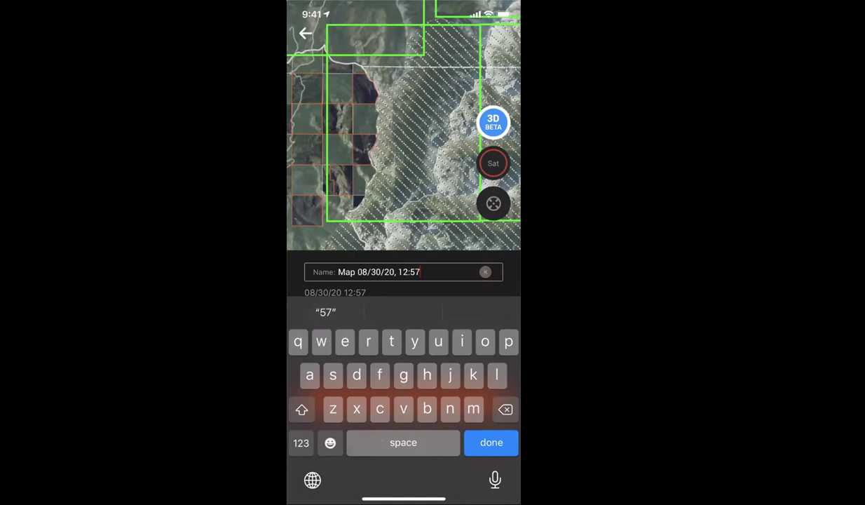
key("Return")
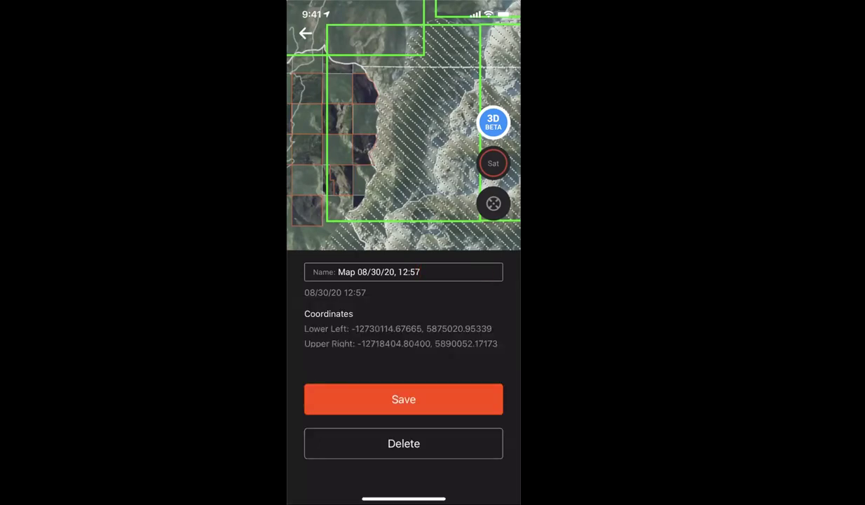
scroll(404, 351, "down", 5)
scroll(403, 350, "up", 6)
scroll(403, 351, "up", 3)
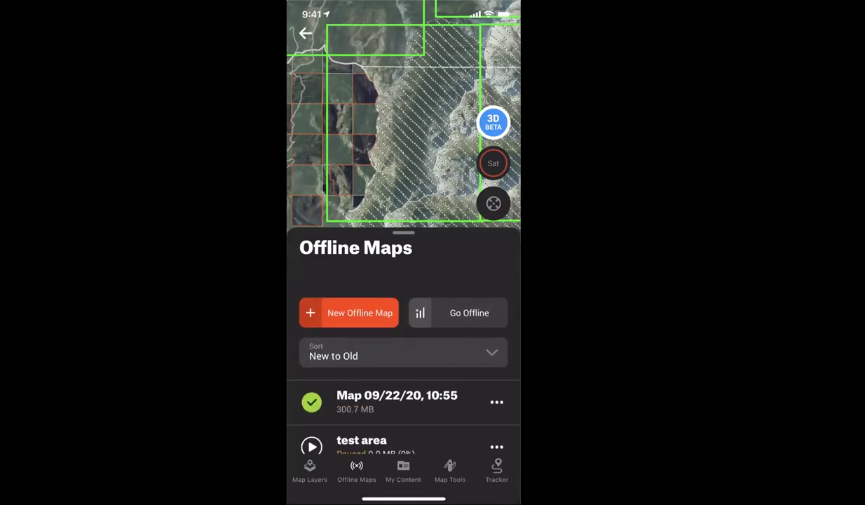
Keep the offline maps sorted New to Old and scroll through the list
left_click(403, 324)
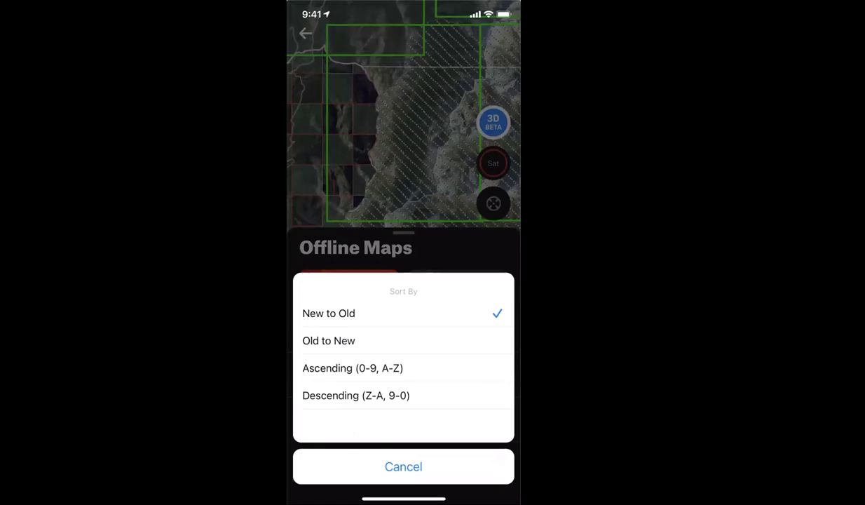
left_click(403, 467)
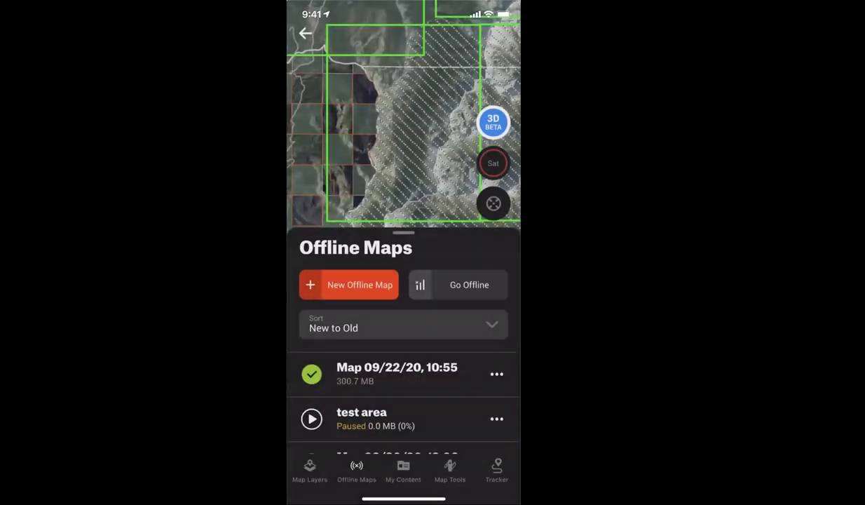
scroll(403, 365, "down", 15)
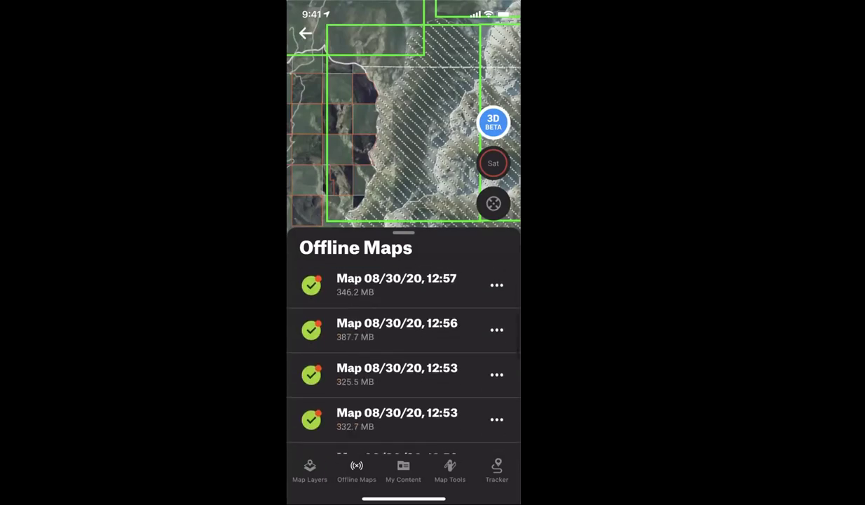
scroll(403, 350, "up", 15)
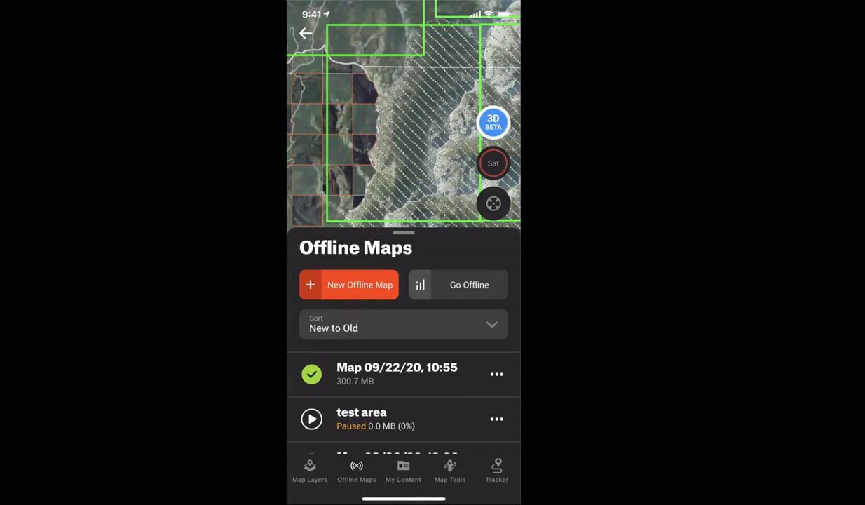
scroll(403, 364, "down", 2)
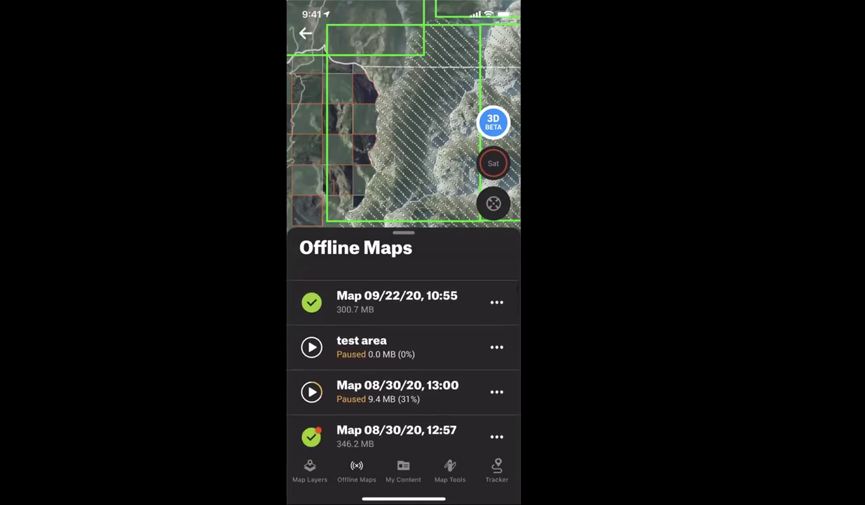
scroll(403, 365, "down", 5)
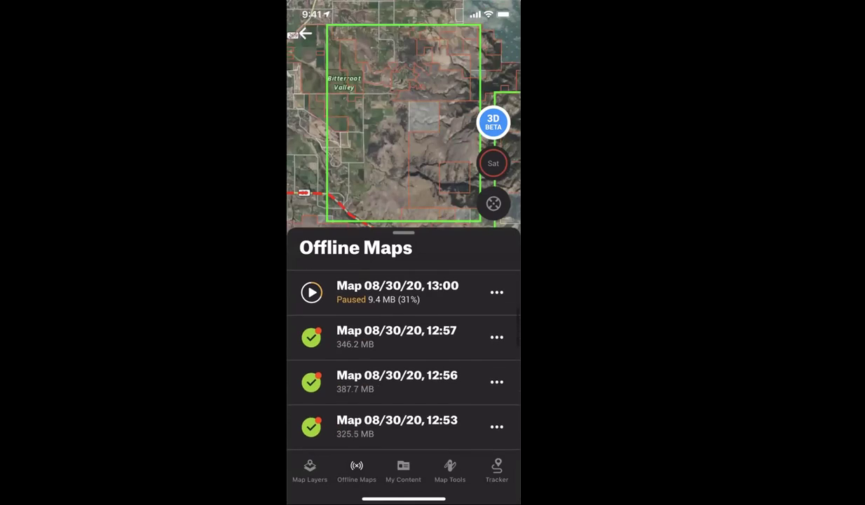
scroll(404, 365, "down", 10)
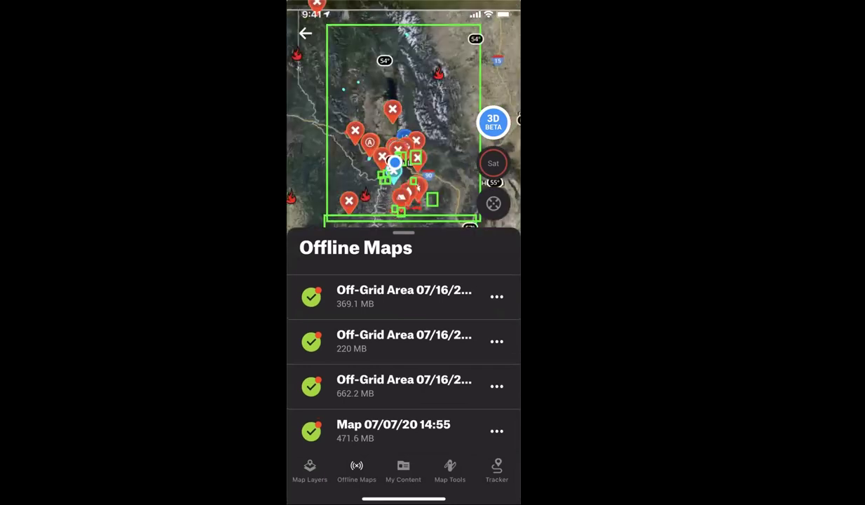
Open an Off-Grid Area map's options, close them unchanged, and scroll back up
left_click(496, 295)
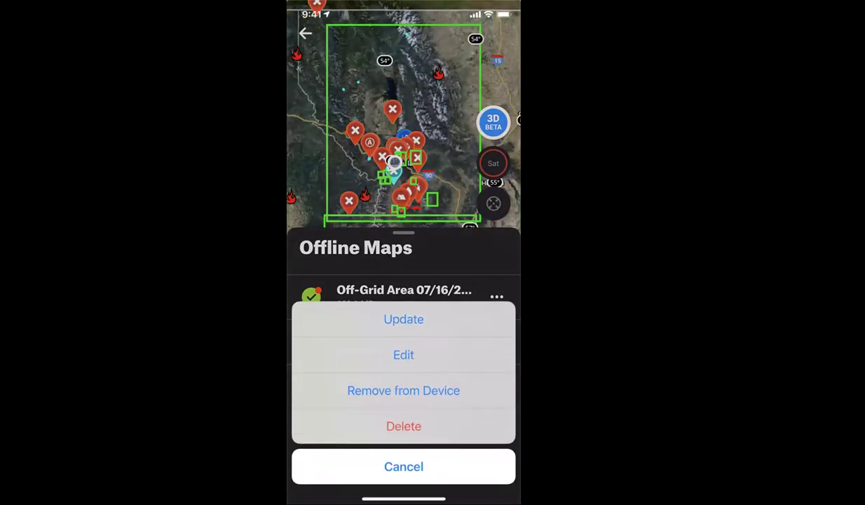
left_click(403, 466)
scroll(403, 351, "up", 10)
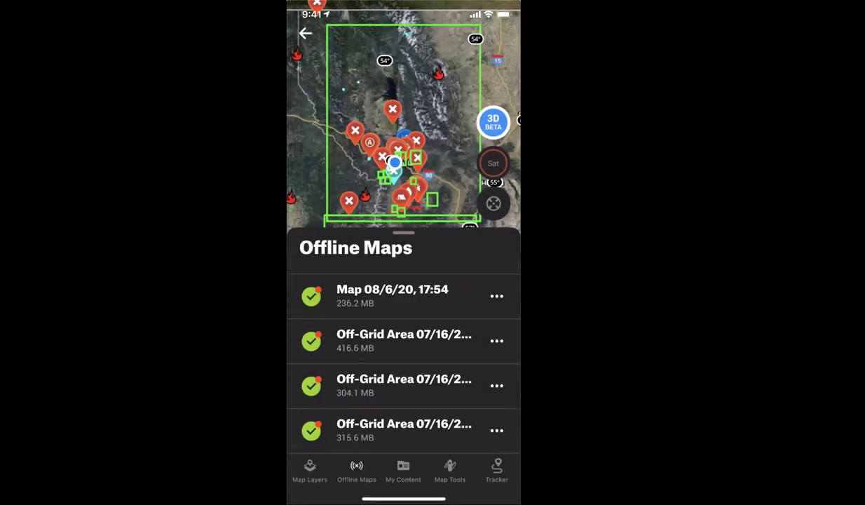
scroll(403, 364, "up", 5)
Close the offline list, pan and zoom into the marked area near Missoula, and open Map Tools
left_click_drag(403, 343, 403, 449)
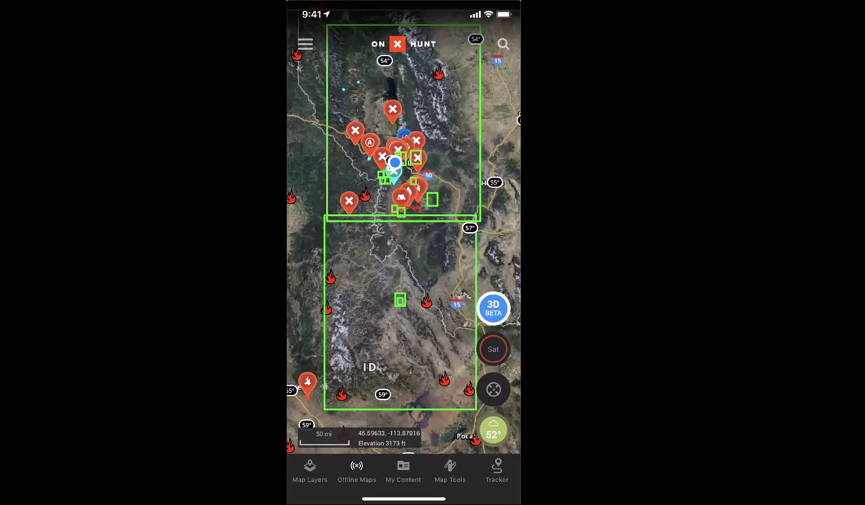
left_click_drag(404, 231, 413, 299)
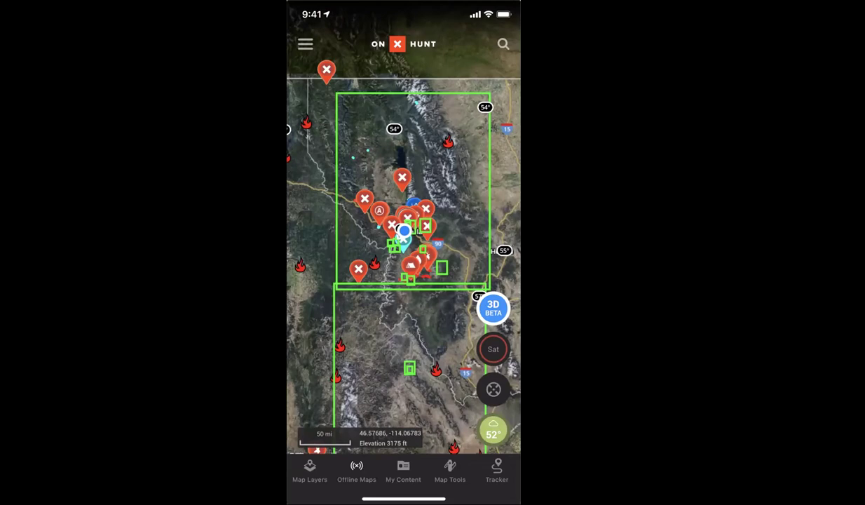
scroll(404, 249, "up", 5)
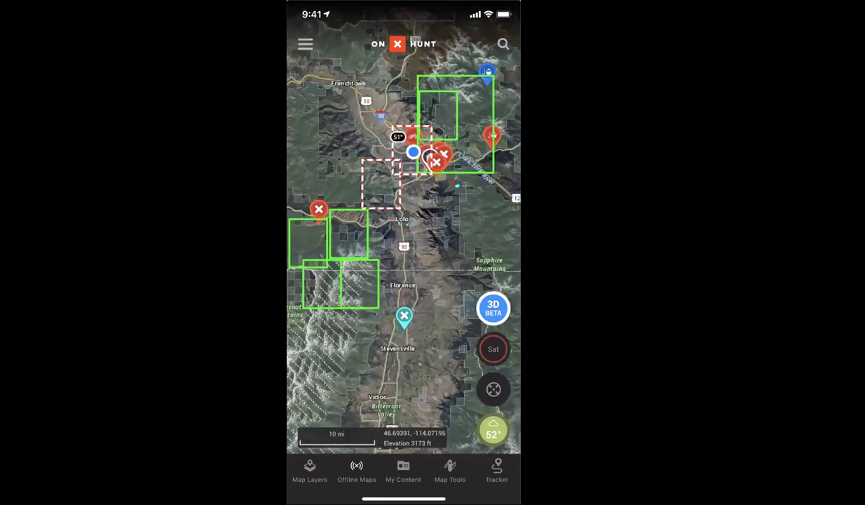
left_click_drag(477, 175, 303, 284)
scroll(427, 218, "up", 5)
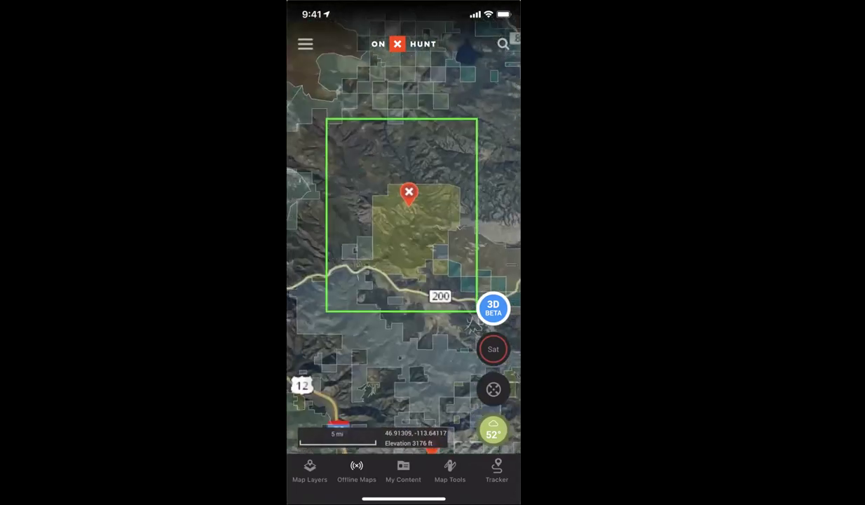
left_click(450, 471)
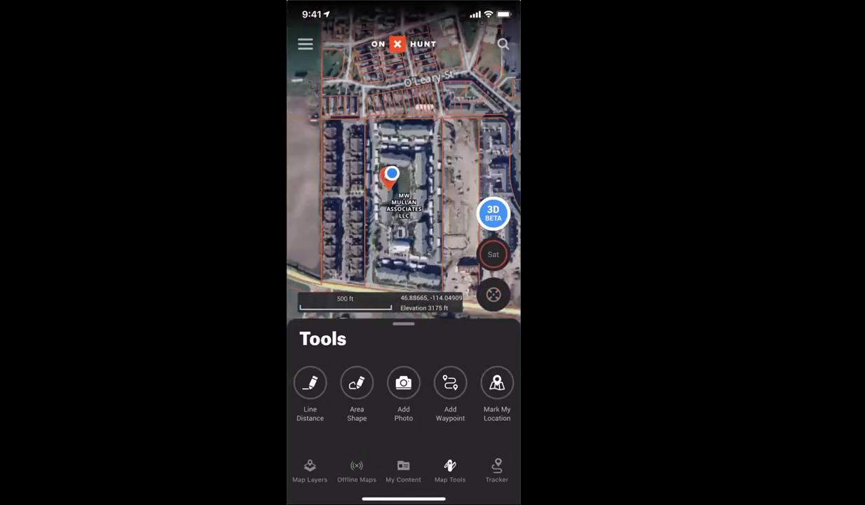
Mark the current location and save it as Waypoint 09/22/20 11:01
left_click(450, 382)
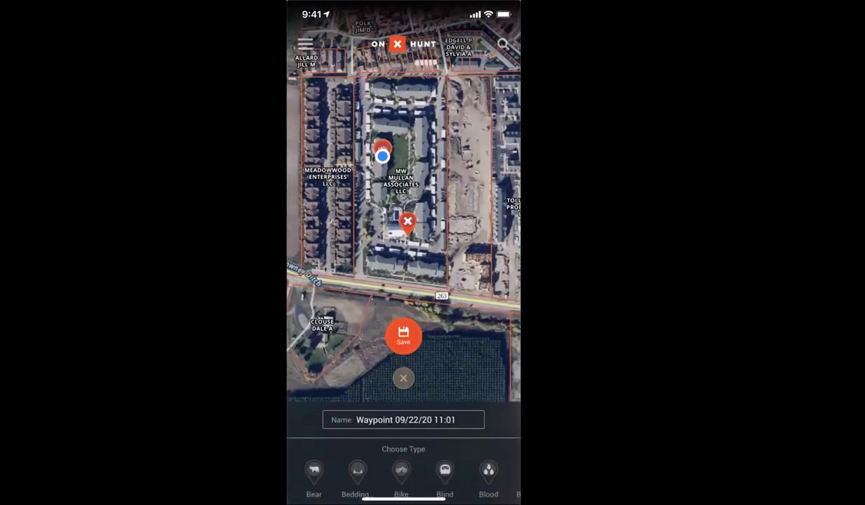
left_click(403, 336)
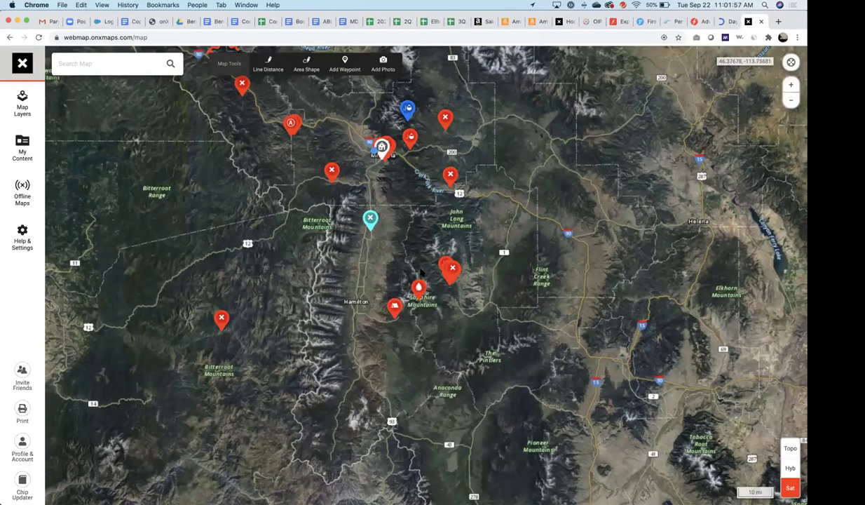
Reload the web map so My Content syncs the new 09/22/20 11:01 waypoint, dismissing the location-denied message
left_click(34, 151)
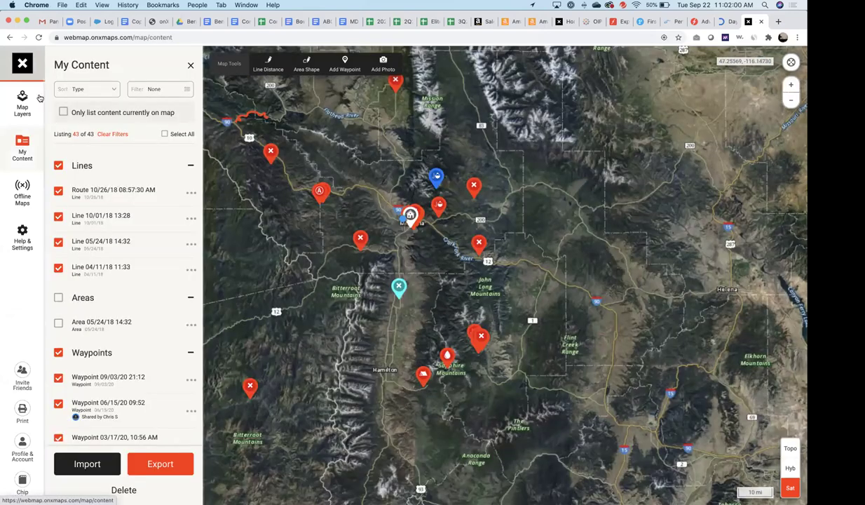
left_click(39, 38)
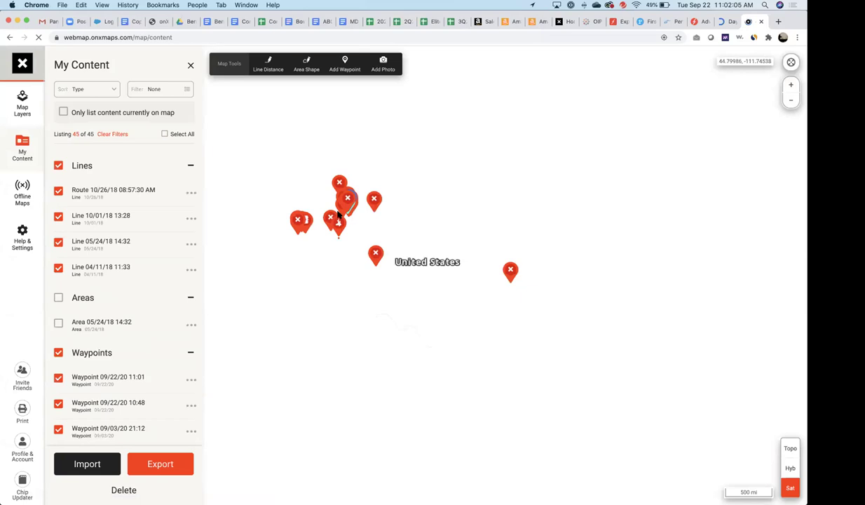
left_click(791, 61)
left_click(401, 322)
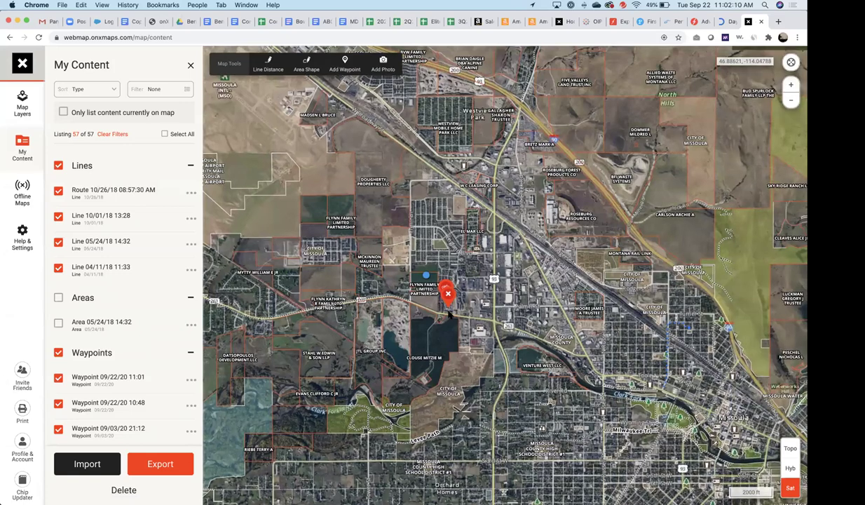
Zoom the map in onto the new Waypoint 09/22/20 11:01
scroll(451, 279, "up", 2)
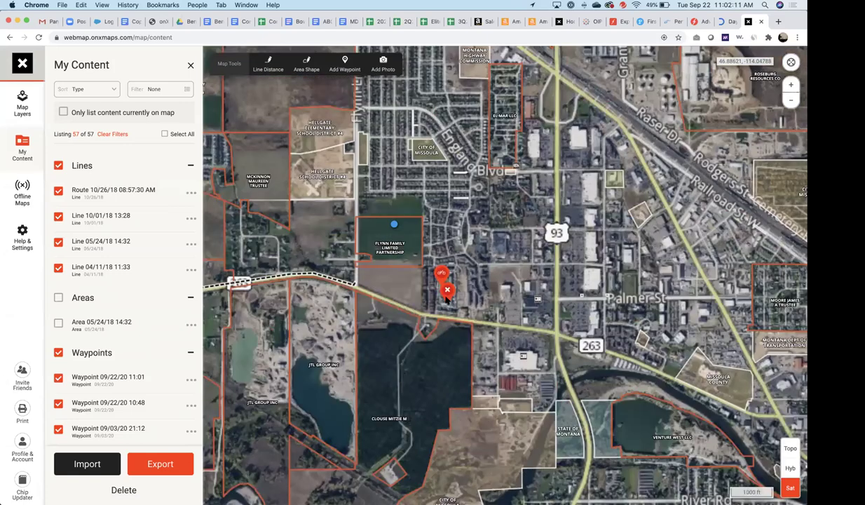
scroll(434, 298, "up", 1)
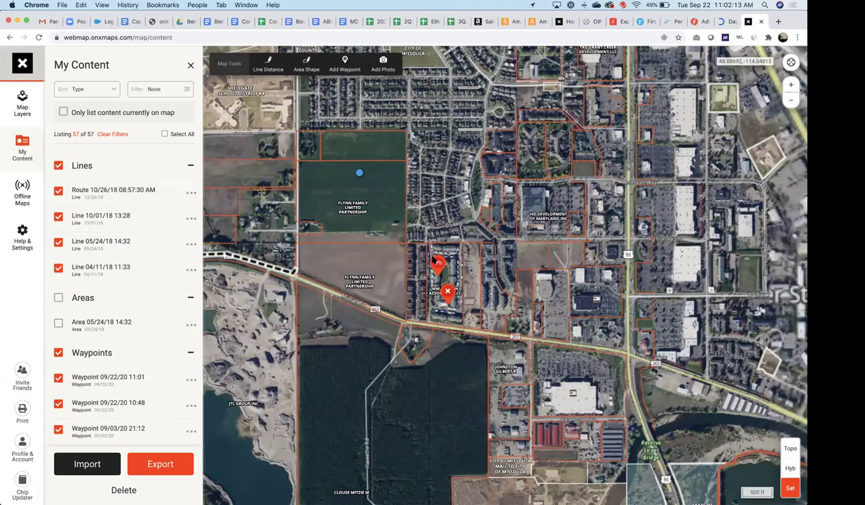
scroll(452, 265, "up", 1)
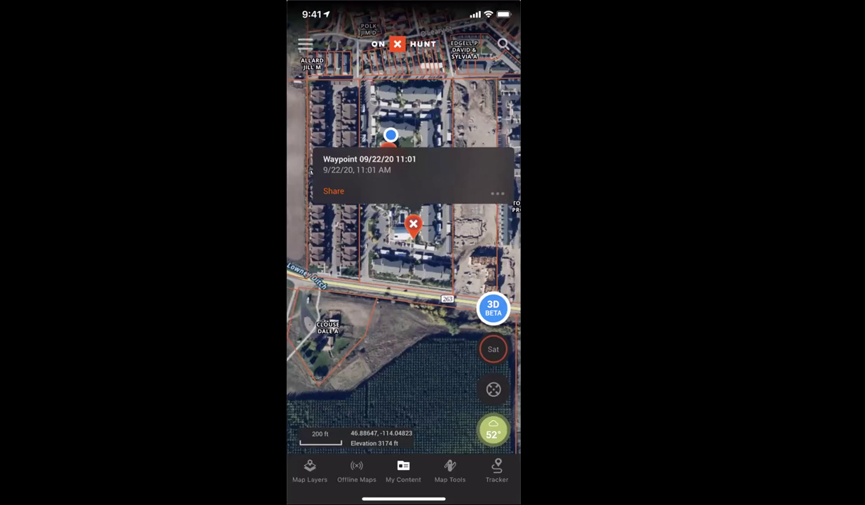
left_click(403, 470)
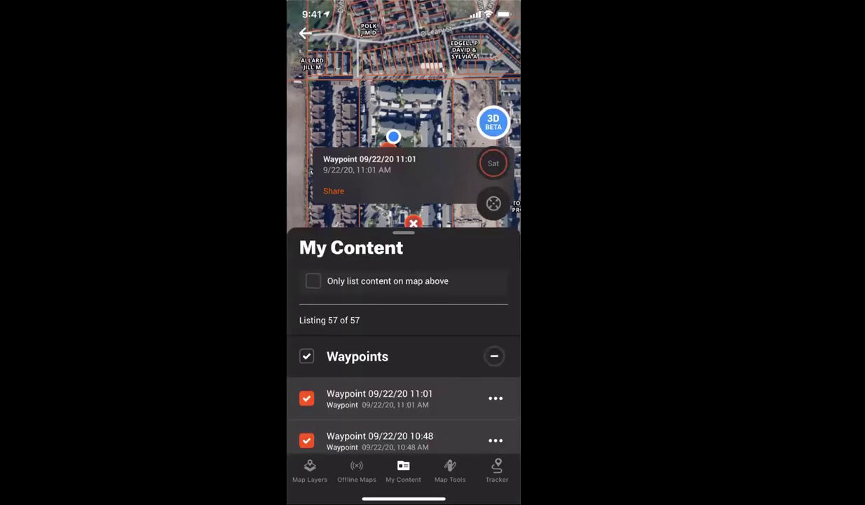
left_click(494, 356)
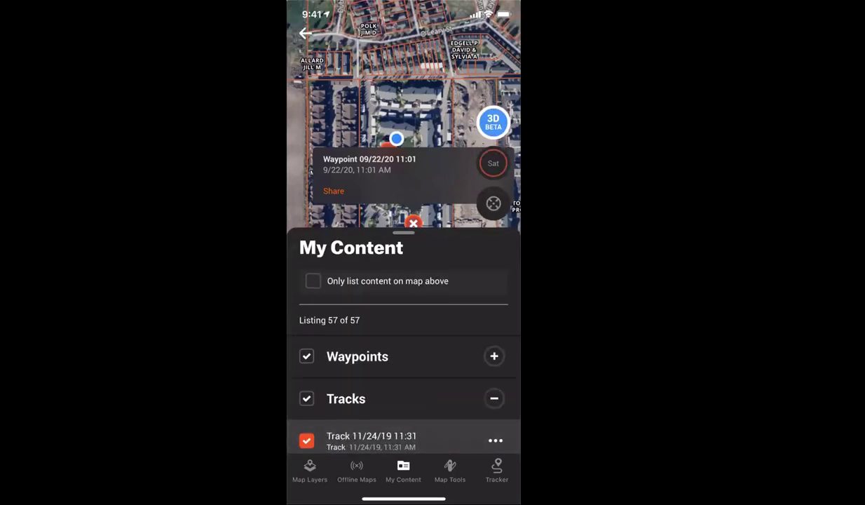
scroll(403, 350, "up", 1)
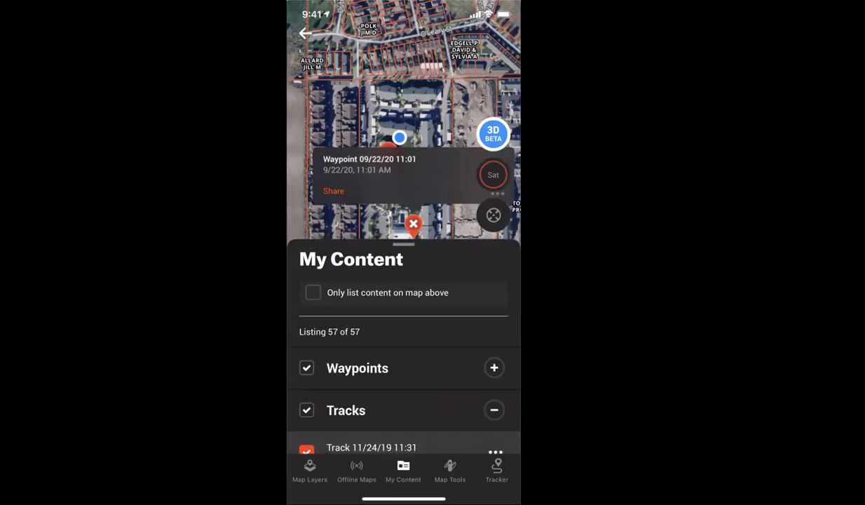
scroll(403, 350, "up", 1)
scroll(403, 350, "up", 5)
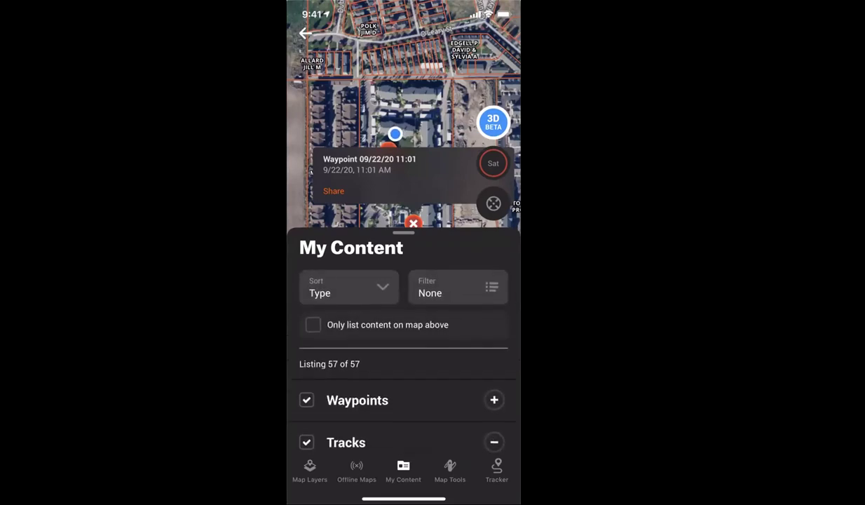
scroll(403, 350, "up", 3)
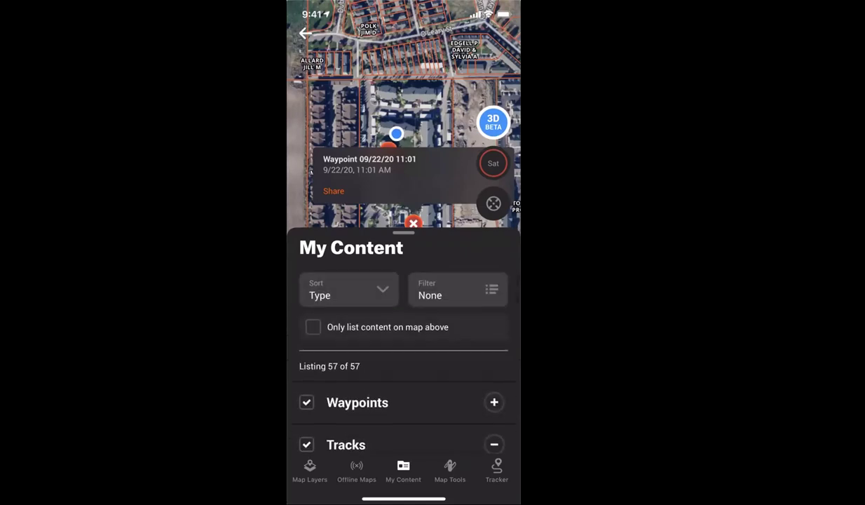
left_click(494, 400)
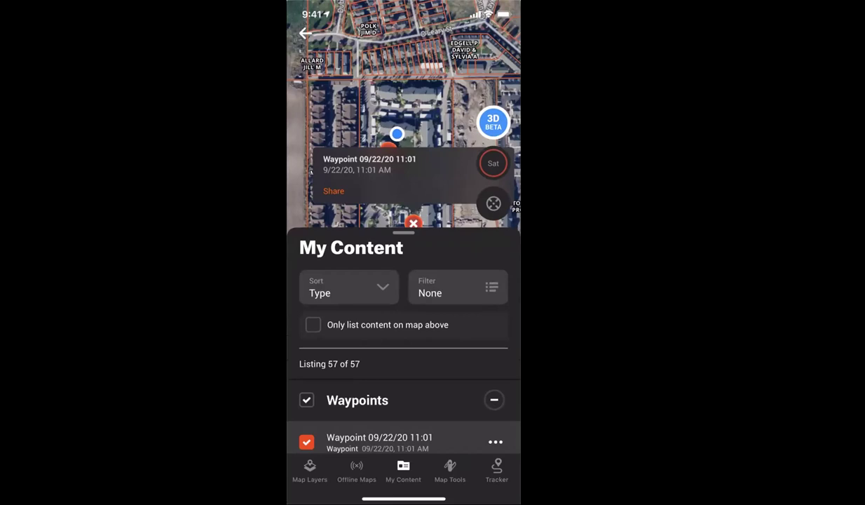
left_click_drag(403, 231, 403, 422)
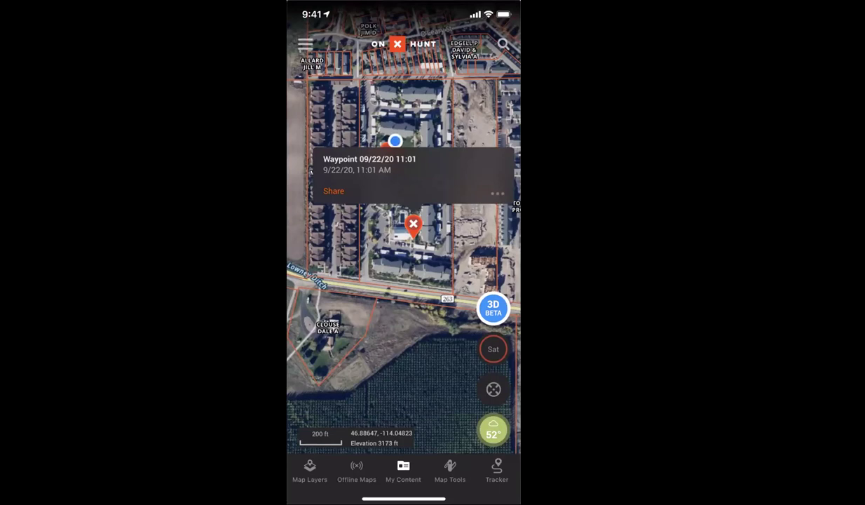
Zoom the map out from 200 ft to about 2 mi to show the waypoint near Missoula
scroll(404, 231, "down", 5)
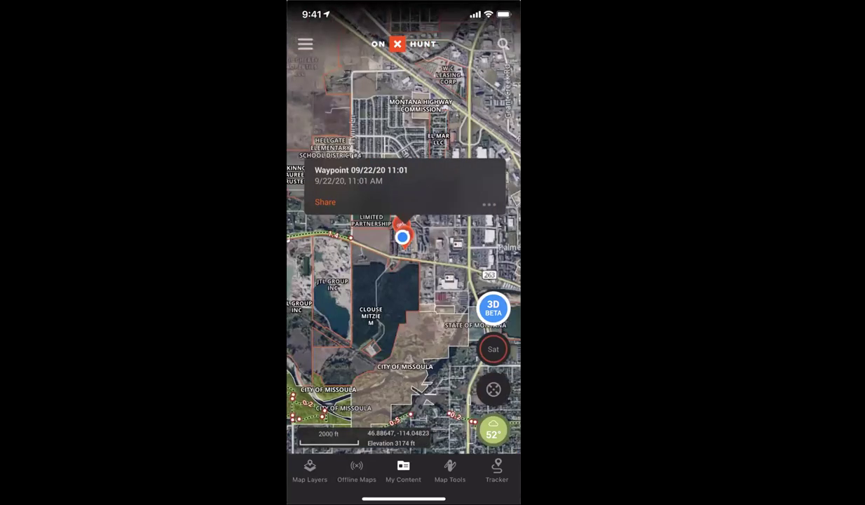
scroll(403, 231, "down", 5)
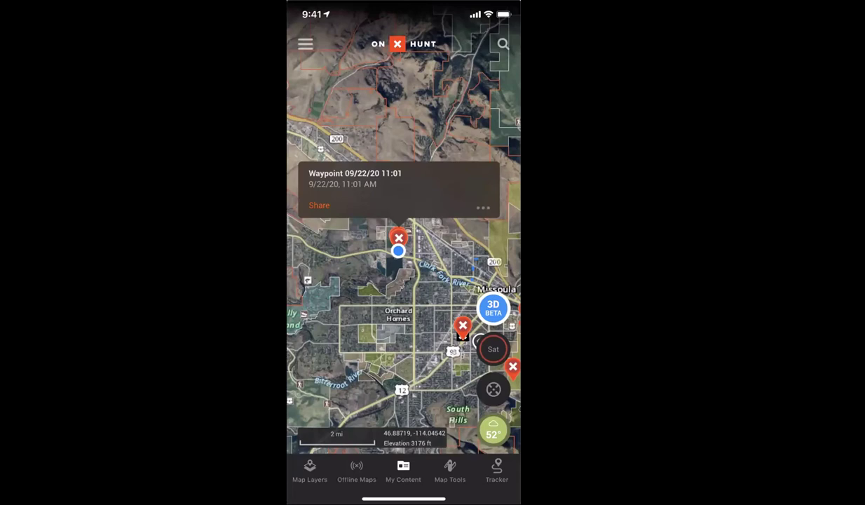
Review the offline maps list and confirm Map 09/22/20, 10:55 is downloaded at 300.7 MB
left_click(357, 472)
scroll(403, 350, "down", 5)
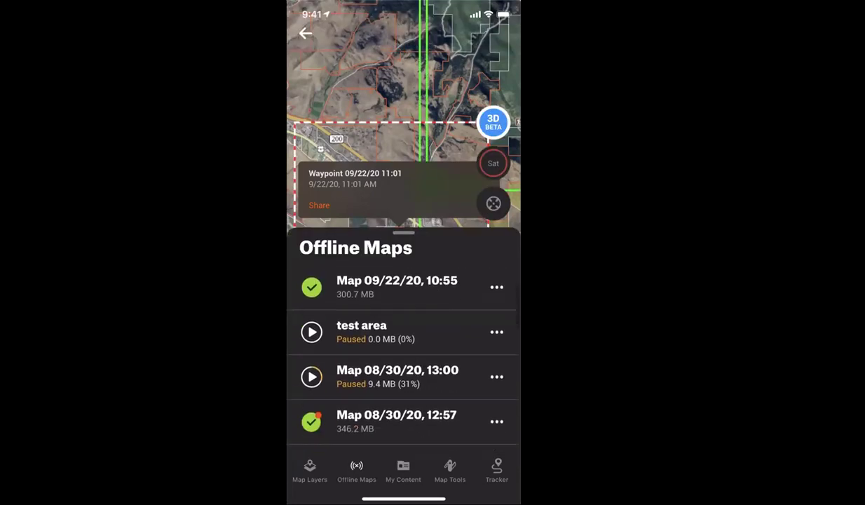
scroll(389, 350, "up", 1)
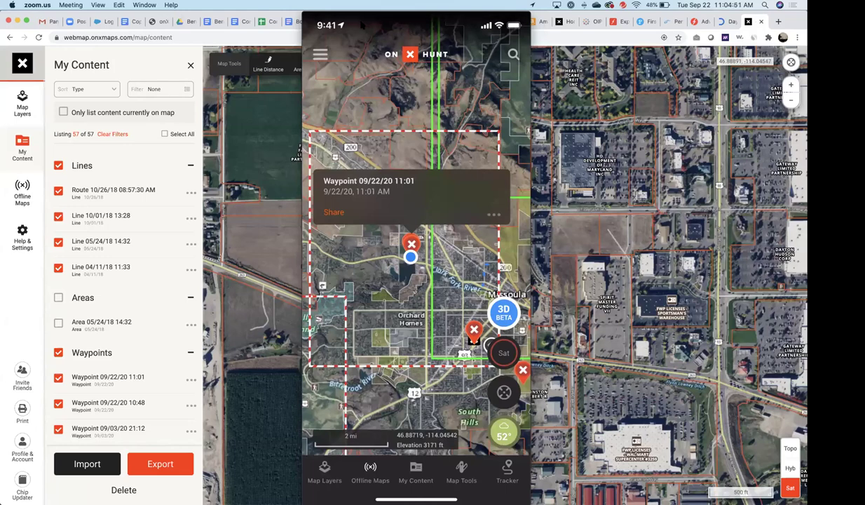
Hide the phone mirror window so the onX Web Map with its waypoints fills the screen
mouse_move(517, 216)
left_click(579, 254)
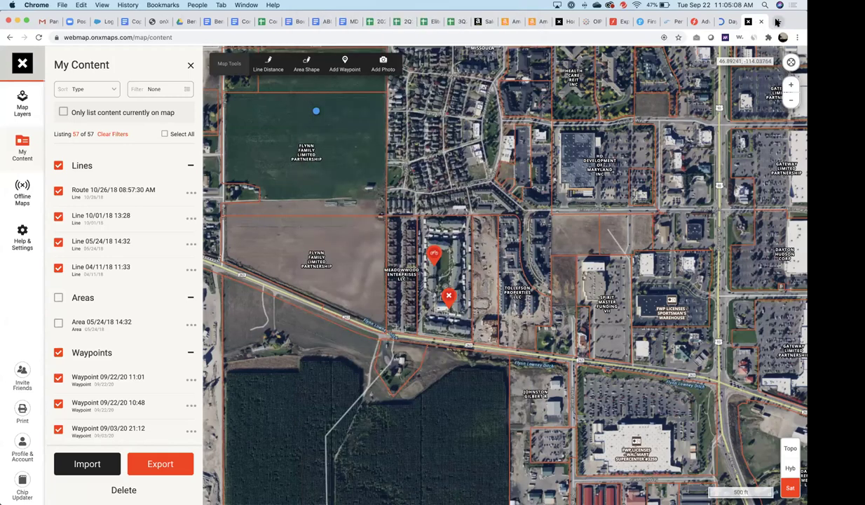
Load onxmaps.com in a new tab and go to the onX Hunt Support help center from its menu
left_click(777, 22)
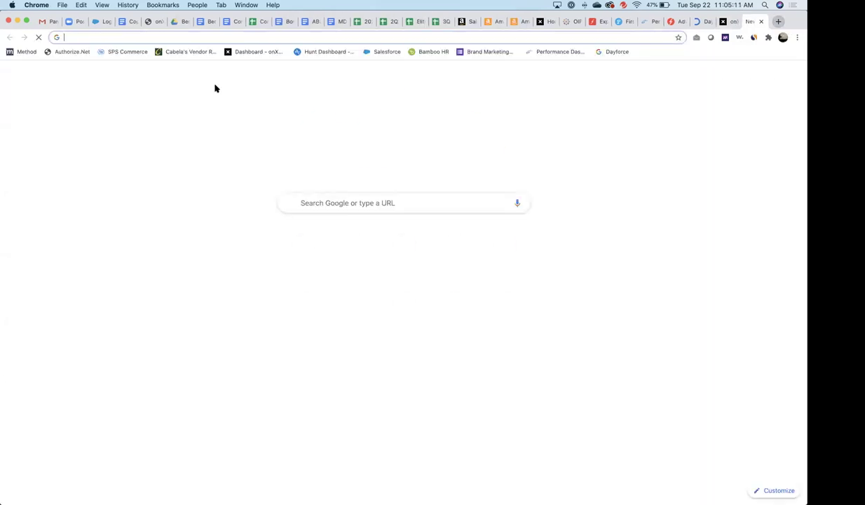
type("www.onx")
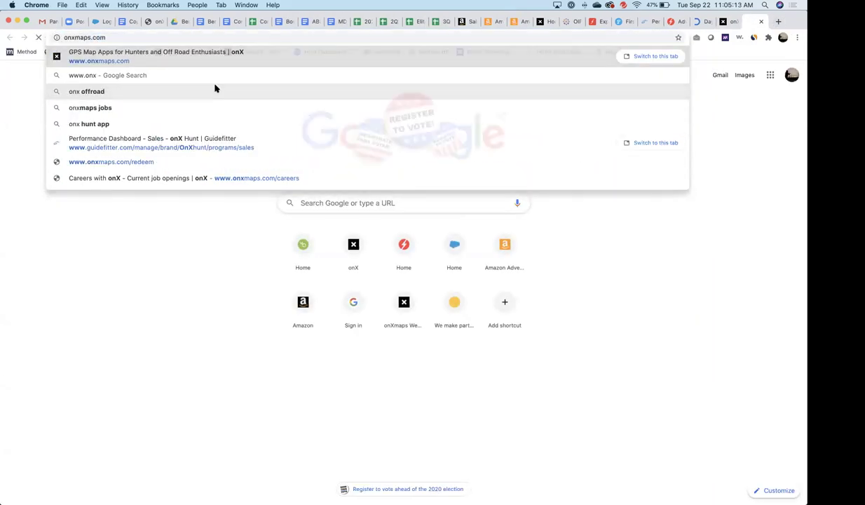
key("Return")
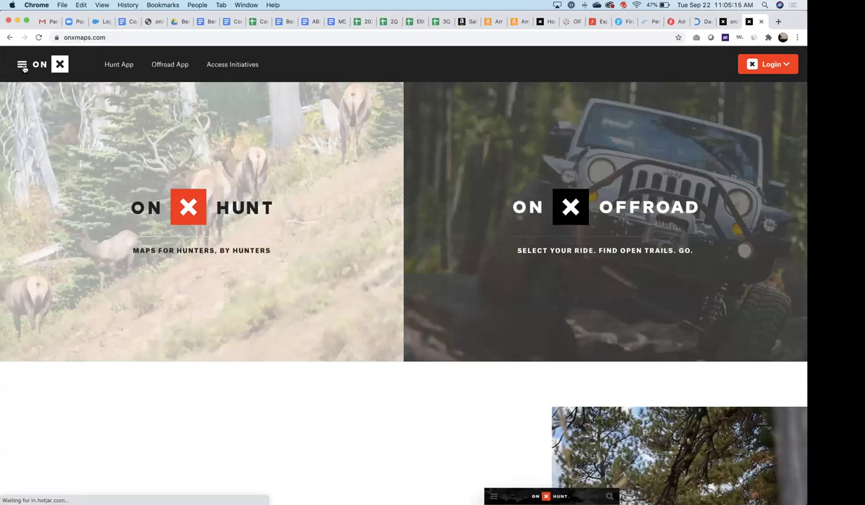
left_click(22, 65)
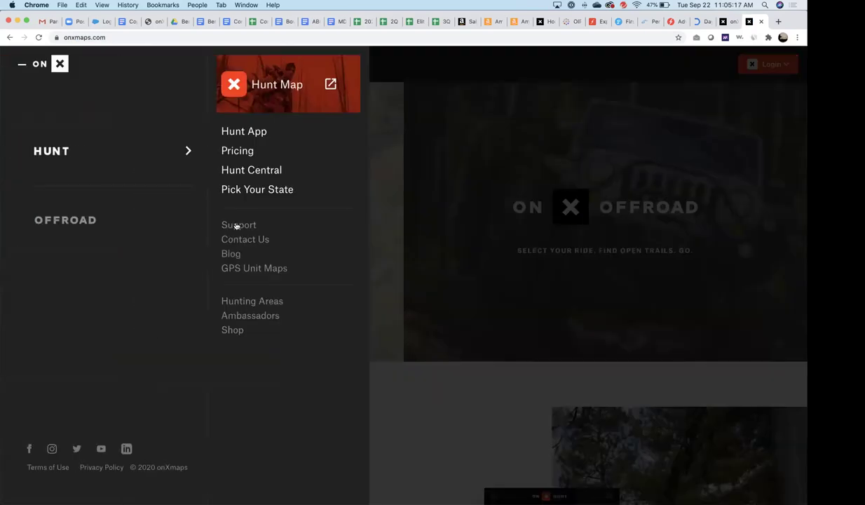
left_click(238, 225)
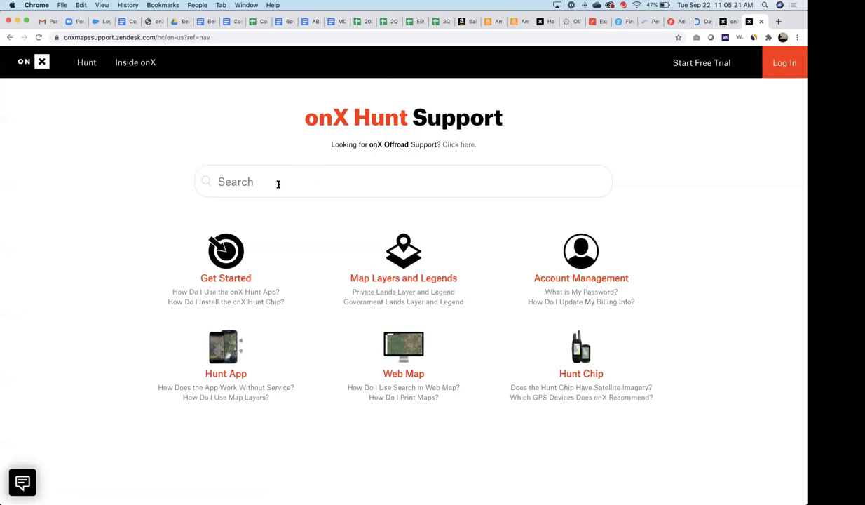
Search the help center for 'cancel' and open the article on cancelling an onX Hunt Membership
left_click(279, 183)
type("cancel")
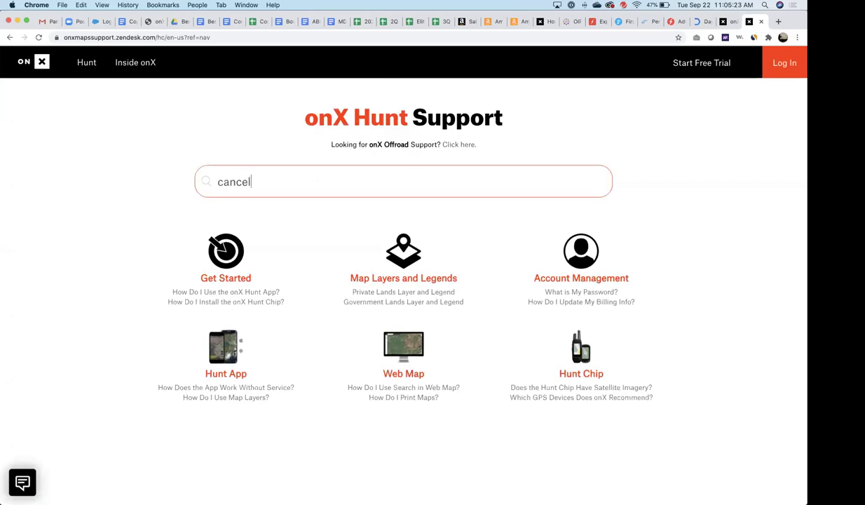
key("Return")
left_click(217, 251)
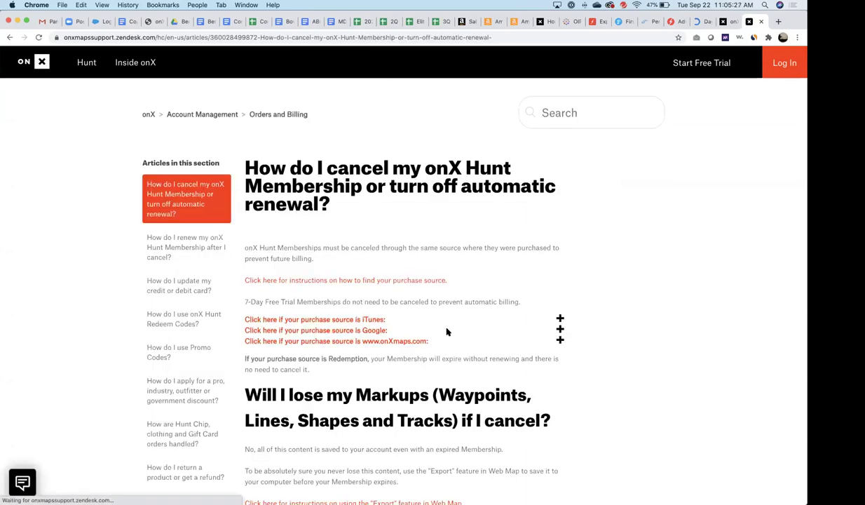
scroll(447, 332, "down", 2)
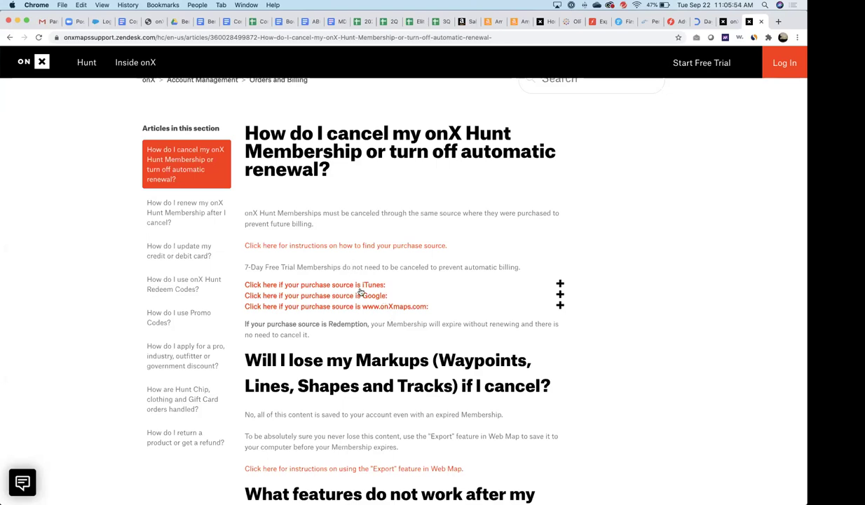
Expand the iTunes purchase-source instructions and read down to the Cancel Subscription step
left_click(360, 289)
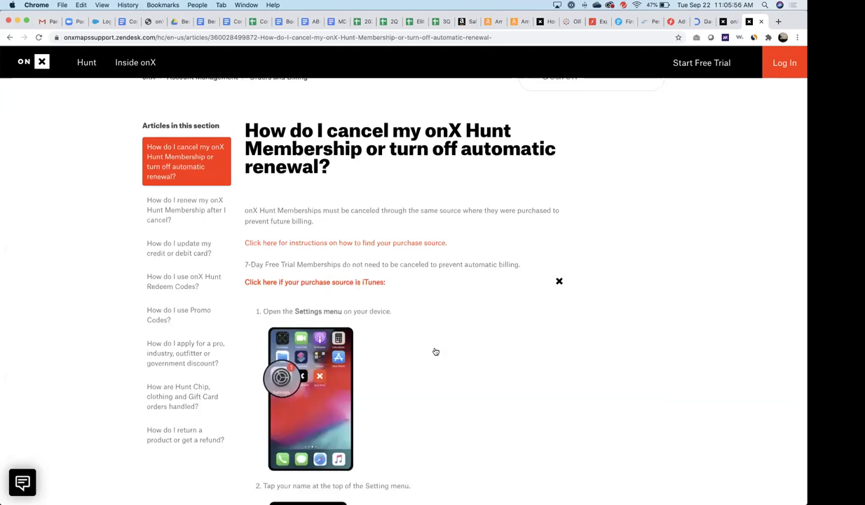
scroll(435, 352, "down", 3)
scroll(435, 351, "down", 5)
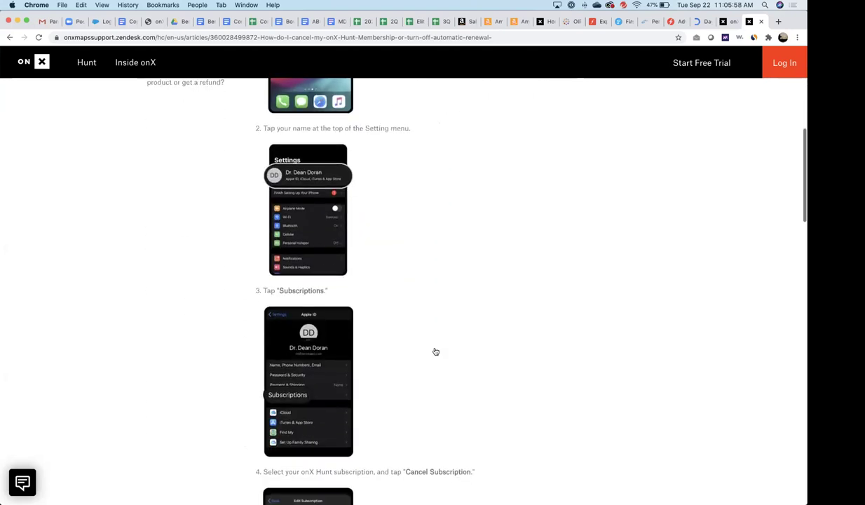
scroll(436, 351, "down", 3)
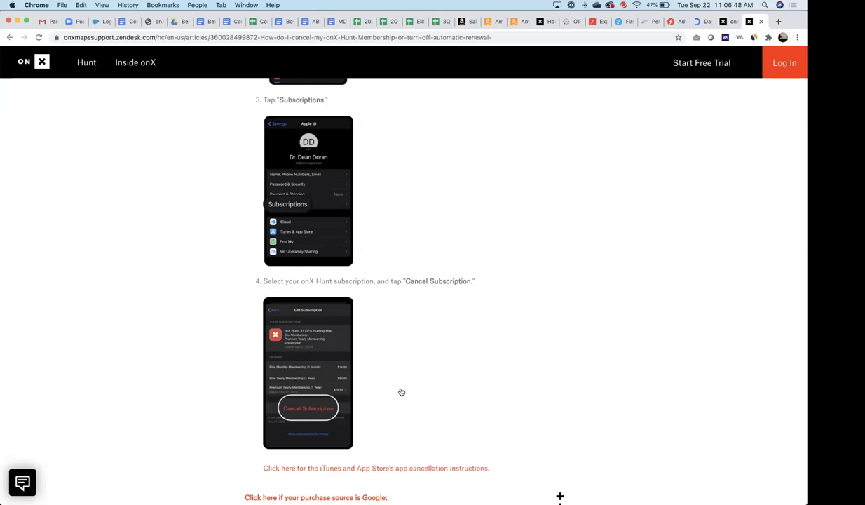
scroll(440, 263, "down", 3)
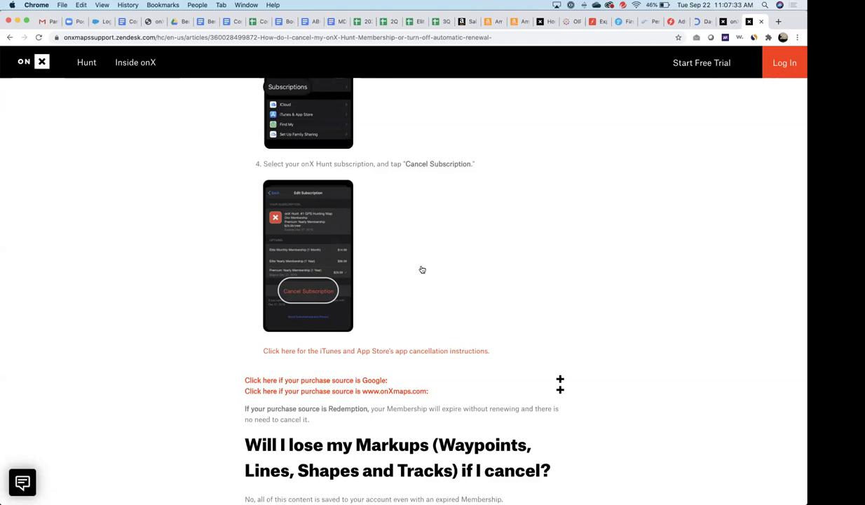
Open hunt.fyi's Redeem Your Membership page and its login form, then switch over to Gmail
left_click(579, 35)
type("hunt.fyi")
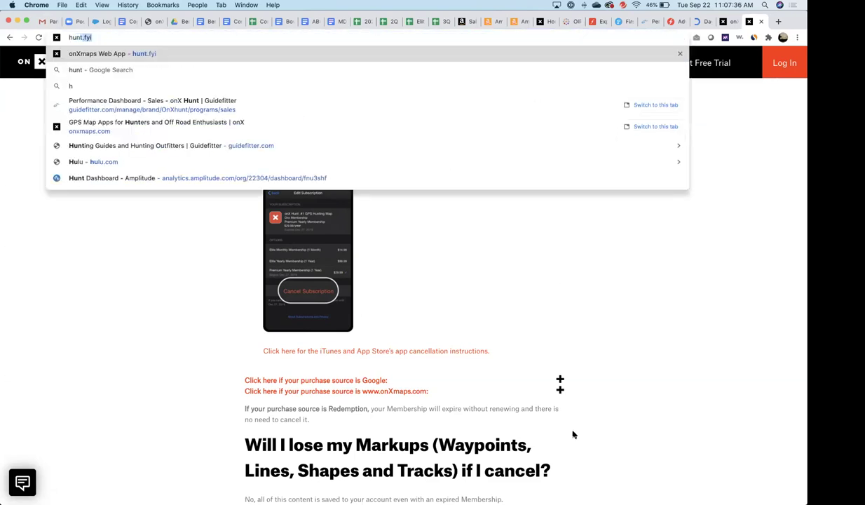
key("Return")
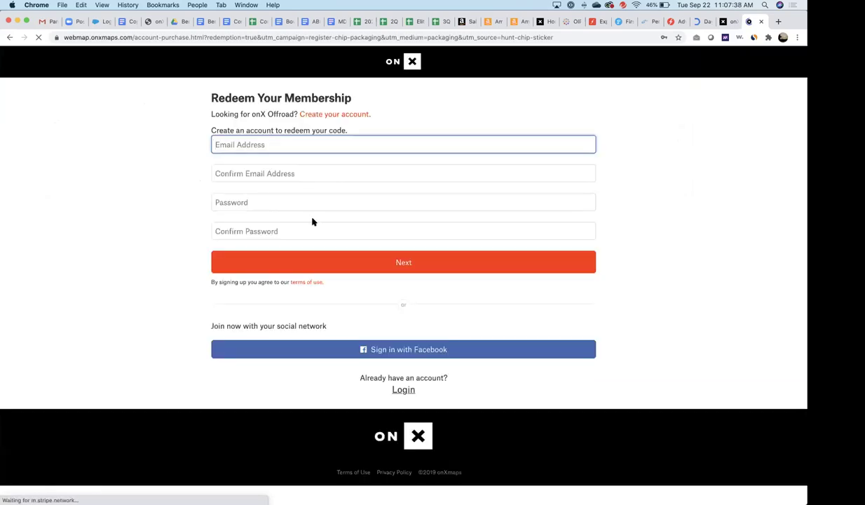
left_click(403, 391)
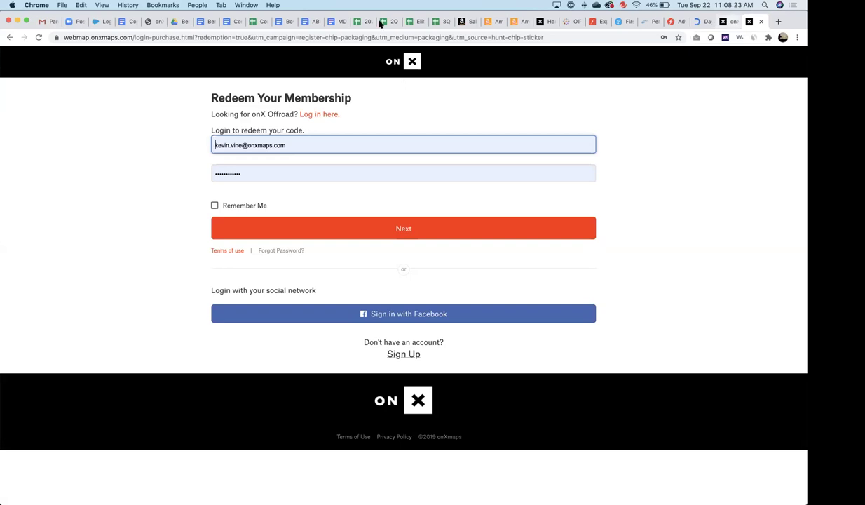
key("ctrl+shift+Tab")
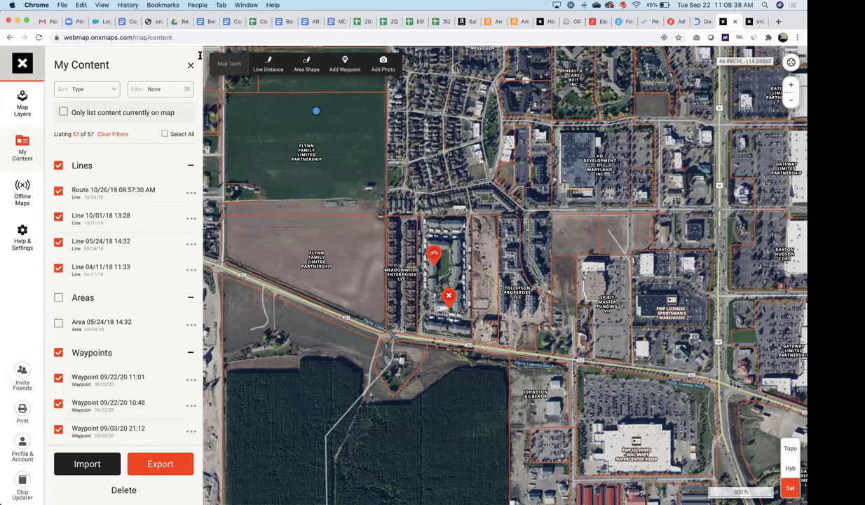
key("super+1")
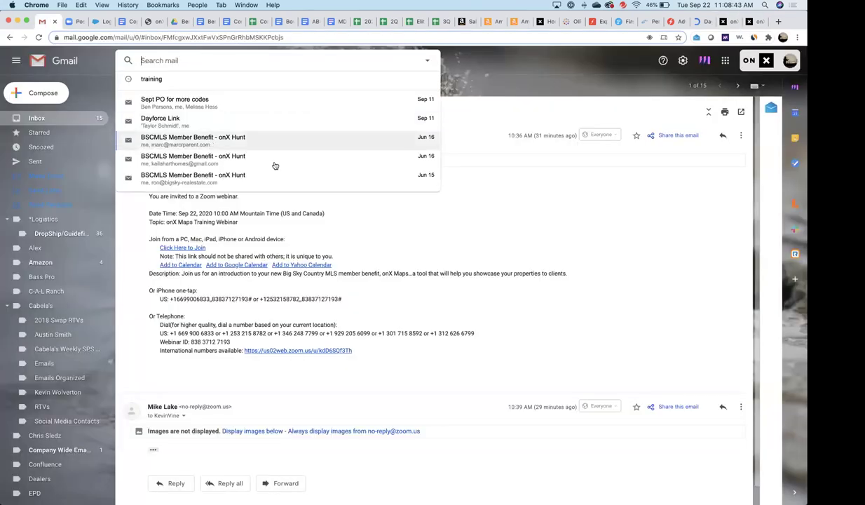
Read the Jun 16 redemption message in the BSCMLS Member Benefit - onX Hunt email, then return to the web map
left_click(267, 156)
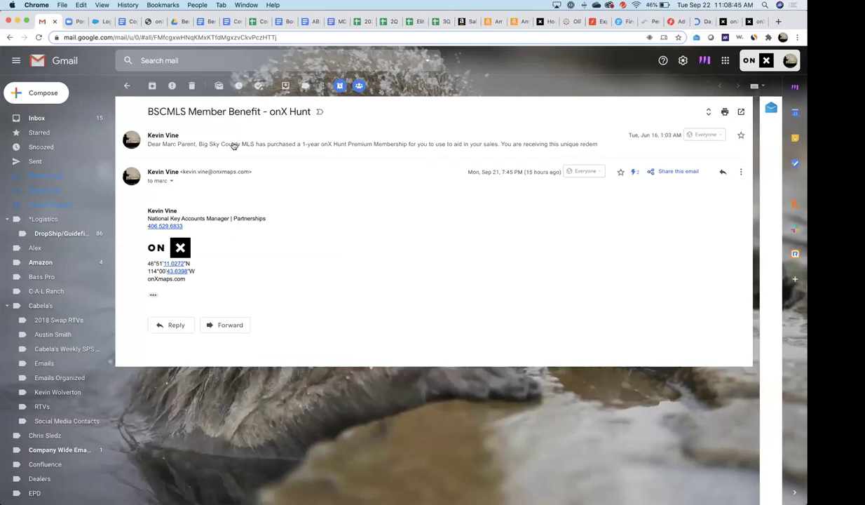
left_click(228, 143)
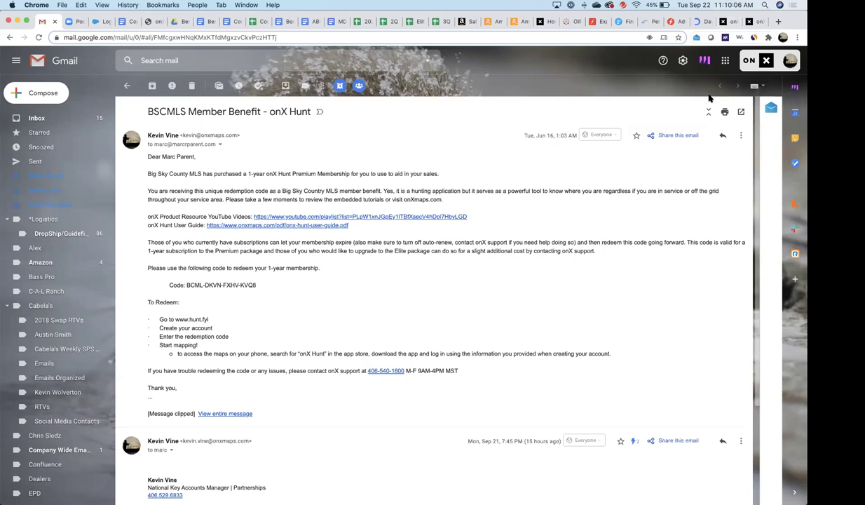
key("super+9")
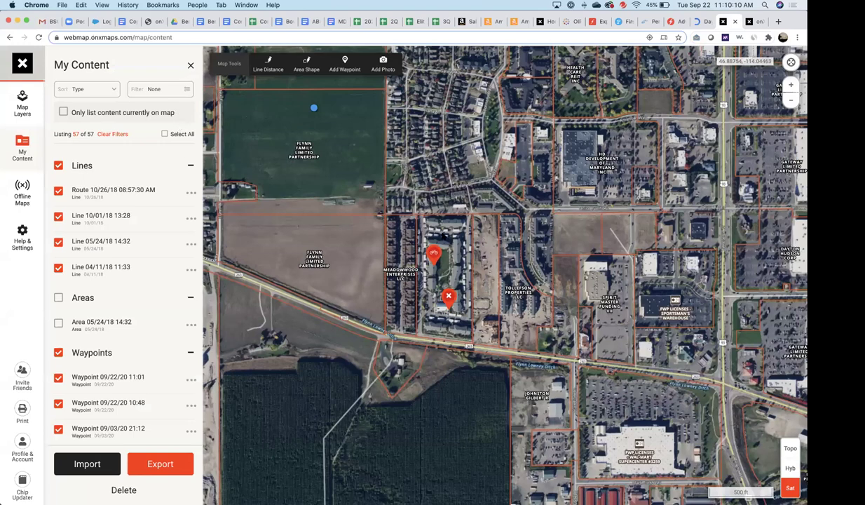
Close the My Content panel and zoom in on the two waypoint markers
scroll(438, 266, "up", 3)
left_click(436, 270)
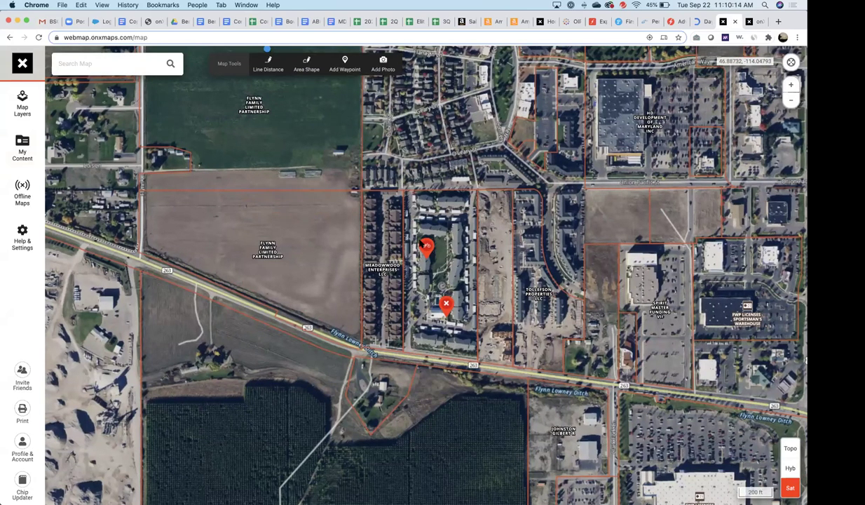
scroll(421, 243, "up", 2)
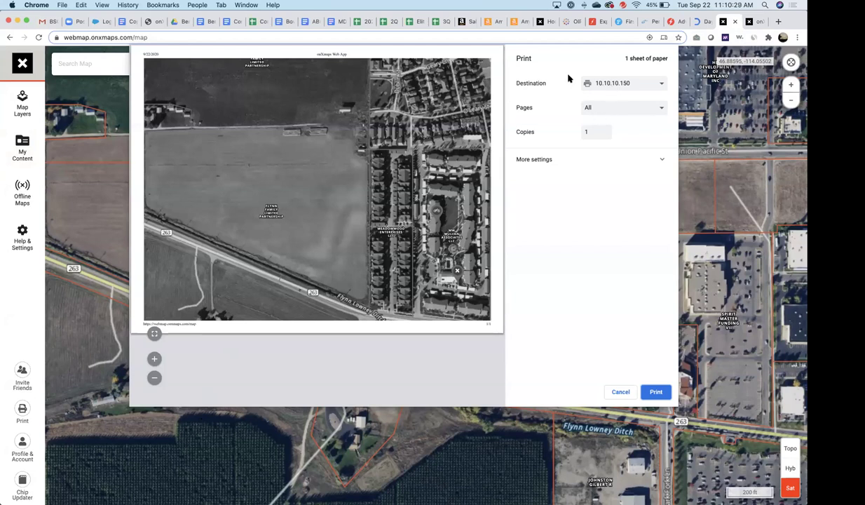
Set the map printout's destination to Save as PDF, then close the print dialog
left_click(607, 89)
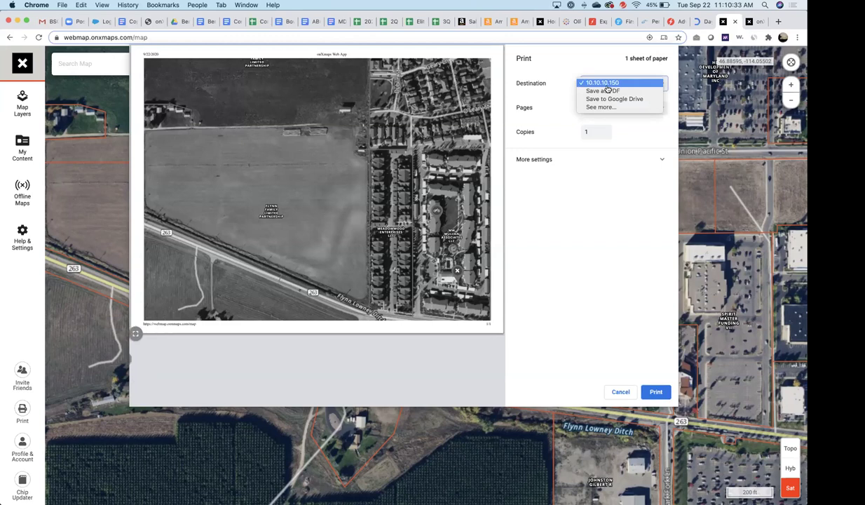
left_click(609, 92)
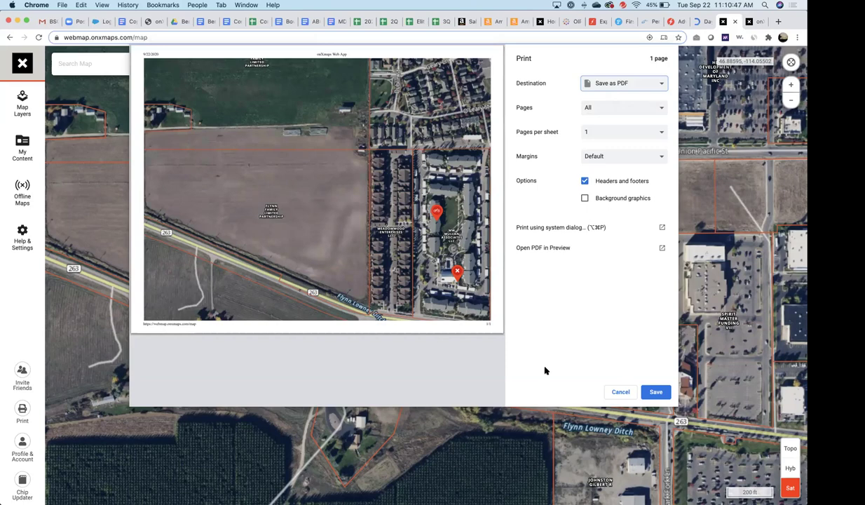
key("Escape")
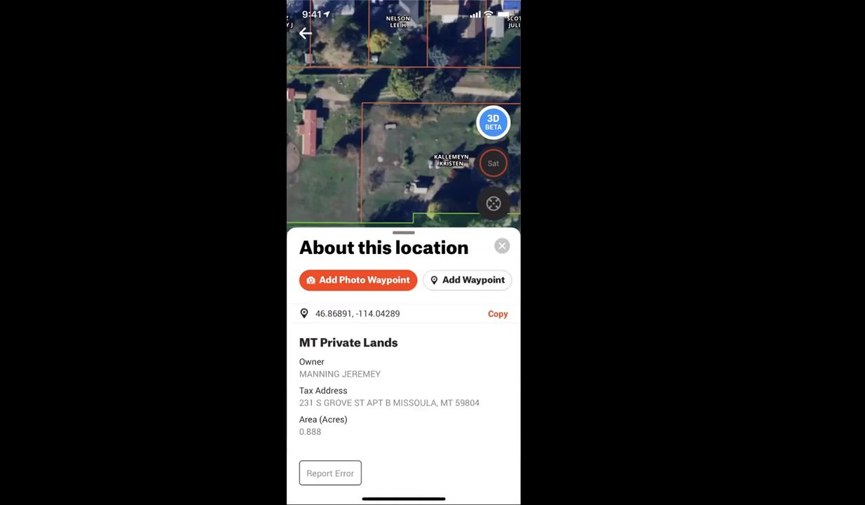
Start a Report Error for the parcel as a Private Lands Error on the Private Landowner Name, and view the detail fields
left_click(330, 472)
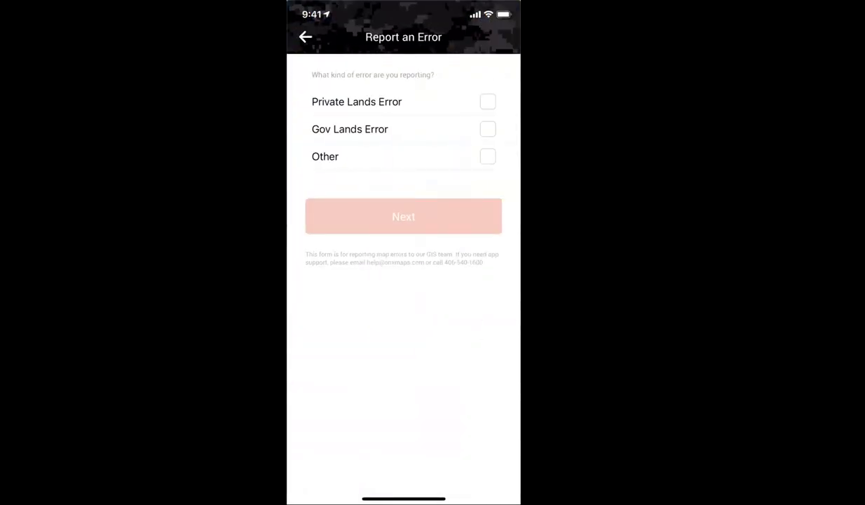
left_click(488, 101)
left_click(403, 216)
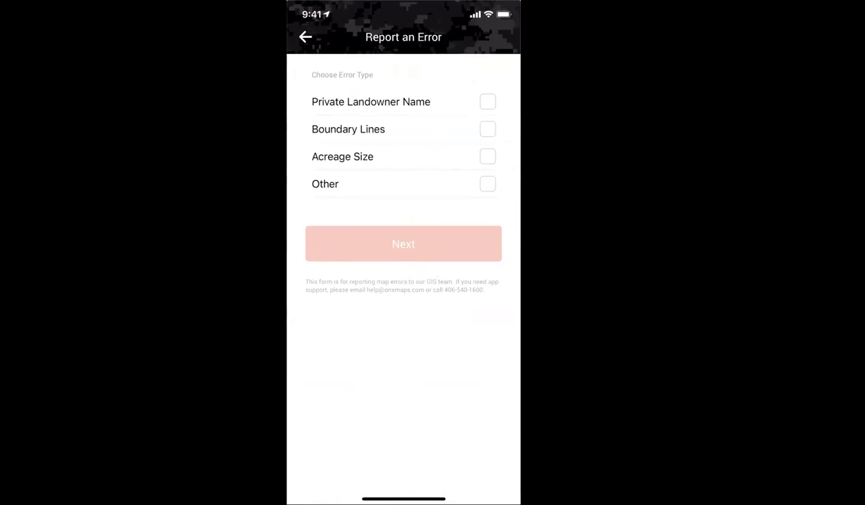
left_click(487, 102)
left_click(403, 243)
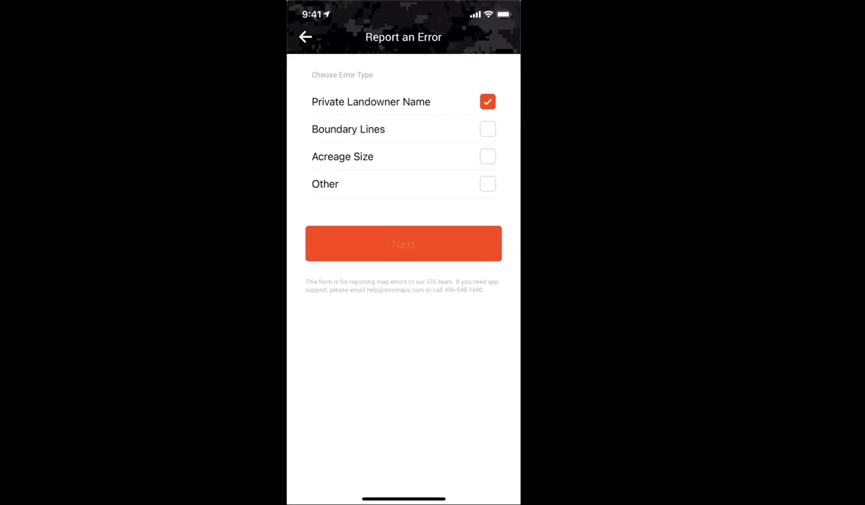
left_click(403, 147)
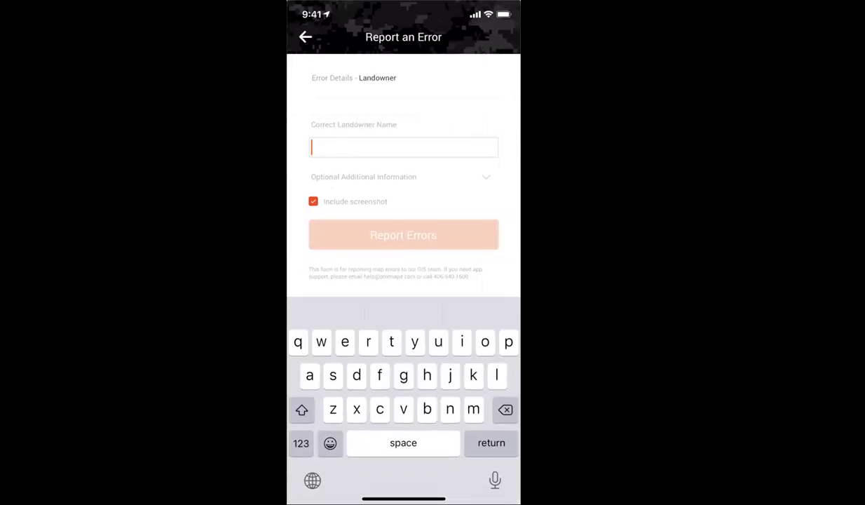
left_click(404, 176)
left_click(403, 197)
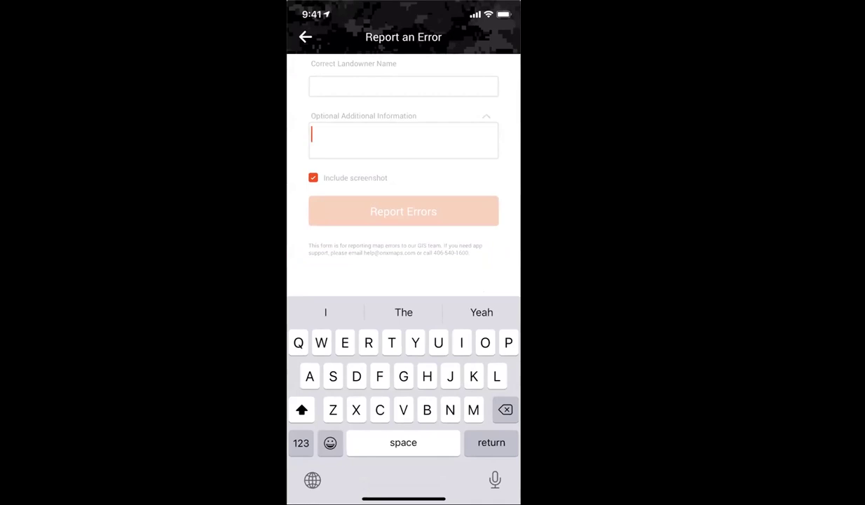
Back out of the error report without submitting and return to the parcel map
scroll(403, 176, "up", 2)
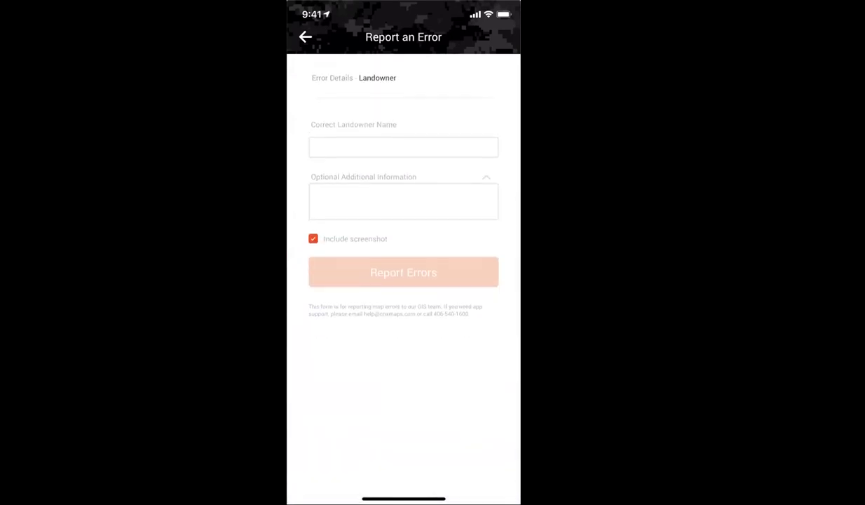
left_click(305, 37)
left_click(305, 36)
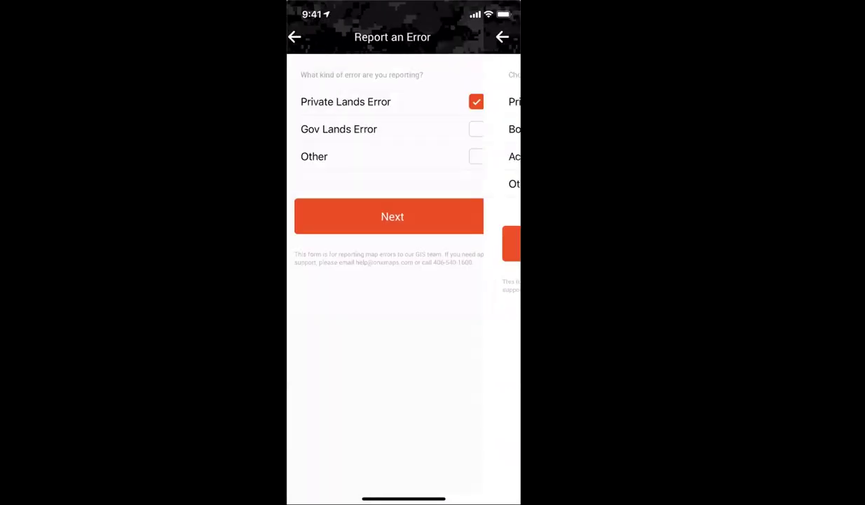
left_click(305, 36)
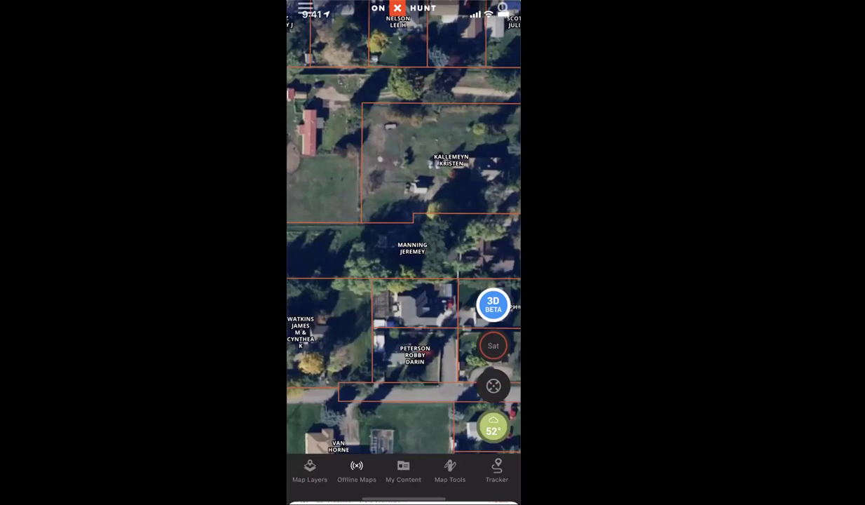
Scroll through the Offline Maps panel showing Map 09/22/20, 10:55 and test area
scroll(404, 227, "down", 5)
scroll(403, 227, "down", 3)
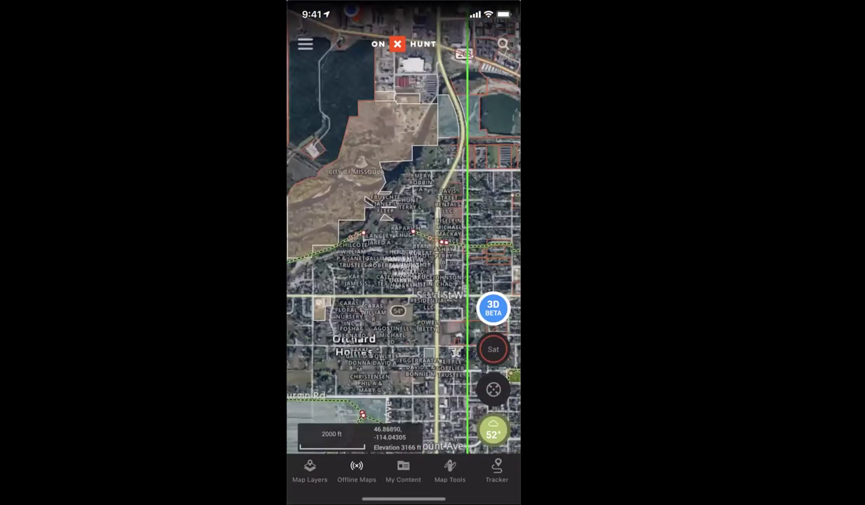
scroll(403, 227, "down", 2)
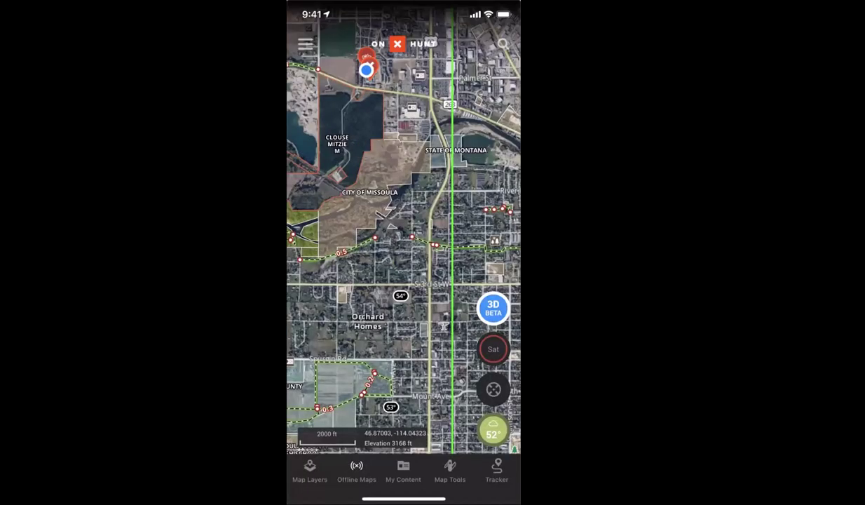
scroll(404, 232, "down", 3)
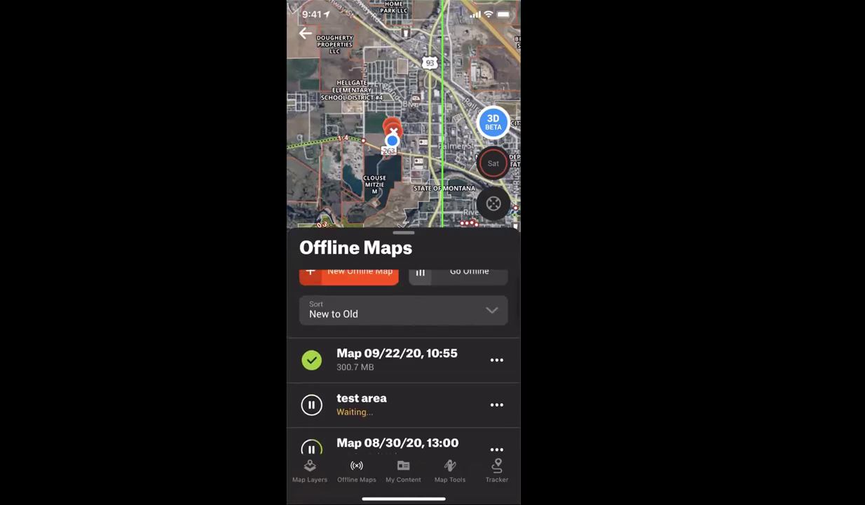
Return to the top of the Offline Maps list and start a New Offline Map
scroll(403, 358, "down", 10)
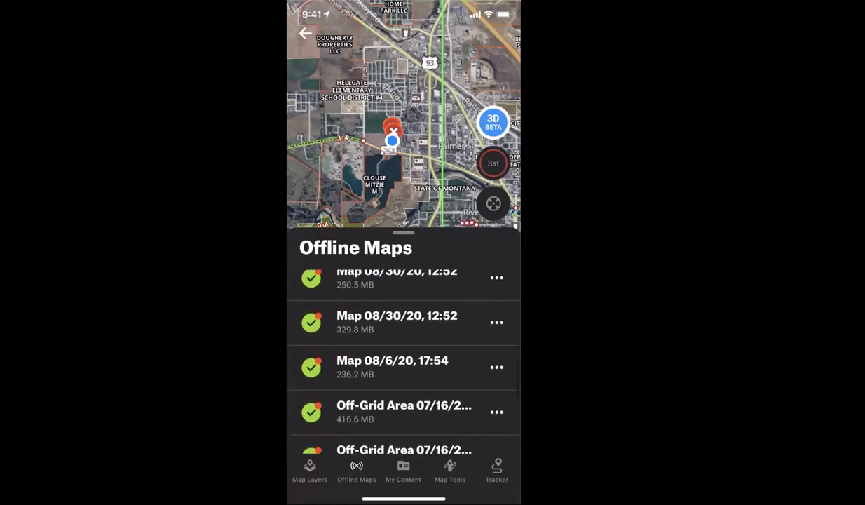
scroll(403, 357, "up", 10)
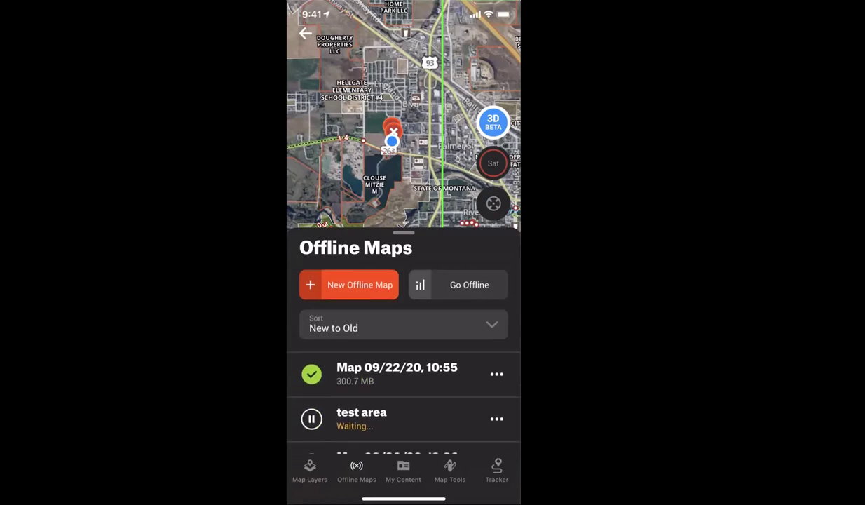
left_click(348, 285)
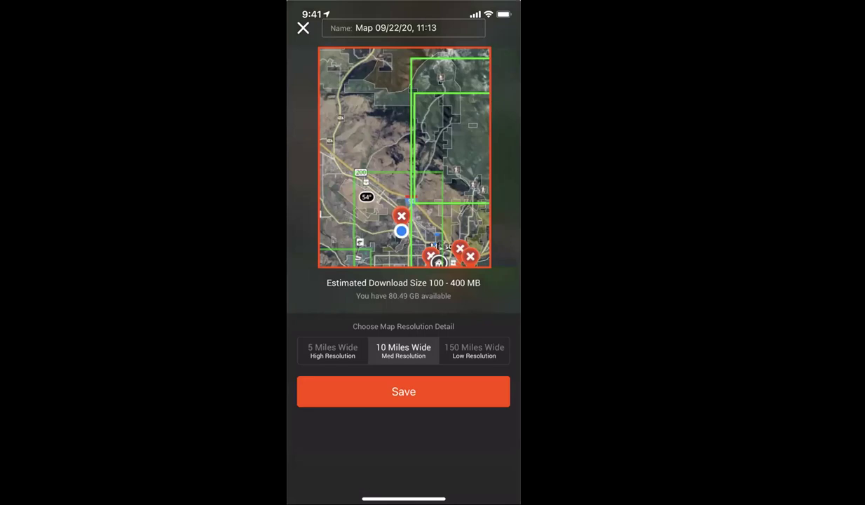
Compare the 5, 10 and 150 Miles Wide areas, then save a 5 Miles Wide high-resolution map
left_click(334, 350)
left_click(403, 350)
left_click(474, 350)
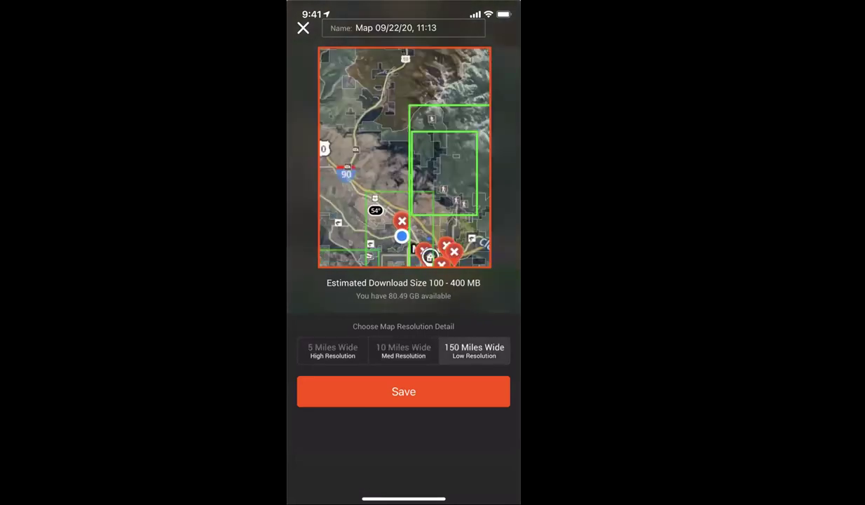
left_click(403, 351)
left_click_drag(404, 211, 406, 166)
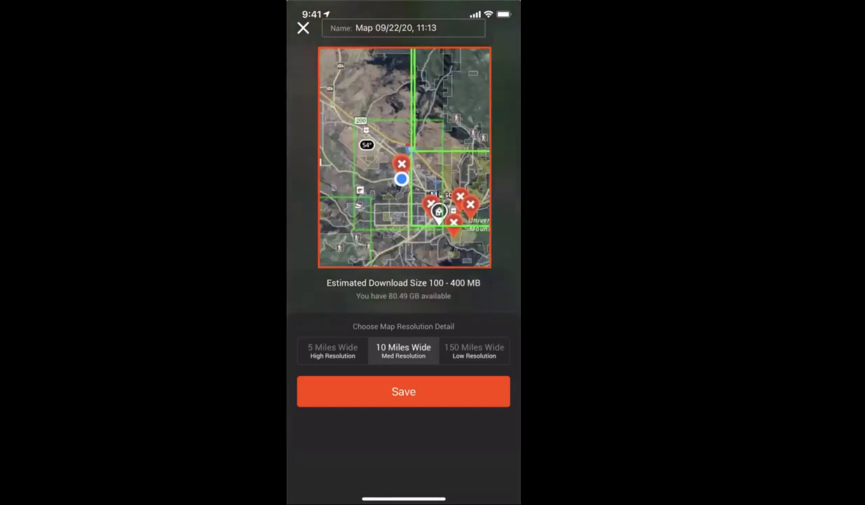
left_click(474, 351)
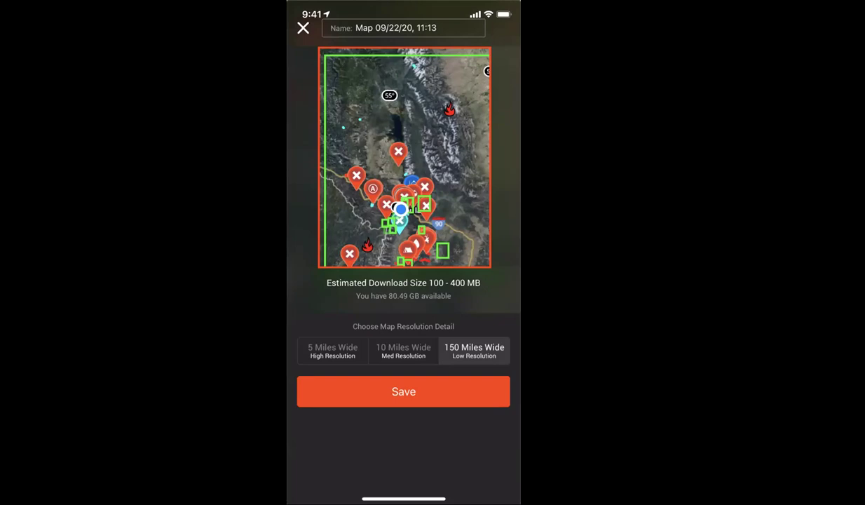
left_click(403, 351)
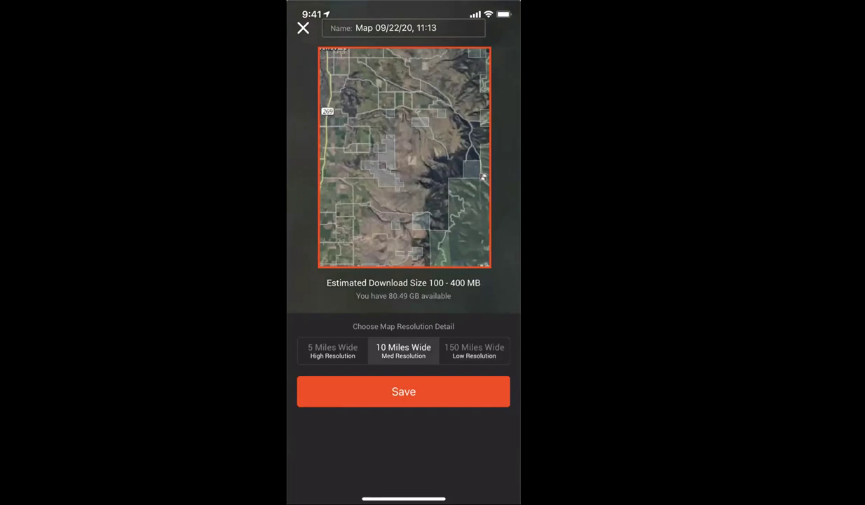
left_click(333, 351)
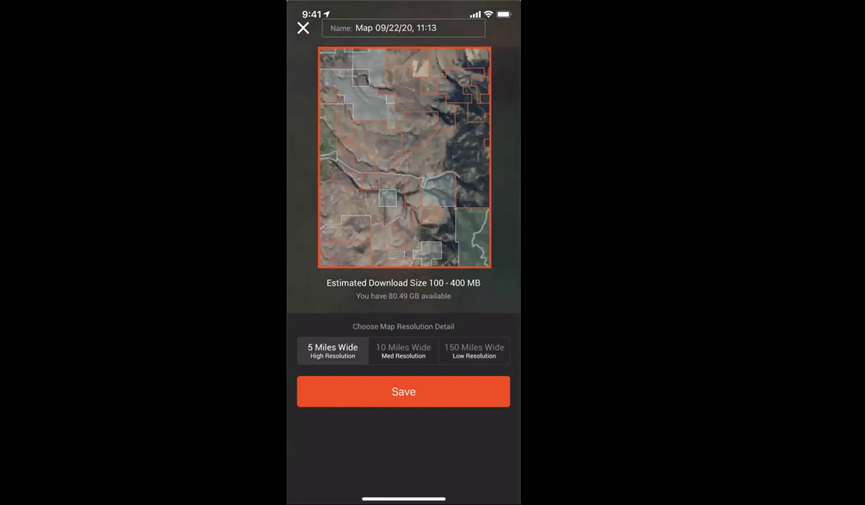
left_click(403, 391)
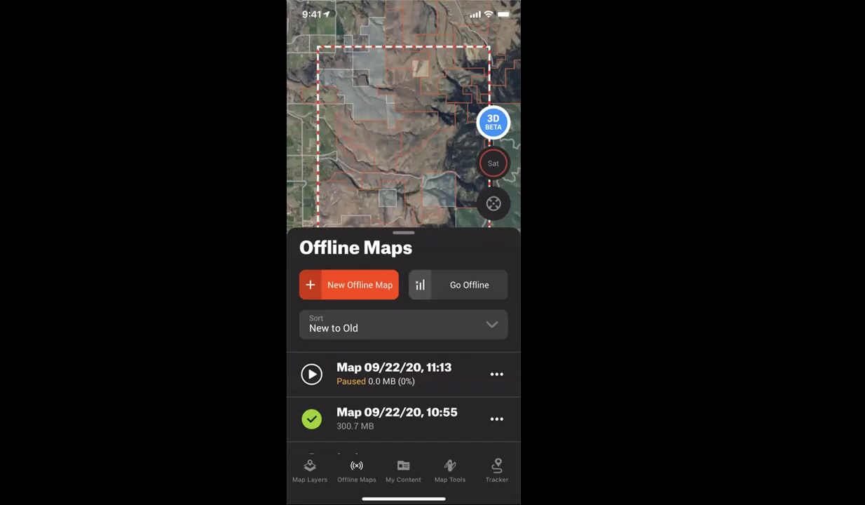
Put the app into offline mode and bring the onX web map browser window forward
left_click(458, 285)
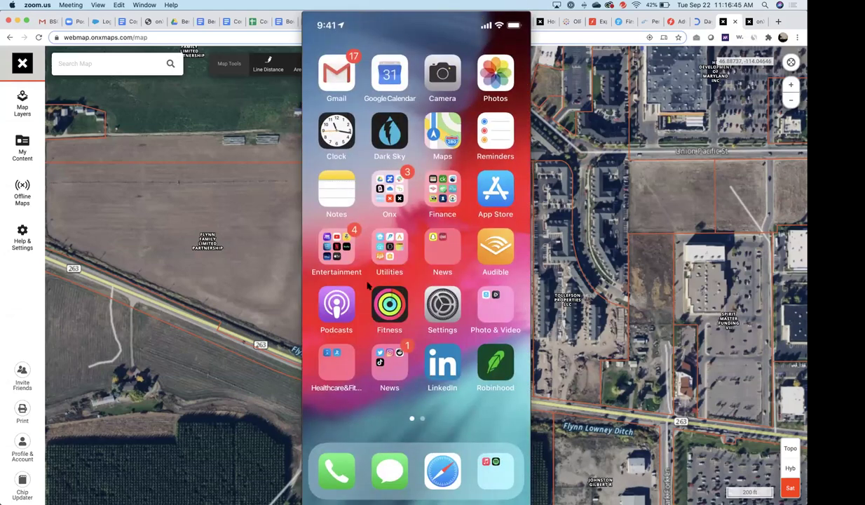
left_click(537, 282)
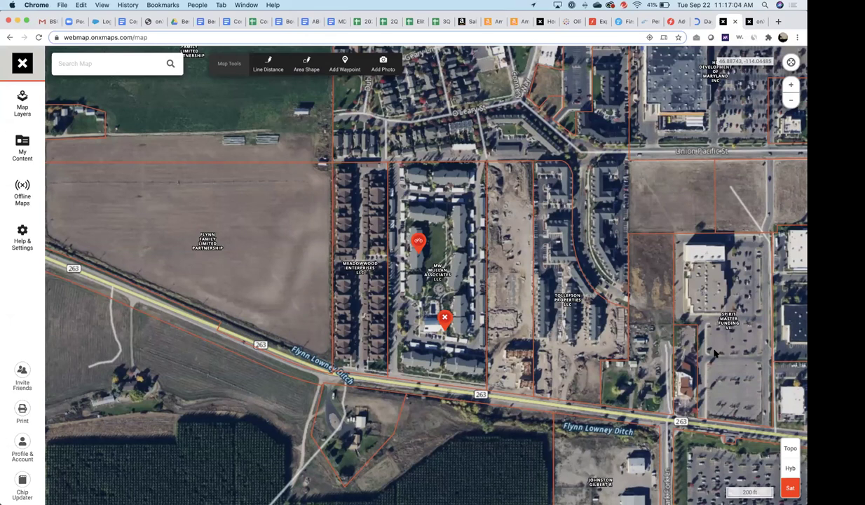
Switch to the Redeem Your Membership tab and select its page address
left_click(750, 21)
left_click(222, 37)
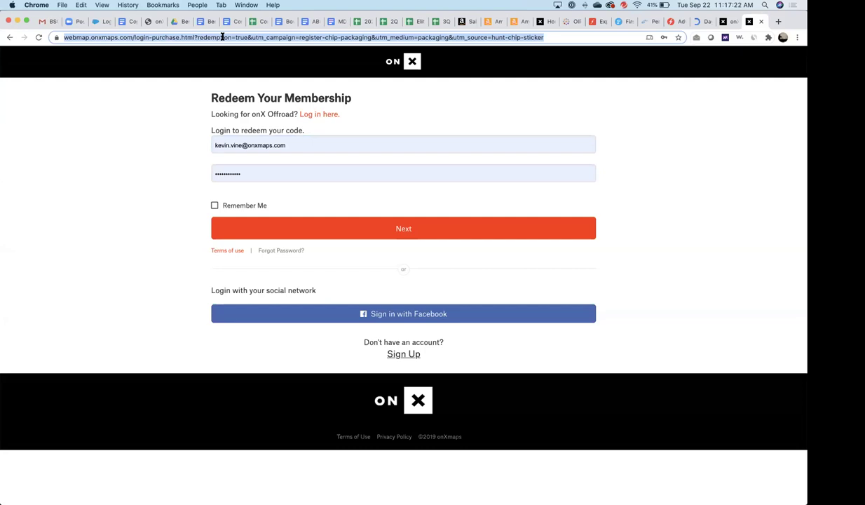
type("www.onx")
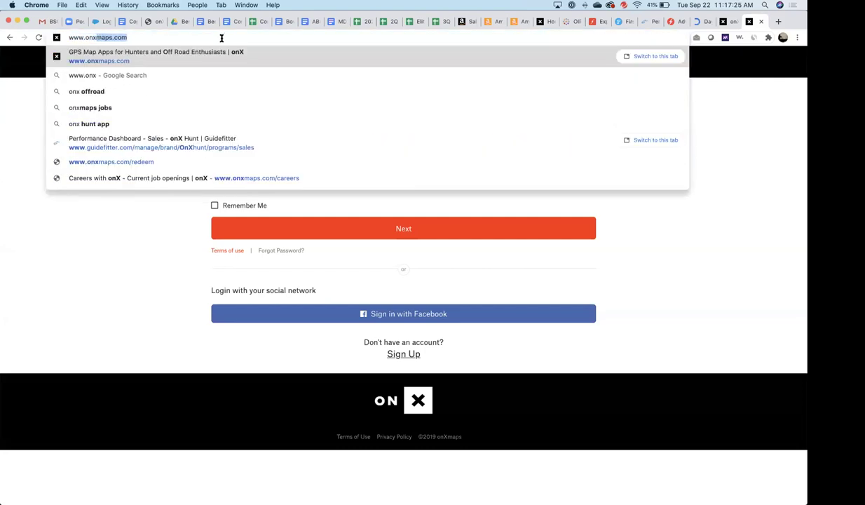
key("Return")
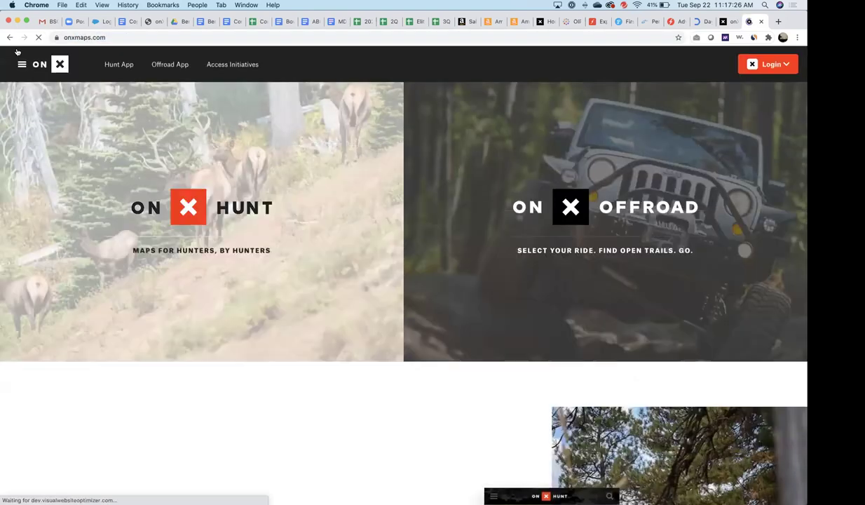
left_click(23, 63)
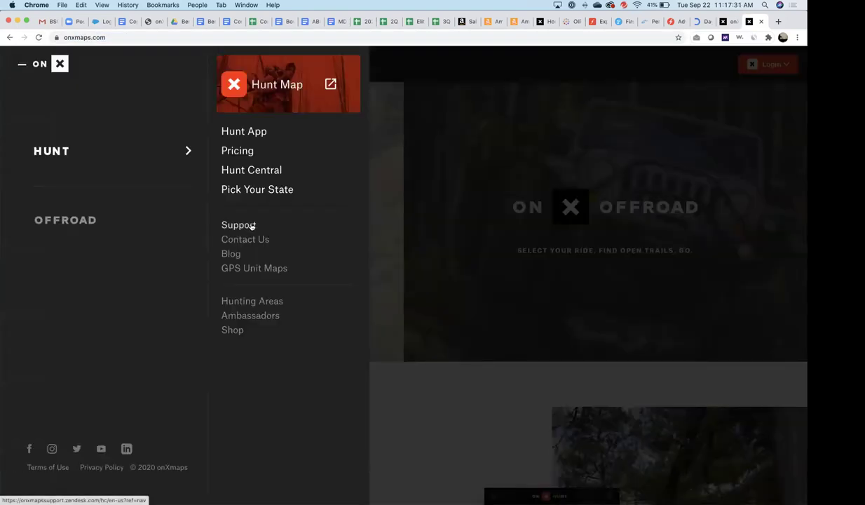
left_click(252, 225)
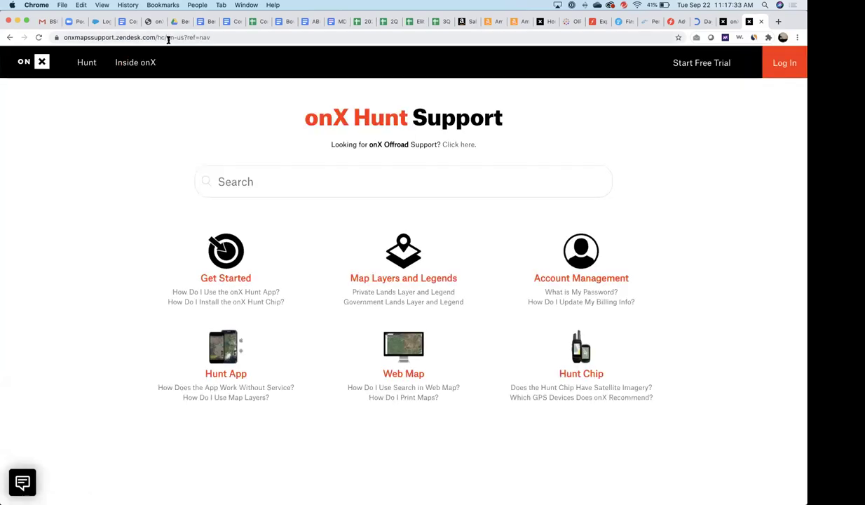
Browse the Map Layers and Legends help category, then return to the support home page
left_click(168, 38)
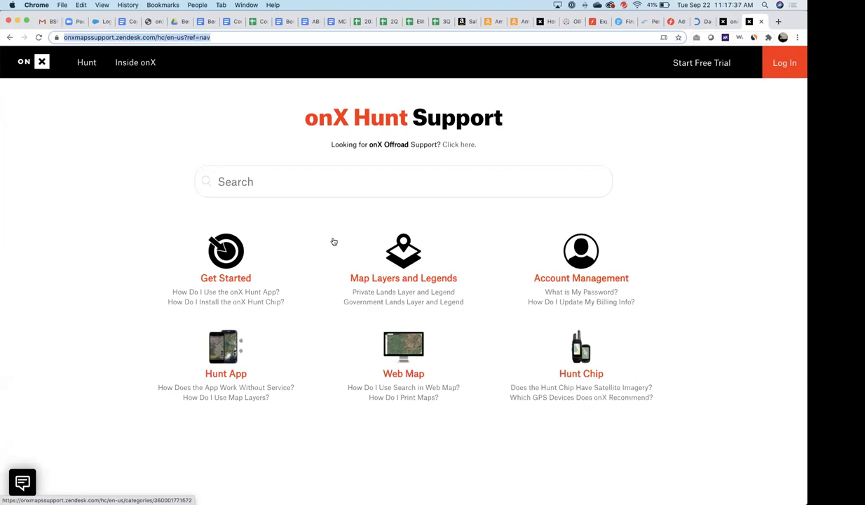
scroll(333, 241, "down", 3)
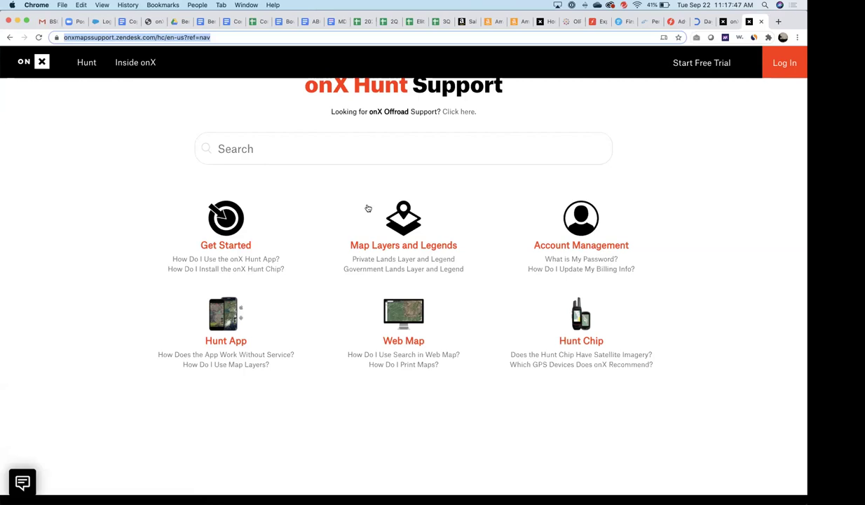
left_click(381, 242)
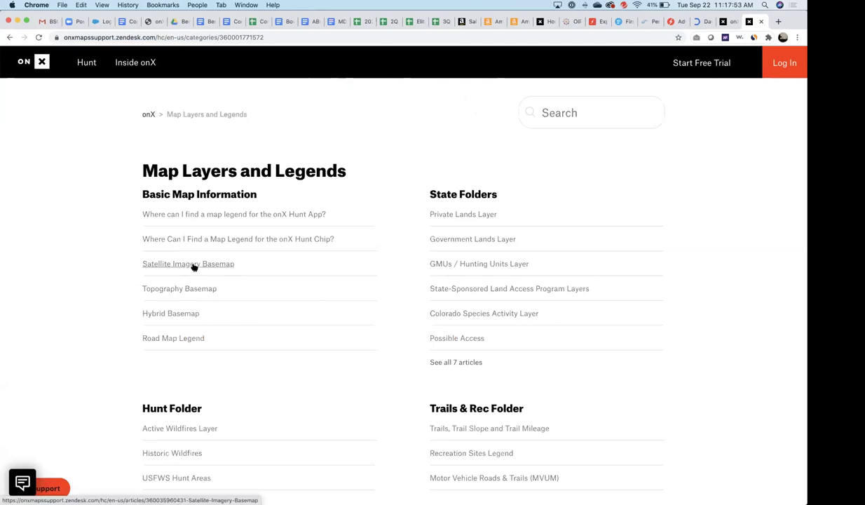
scroll(393, 246, "down", 5)
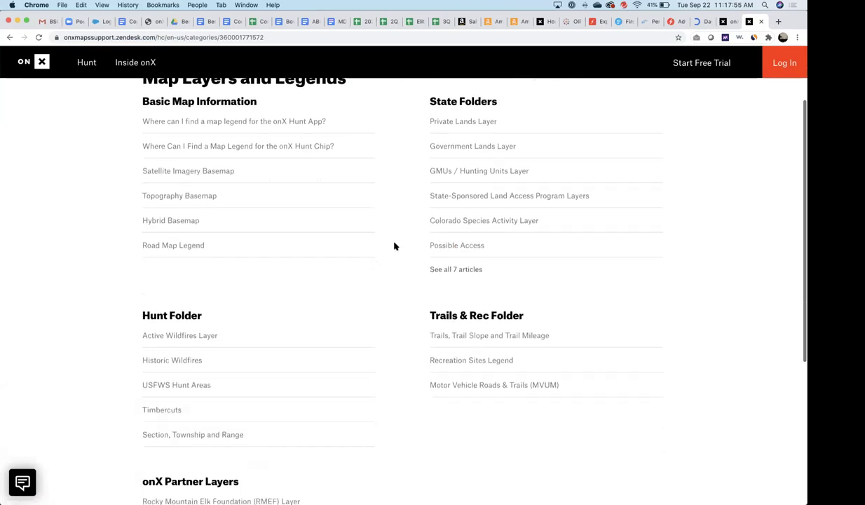
scroll(394, 246, "down", 4)
scroll(394, 246, "up", 10)
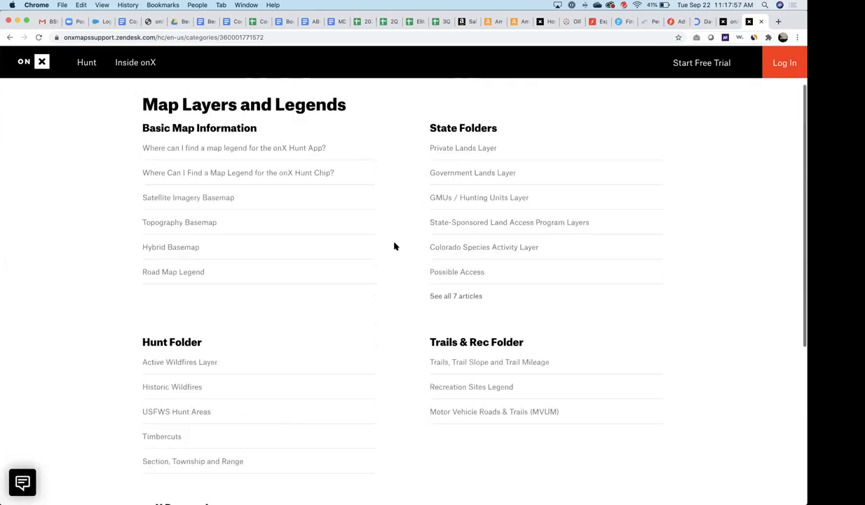
left_click(147, 115)
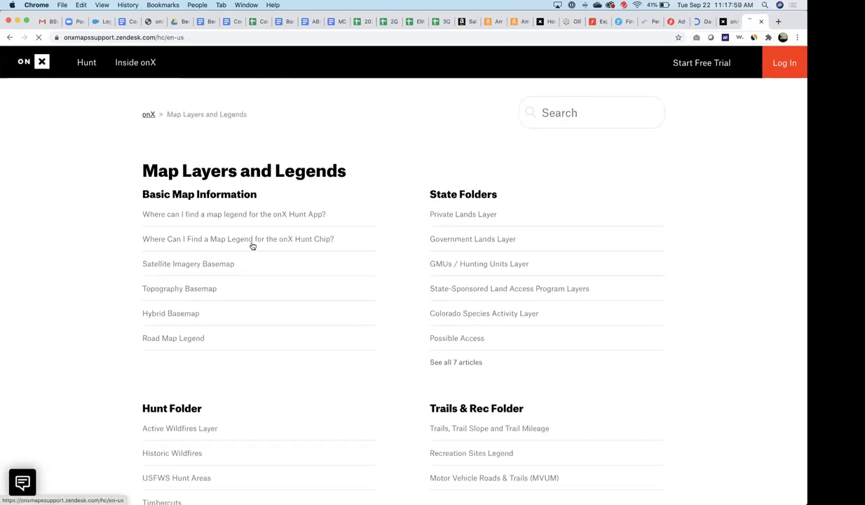
Look through the Get Started help category and go back to the support home
left_click(233, 277)
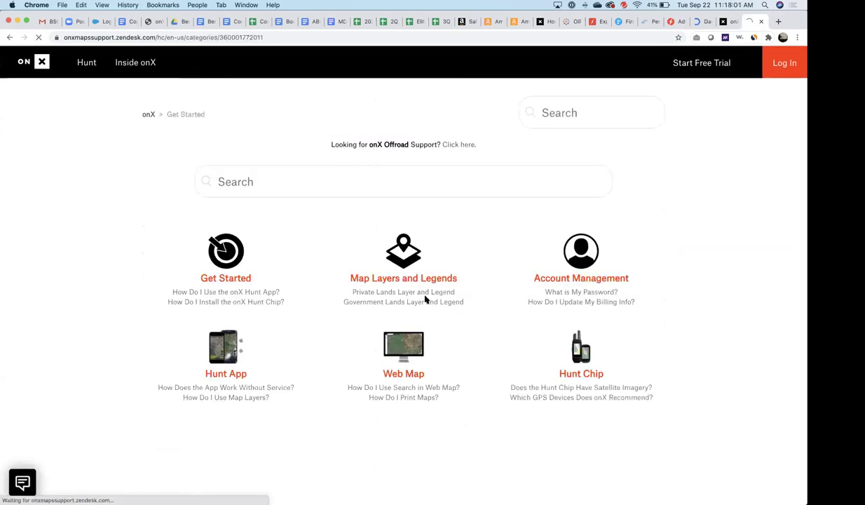
scroll(388, 286, "down", 5)
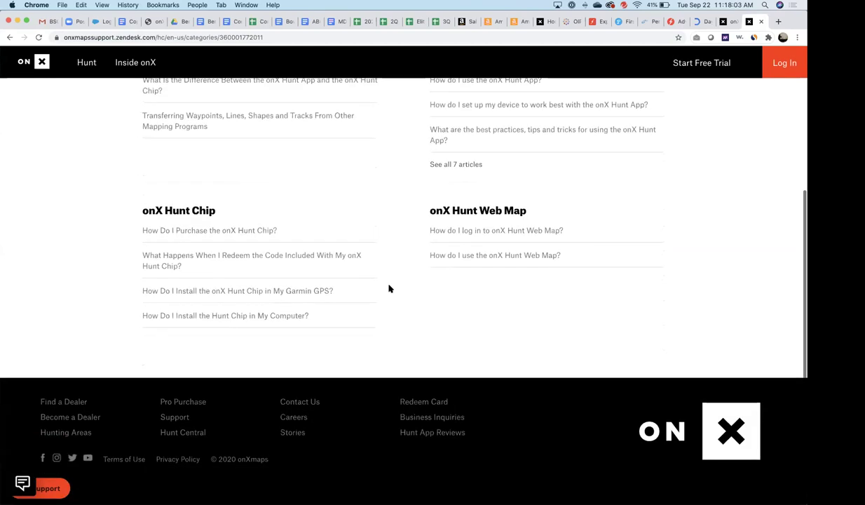
scroll(389, 286, "up", 3)
scroll(208, 107, "up", 2)
left_click(149, 113)
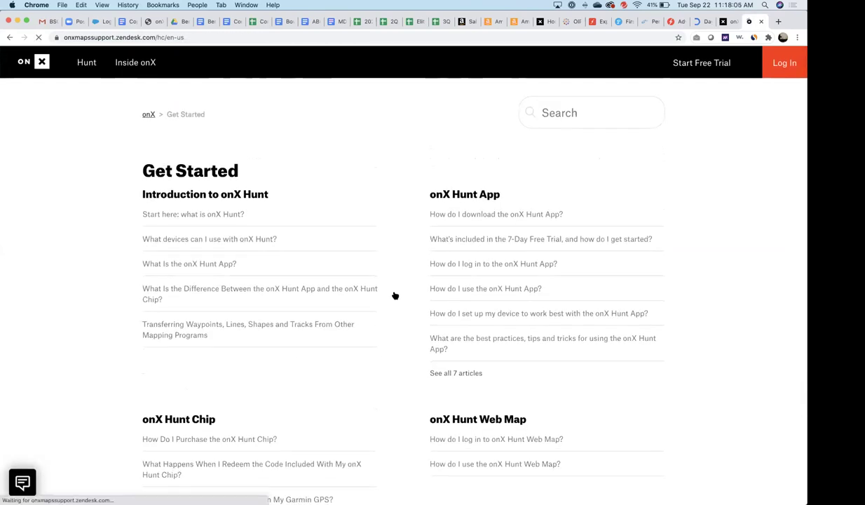
Browse the onX Hunt App help category, then return to the support home page
left_click(223, 373)
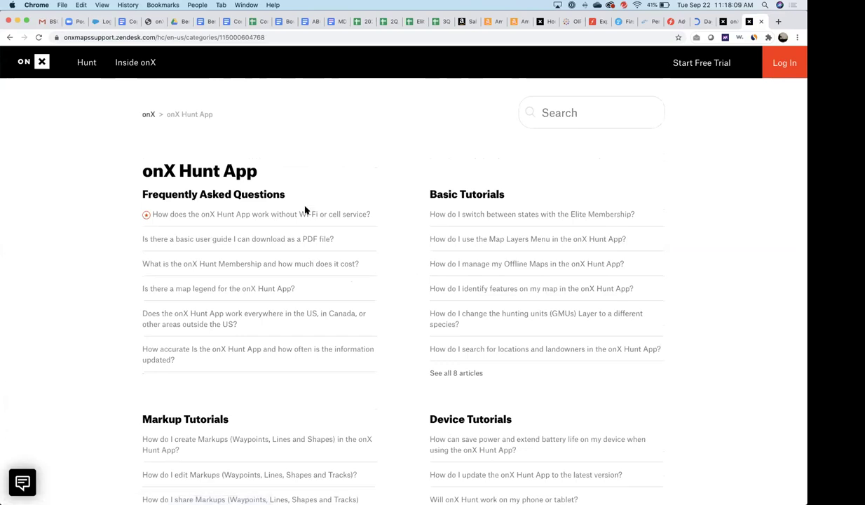
scroll(399, 273, "down", 5)
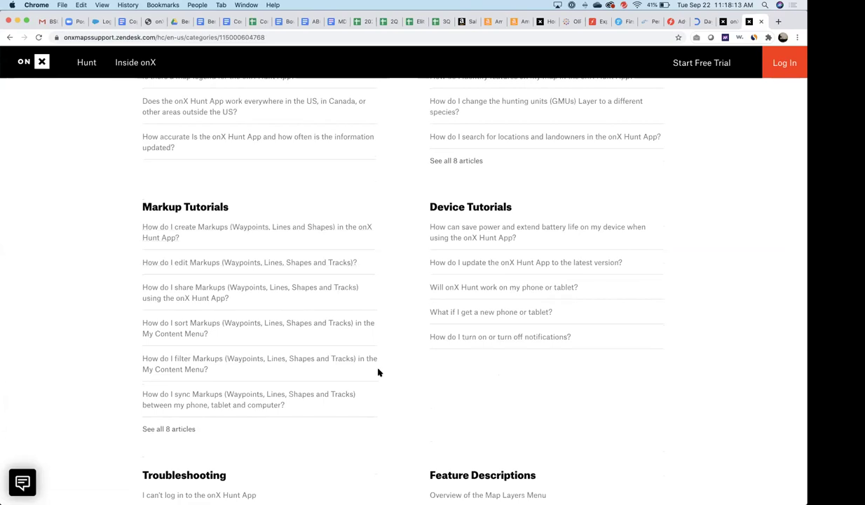
scroll(378, 371, "down", 7)
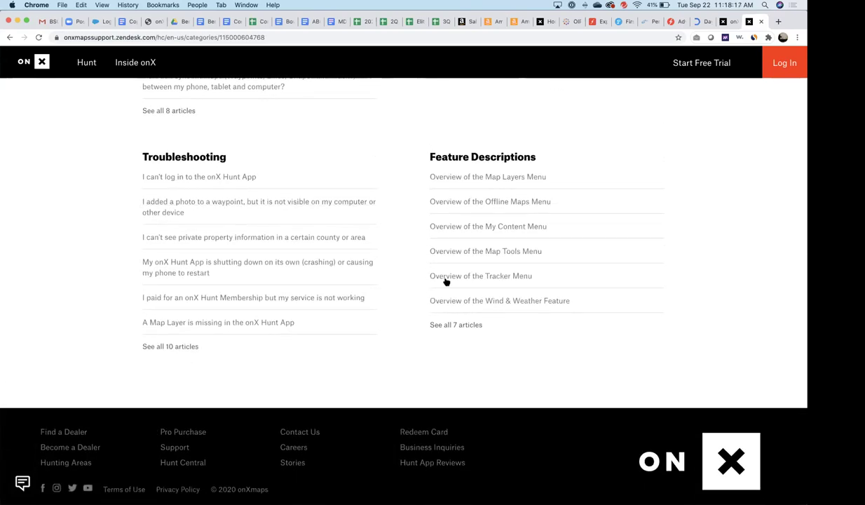
scroll(404, 264, "up", 10)
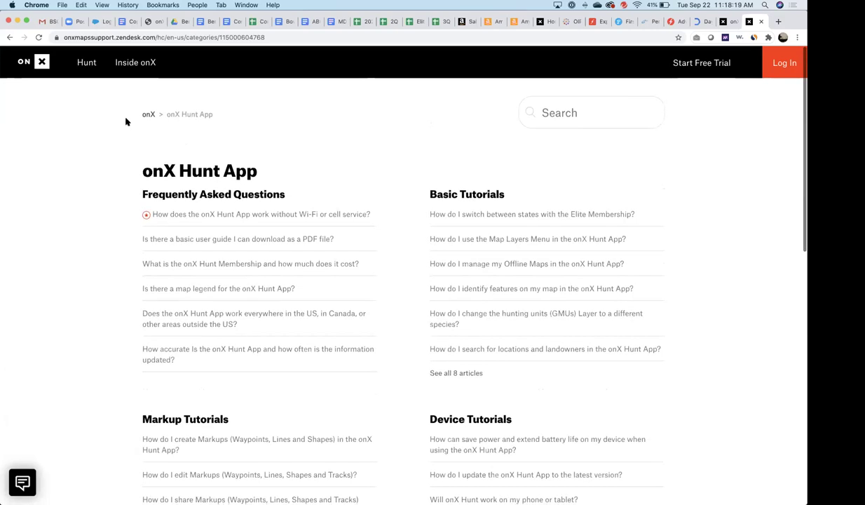
left_click(149, 114)
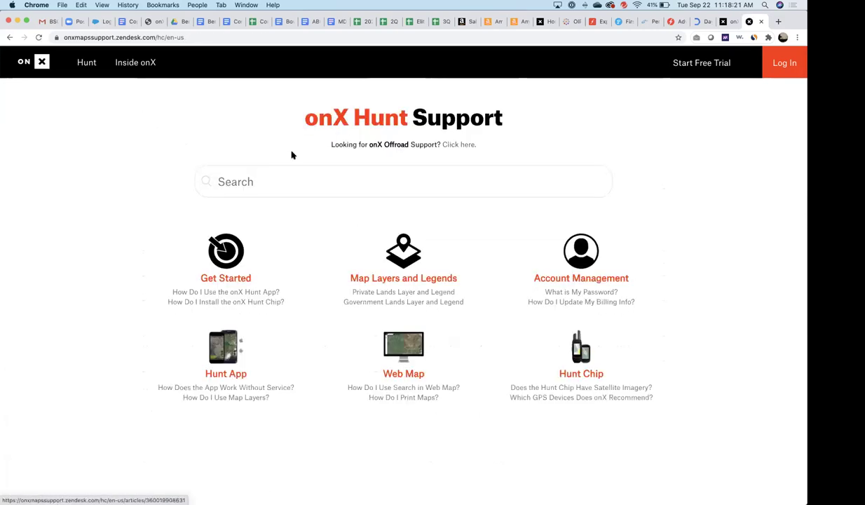
left_click(279, 178)
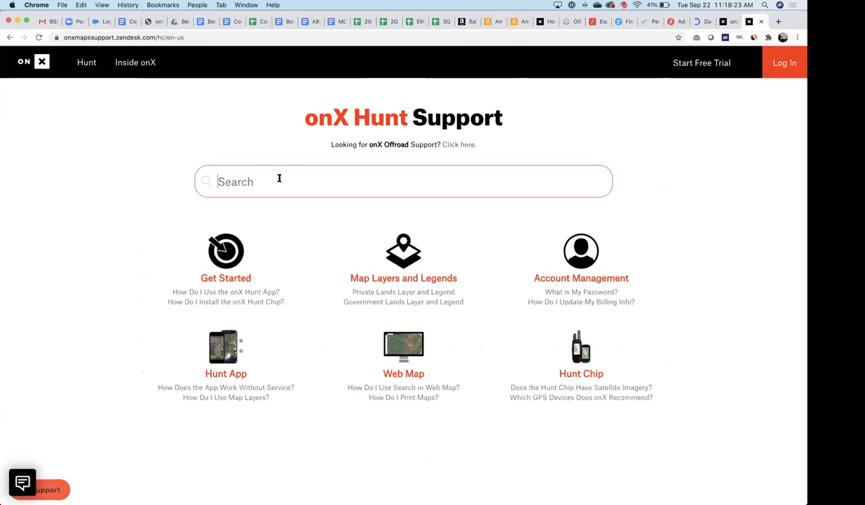
type("off grid")
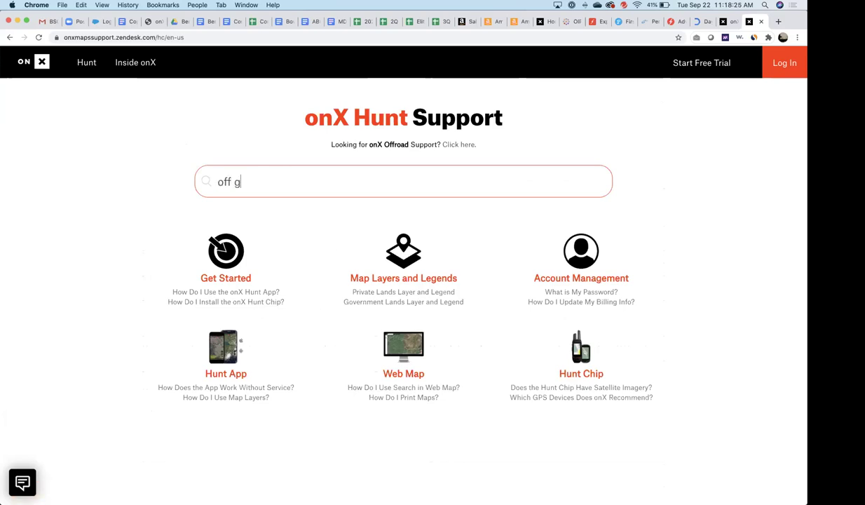
key("Return")
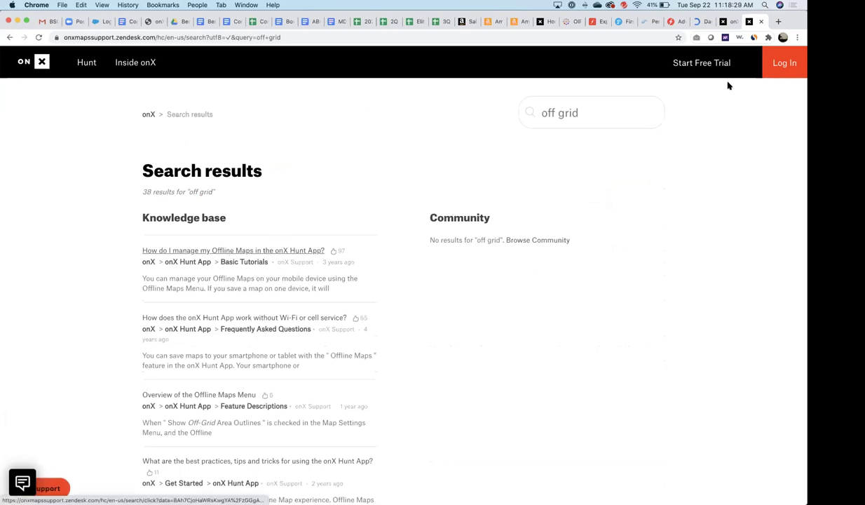
double_click(589, 122)
left_click(588, 122)
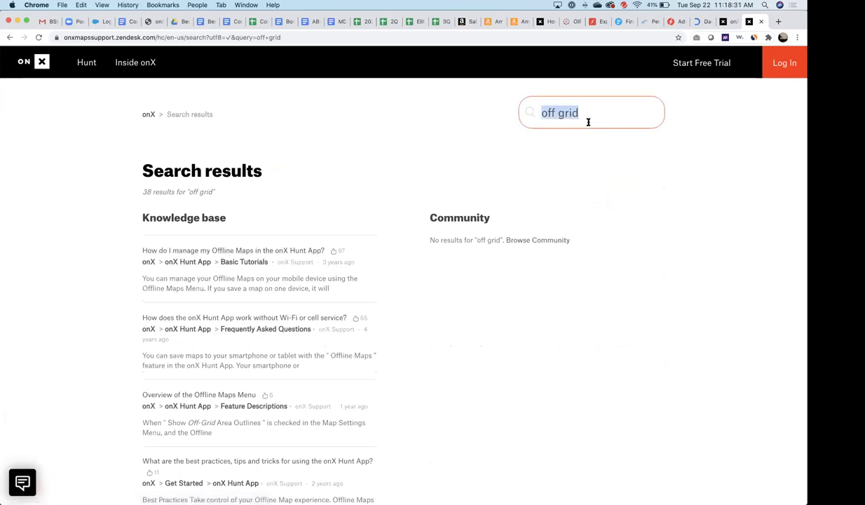
type("photo waypoint")
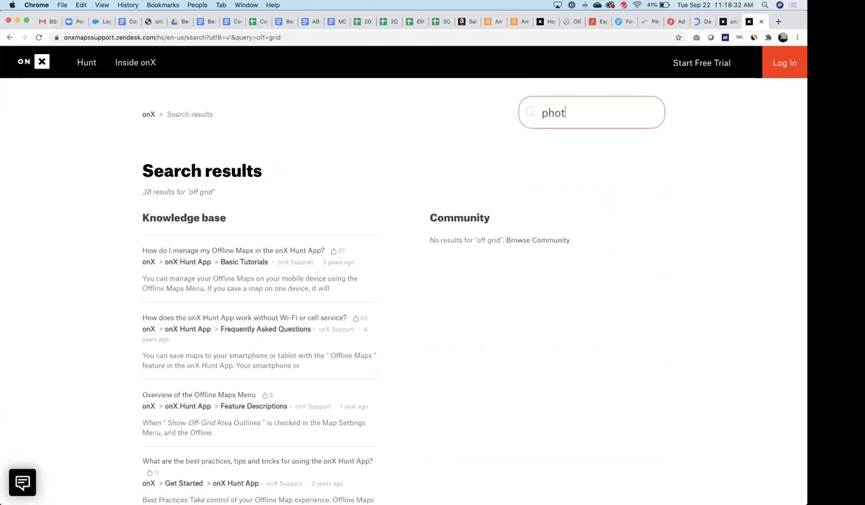
key("Return")
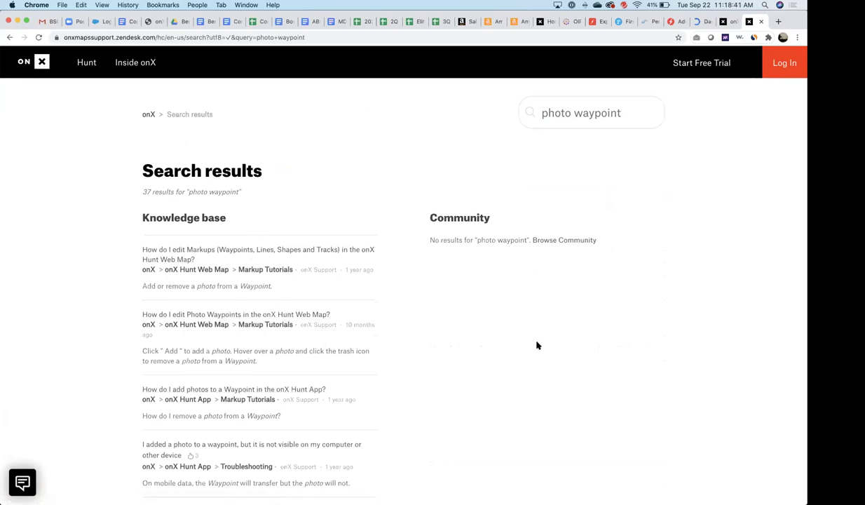
scroll(537, 345, "down", 3)
scroll(537, 345, "up", 2)
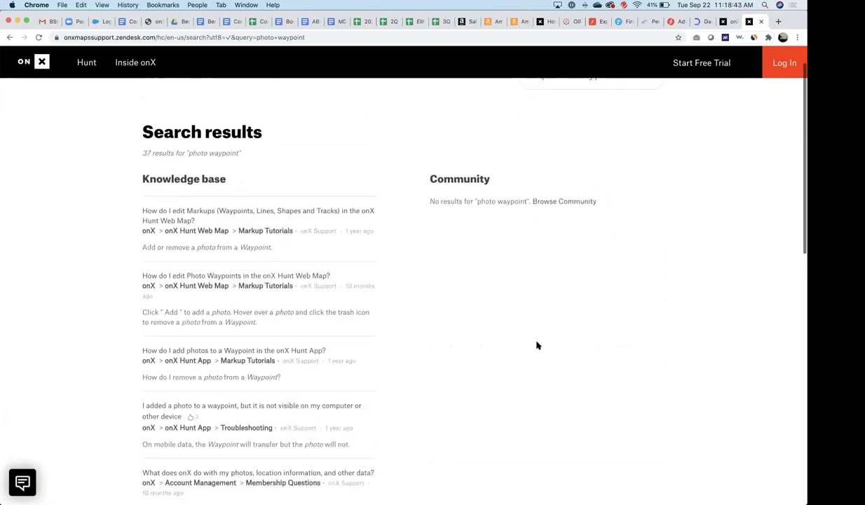
scroll(537, 345, "up", 2)
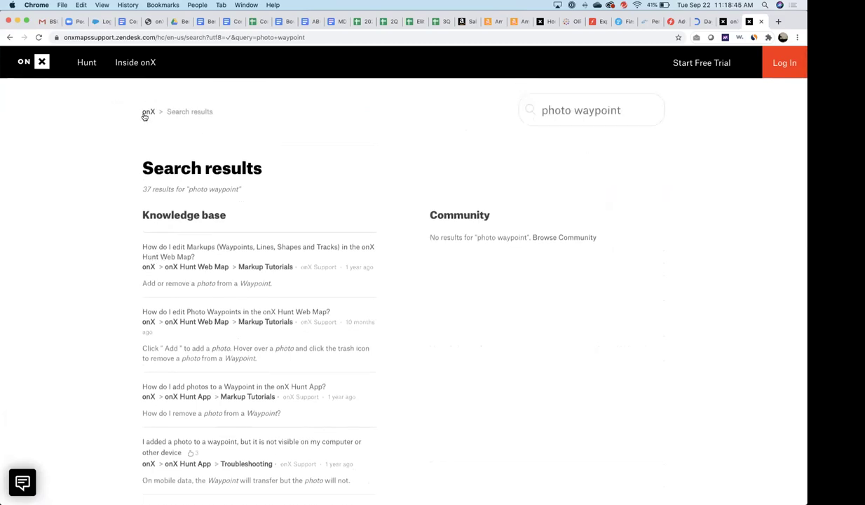
key("super+bracketleft")
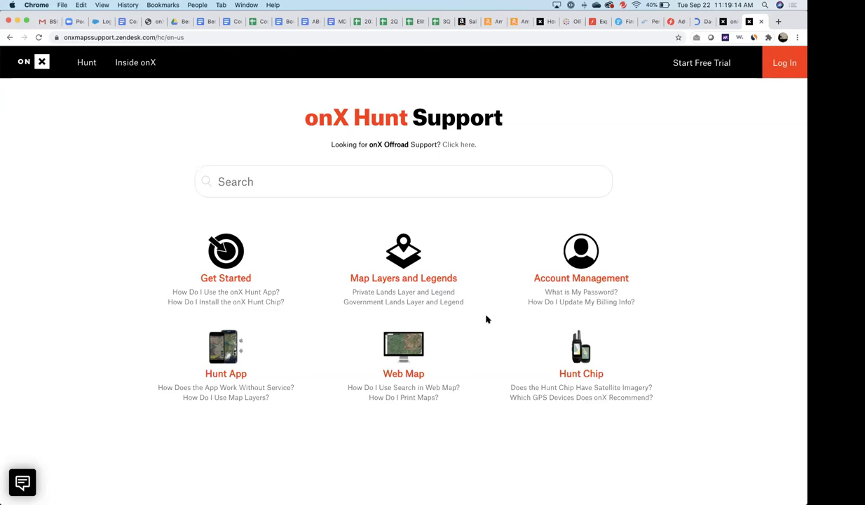
left_click(44, 23)
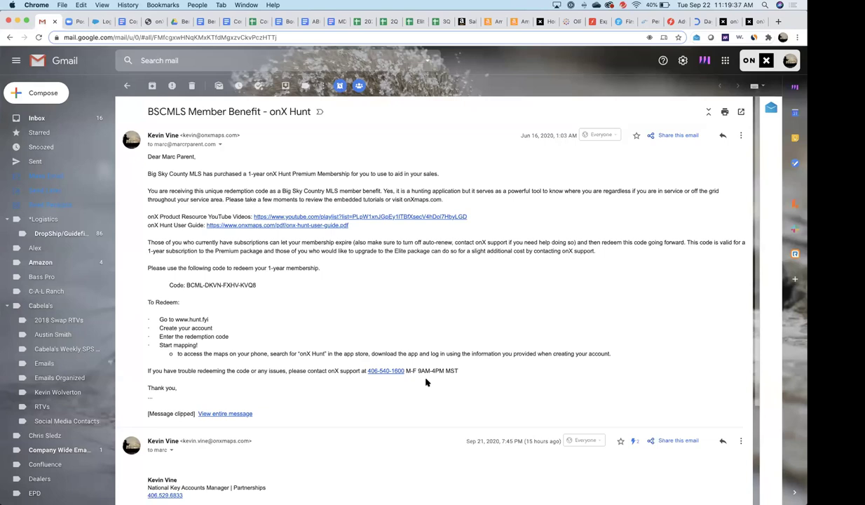
Switch from Gmail back to the onX Hunt Support tab
left_click(750, 20)
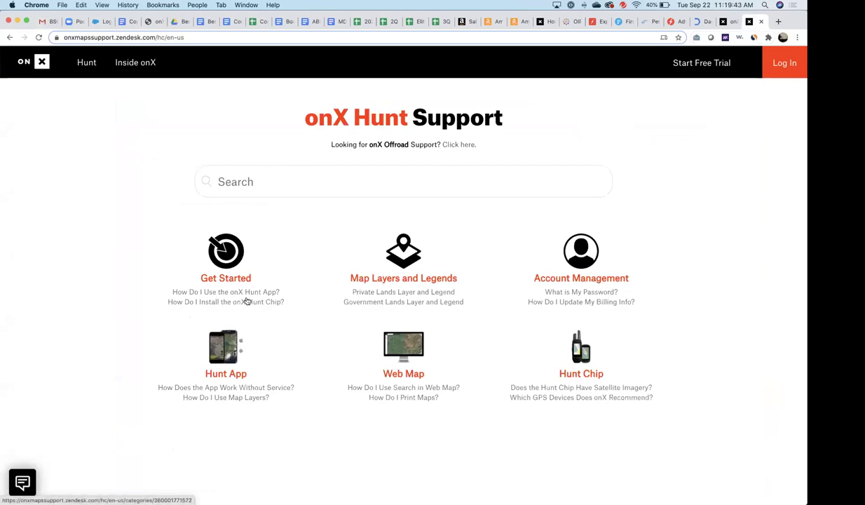
left_click(24, 477)
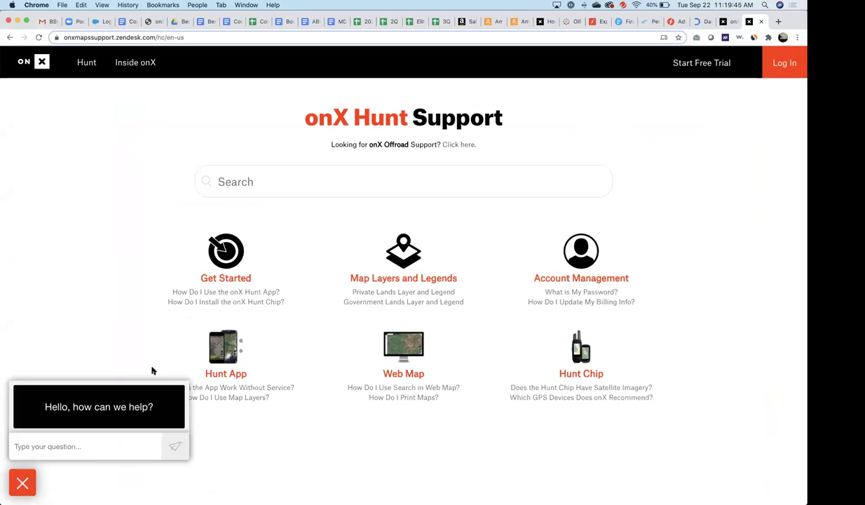
left_click(78, 444)
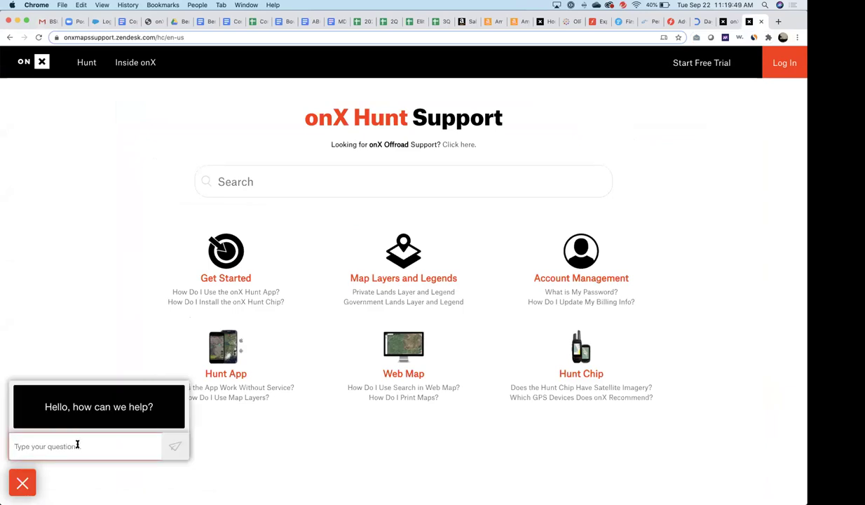
left_click(326, 439)
left_click(22, 482)
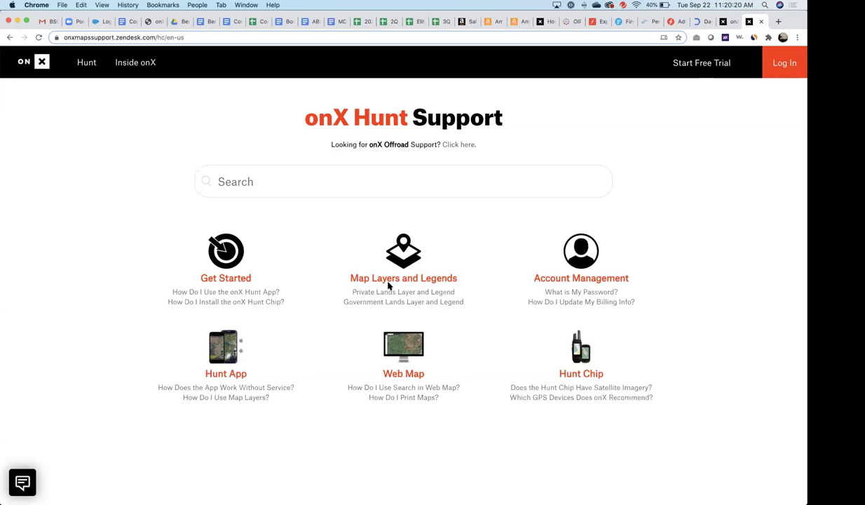
On the web map, create and save offline area Map 09/22/20 11:20 over the Sapphire Mountains
key("super+alt+Left")
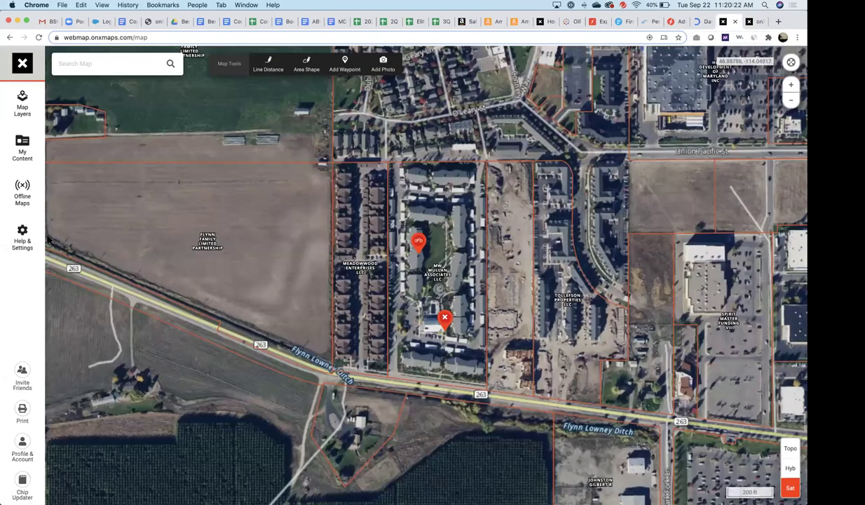
left_click(24, 191)
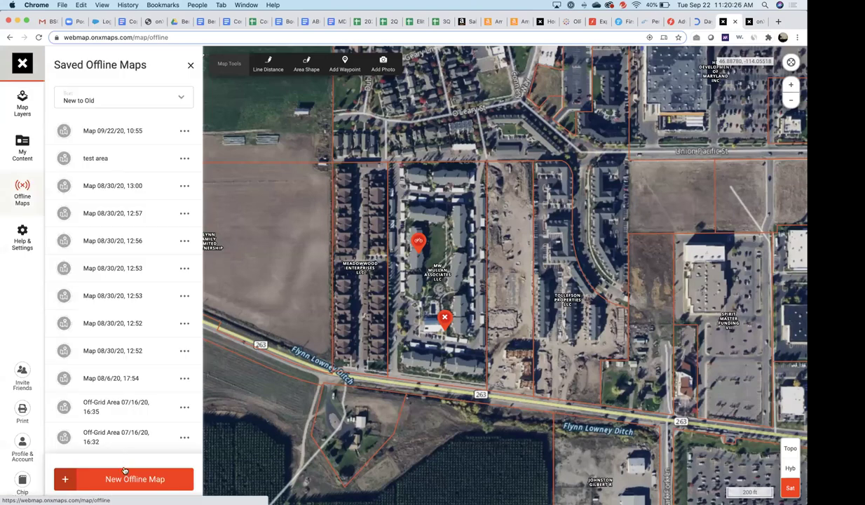
left_click(124, 471)
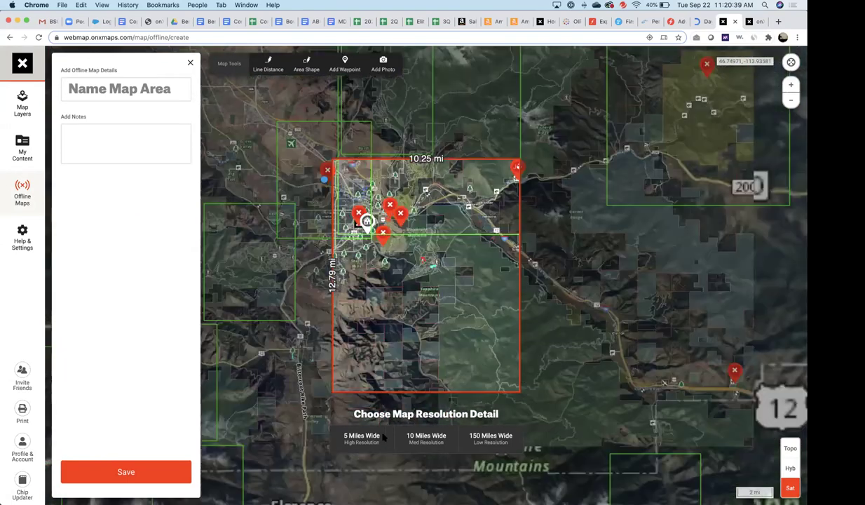
left_click(129, 476)
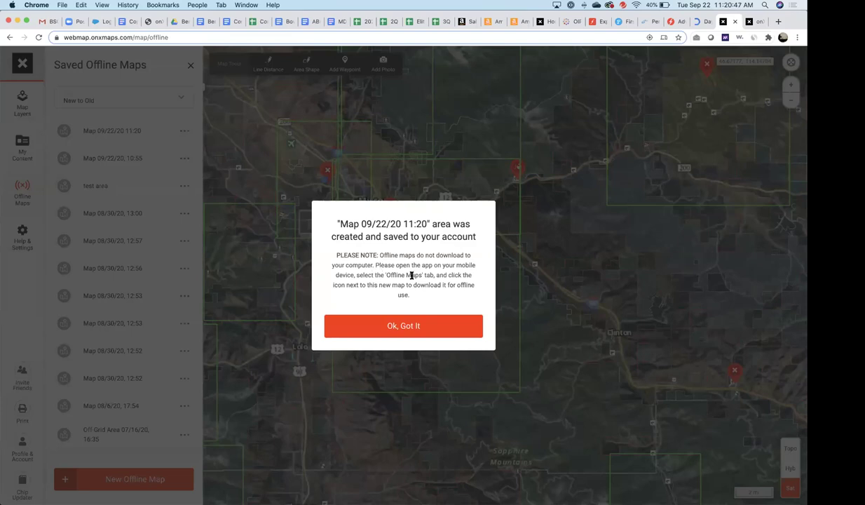
left_click(404, 327)
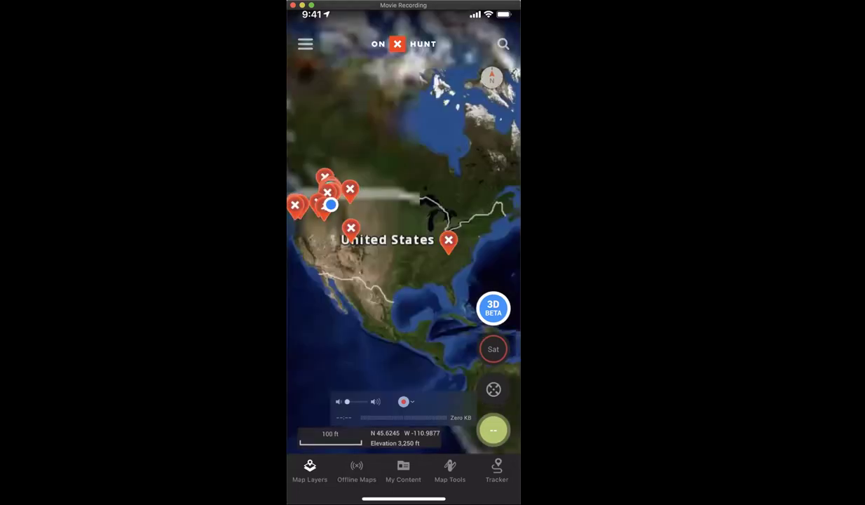
On the phone, start downloading Map 09/22/20 11:20, then pause it and the 11:13 map
left_click(357, 471)
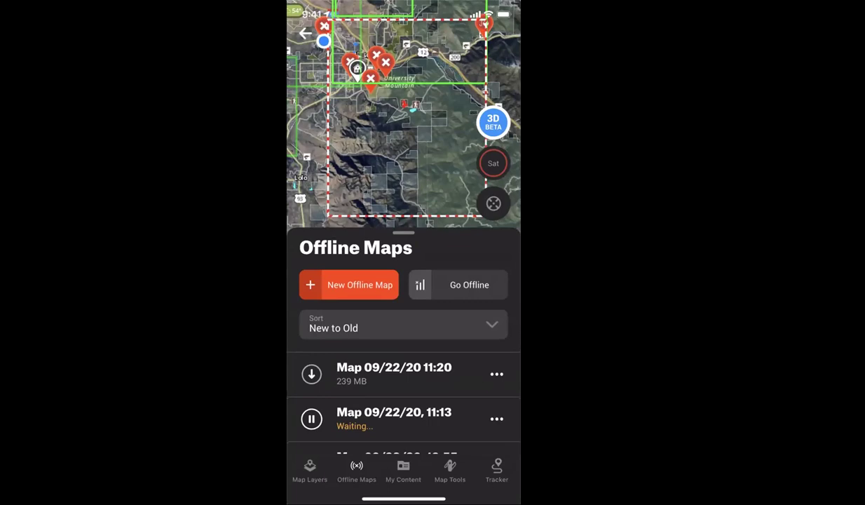
scroll(403, 350, "down", 1)
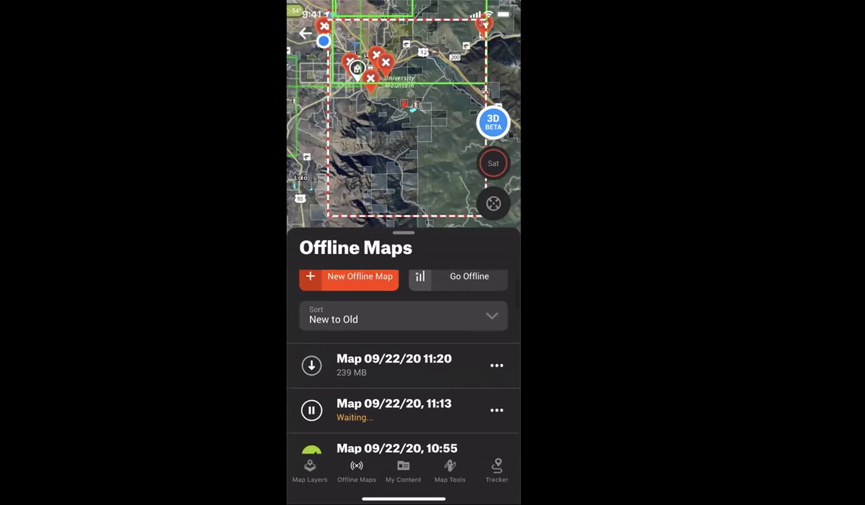
left_click(312, 358)
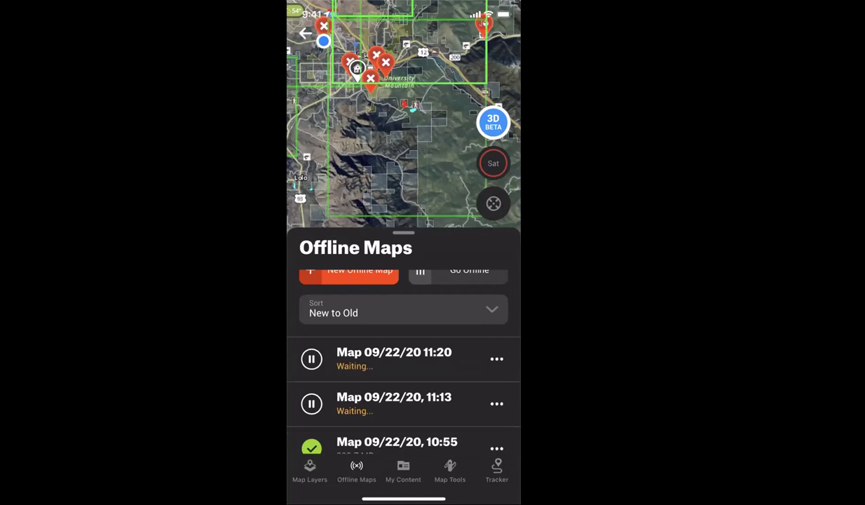
left_click(311, 358)
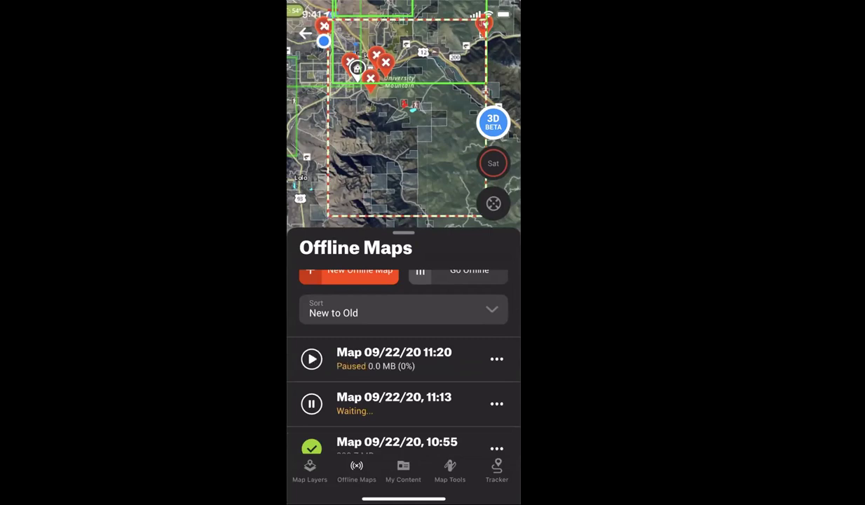
left_click(311, 403)
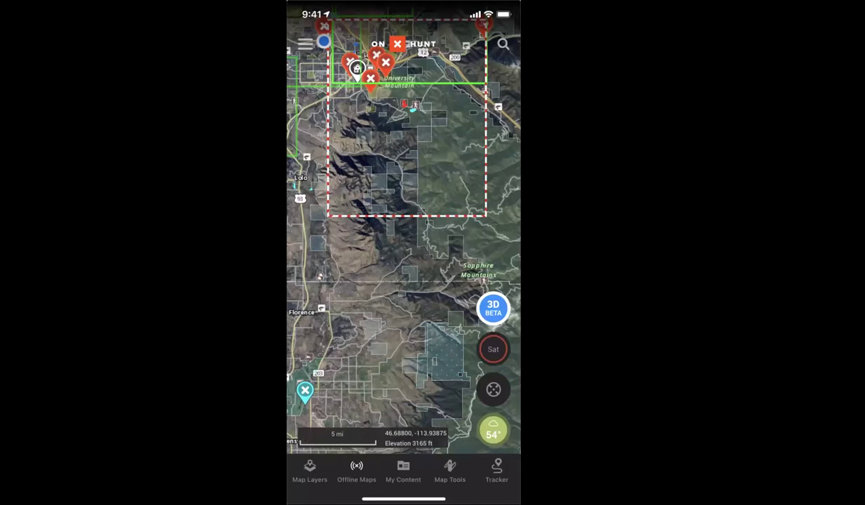
Exit onX Hunt to the phone's home screen and take the phone view out of full screen
left_click_drag(403, 499, 404, 316)
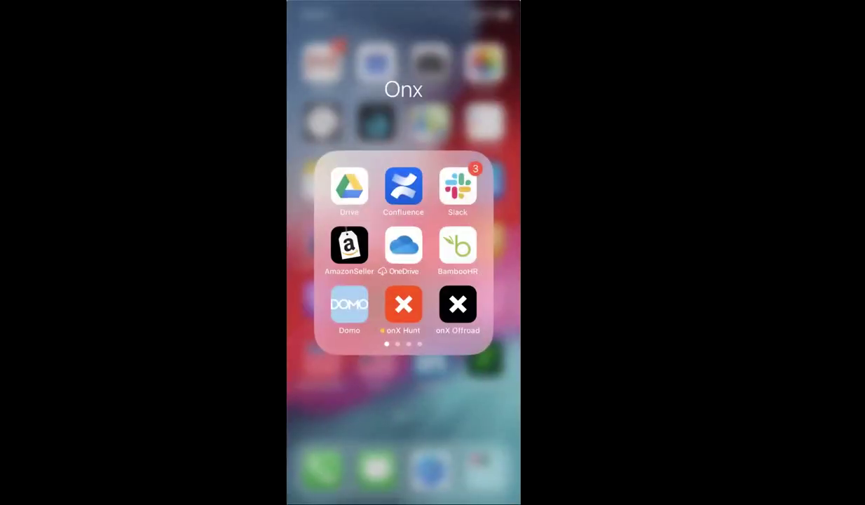
mouse_move(478, 78)
key("Escape")
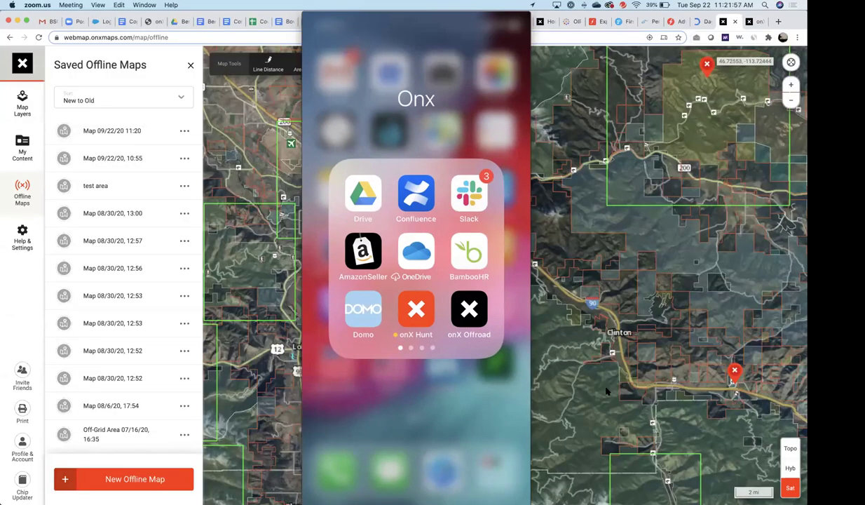